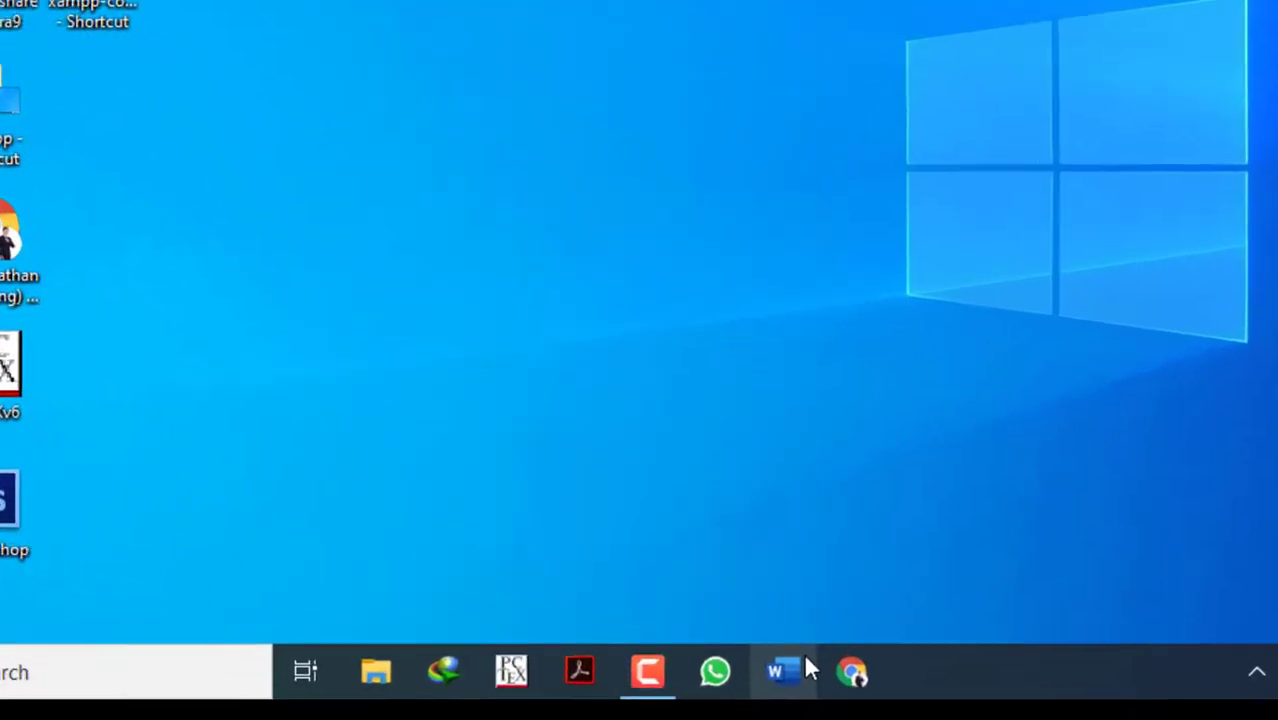
# Open the pinned Word document "61-80 kemampuan kuantitatif".
pyautogui.rightClick(729, 700)
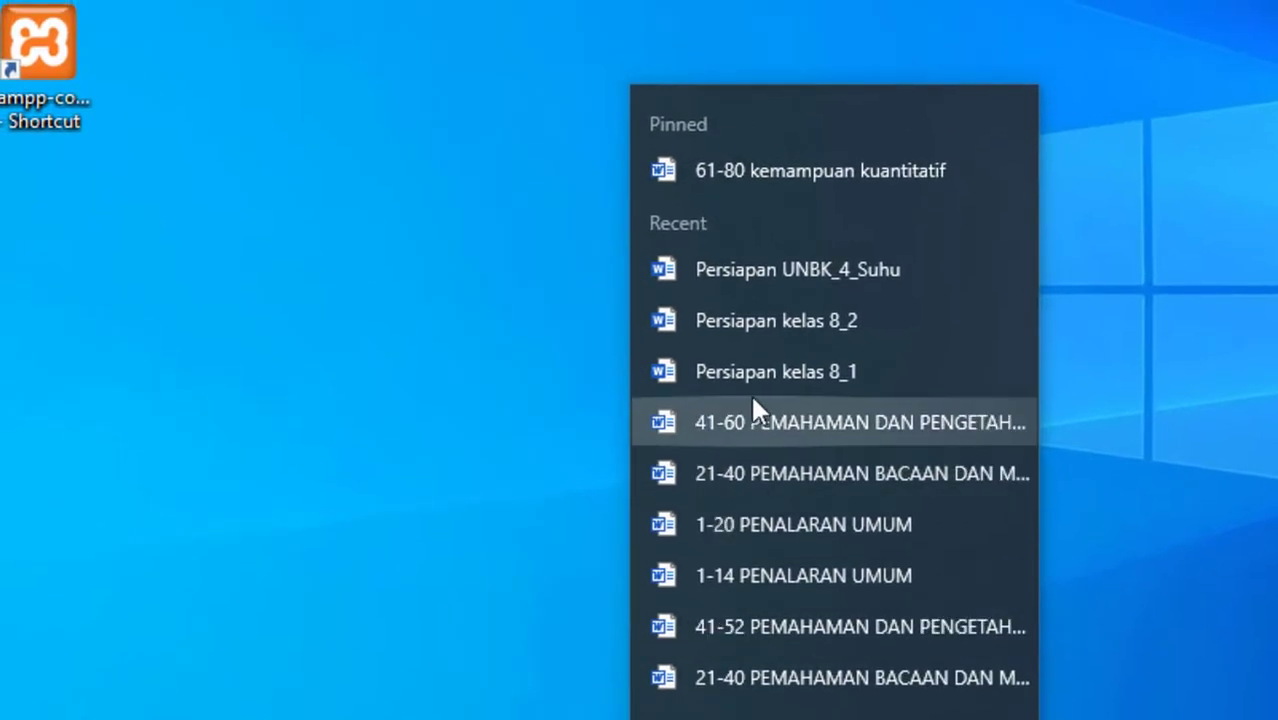
pyautogui.click(839, 171)
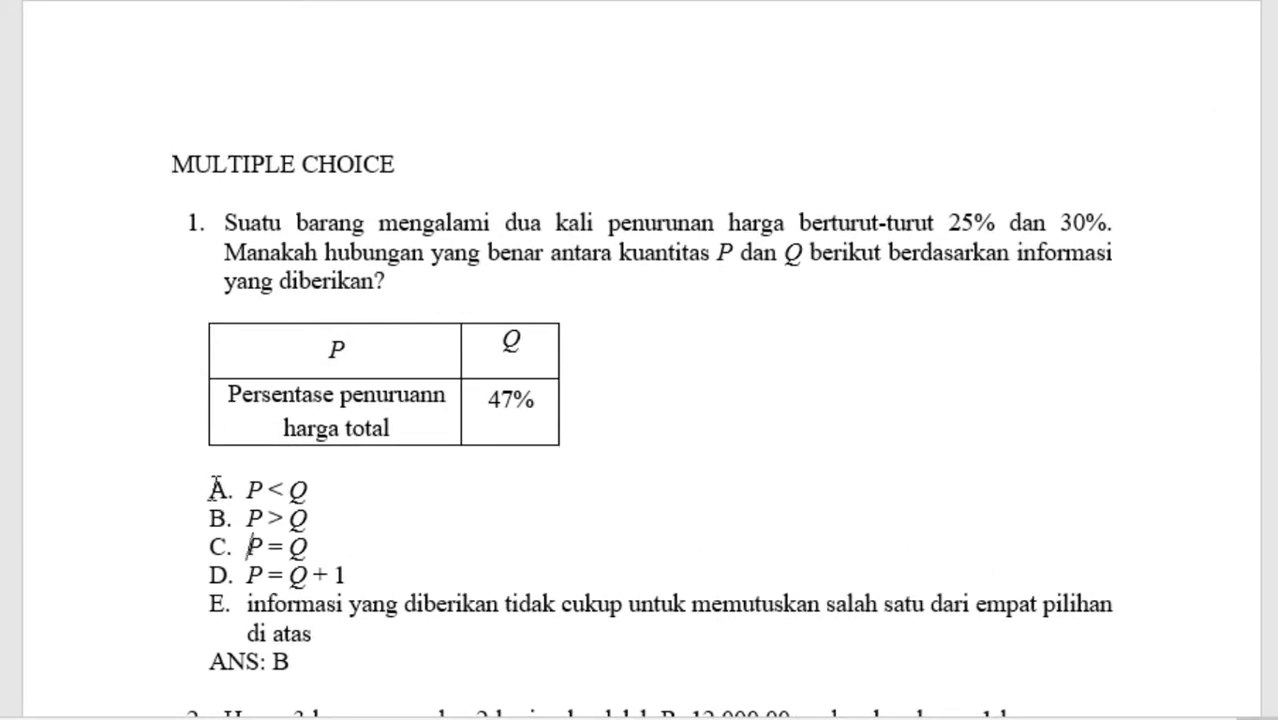
# Examine how question 1 is formatted: the MULTIPLE CHOICE heading, the question numbering and the lettered answer options.
pyautogui.click(221, 505)
pyautogui.click(311, 512)
pyautogui.click(390, 491)
pyautogui.moveTo(221, 497); pyautogui.dragTo(389, 557)
pyautogui.hotkey('ctrl', 'z')
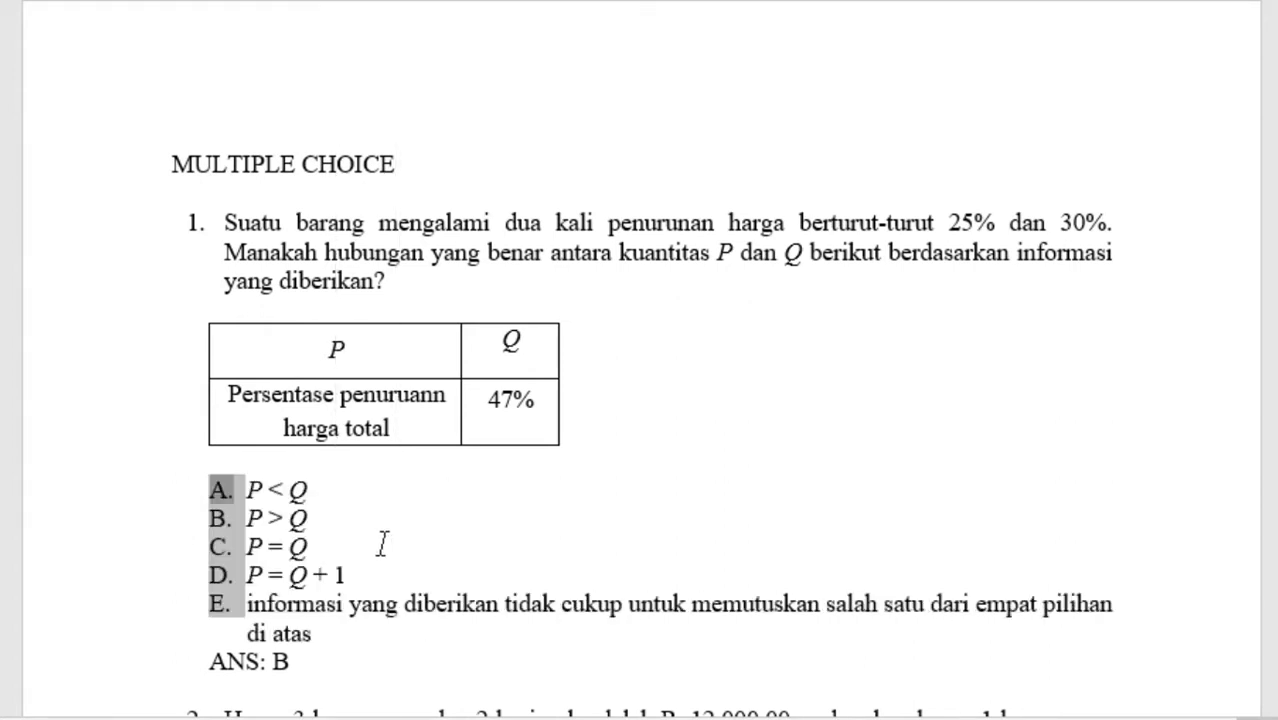
pyautogui.click(297, 222)
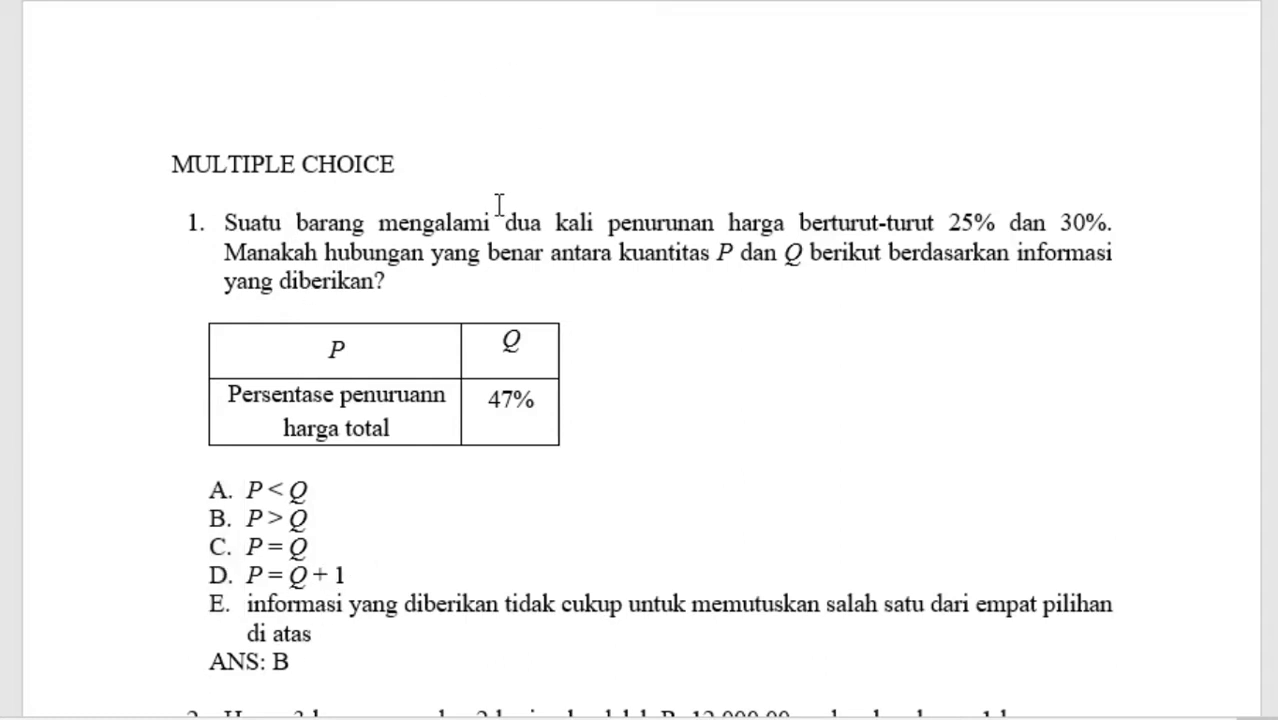
pyautogui.moveTo(402, 160); pyautogui.dragTo(102, 172)
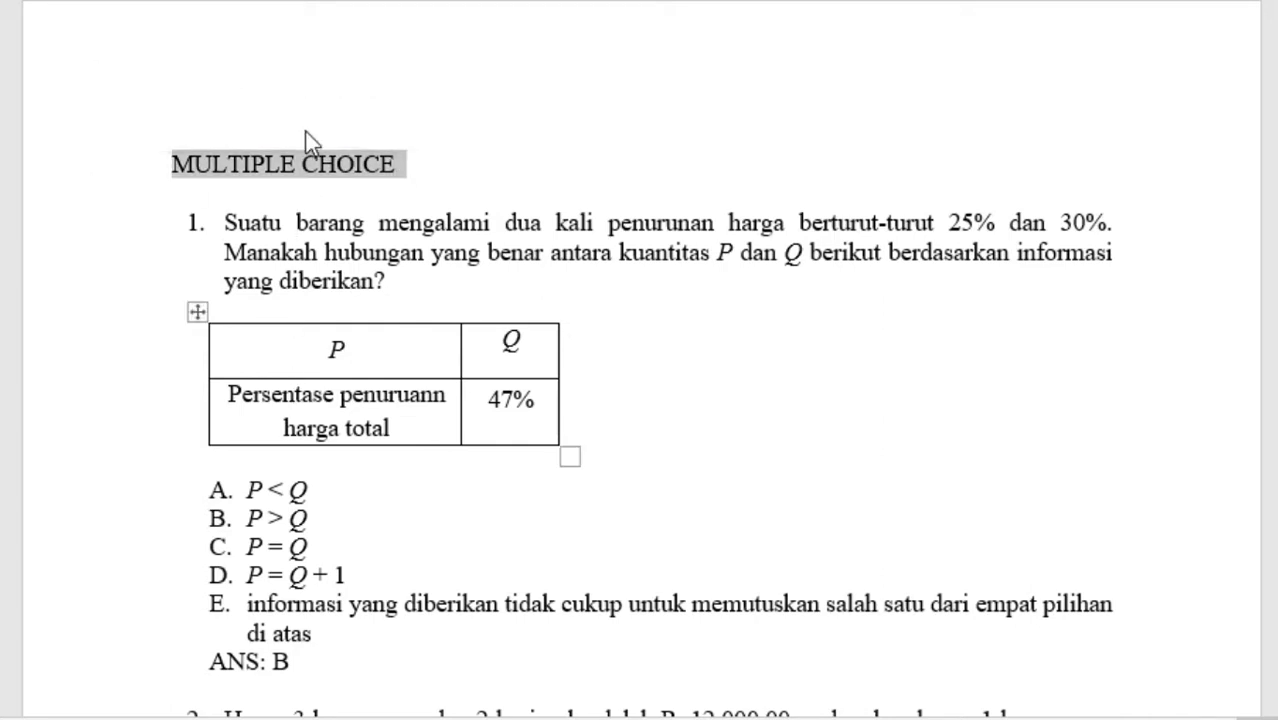
pyautogui.click(337, 224)
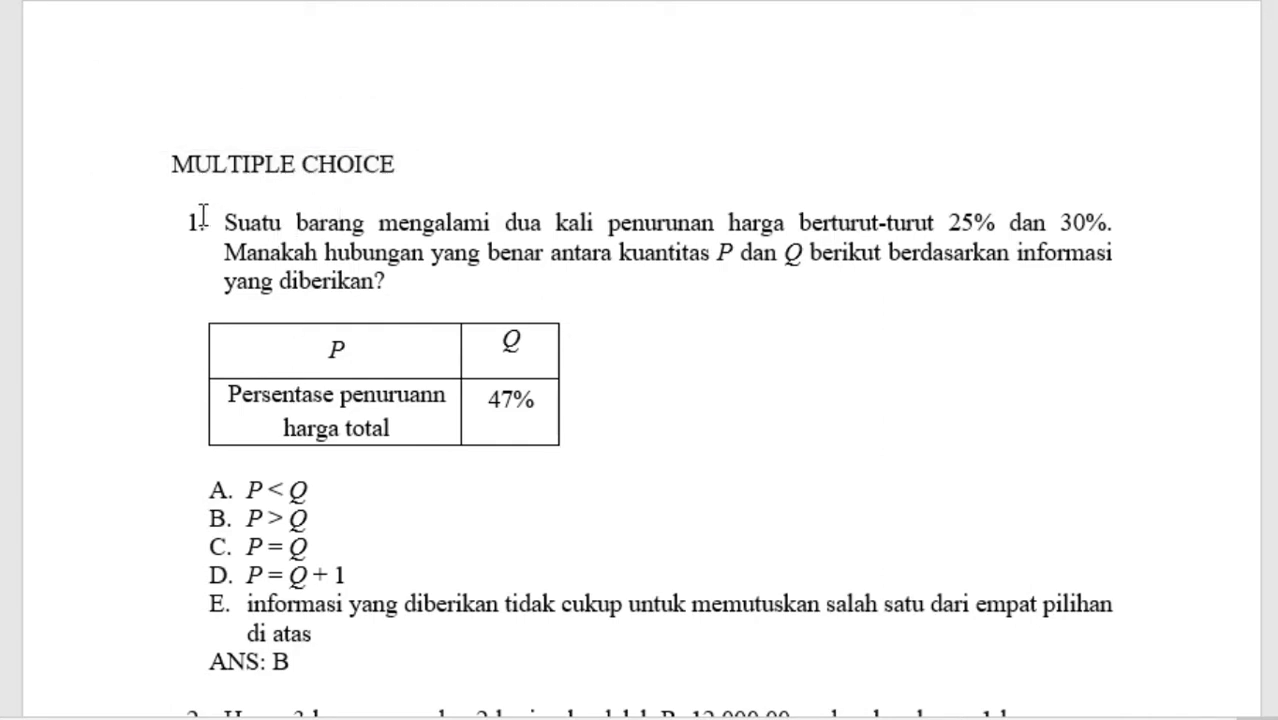
pyautogui.click(200, 216)
pyautogui.click(333, 228)
pyautogui.scroll(-3, 331, 360)
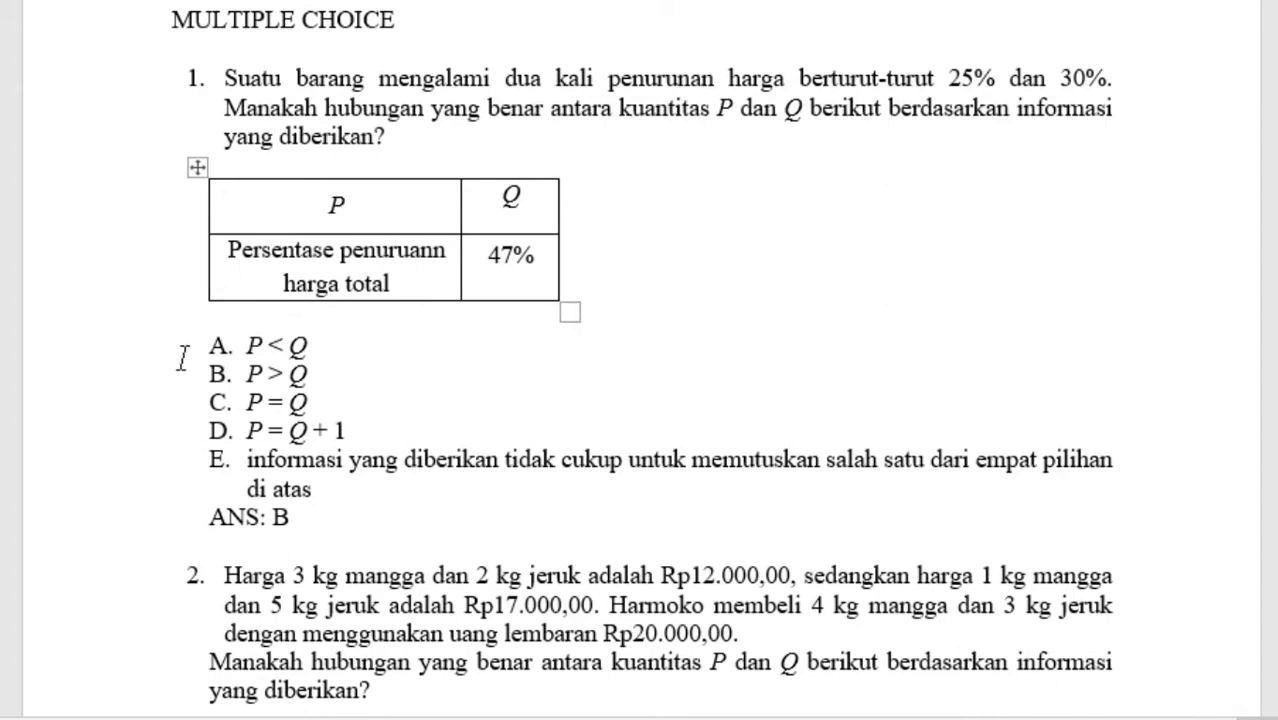
# Try removing the blank line between question 1's table and its answer options, and put the blank line back.
pyautogui.press('Delete')
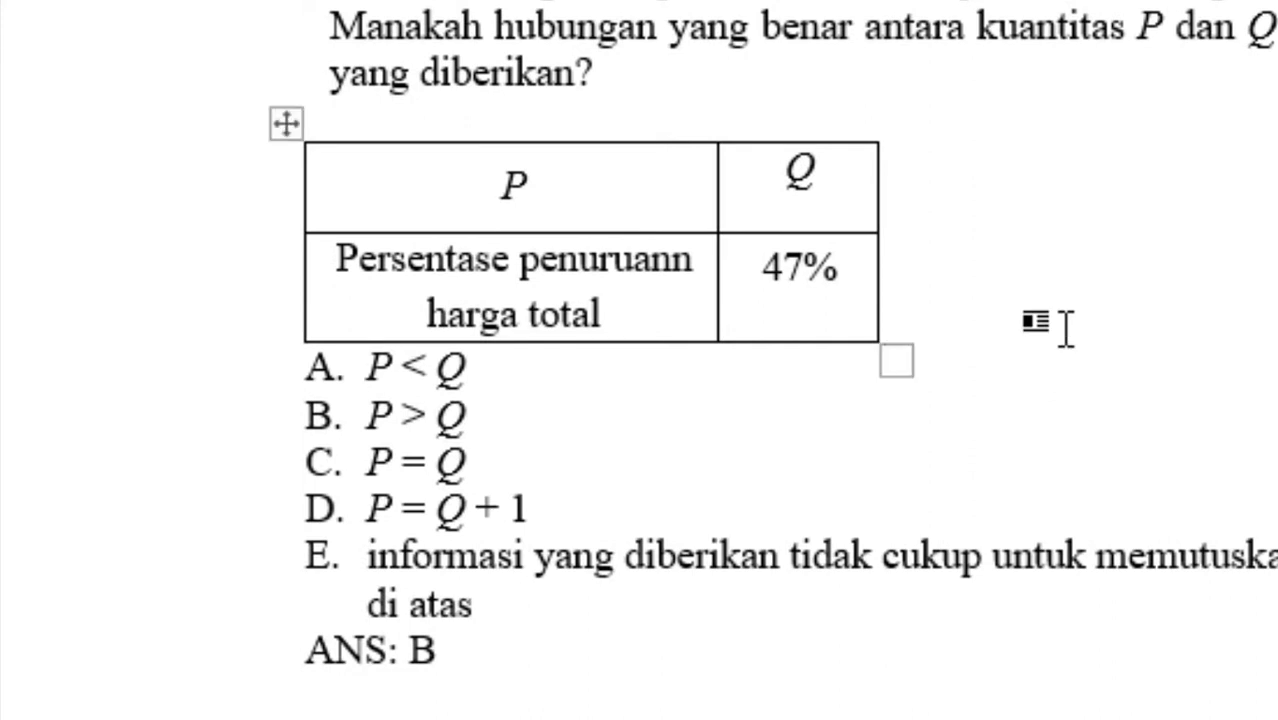
pyautogui.click(1066, 328)
pyautogui.press('Return')
pyautogui.moveTo(488, 391); pyautogui.dragTo(813, 394)
pyautogui.press('BackSpace')
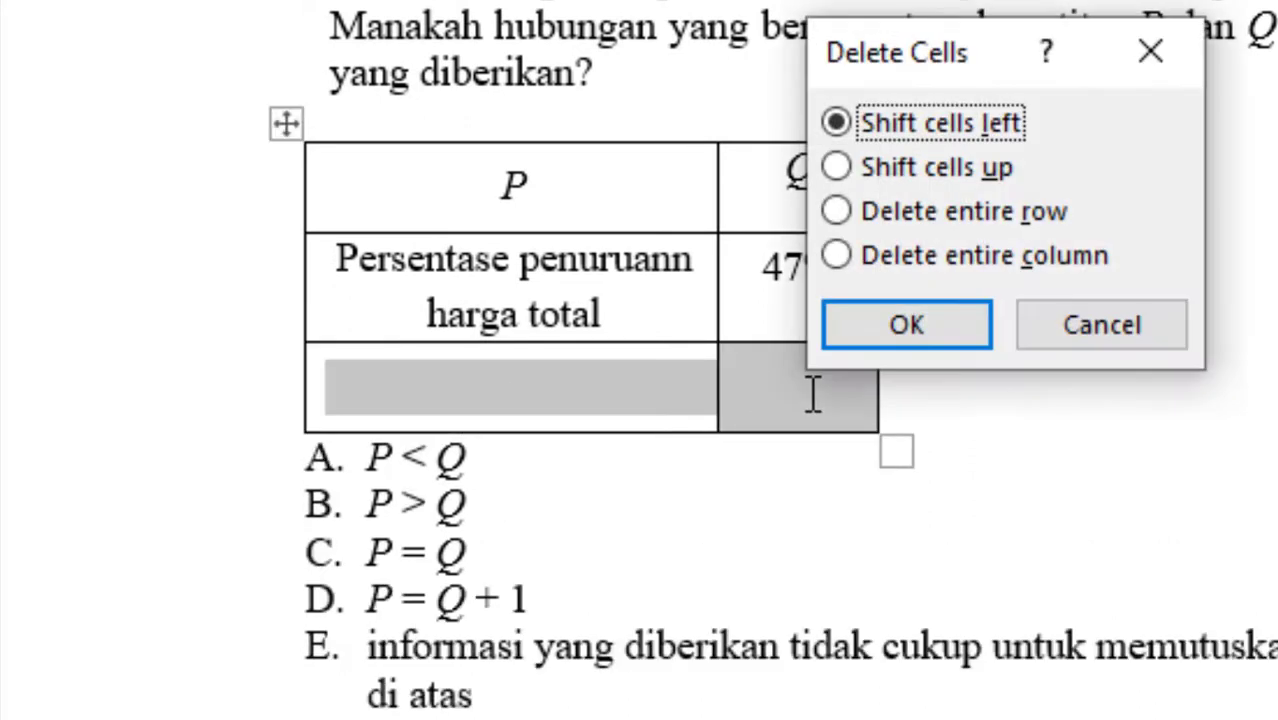
pyautogui.press('Return')
pyautogui.press('Return')
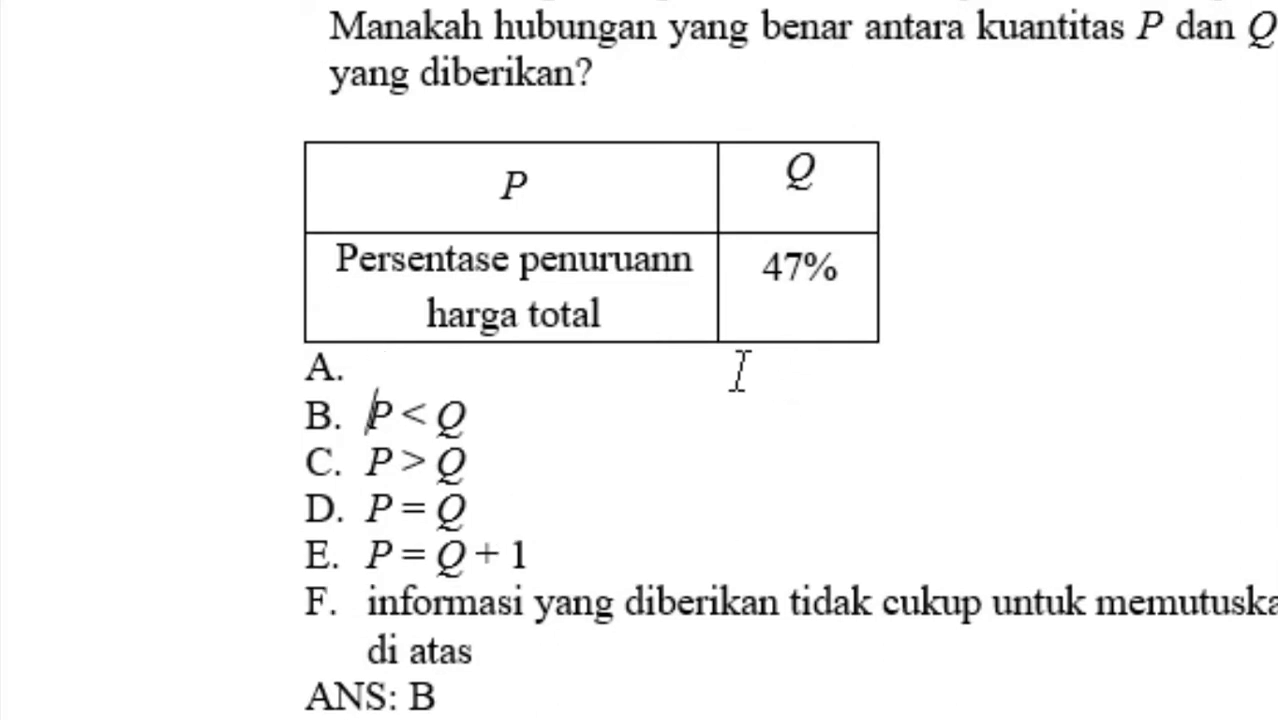
pyautogui.press('BackSpace')
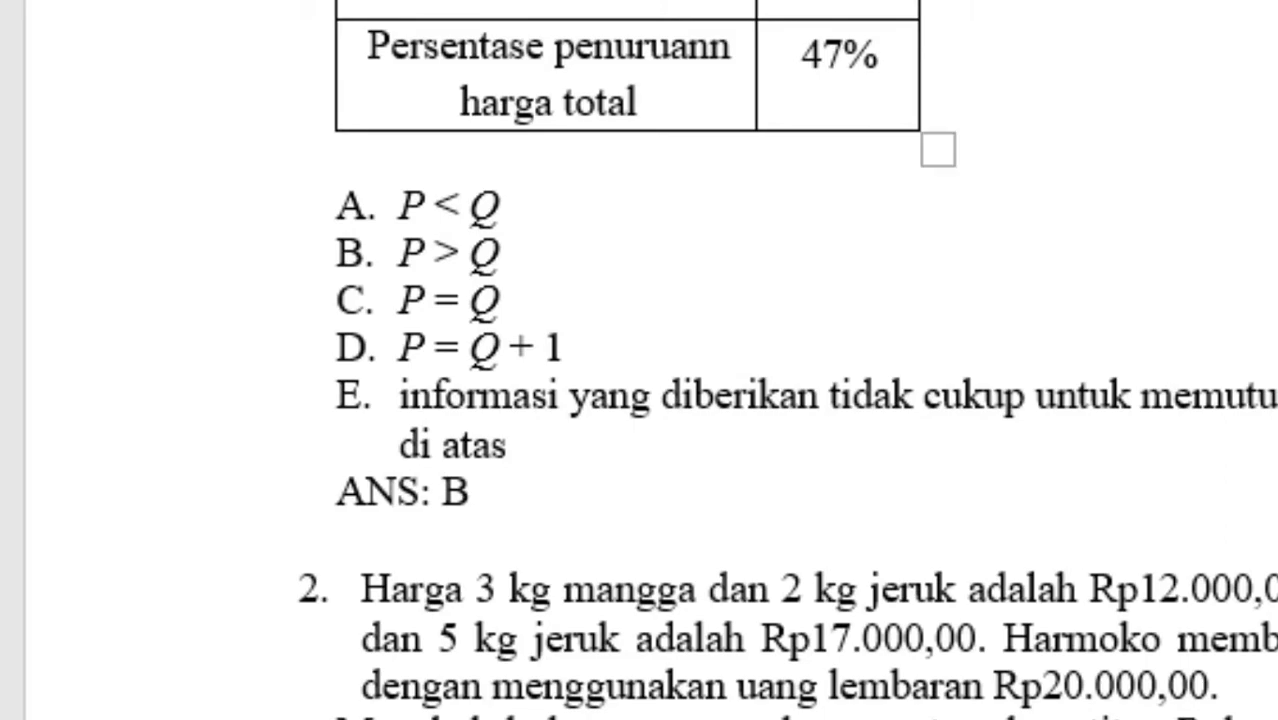
# Look through all questions to the end of the document, checking answer lines, spacing, equations and figures.
pyautogui.click(398, 535)
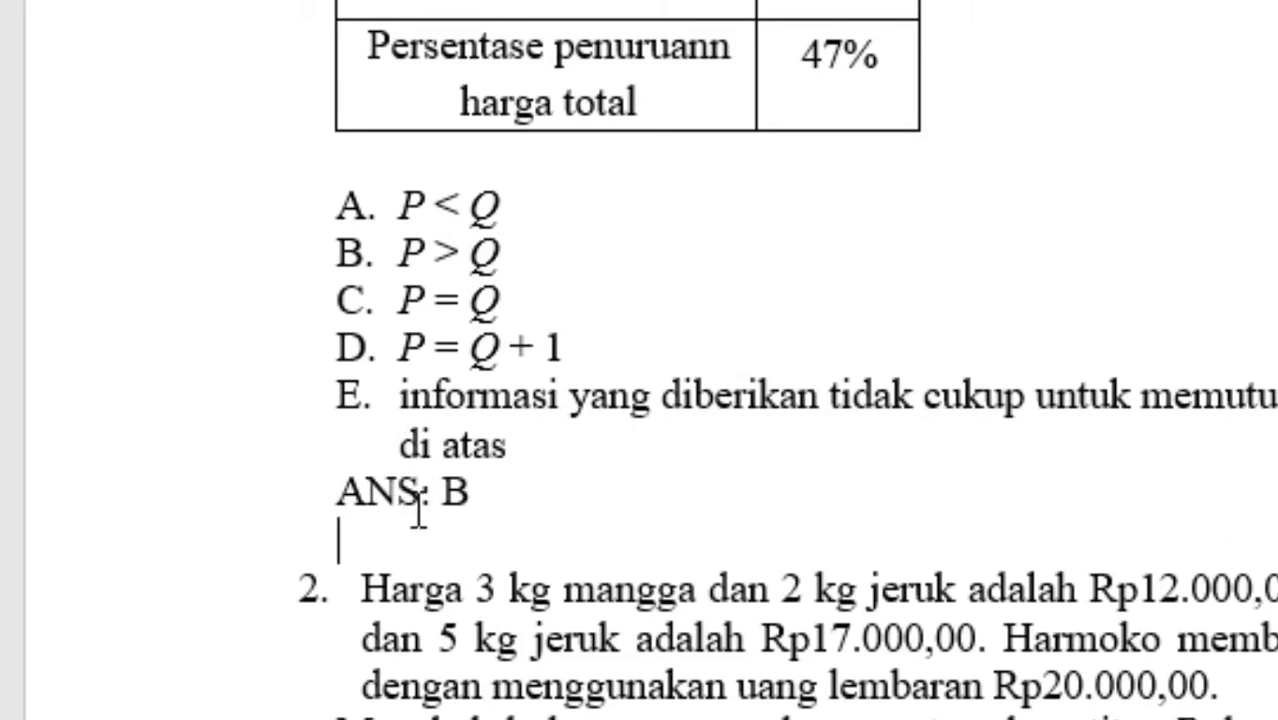
pyautogui.scroll(-2, 462, 559)
pyautogui.scroll(-8, 391, 547)
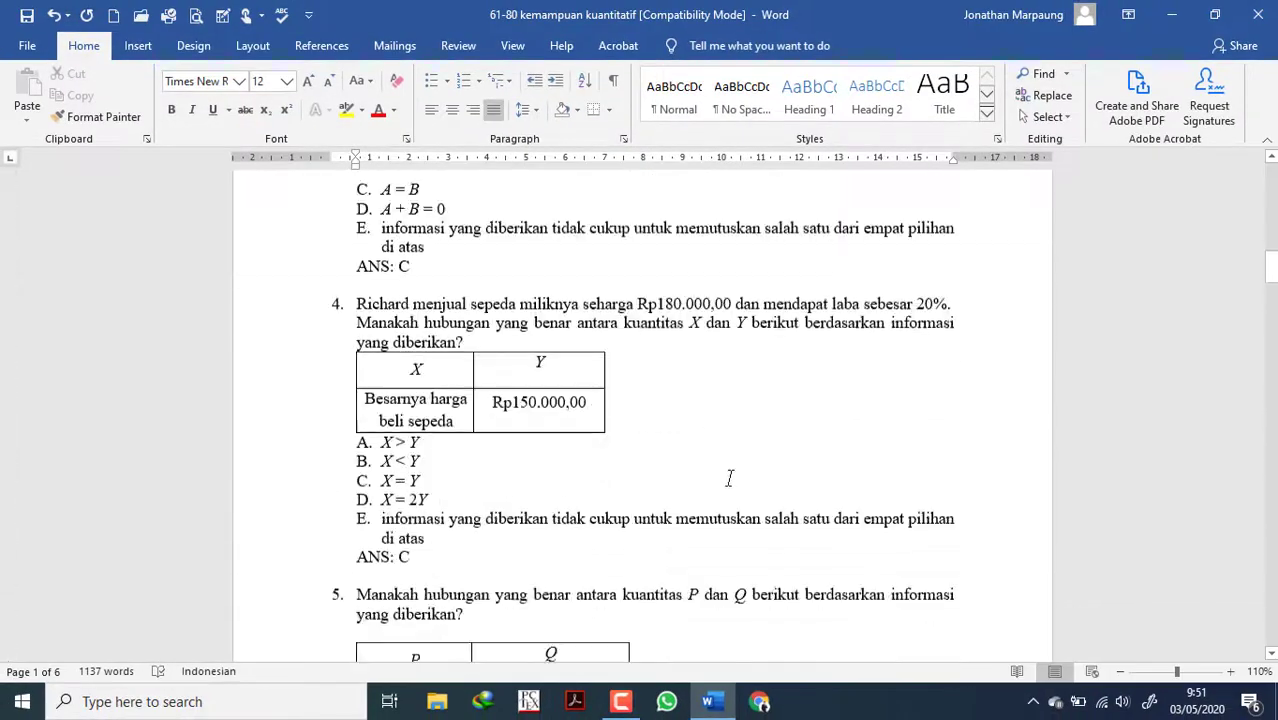
pyautogui.scroll(-1, 730, 478)
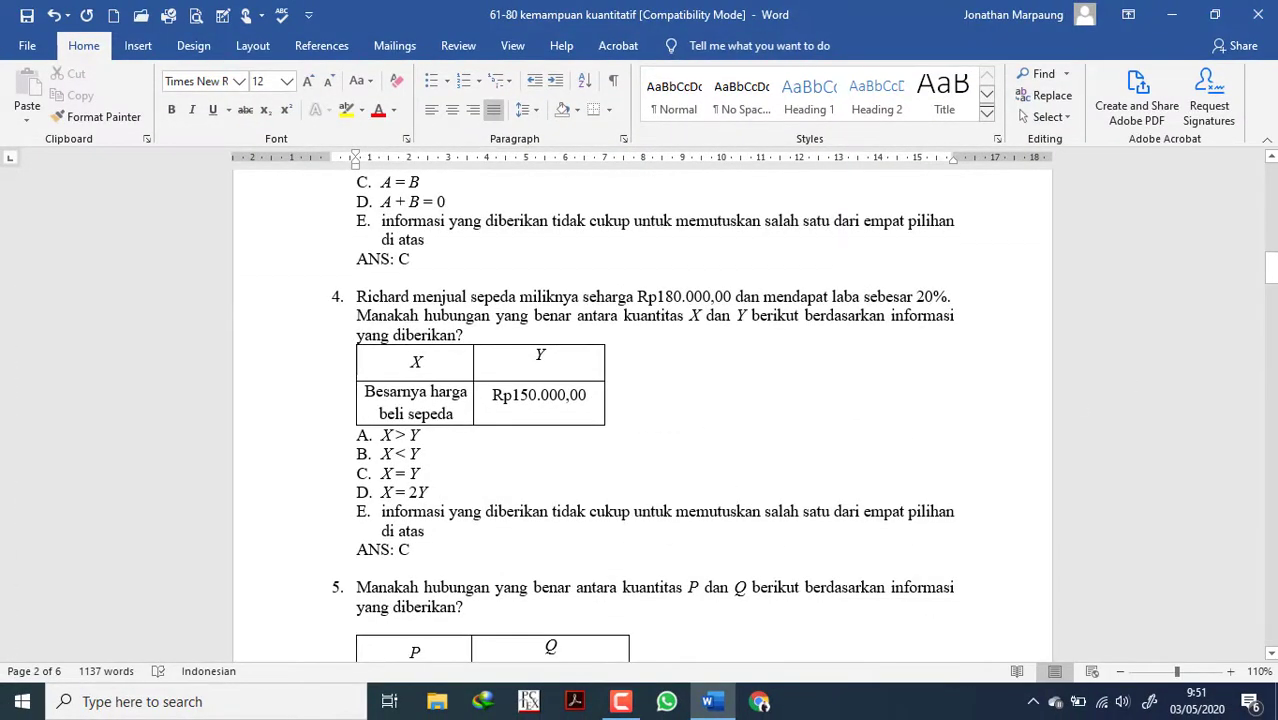
pyautogui.moveTo(1271, 269); pyautogui.dragTo(1271, 636)
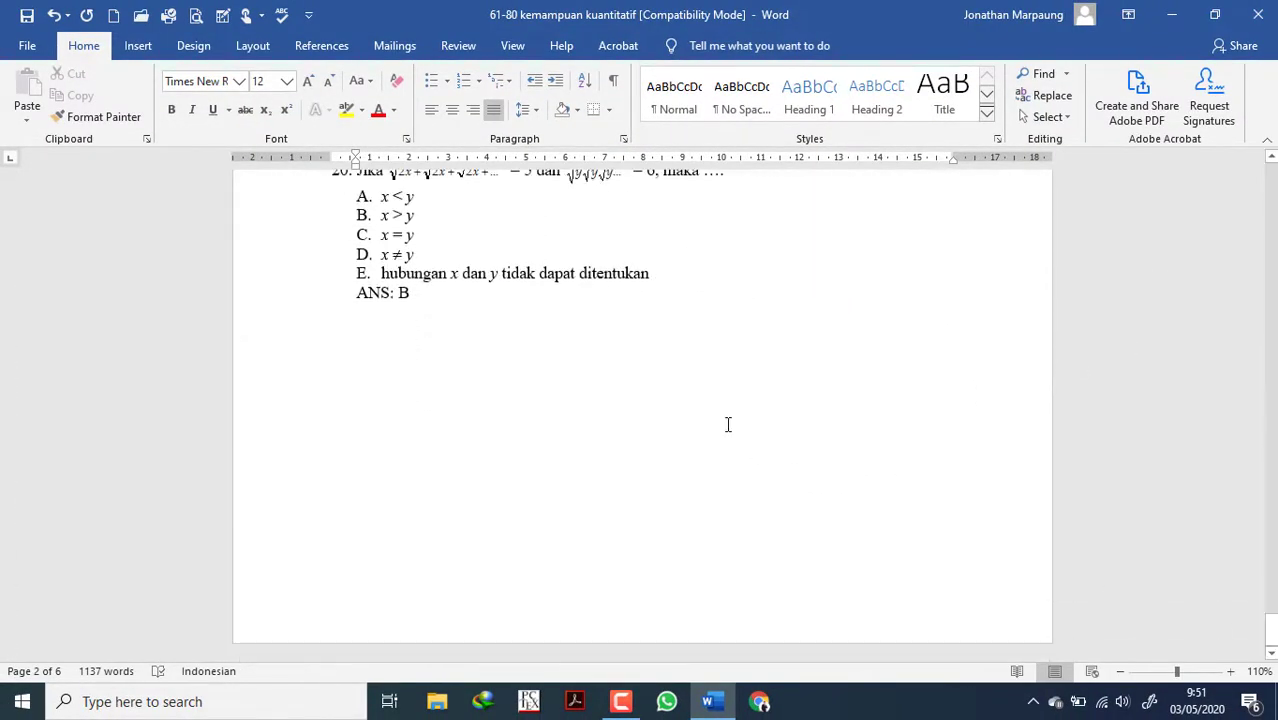
pyautogui.scroll(4, 691, 361)
pyautogui.scroll(1, 690, 361)
pyautogui.click(470, 413)
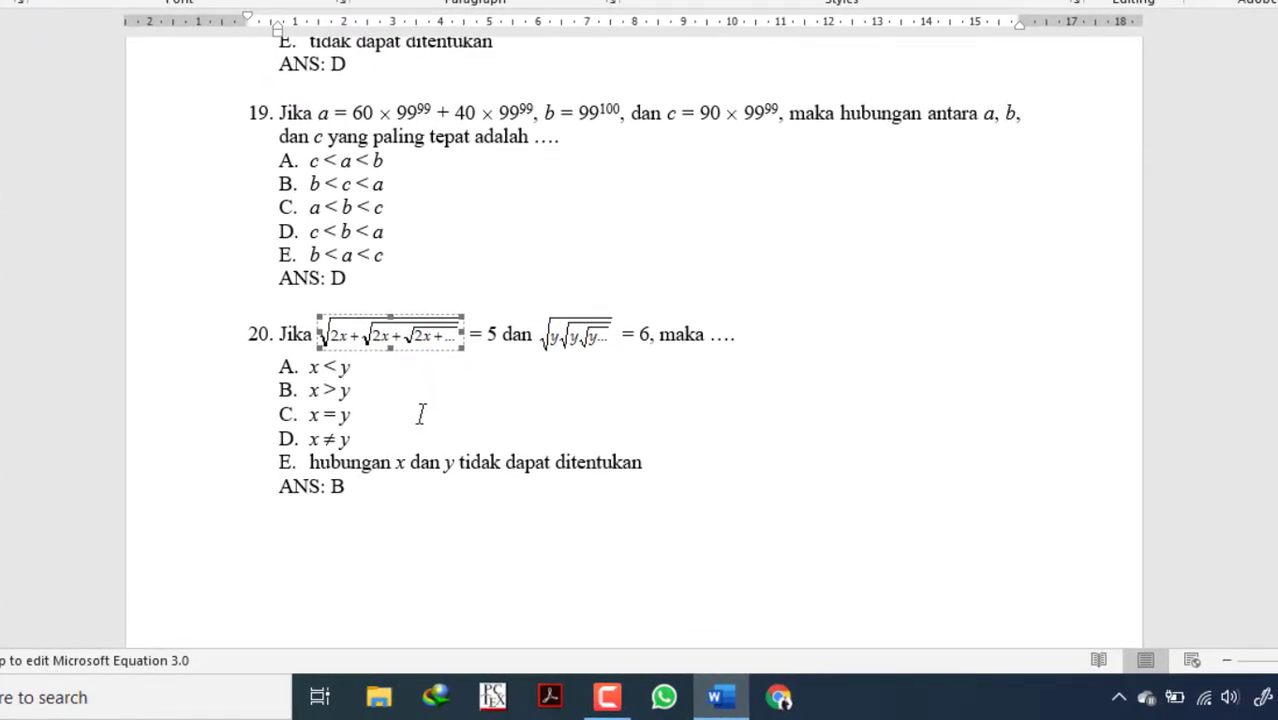
pyautogui.scroll(20, 421, 414)
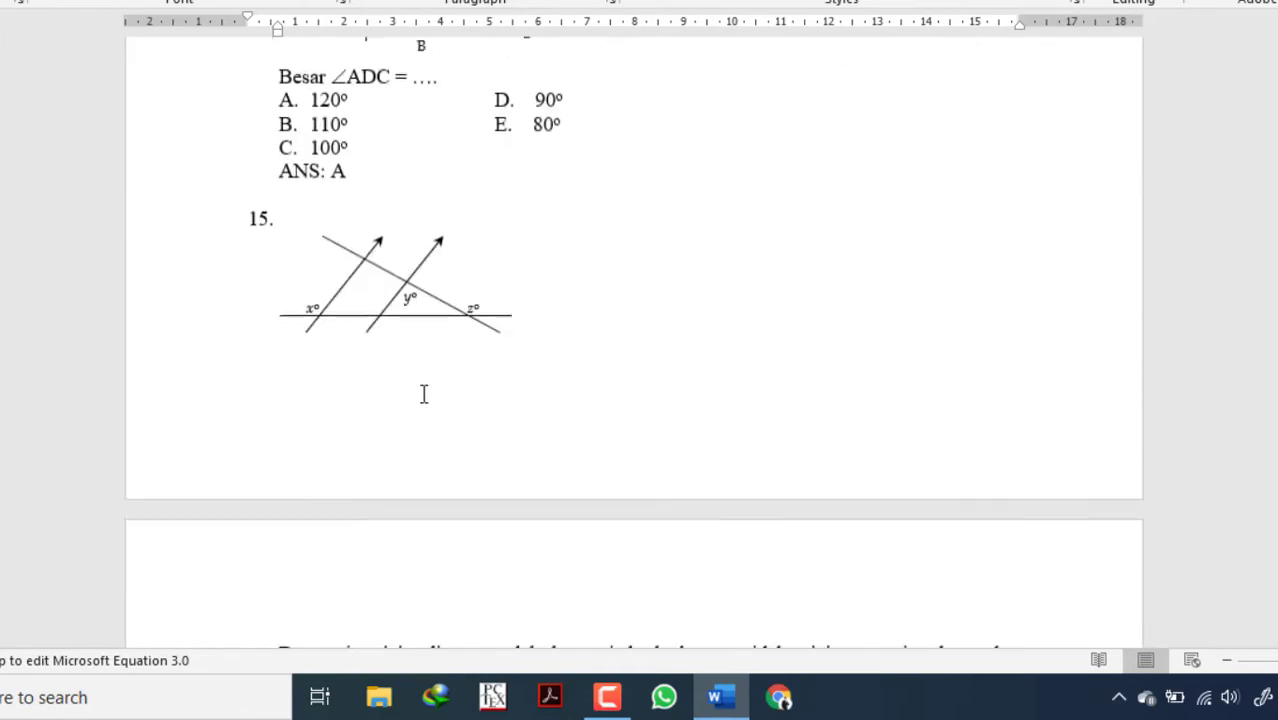
pyautogui.scroll(18, 424, 394)
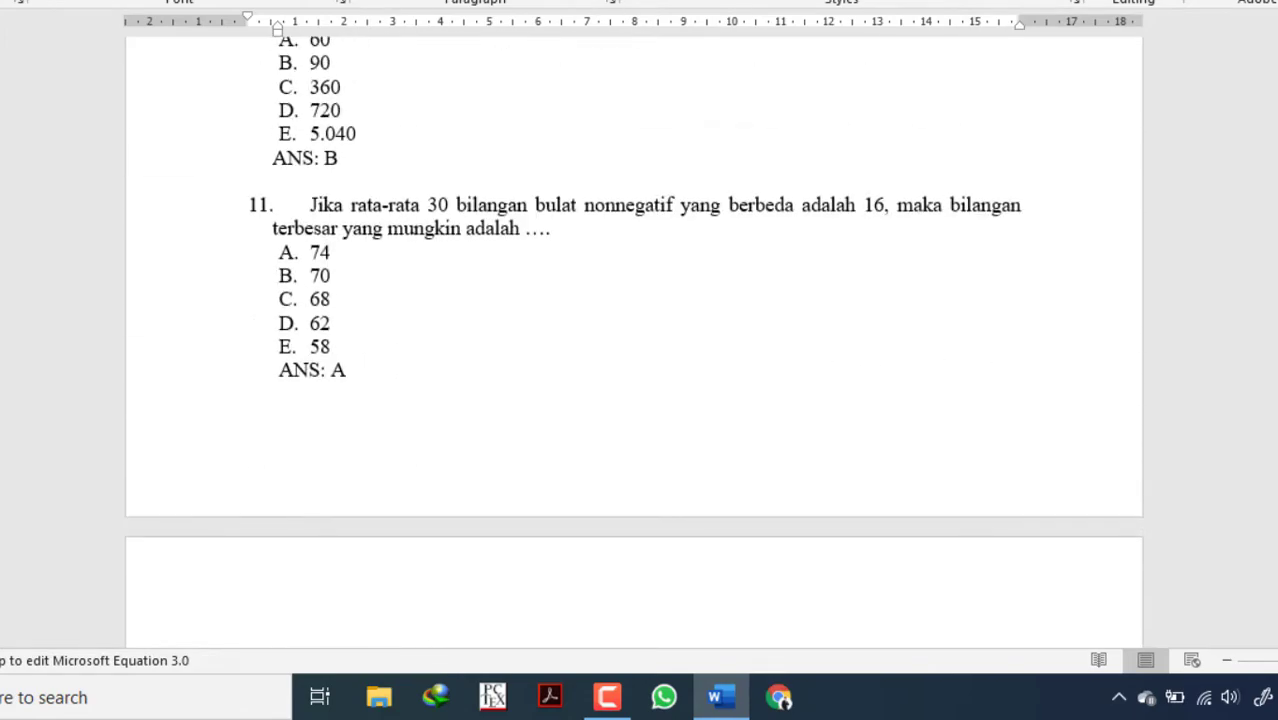
pyautogui.press('super+d')
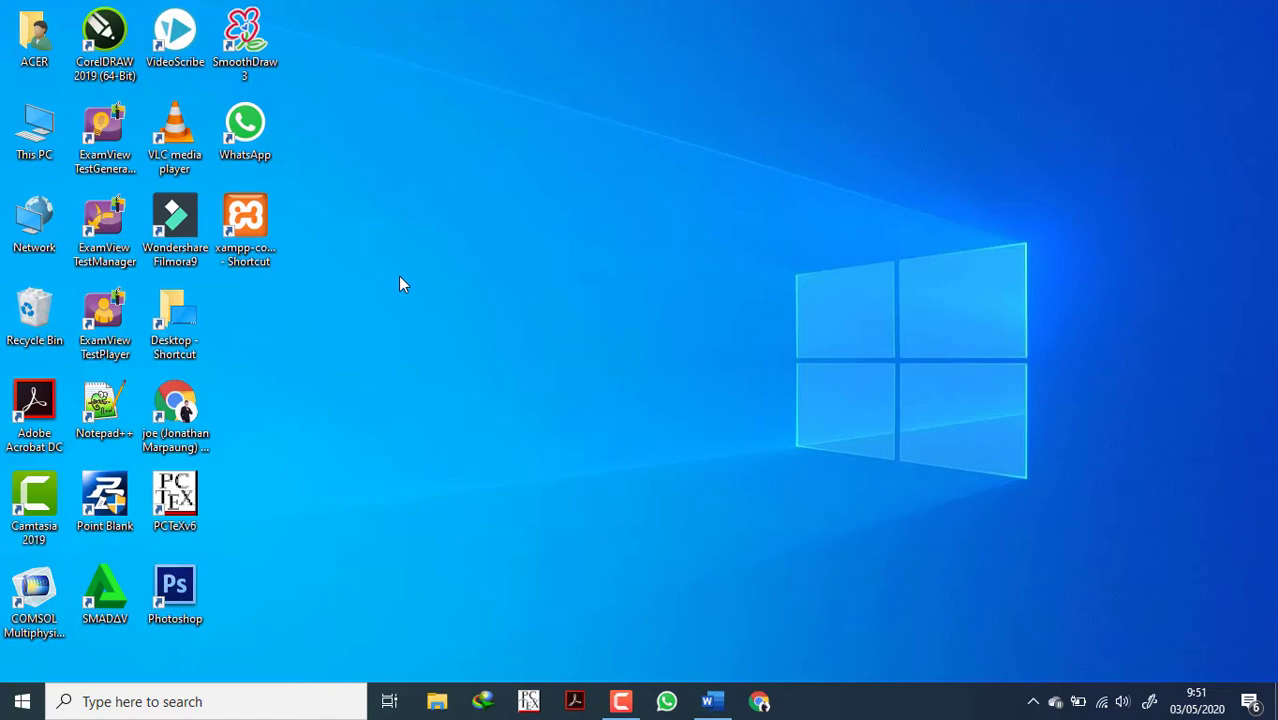
pyautogui.click(208, 702)
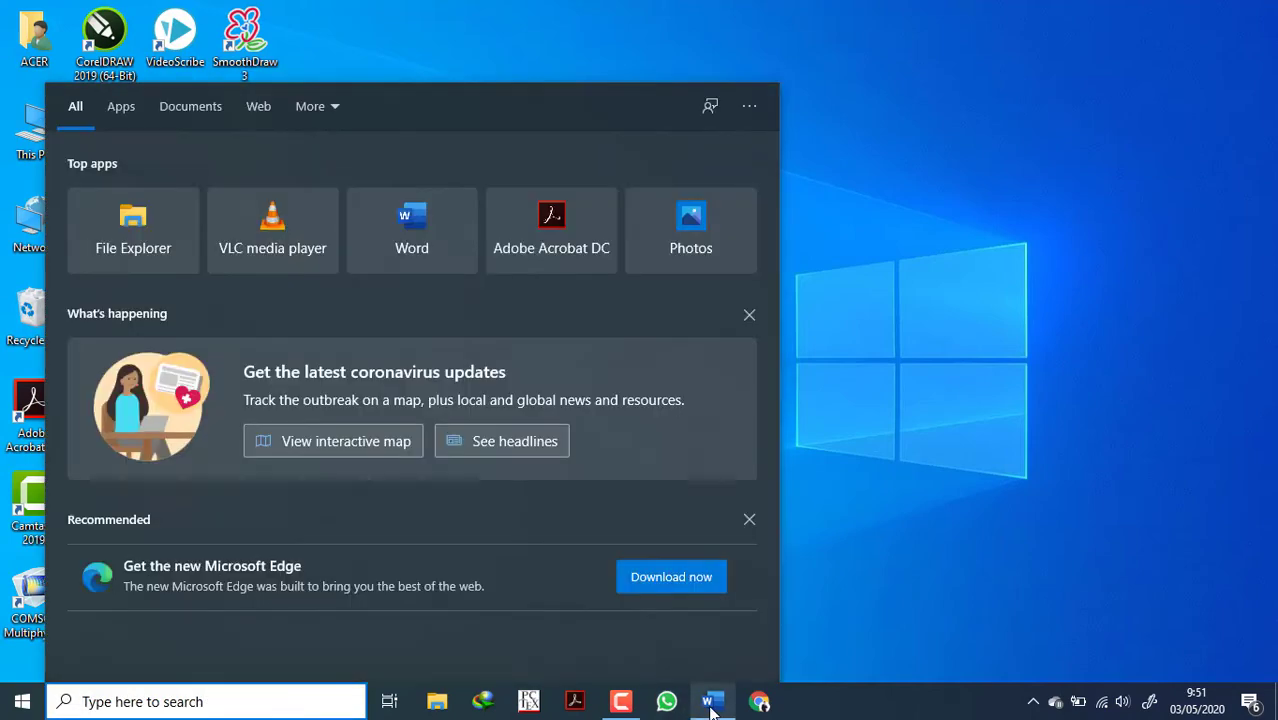
pyautogui.click(712, 701)
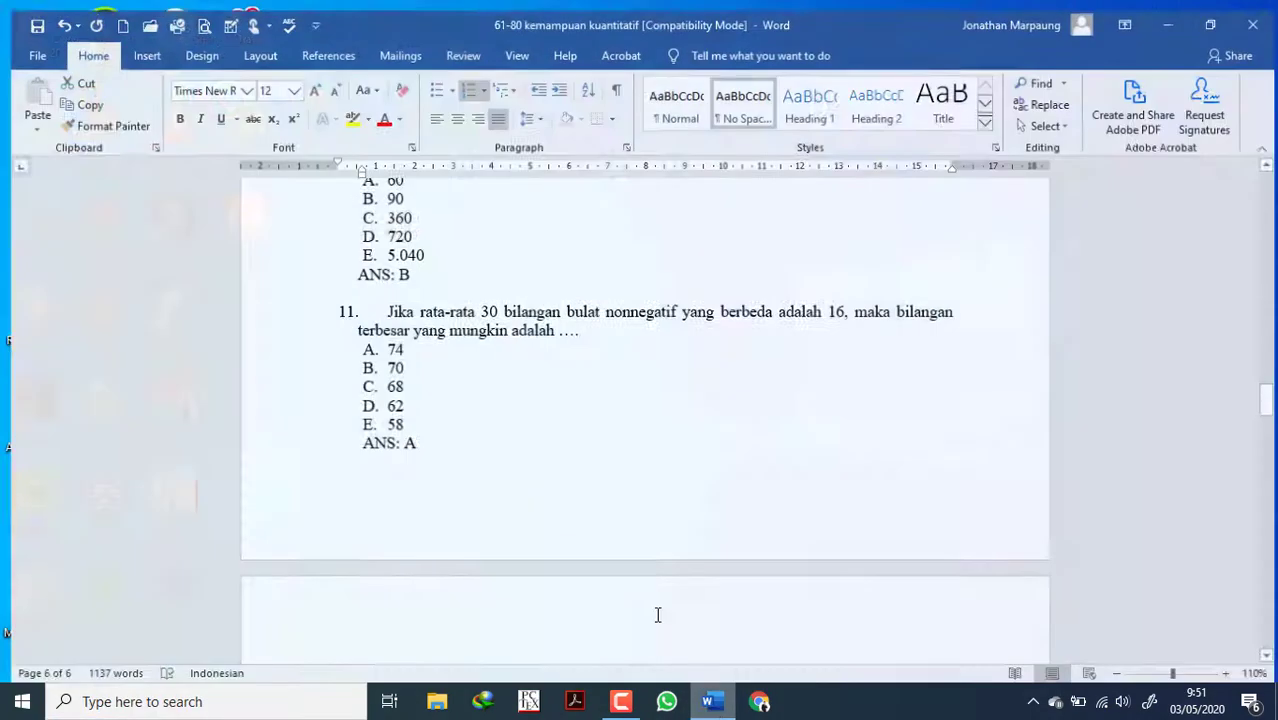
# Check the available save formats and the existing file's type in the "Sesi 4 Pengetahuan Kuantitatif" folder, without saving.
pyautogui.click(27, 47)
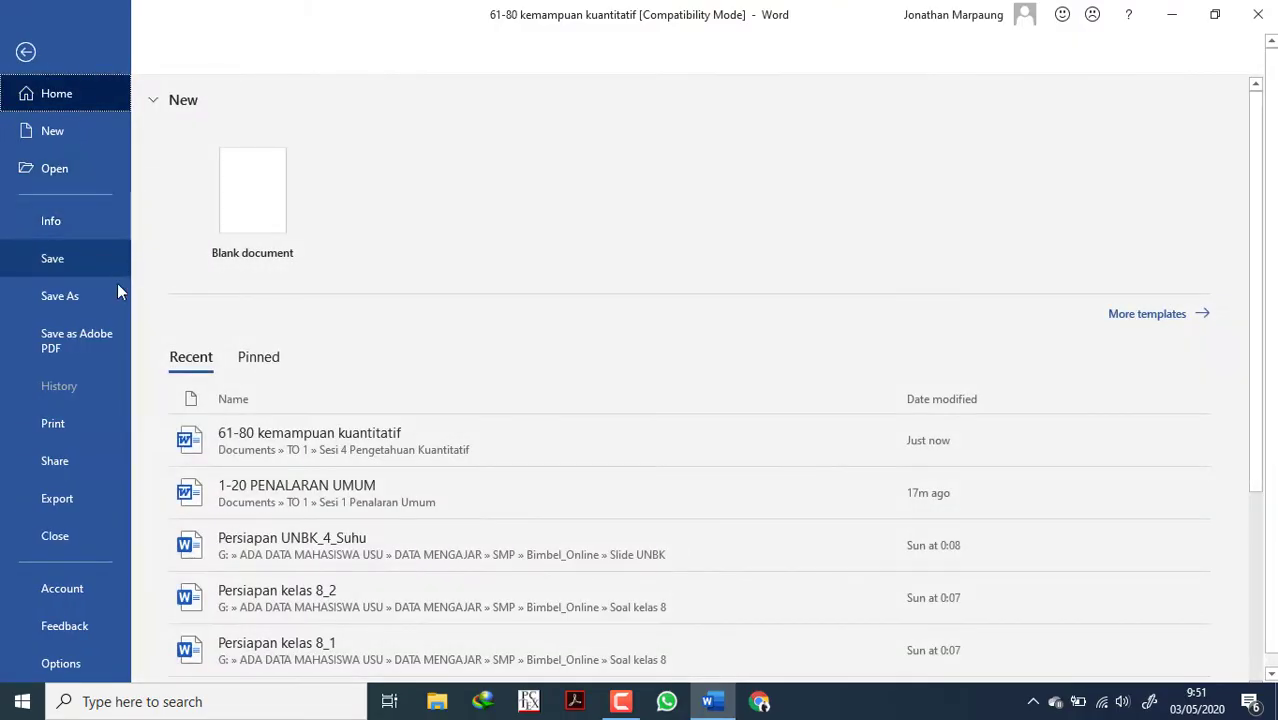
pyautogui.click(100, 296)
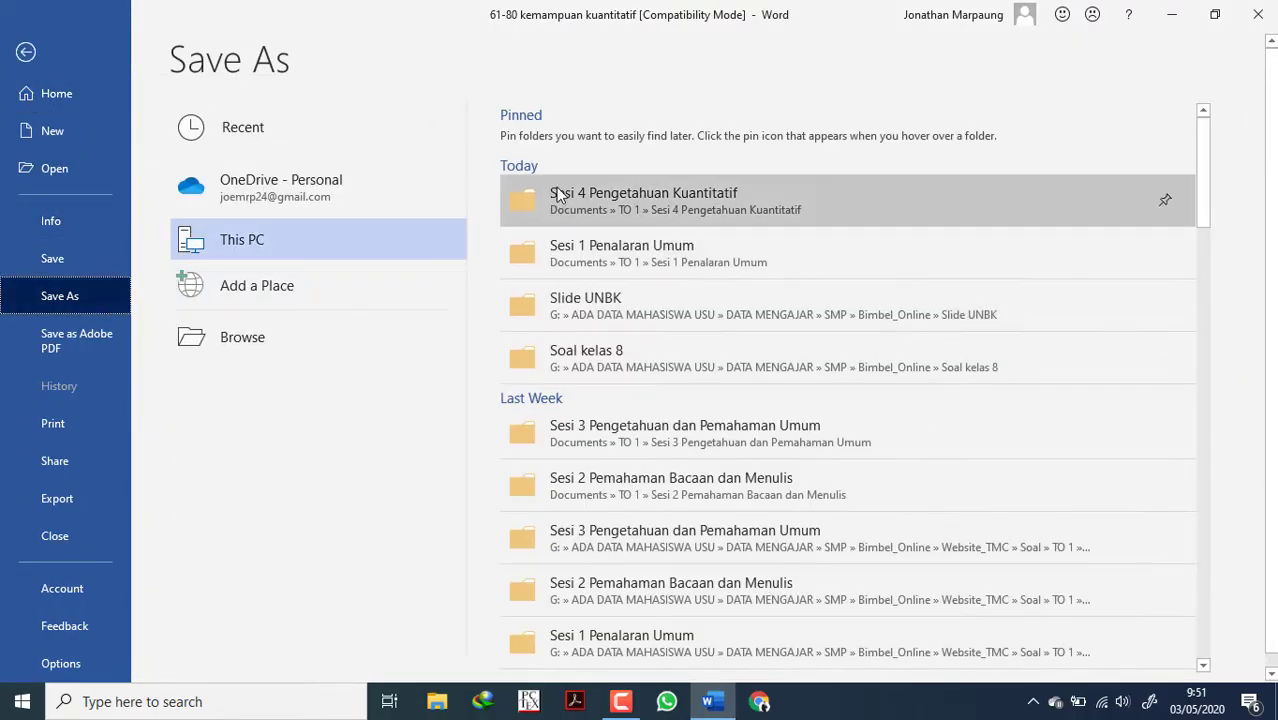
pyautogui.click(556, 189)
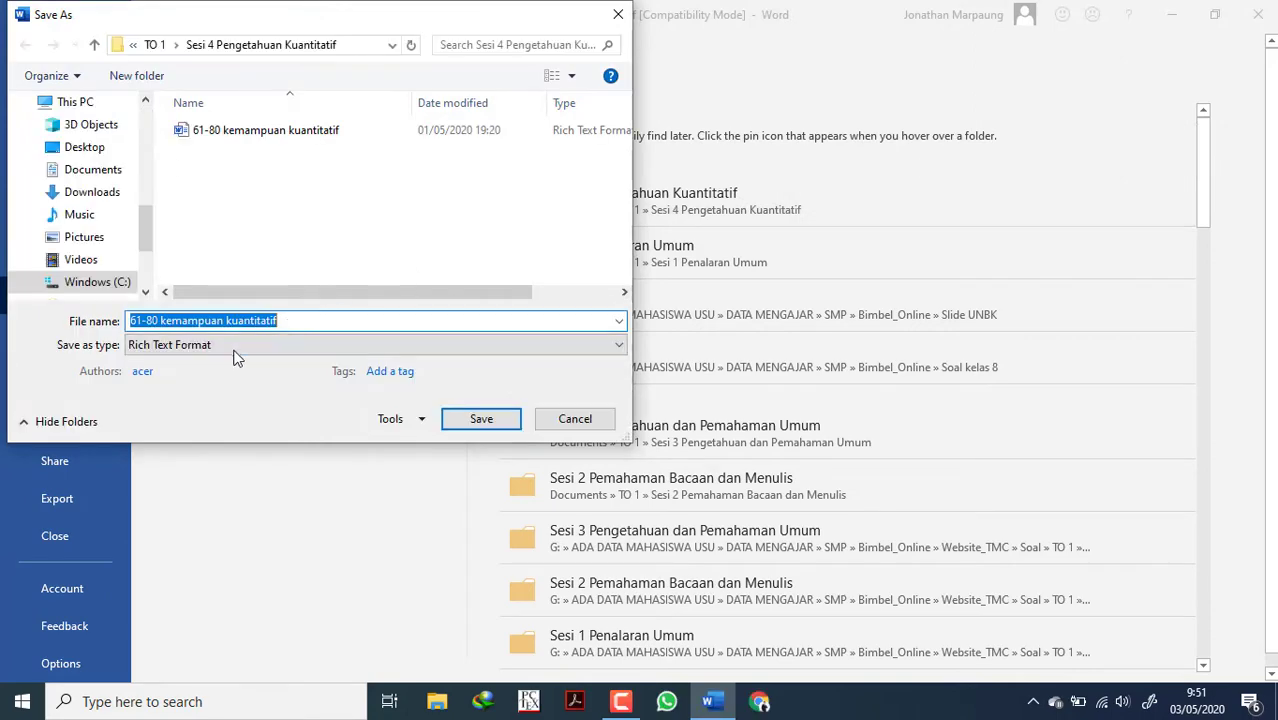
pyautogui.click(222, 349)
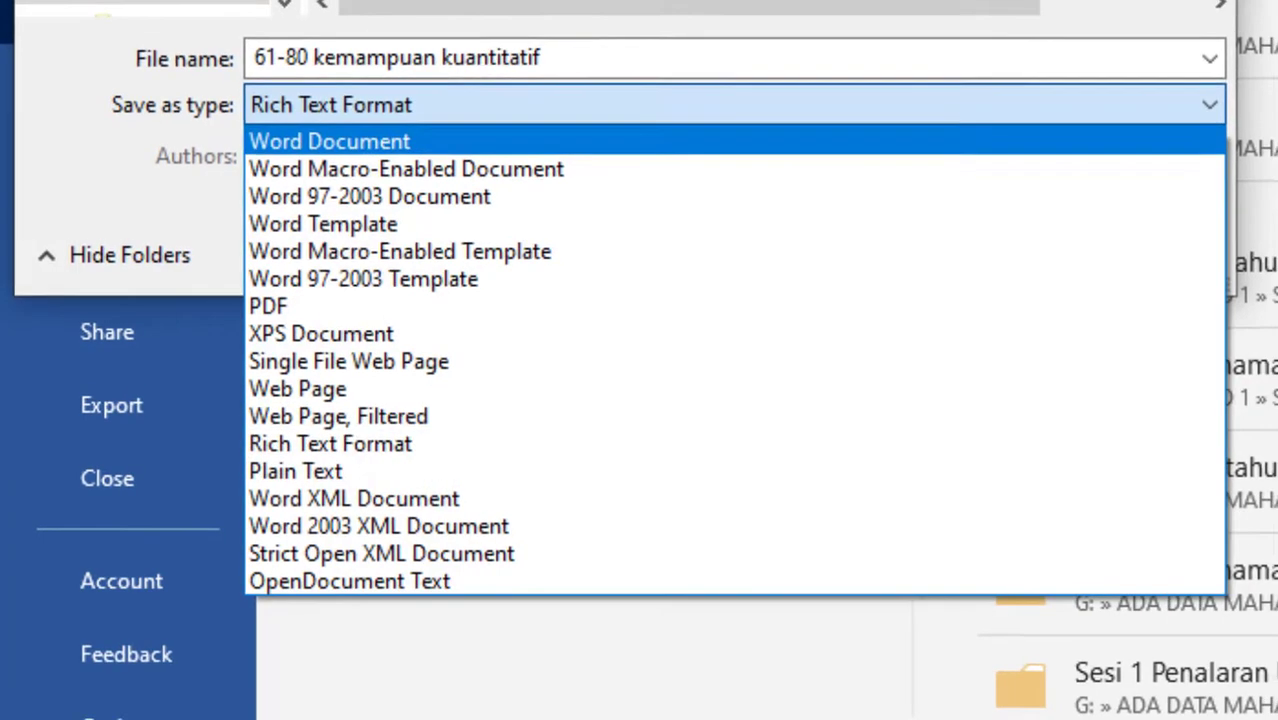
pyautogui.click(571, 138)
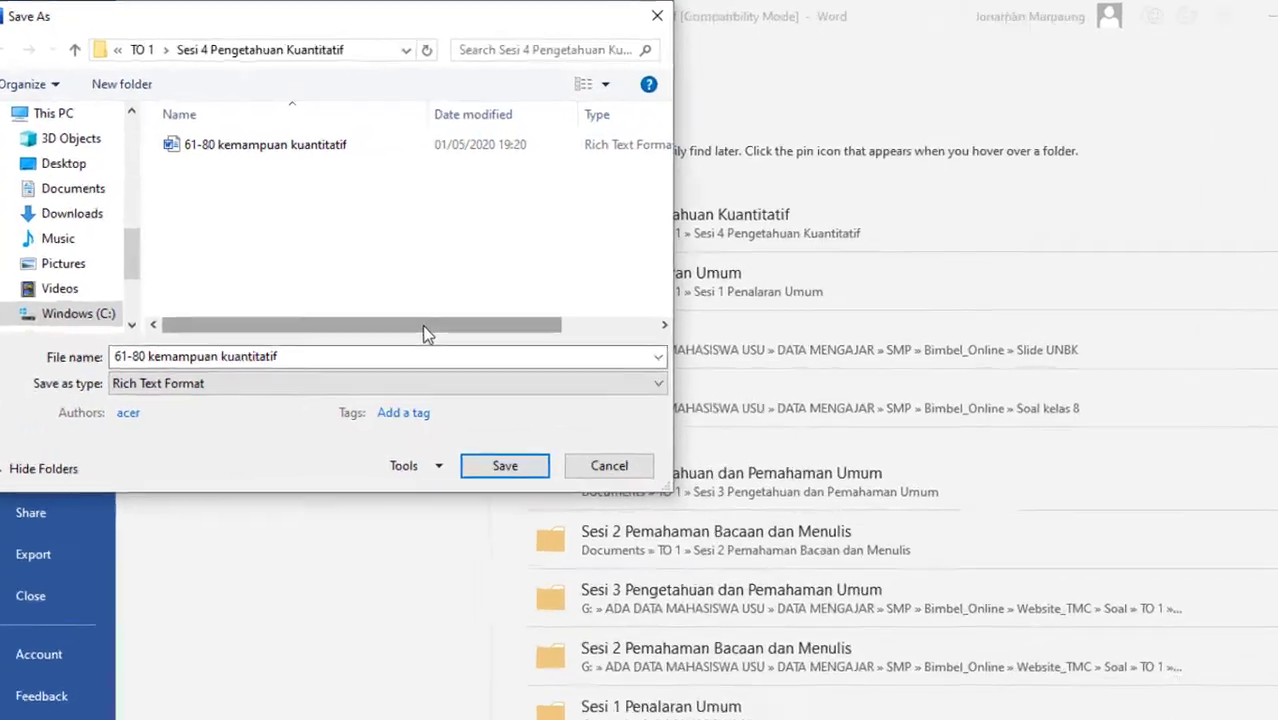
pyautogui.moveTo(406, 291); pyautogui.dragTo(454, 290)
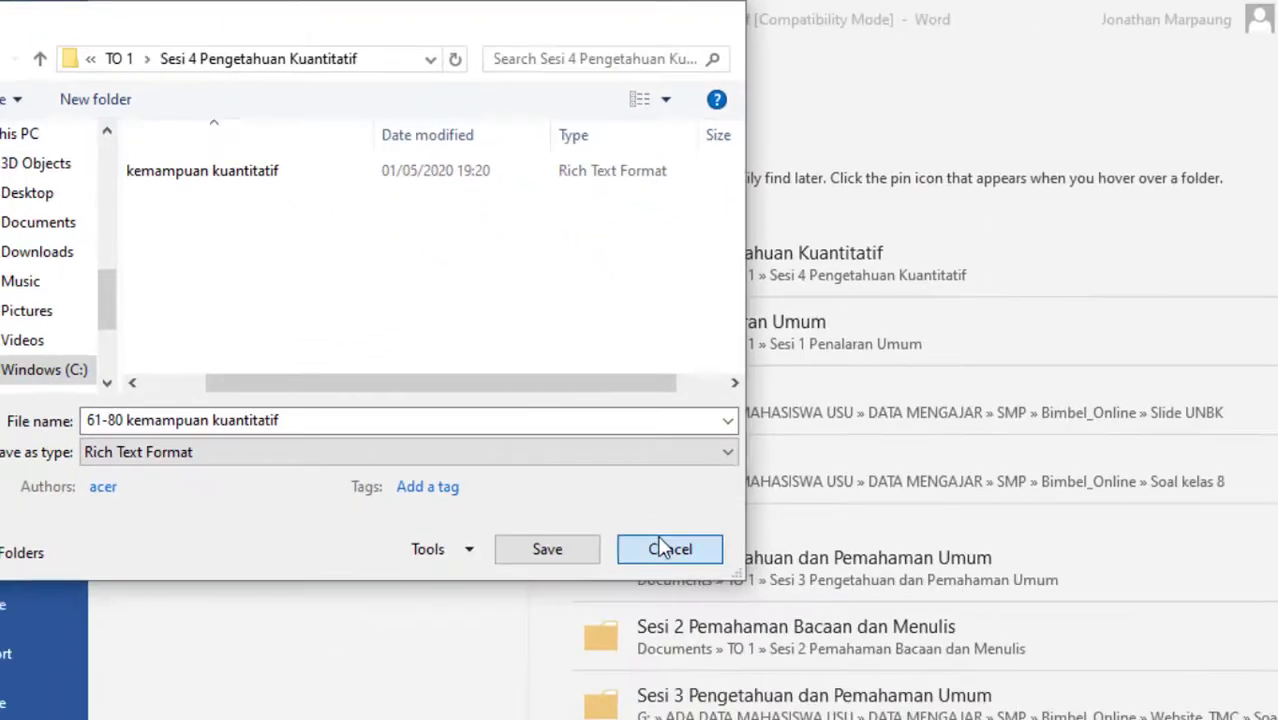
pyautogui.click(665, 543)
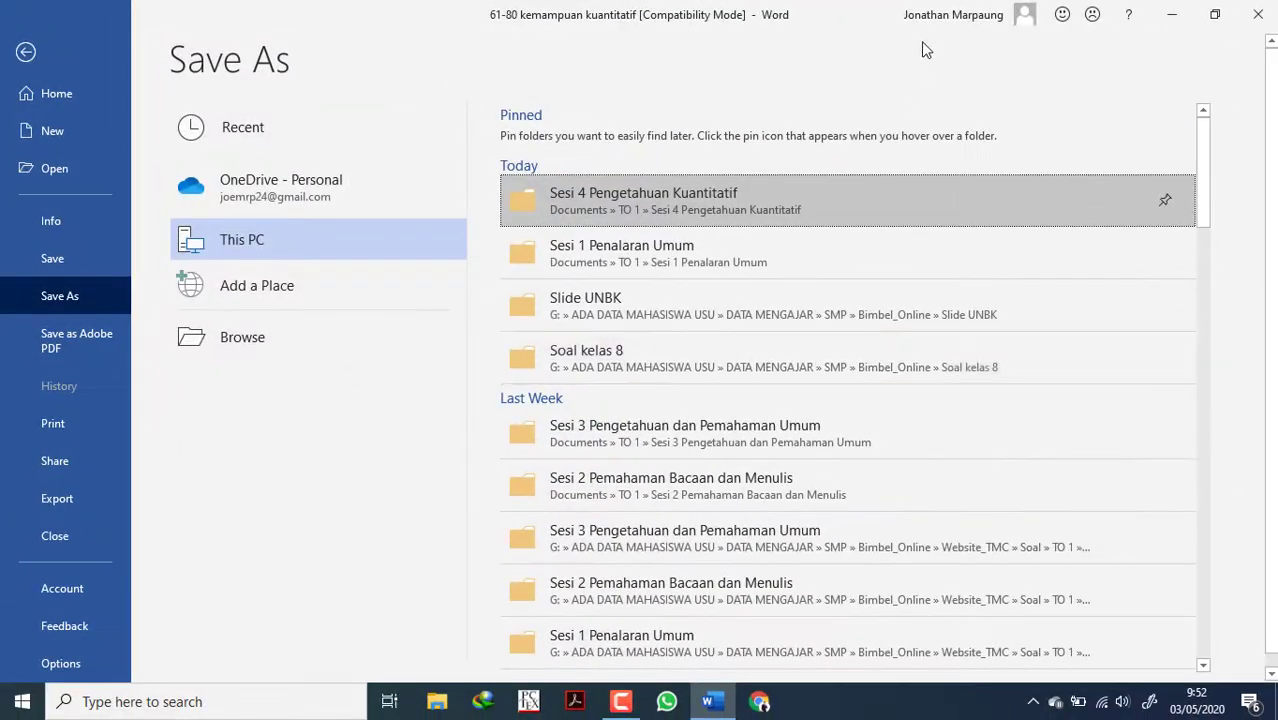
# Minimise the document, search the computer for "exam" and launch ExamView ImportUtility.
pyautogui.click(1171, 14)
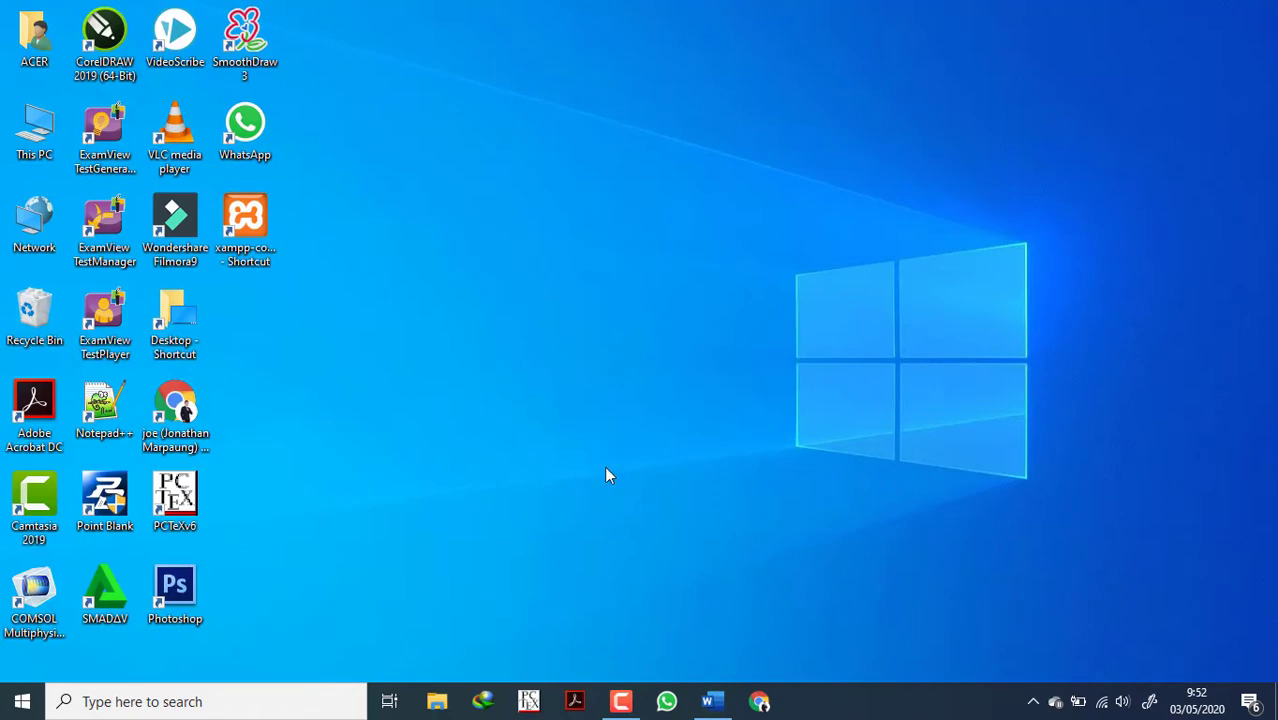
pyautogui.click(147, 702)
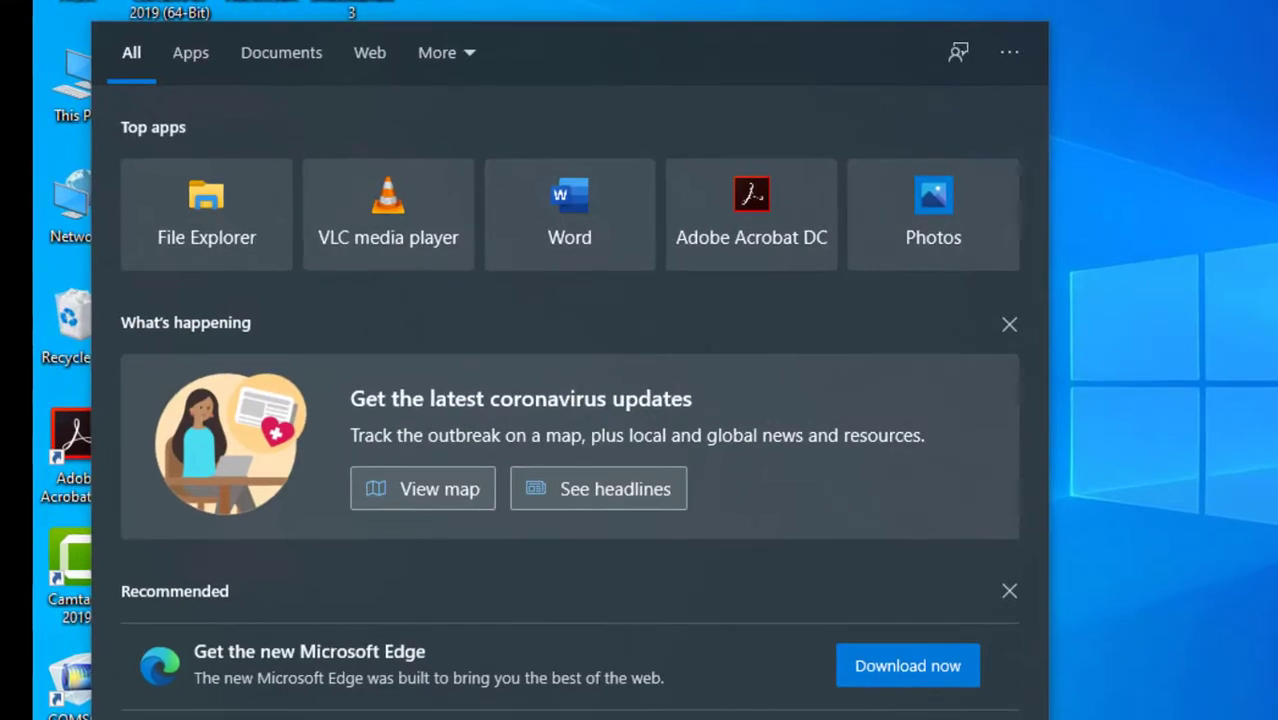
pyautogui.write('exam')
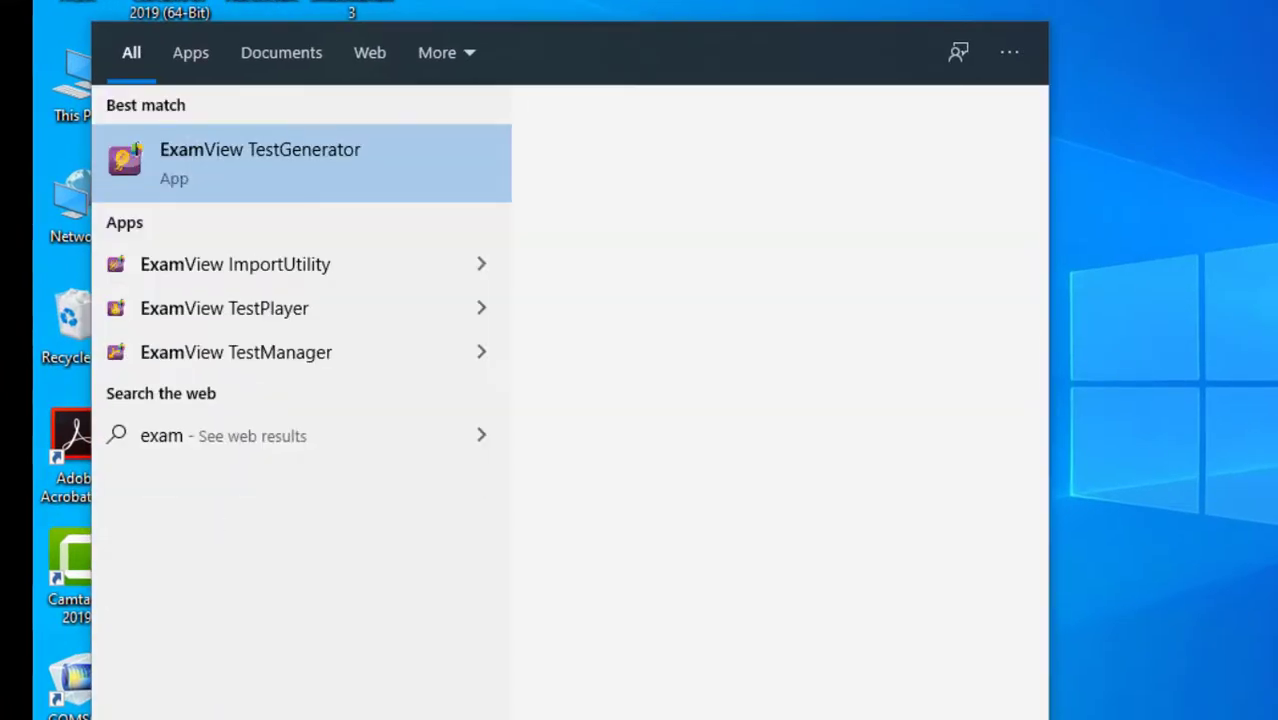
pyautogui.click(326, 267)
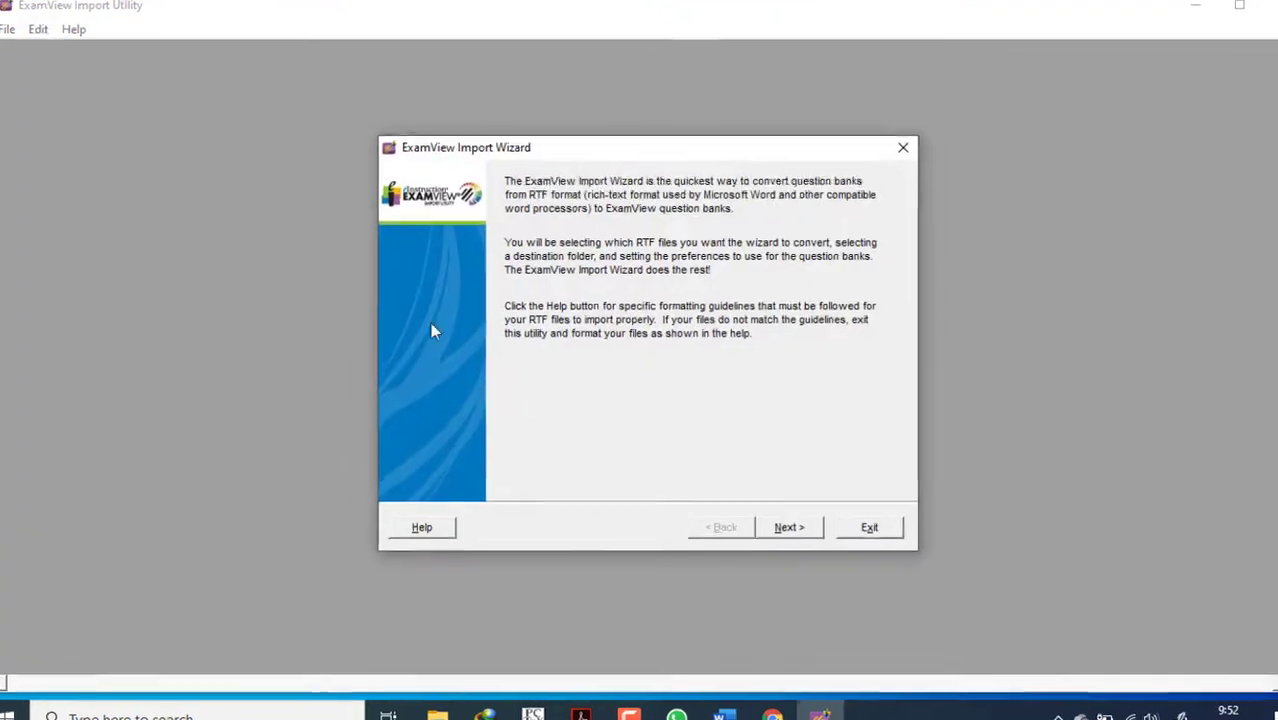
# Set the import wizard's RTF source folder to Documents\TO 1\Sesi 4 Pengetahuan Kuantitatif.
pyautogui.click(930, 652)
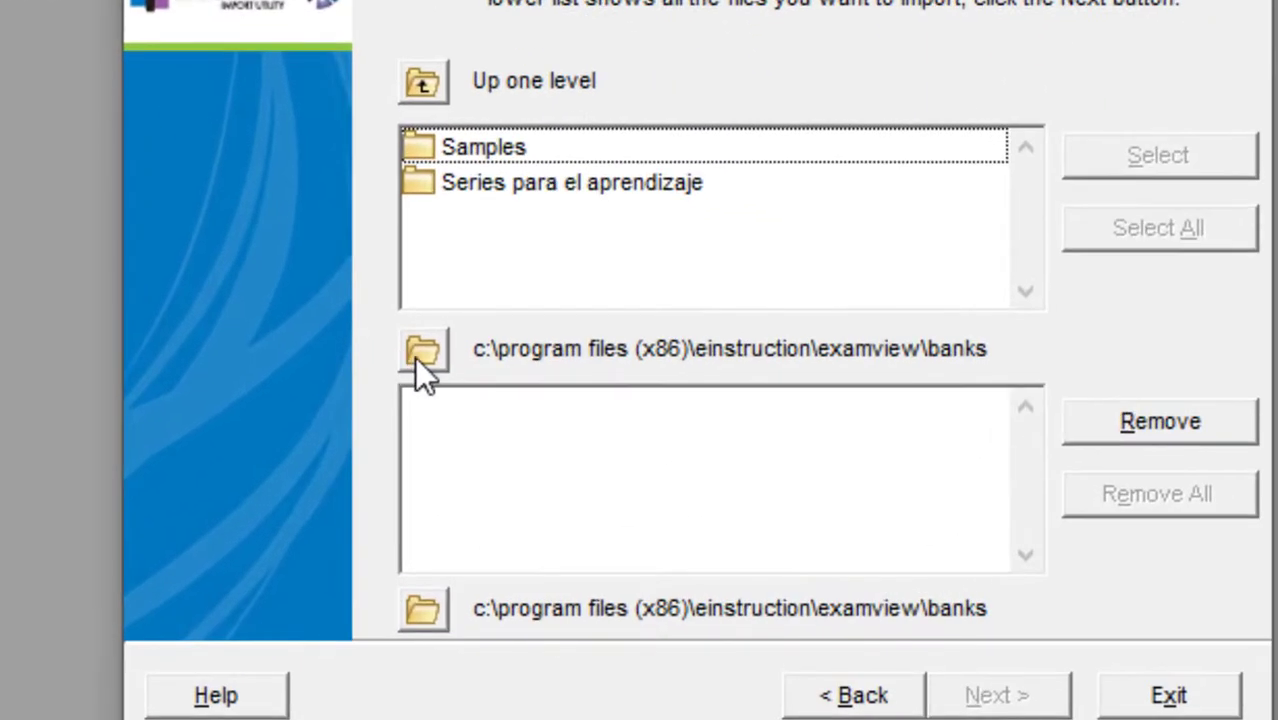
pyautogui.click(561, 421)
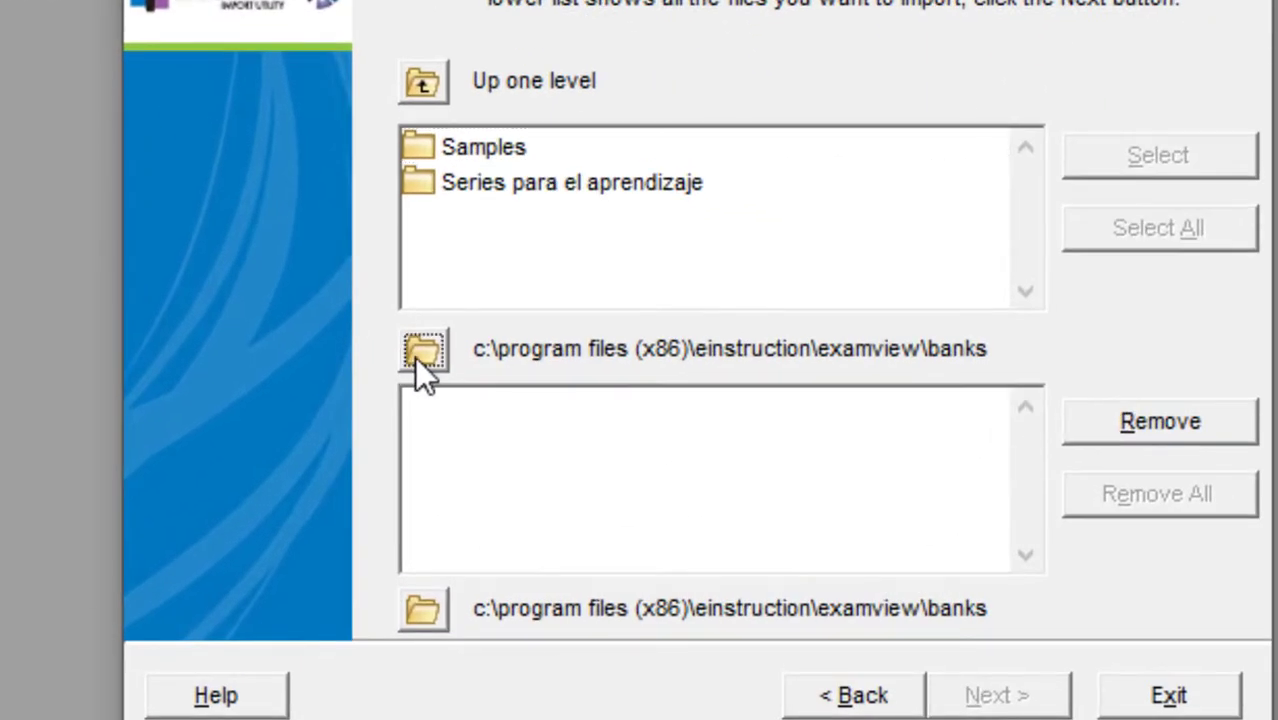
pyautogui.scroll(4, 600, 320)
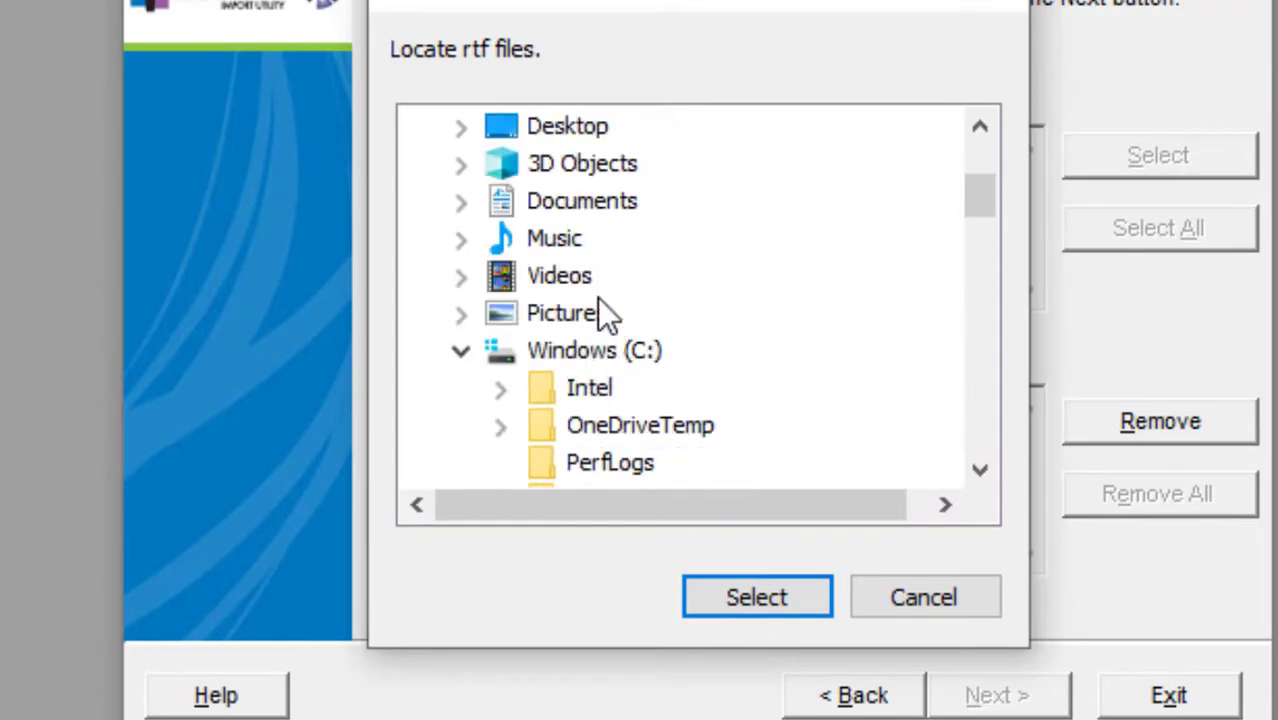
pyautogui.click(518, 200)
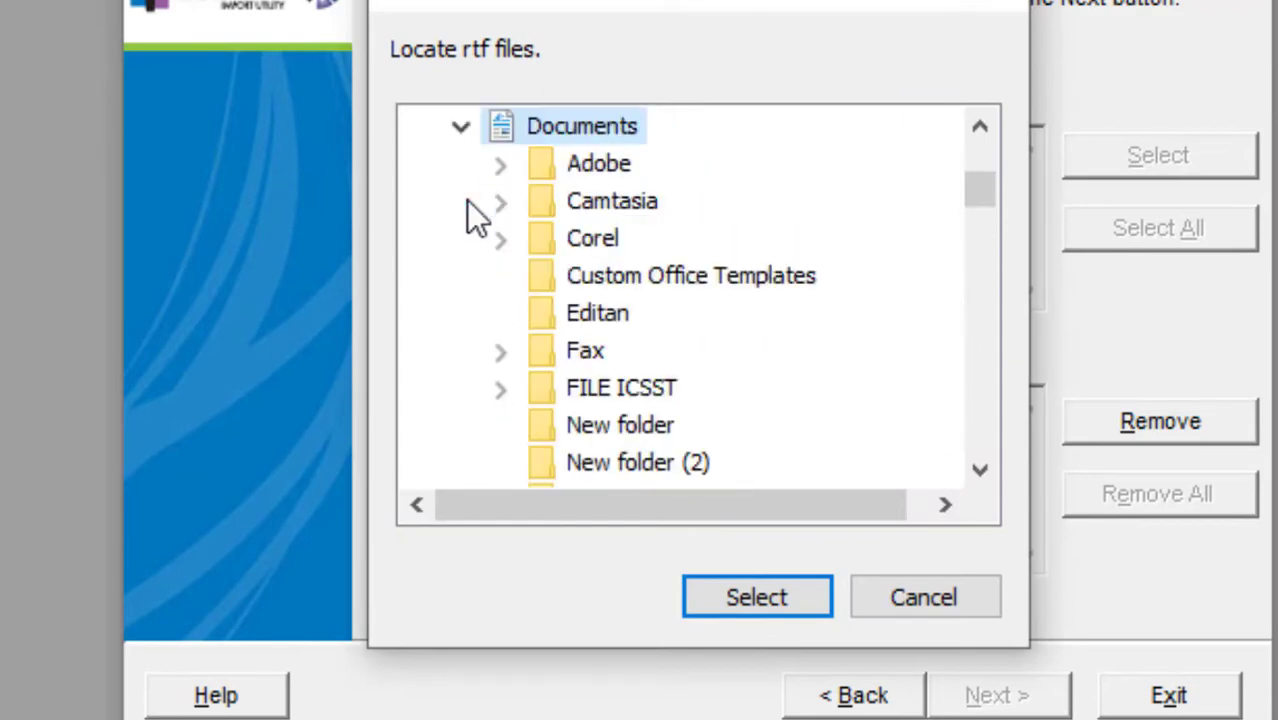
pyautogui.scroll(-5, 600, 320)
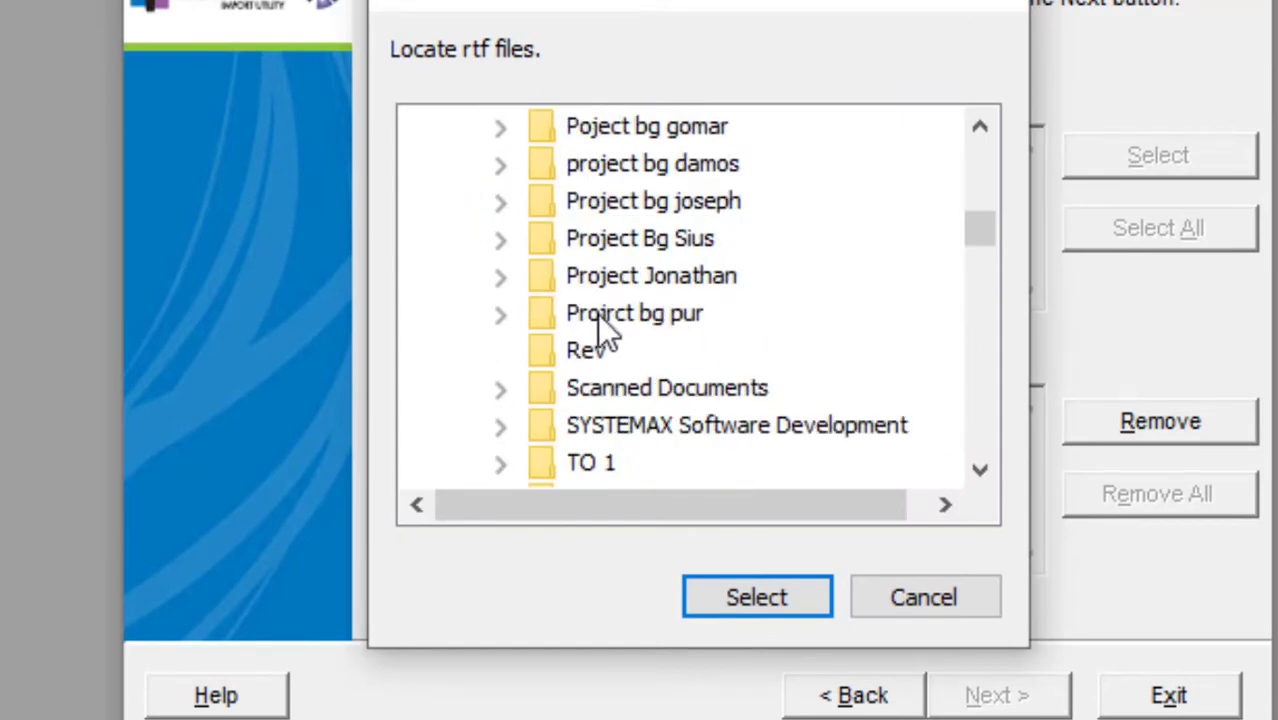
pyautogui.click(591, 462)
pyautogui.scroll(-1, 662, 360)
pyautogui.click(684, 350)
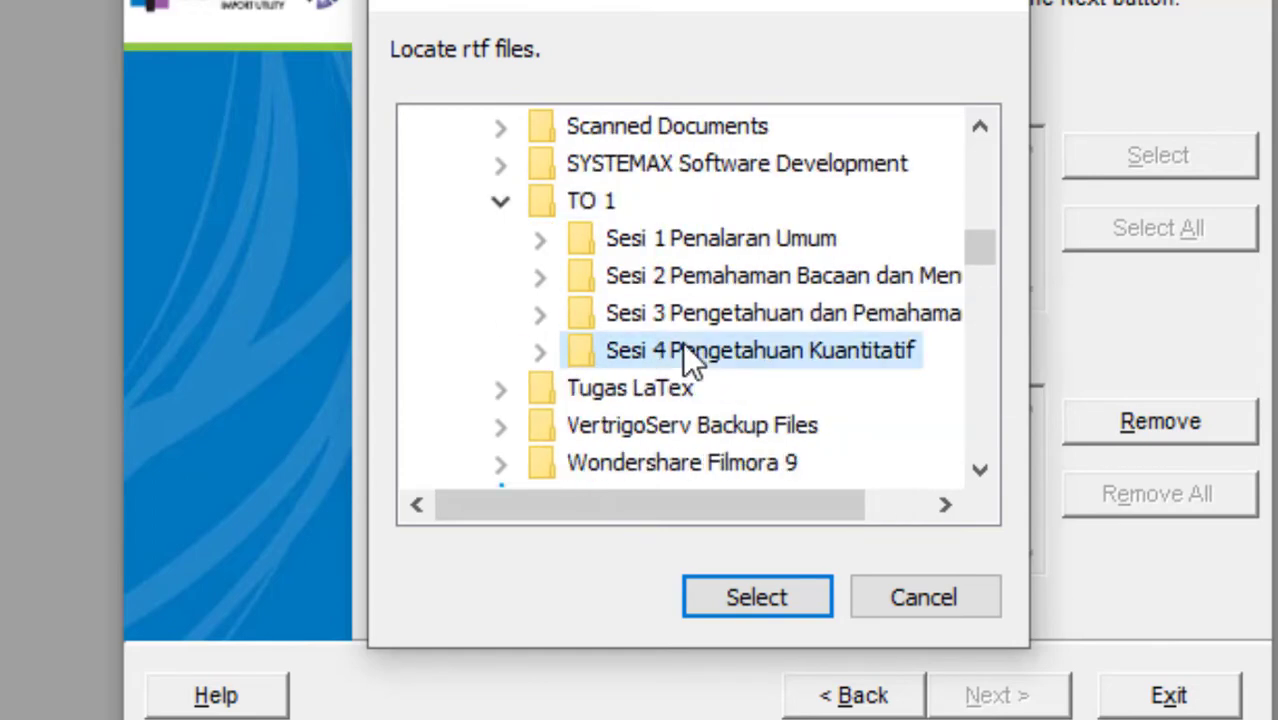
pyautogui.click(718, 594)
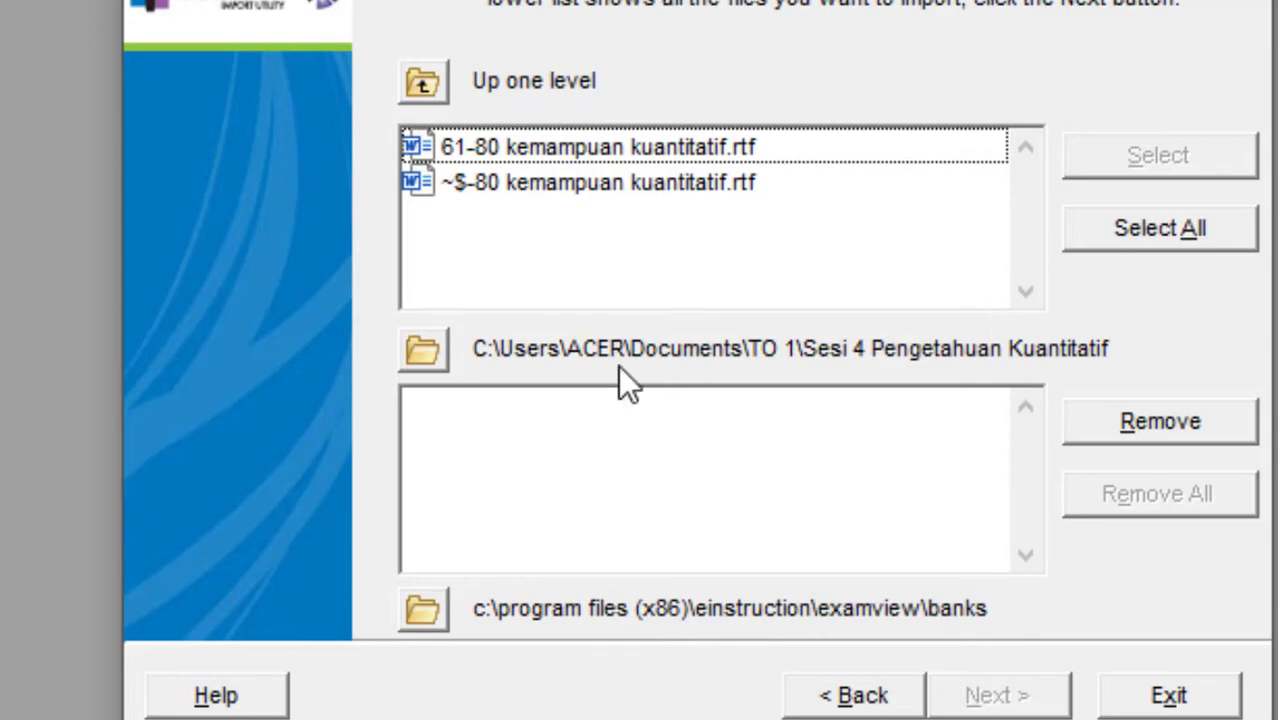
# Try to import 61-80 kemampuan kuantitatif.rtf with the default question bank preferences while the document is still open in Word.
pyautogui.click(624, 146)
pyautogui.doubleClick(624, 146)
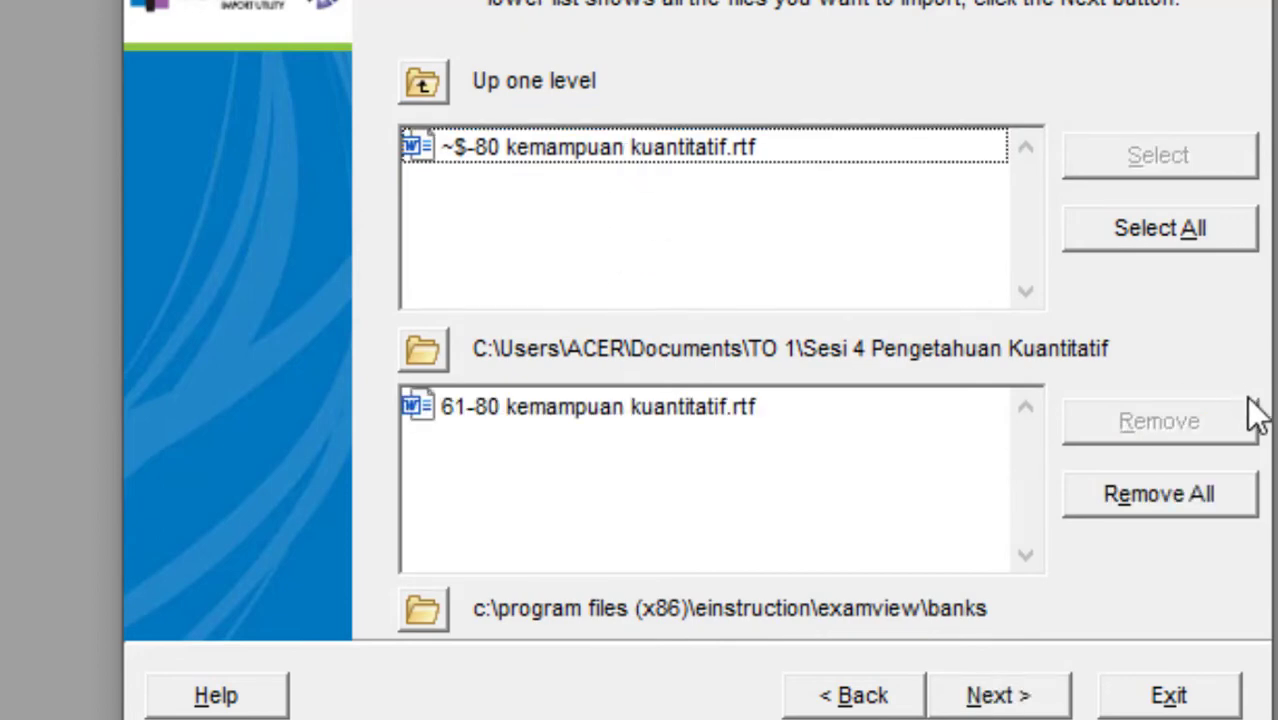
pyautogui.click(745, 432)
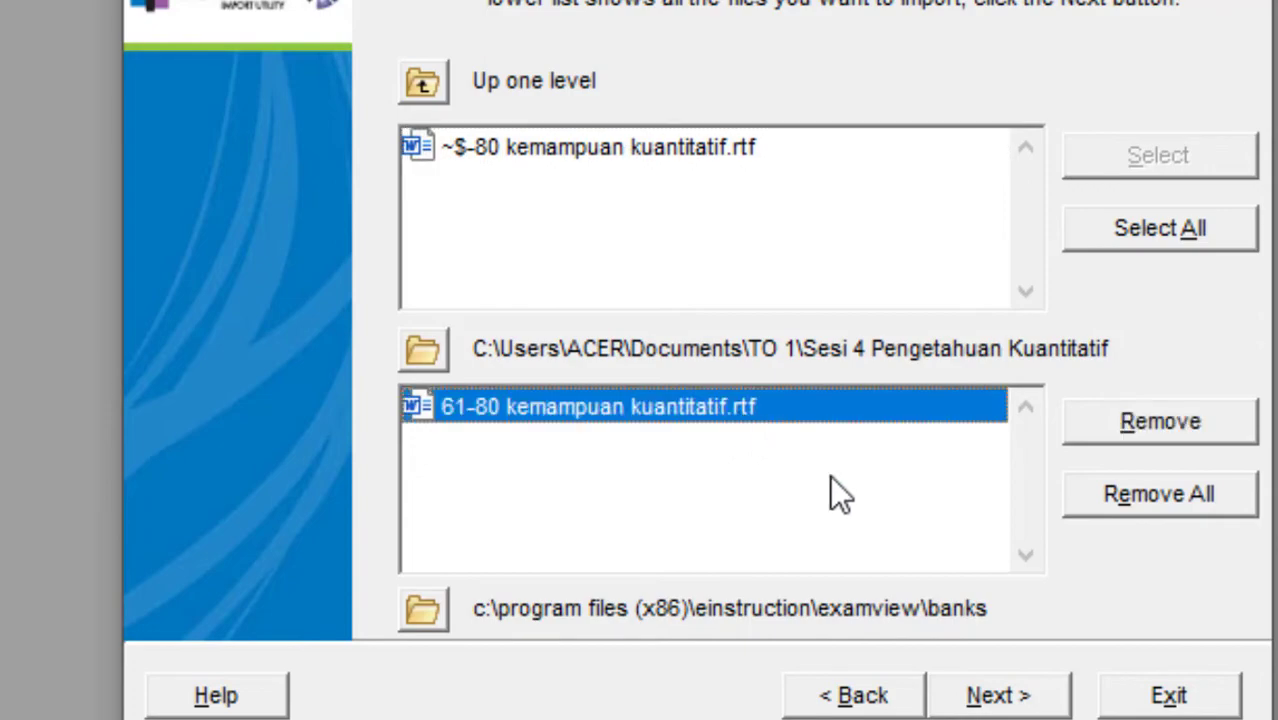
pyautogui.click(1000, 698)
pyautogui.click(1000, 698)
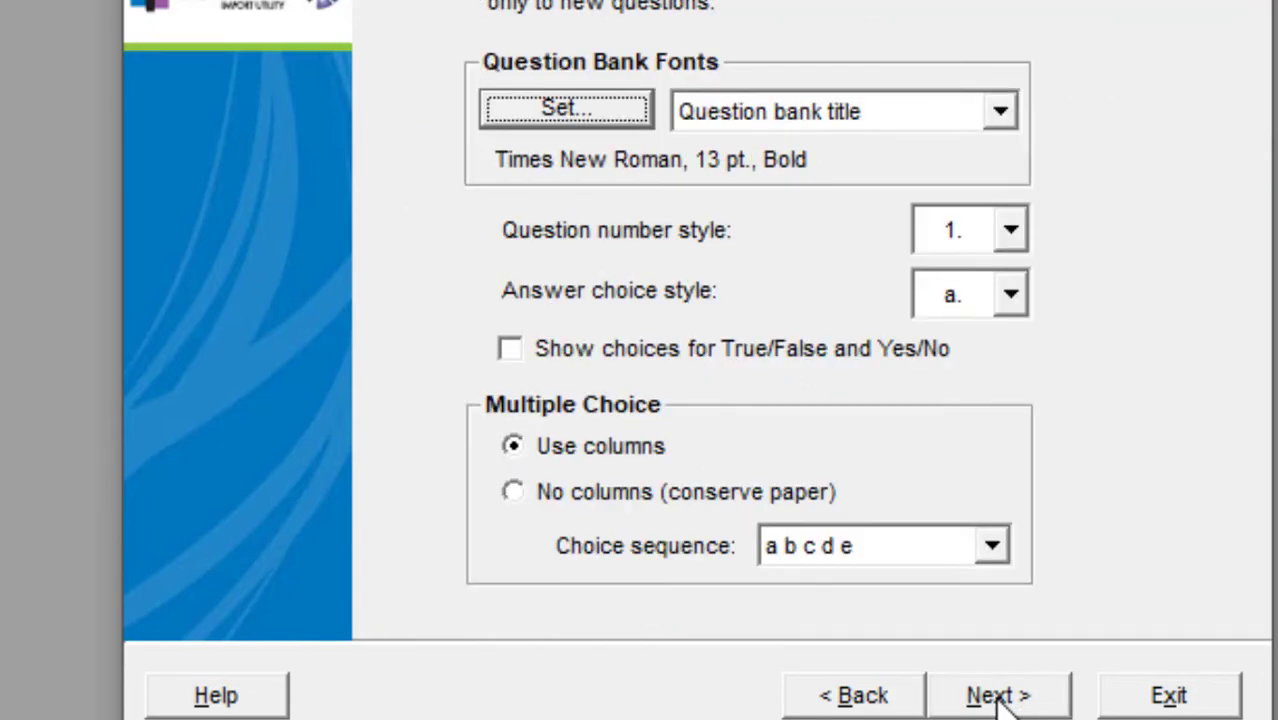
pyautogui.click(998, 697)
pyautogui.click(998, 697)
pyautogui.click(998, 697)
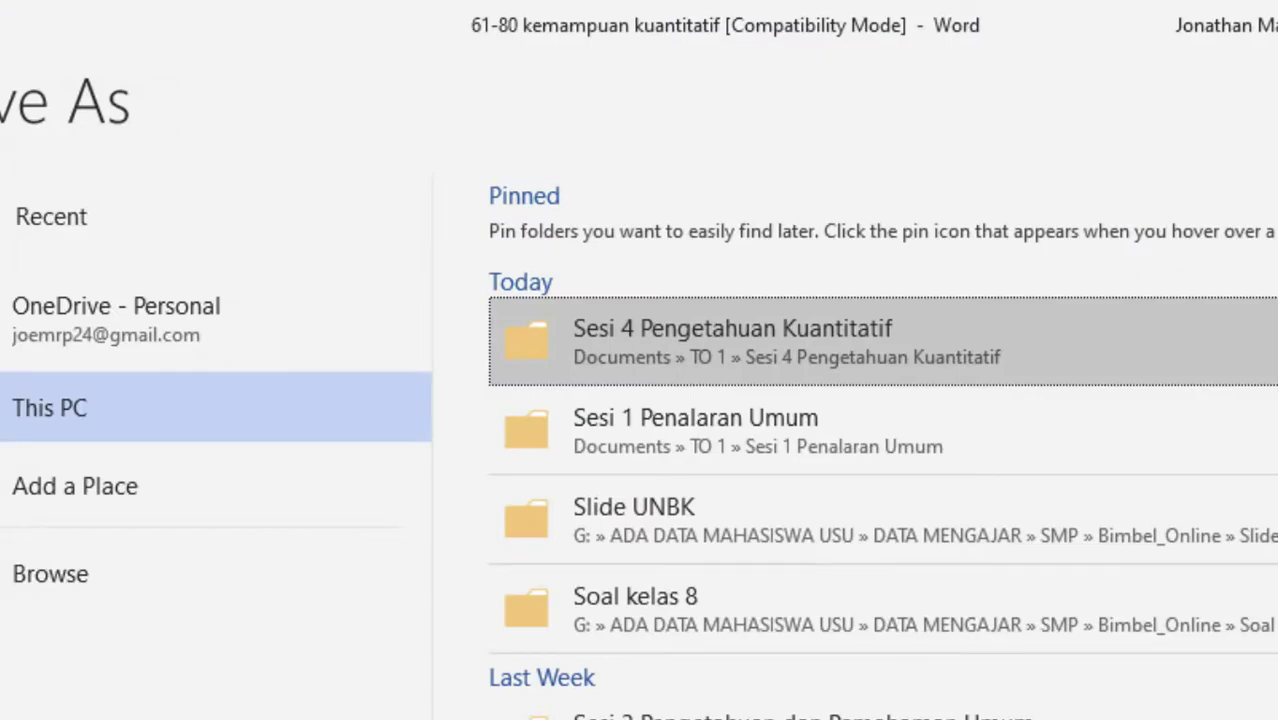
# Close the document in Word without saving its changes, and start a new import in ExamView Import Utility.
pyautogui.hotkey('alt', 'F4')
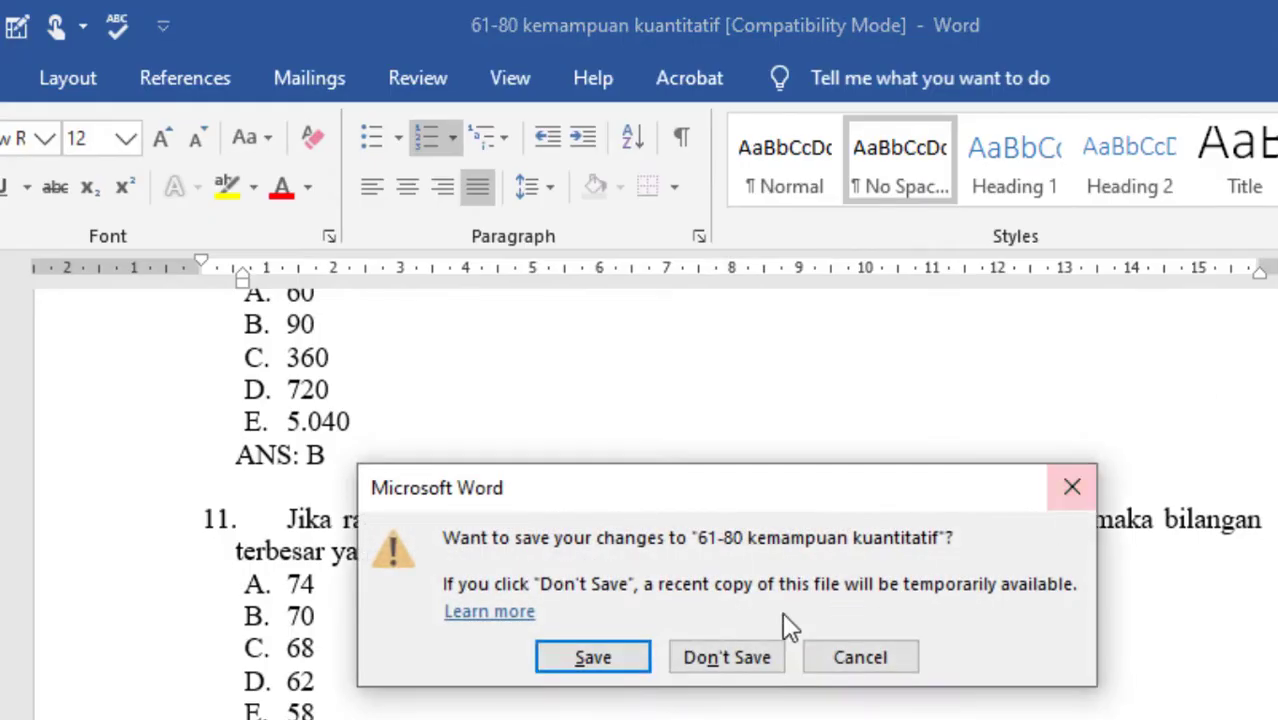
pyautogui.click(725, 655)
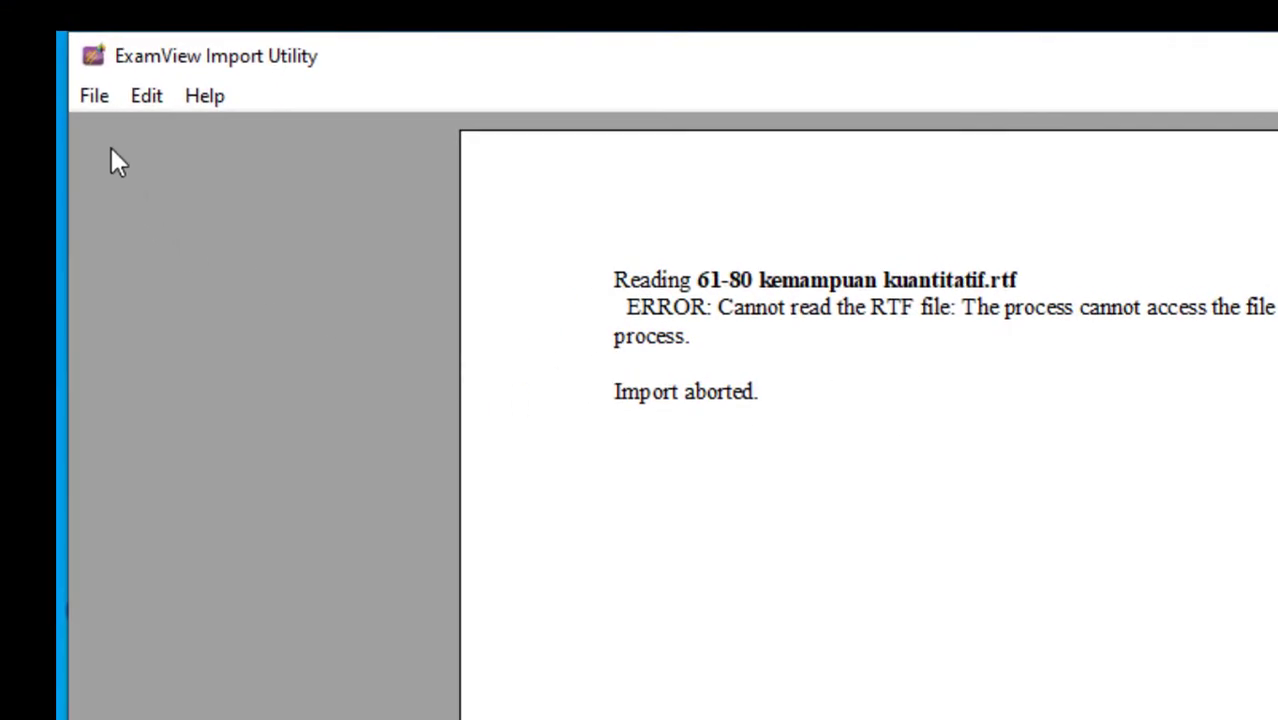
pyautogui.click(92, 100)
pyautogui.click(100, 128)
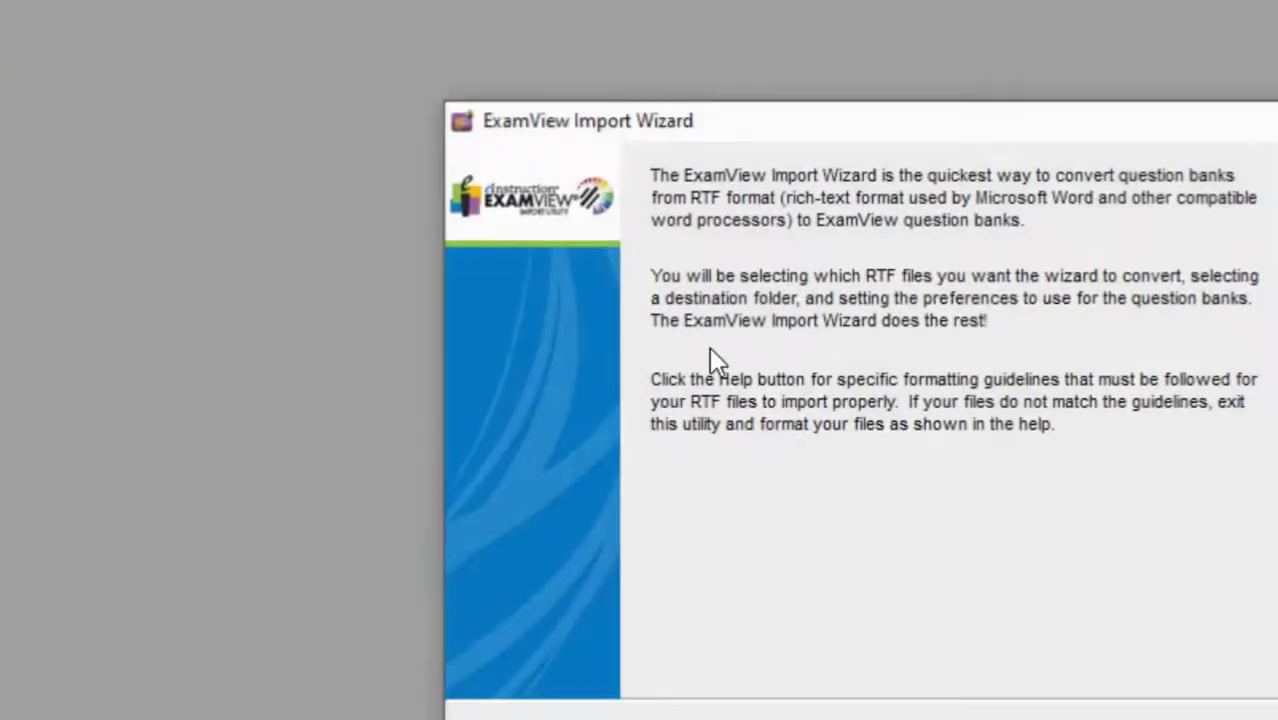
# Add 61-80 kemampuan kuantitatif.rtf to the list of files to import and continue to the question bank preferences.
pyautogui.click(975, 660)
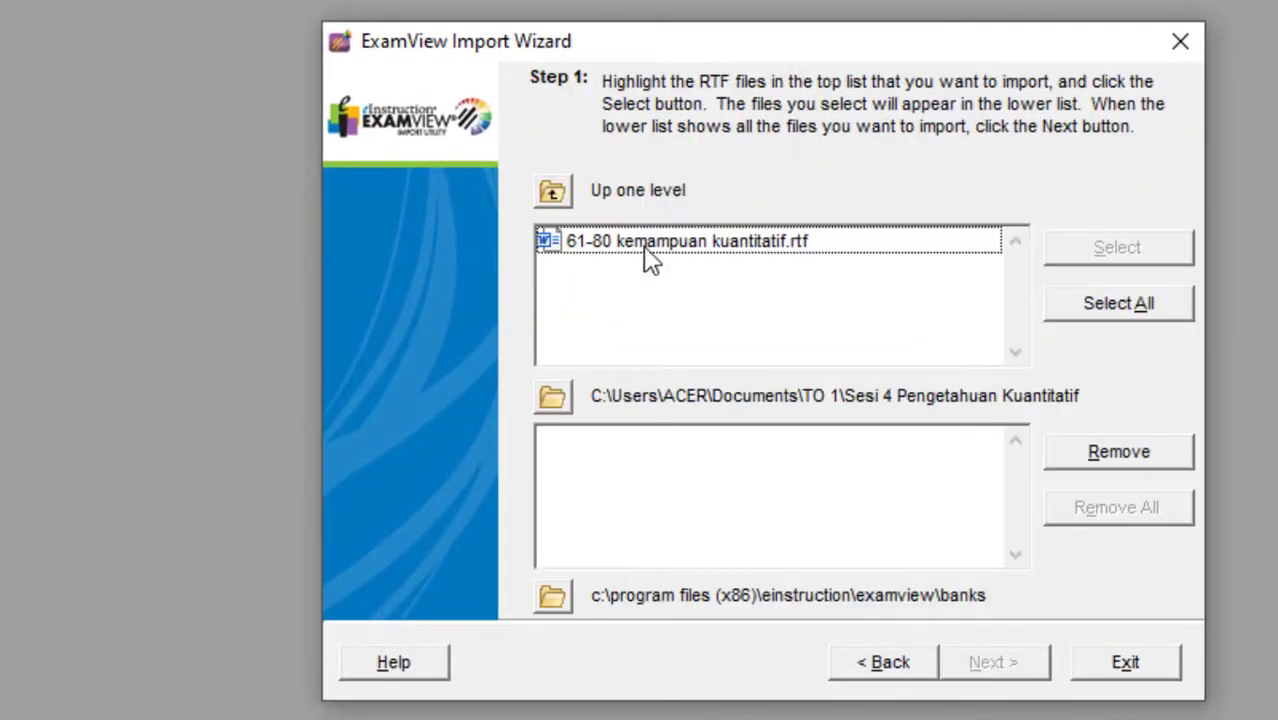
pyautogui.doubleClick(650, 252)
pyautogui.click(998, 664)
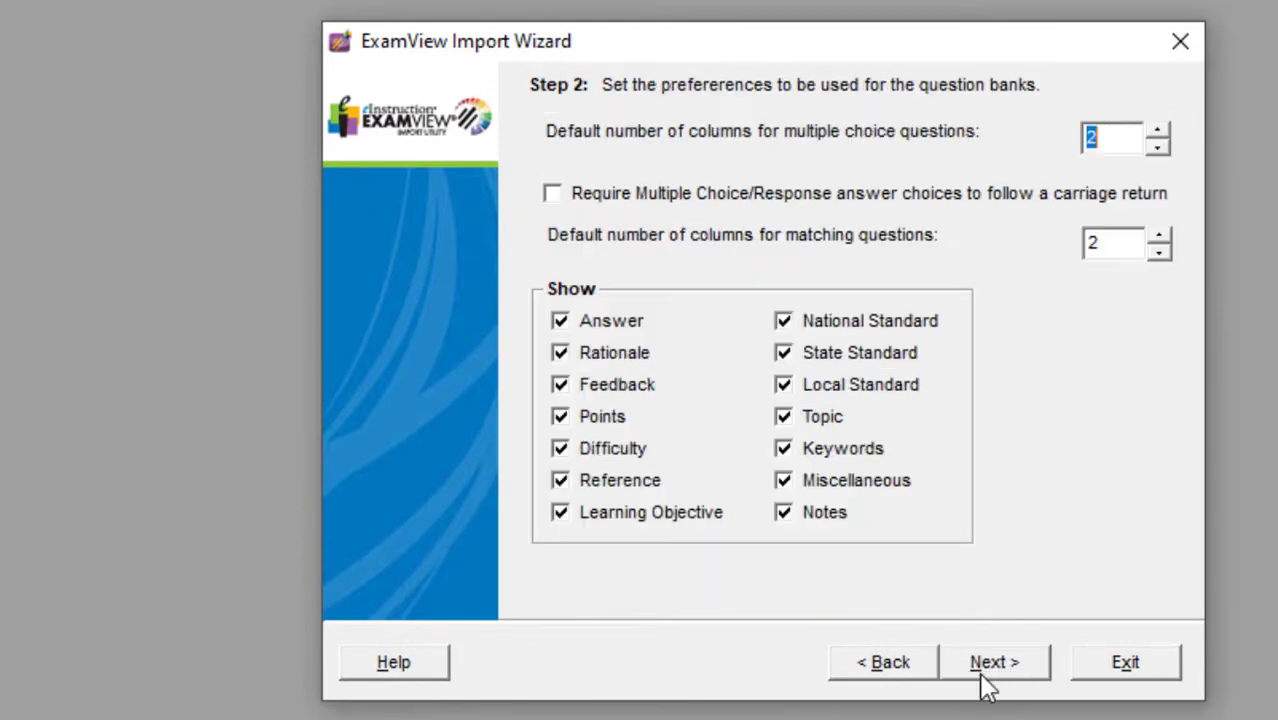
# Keep the default preferences, run the import and replace the existing question bank, accepting replacement for all files.
pyautogui.click(980, 683)
pyautogui.click(983, 684)
pyautogui.click(985, 684)
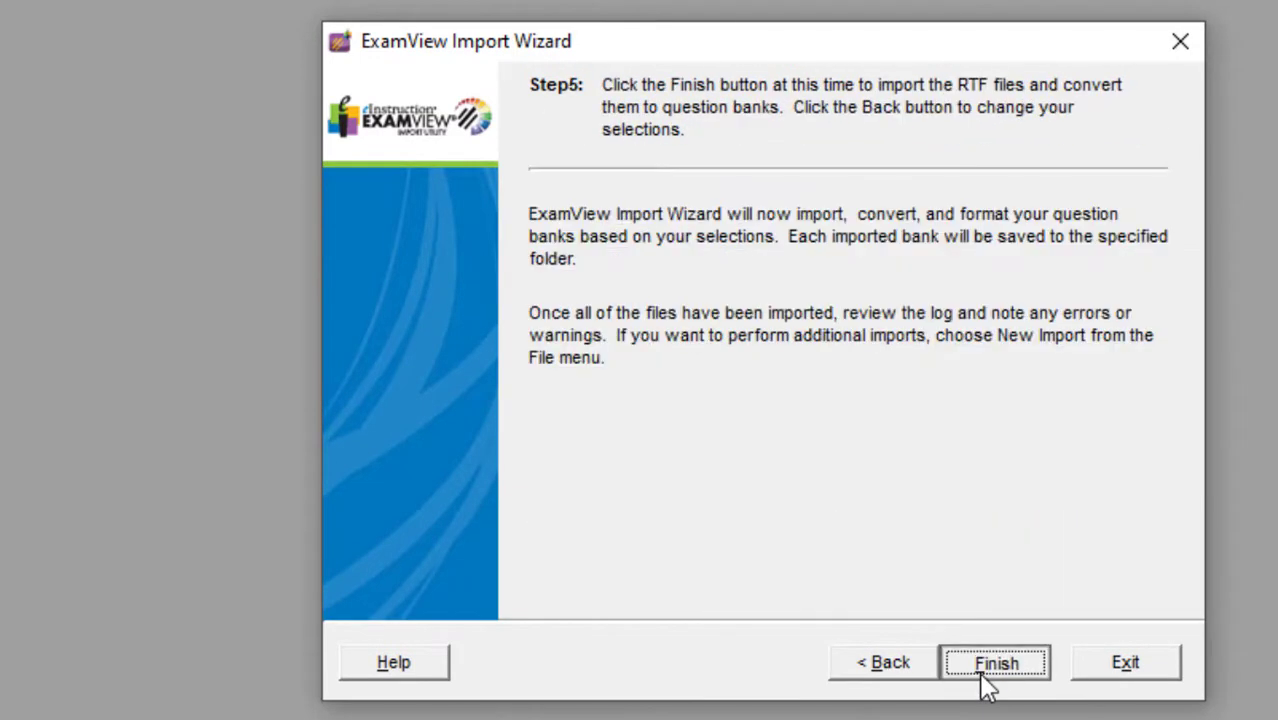
pyautogui.click(985, 686)
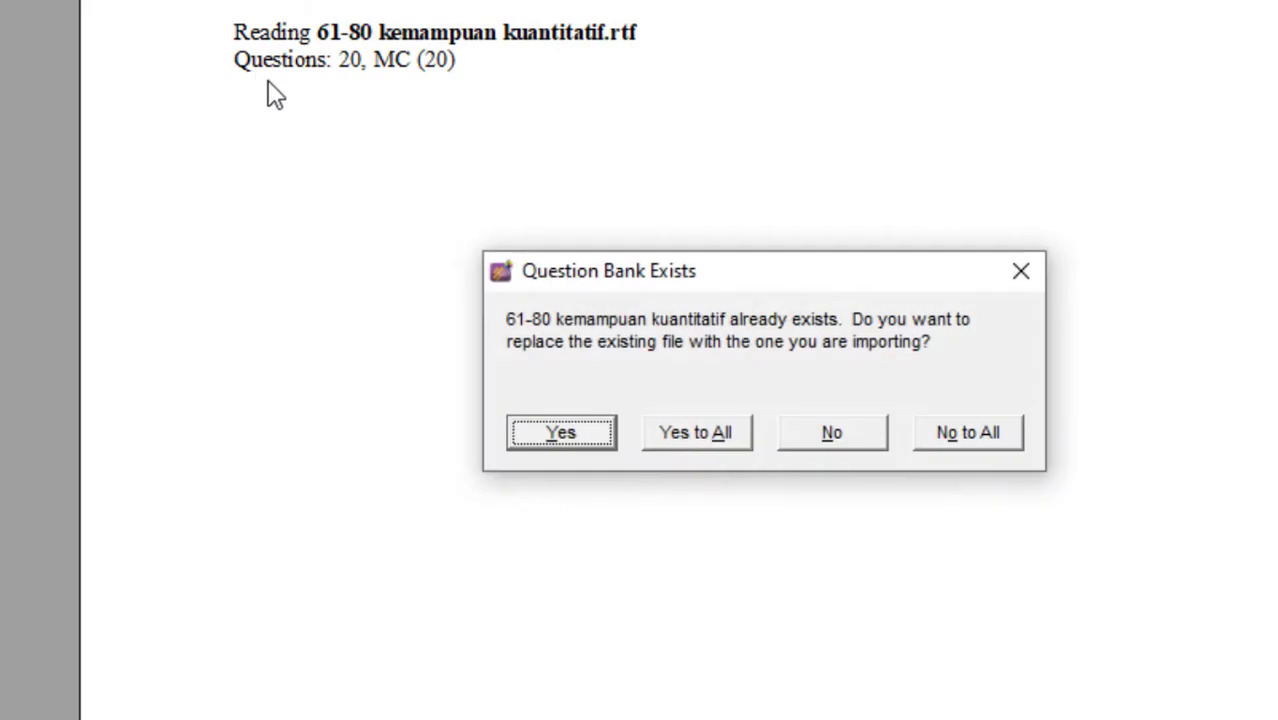
pyautogui.click(700, 433)
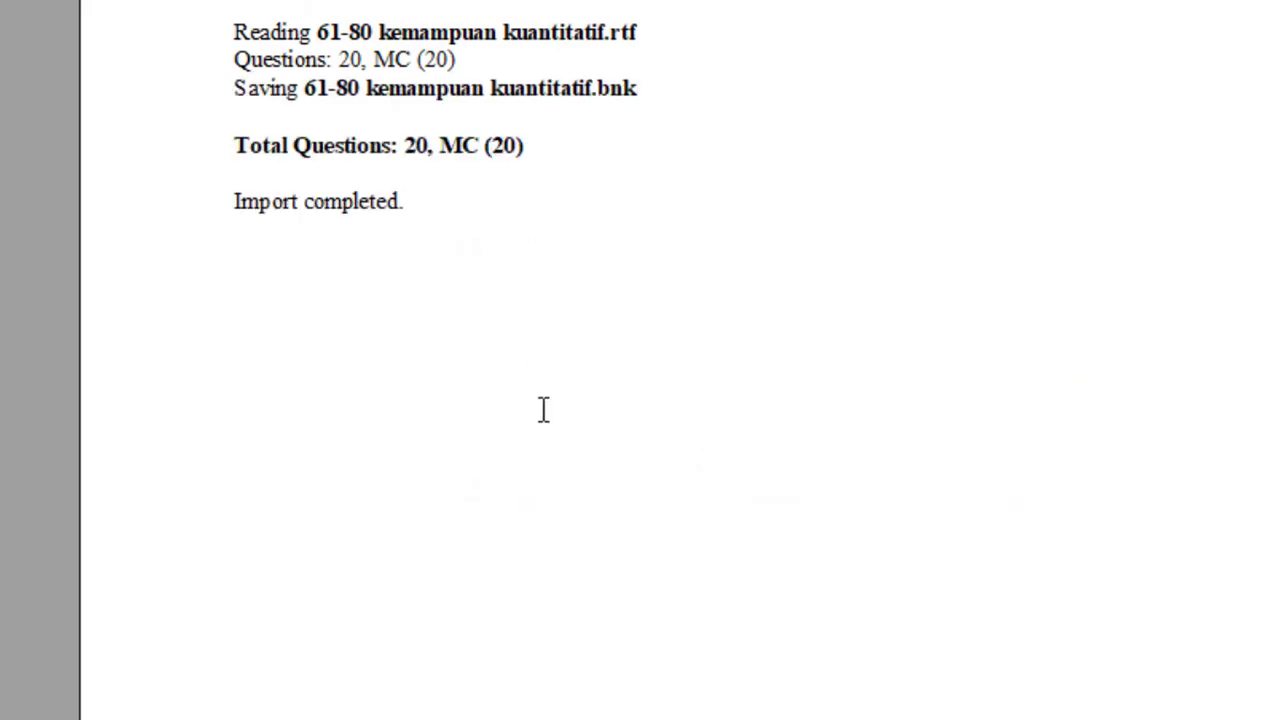
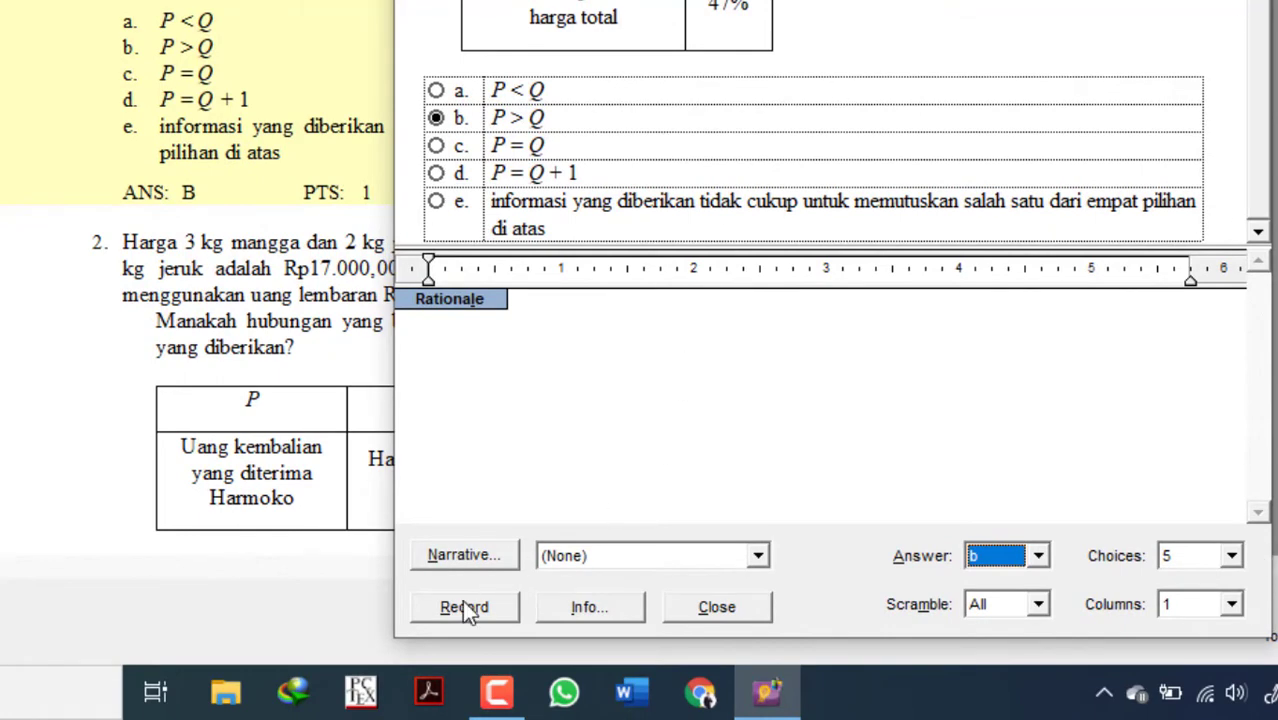
# Close the question editor, review the imported questions down to question 20, and select question 16.
pyautogui.click(713, 607)
pyautogui.scroll(-6, 640, 330)
pyautogui.scroll(-5, 512, 362)
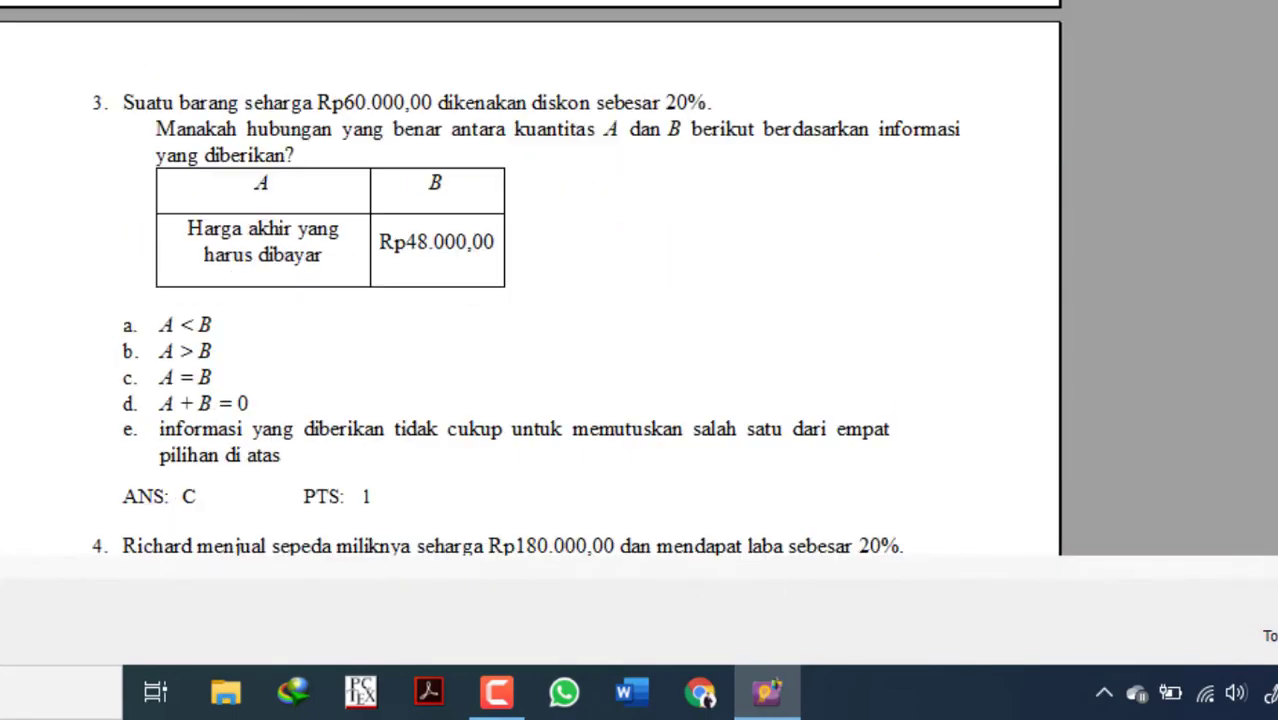
pyautogui.scroll(-20, 530, 280)
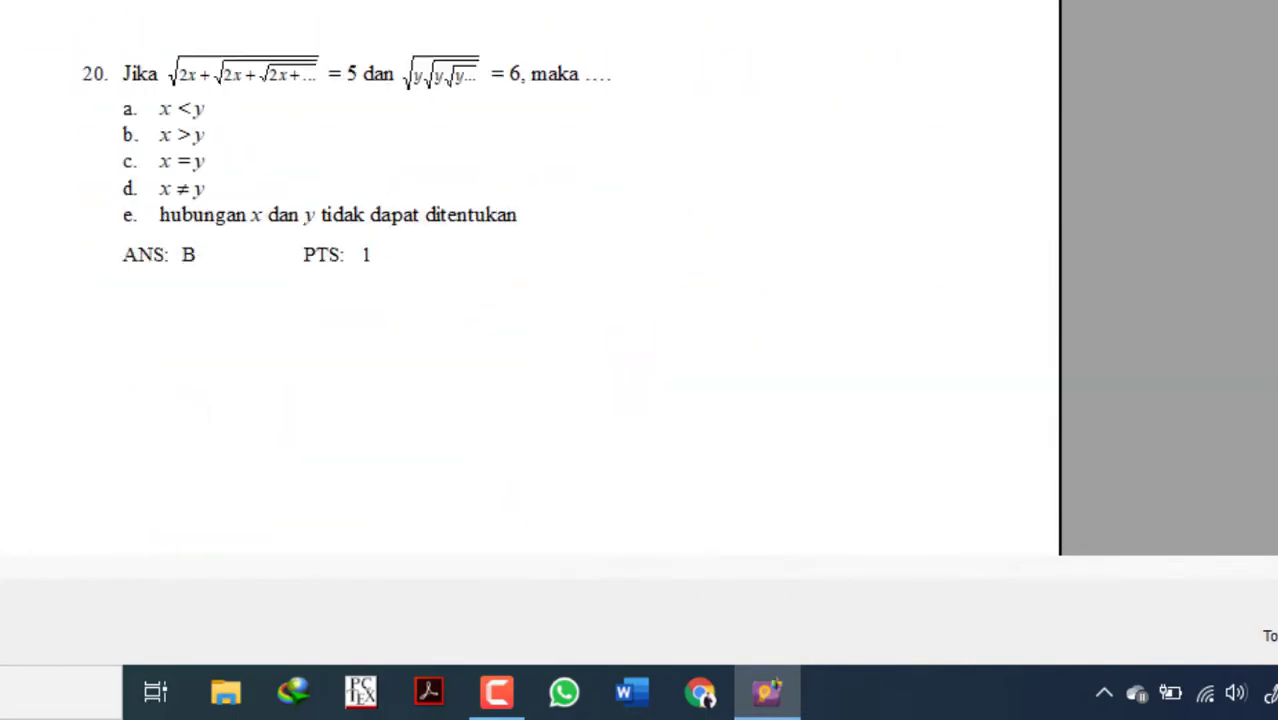
pyautogui.scroll(7, 667, 300)
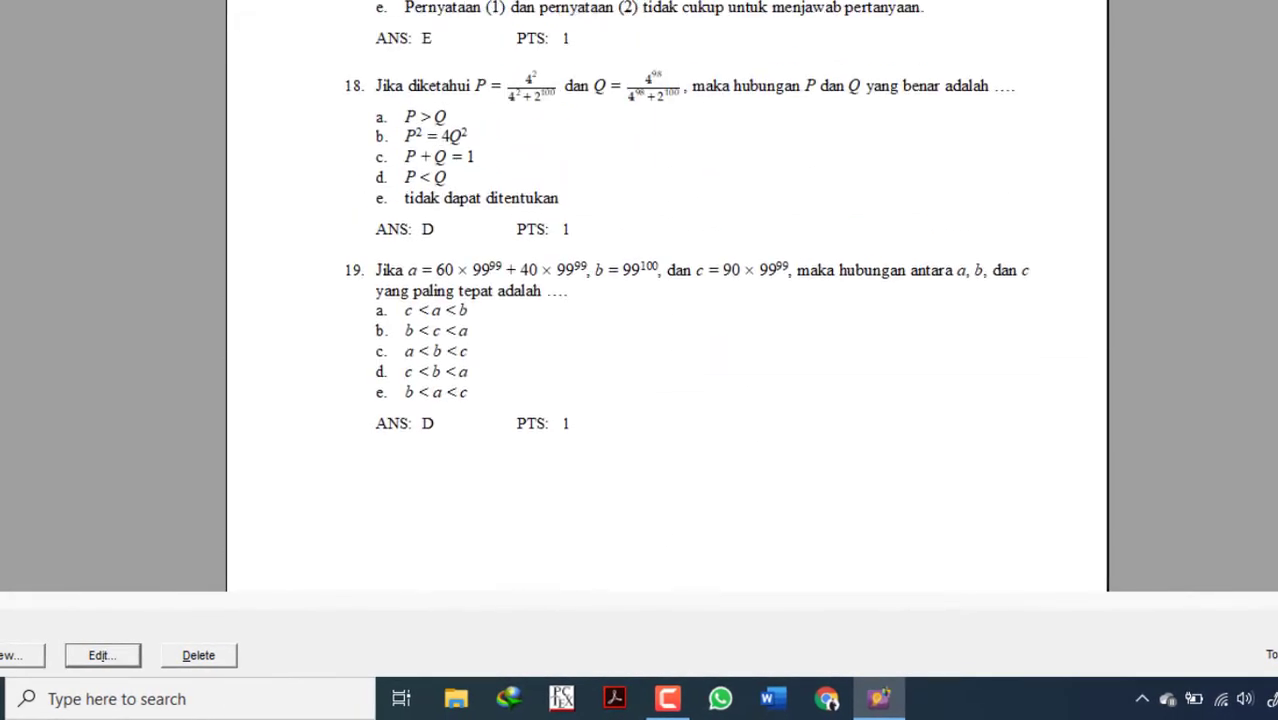
pyautogui.scroll(9, 667, 300)
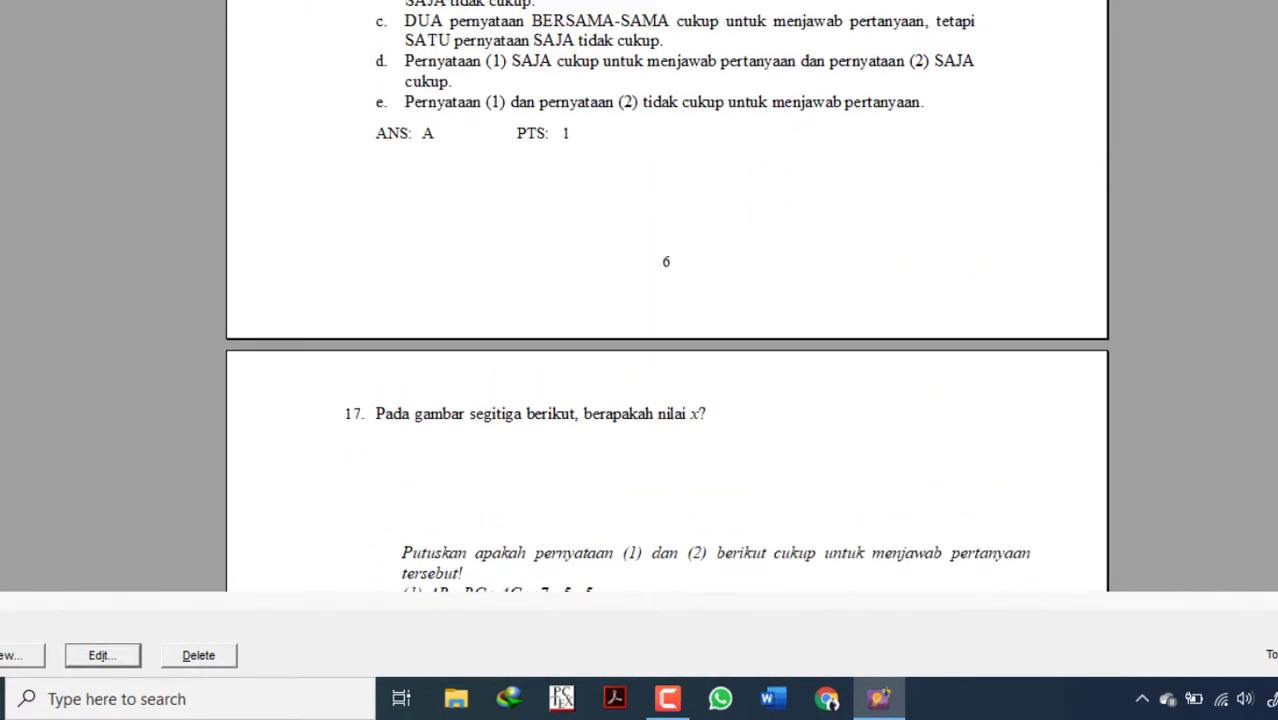
pyautogui.scroll(5, 667, 300)
pyautogui.click(665, 338)
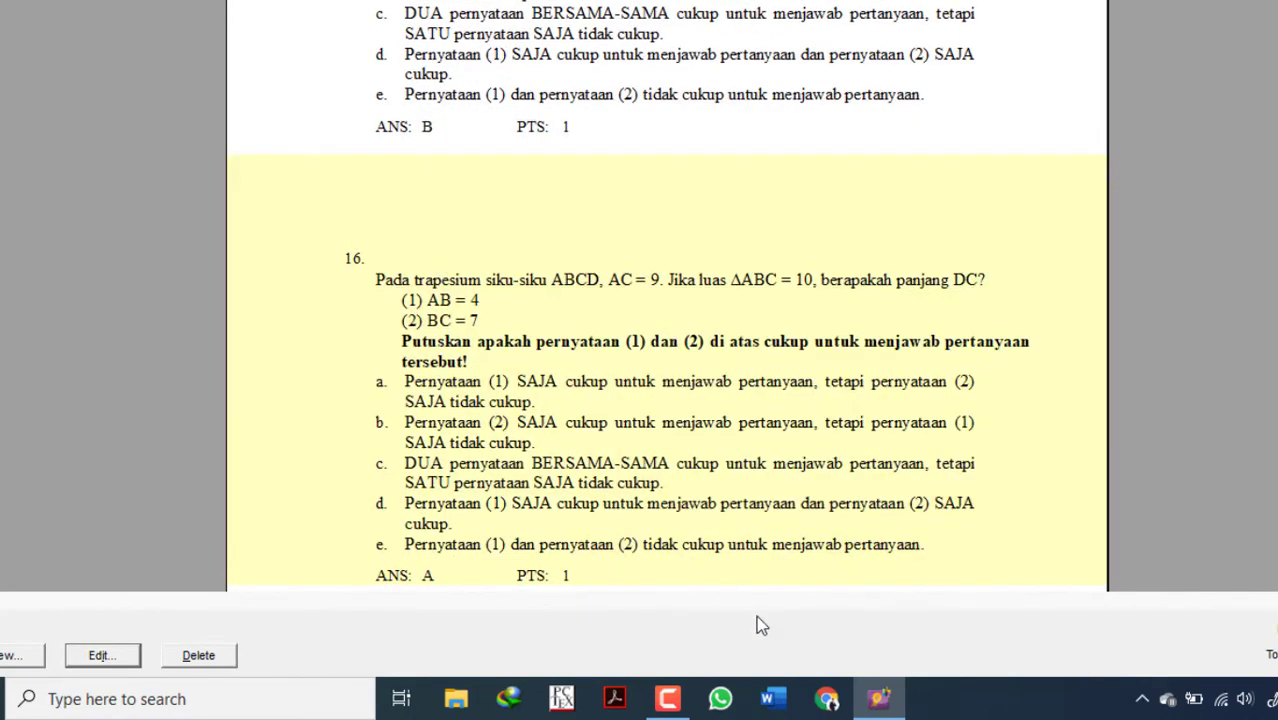
# Open 61-80 kemampuan kuantitatif in Word and locate the trapezoid figure of question 16.
pyautogui.rightClick(773, 698)
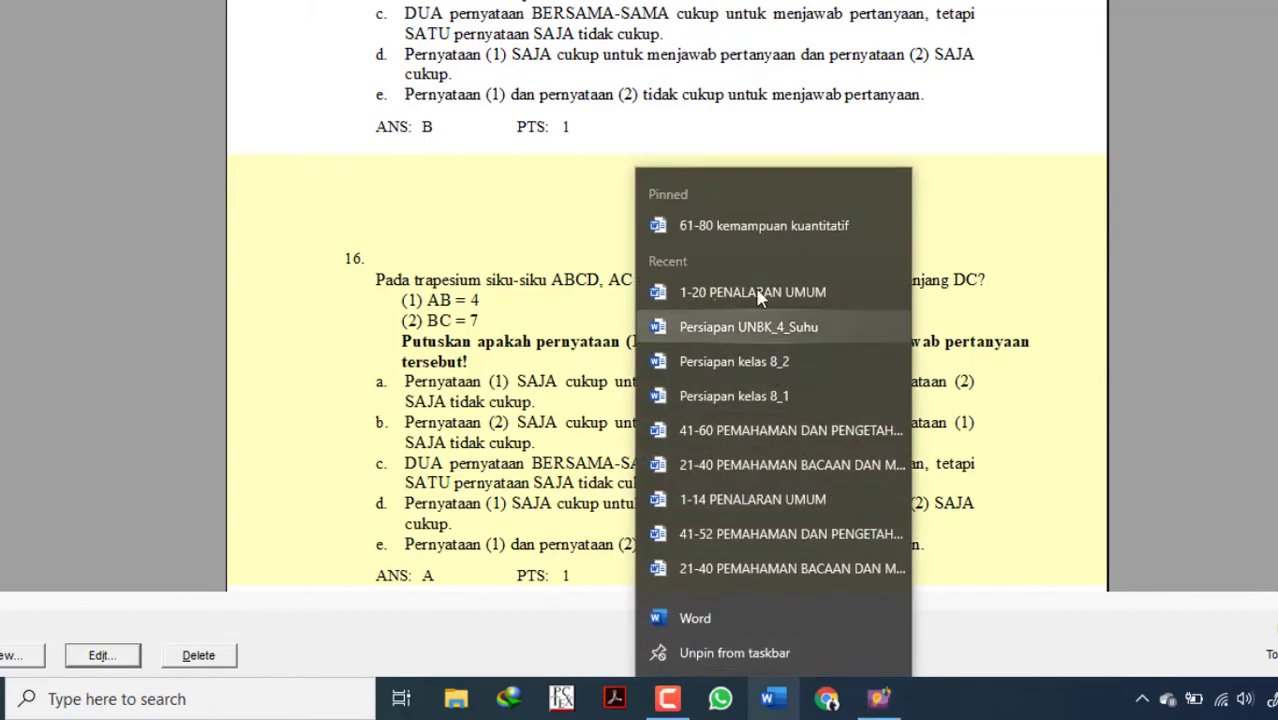
pyautogui.click(754, 225)
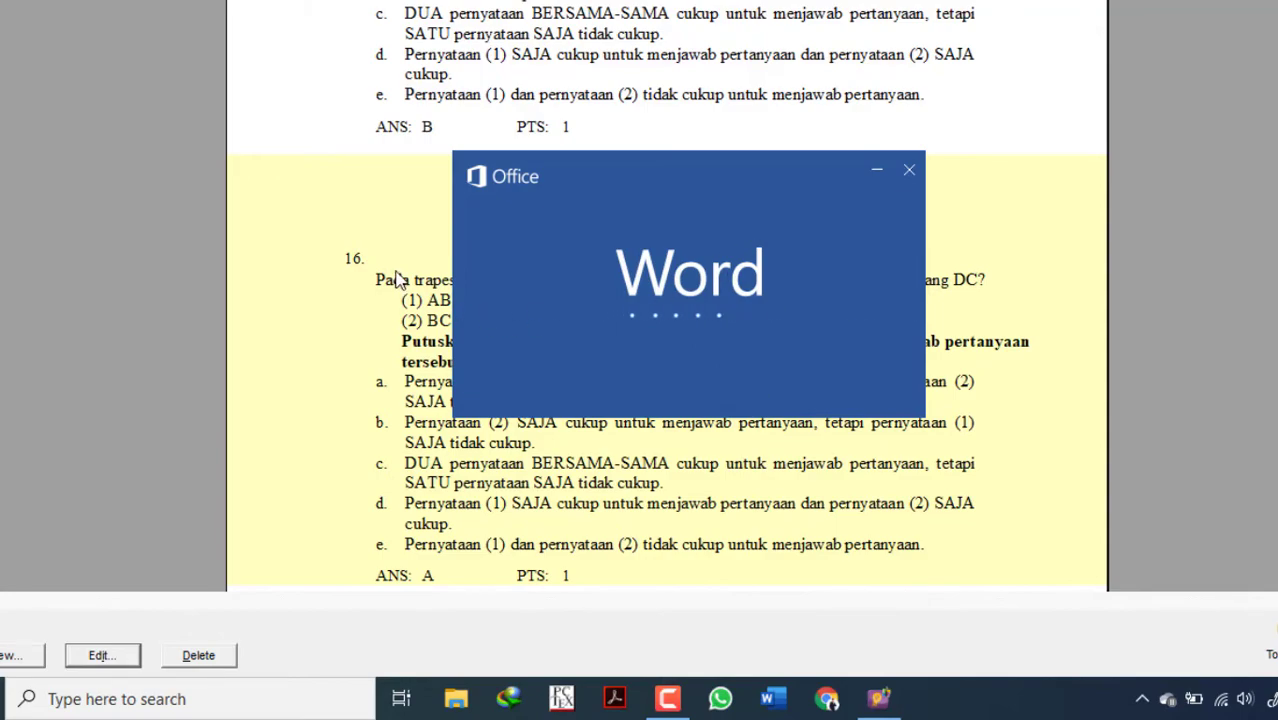
pyautogui.scroll(-20, 491, 294)
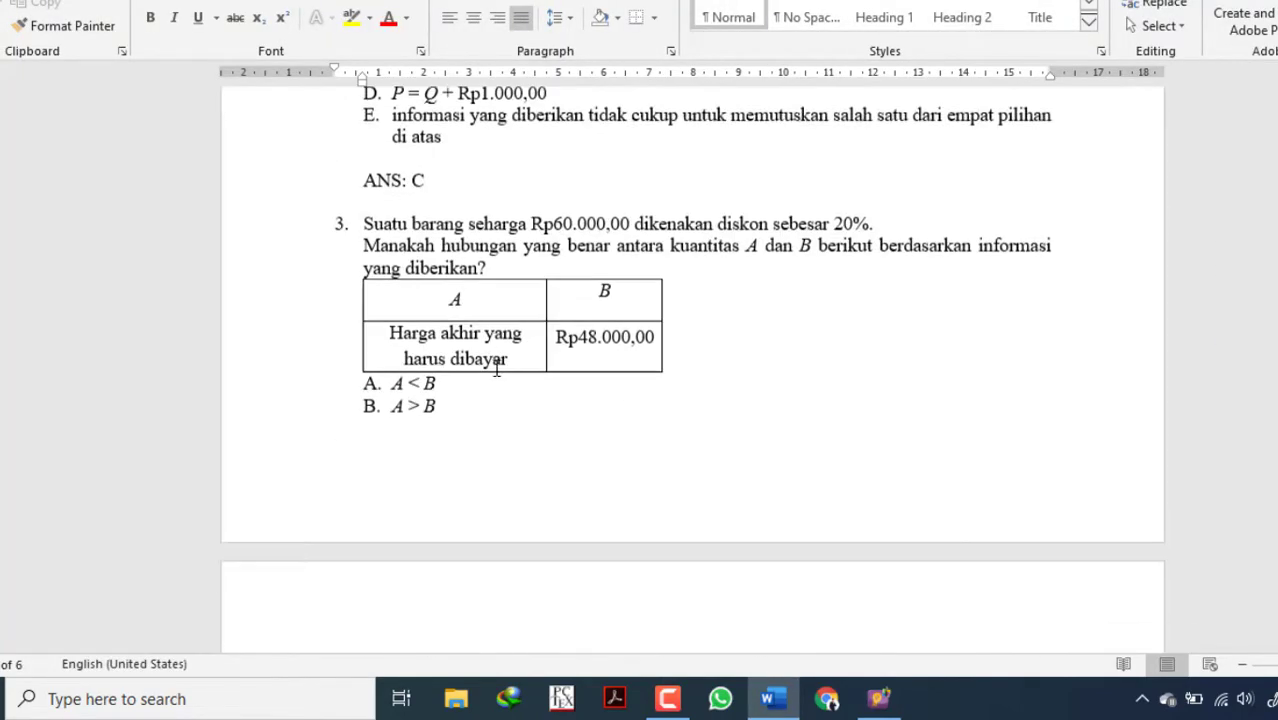
pyautogui.scroll(-20, 497, 370)
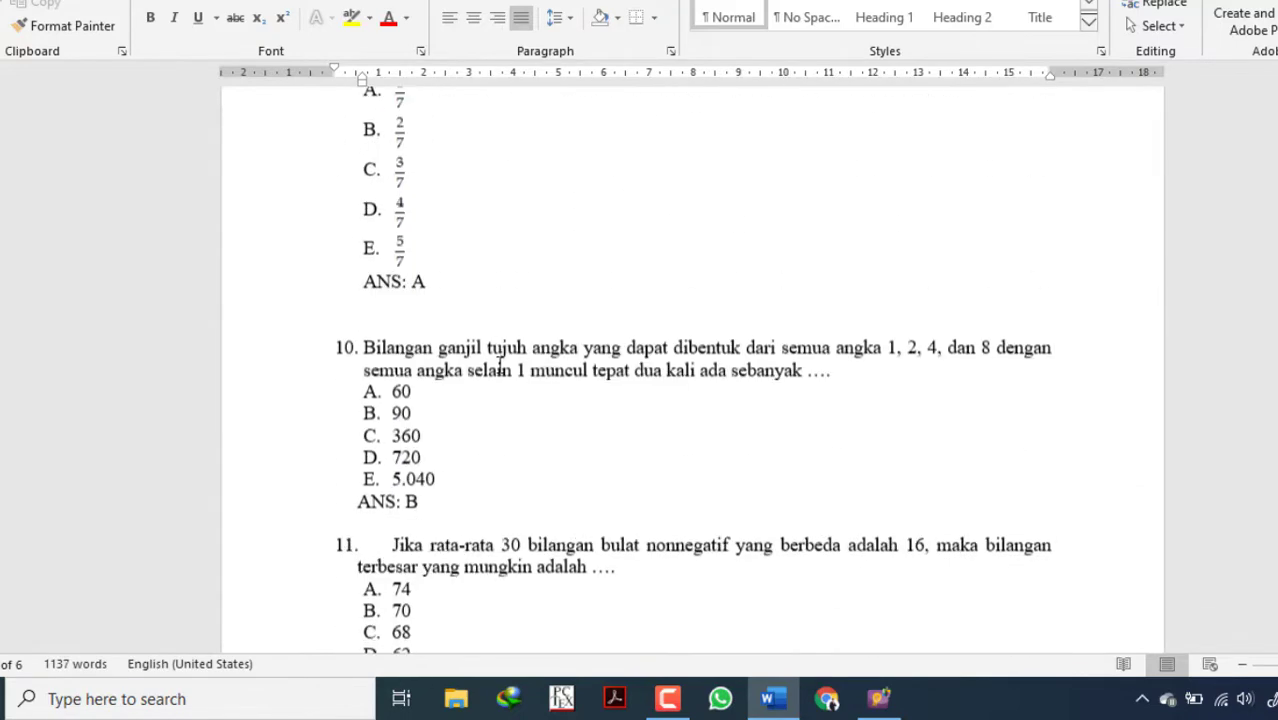
pyautogui.scroll(-20, 499, 368)
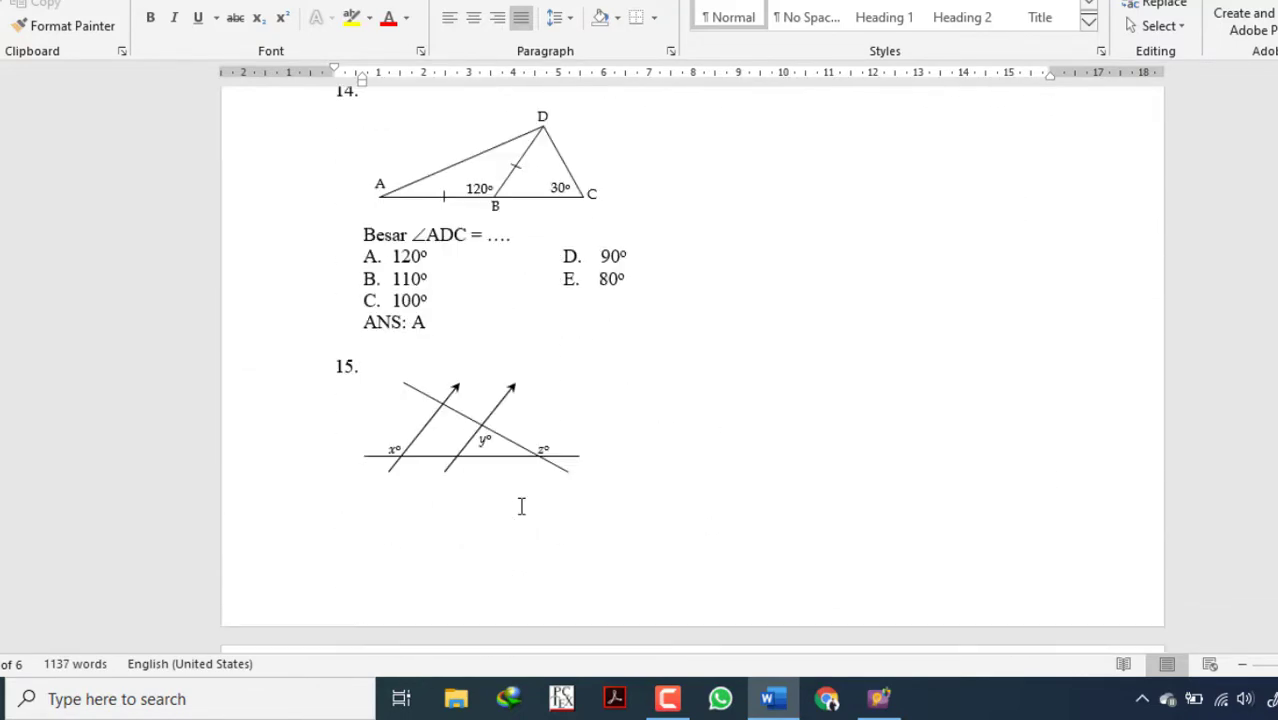
pyautogui.scroll(-12, 521, 506)
pyautogui.moveTo(436, 394); pyautogui.dragTo(444, 395)
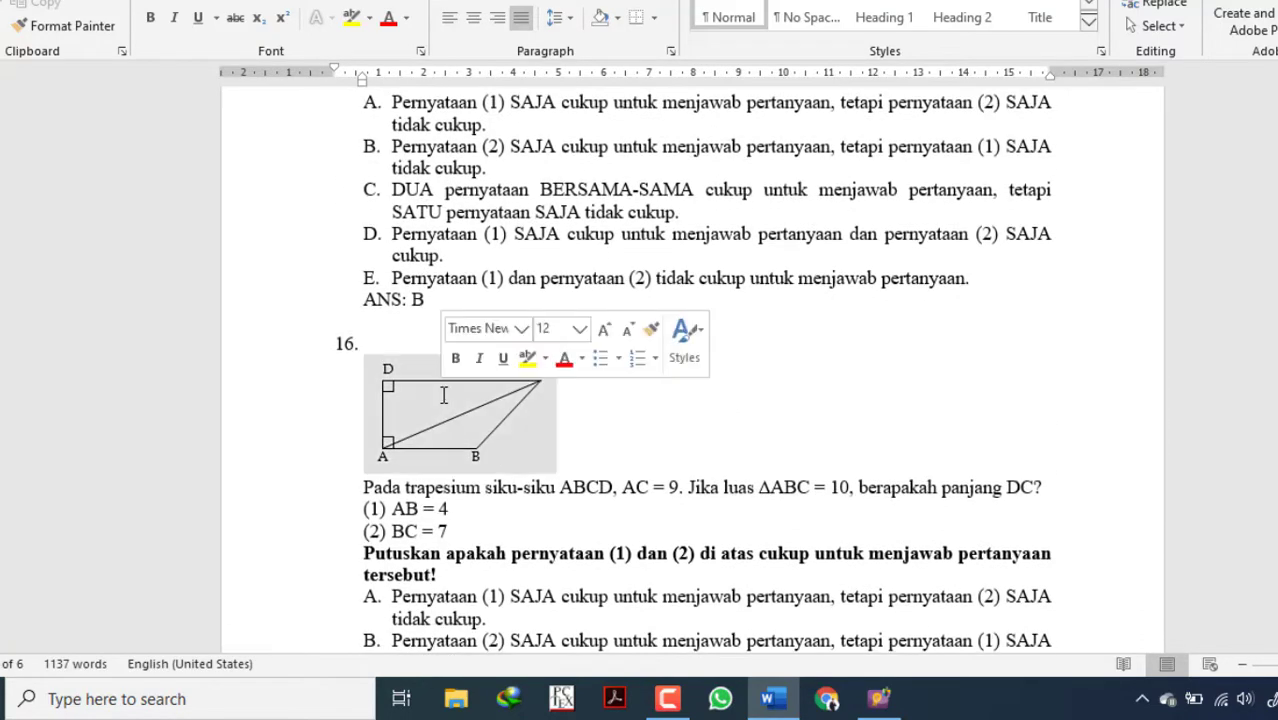
pyautogui.click(700, 474)
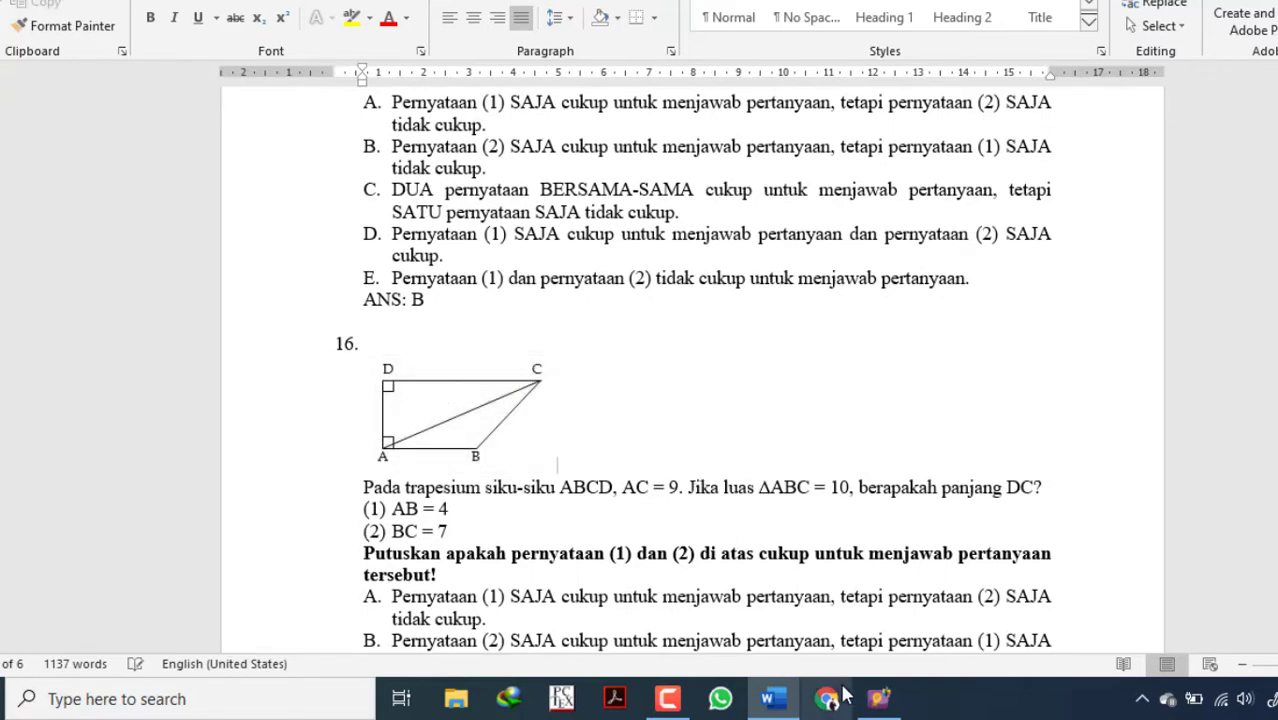
# Compare question 16 in ExamView with its original text and trapezoid figure in the Word document.
pyautogui.click(878, 698)
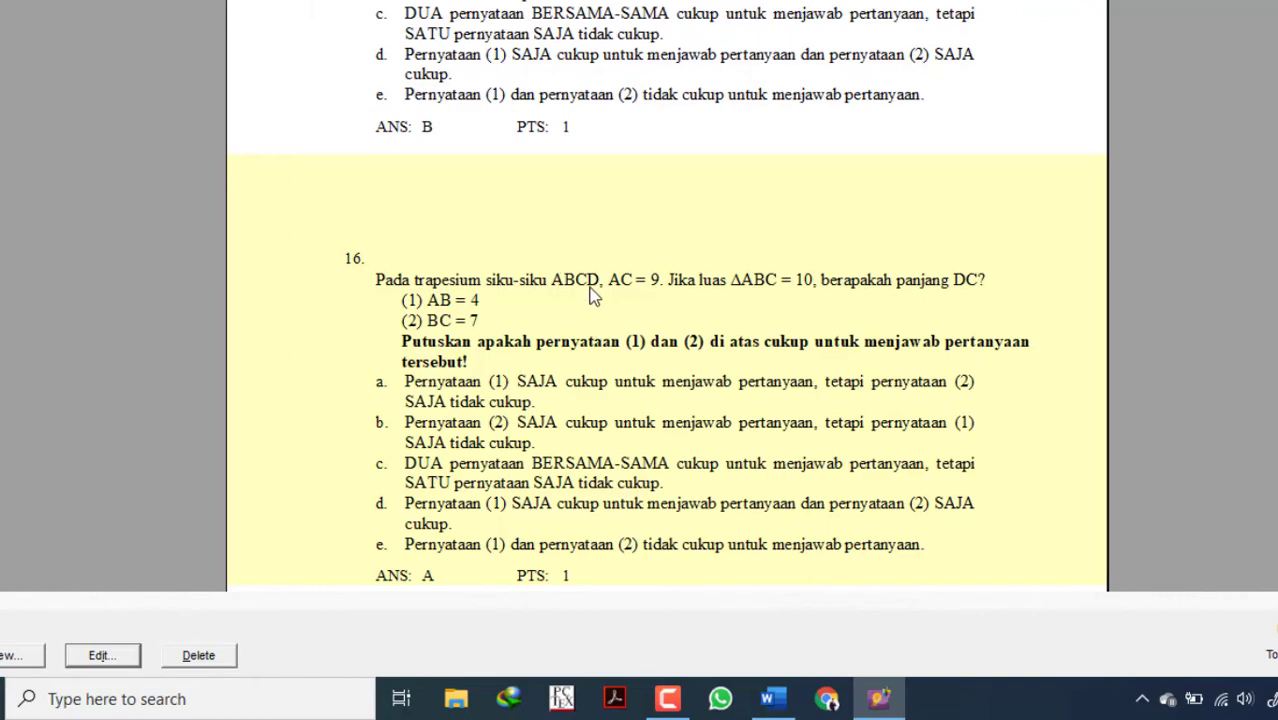
pyautogui.click(775, 700)
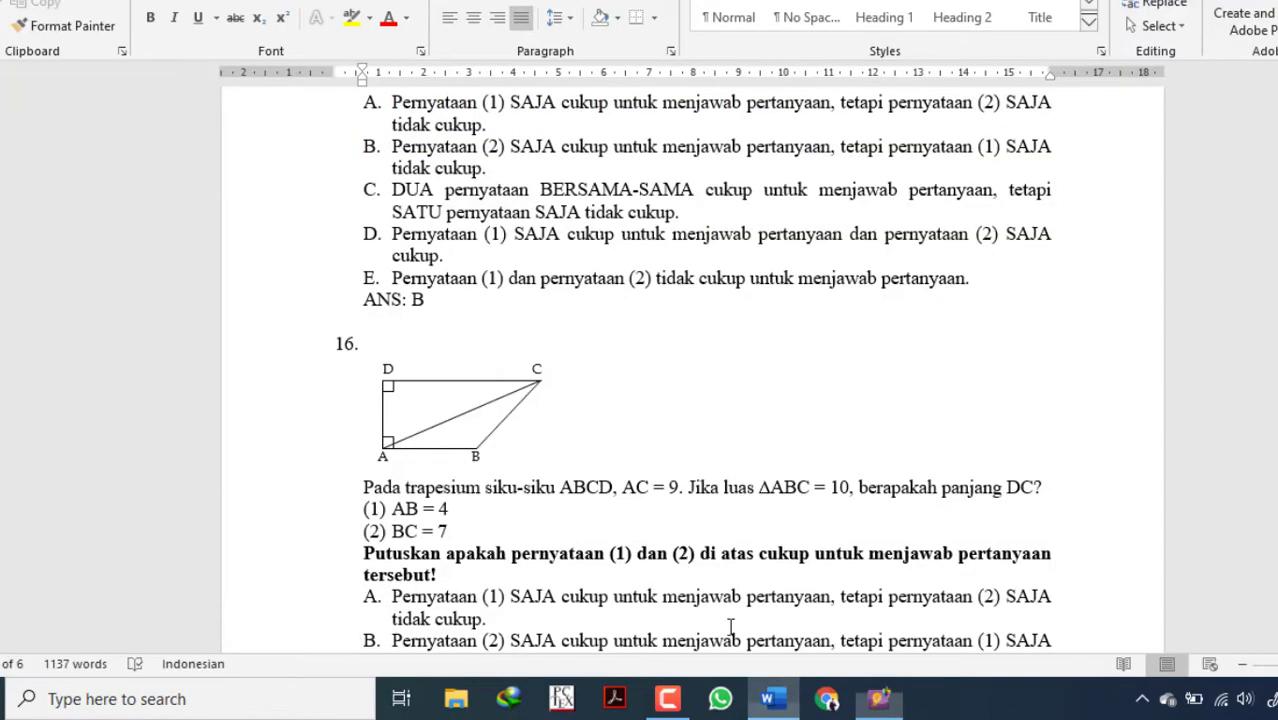
pyautogui.click(450, 383)
pyautogui.click(600, 426)
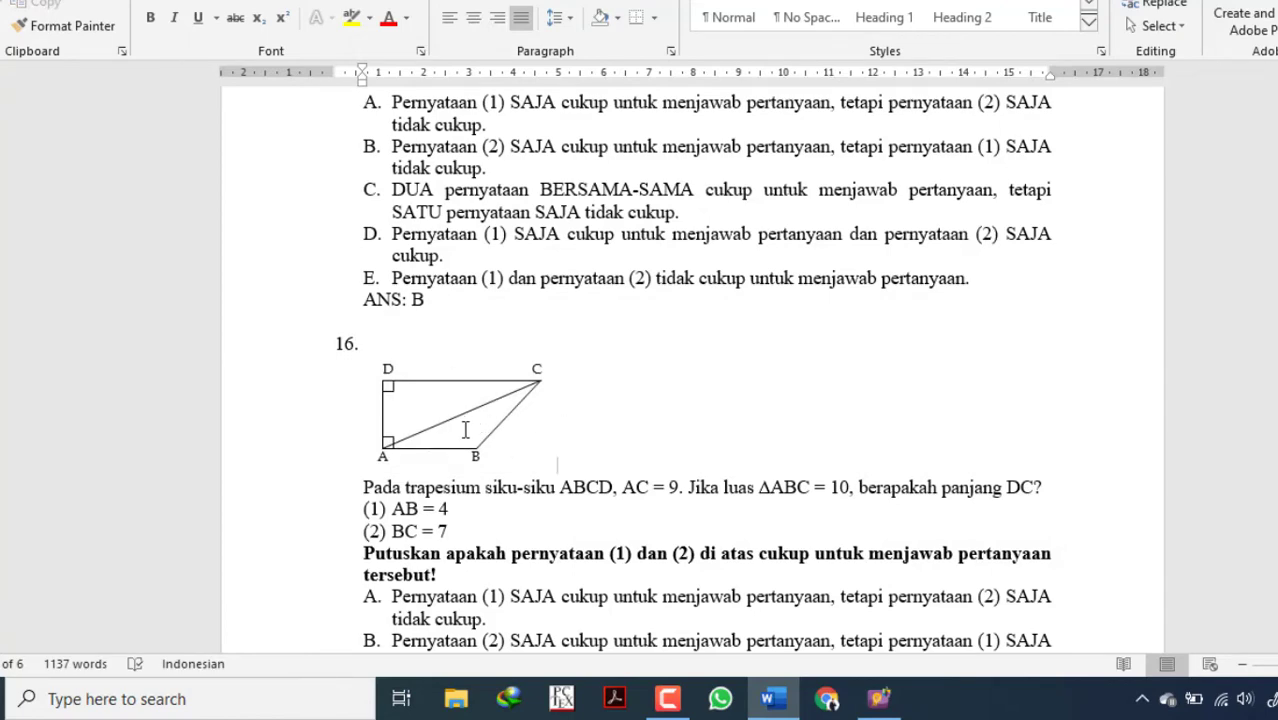
pyautogui.click(879, 699)
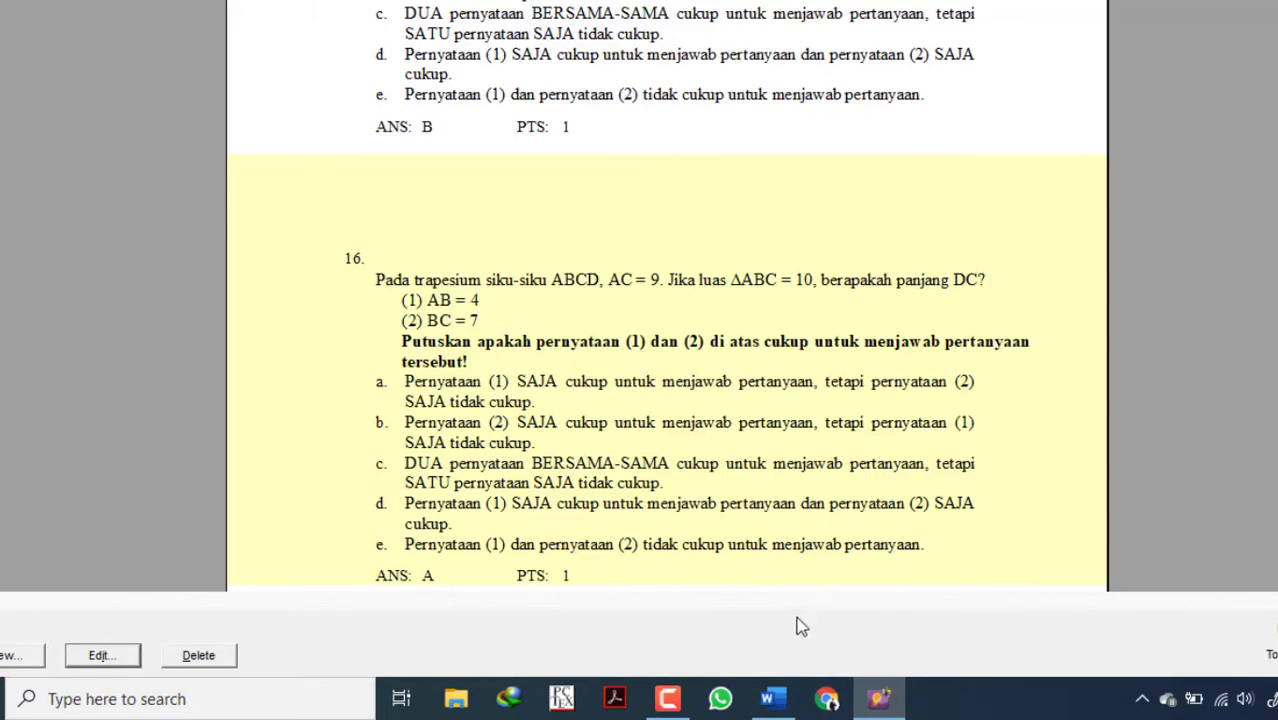
pyautogui.click(773, 699)
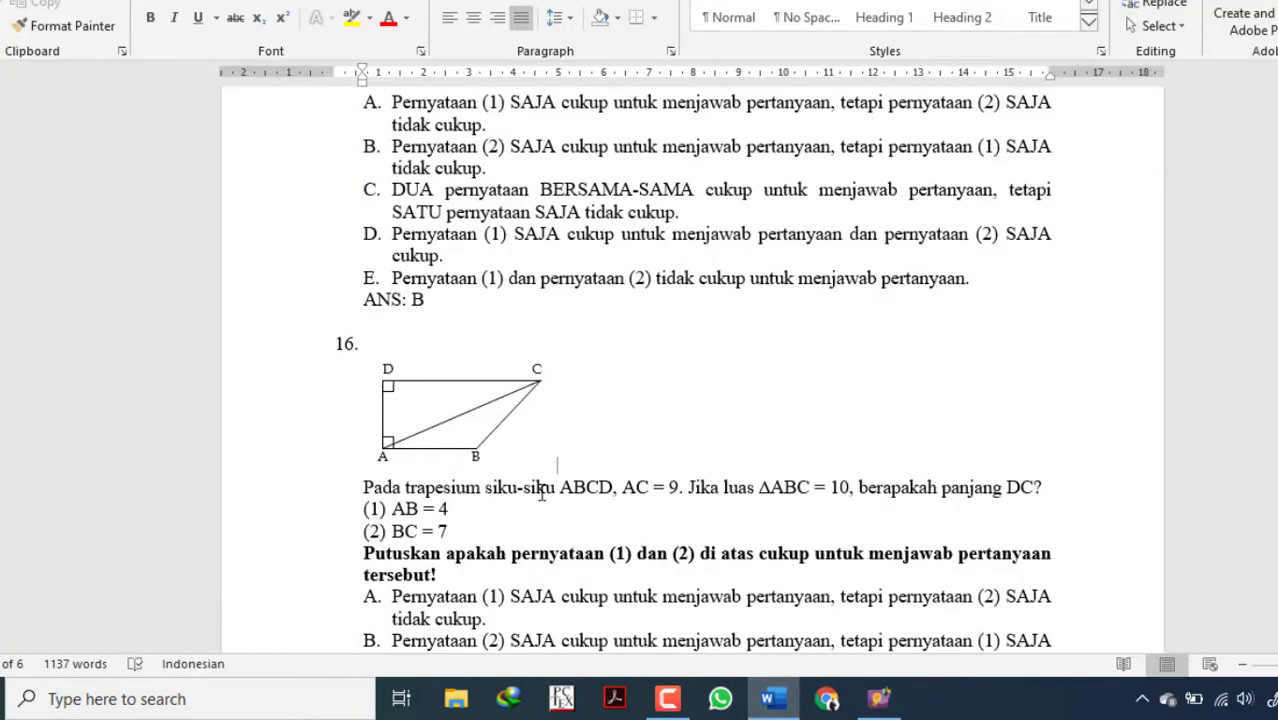
pyautogui.click(210, 702)
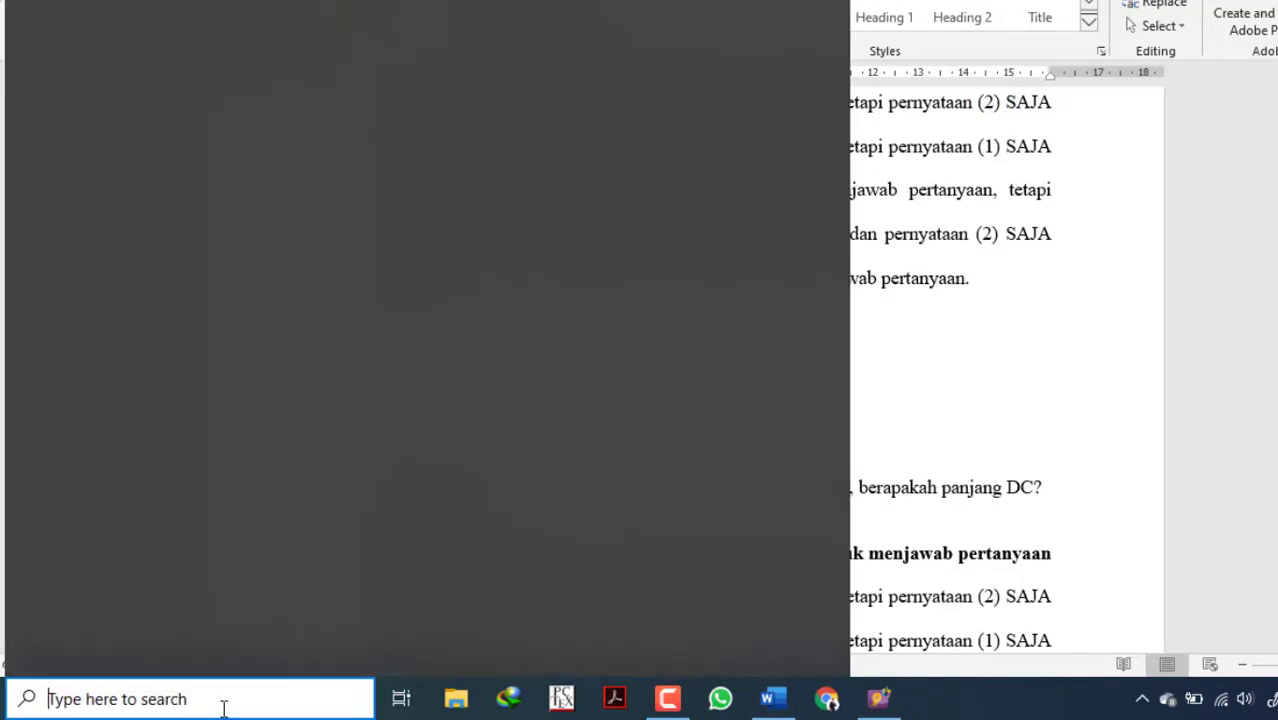
pyautogui.click(909, 384)
pyautogui.doubleClick(529, 419)
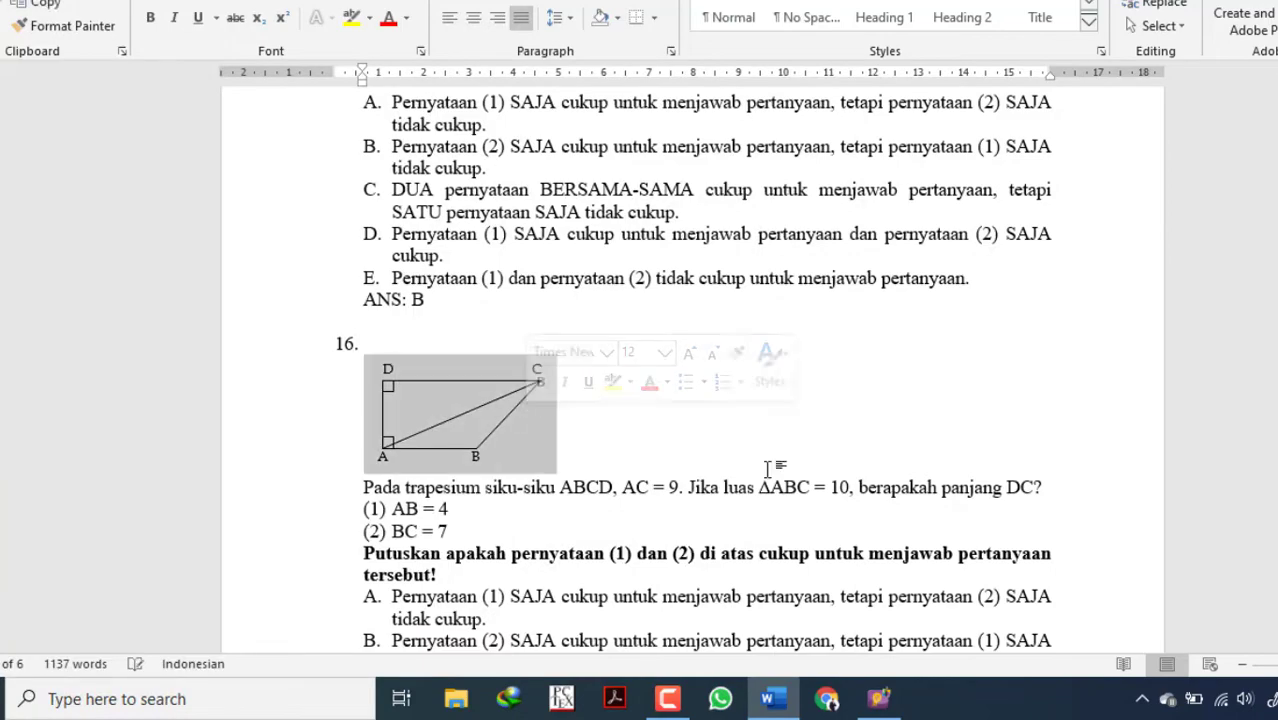
pyautogui.click(759, 464)
# Enlarge question 16's trapezoid figure in Word and capture the screen.
pyautogui.scroll(3, 601, 458)
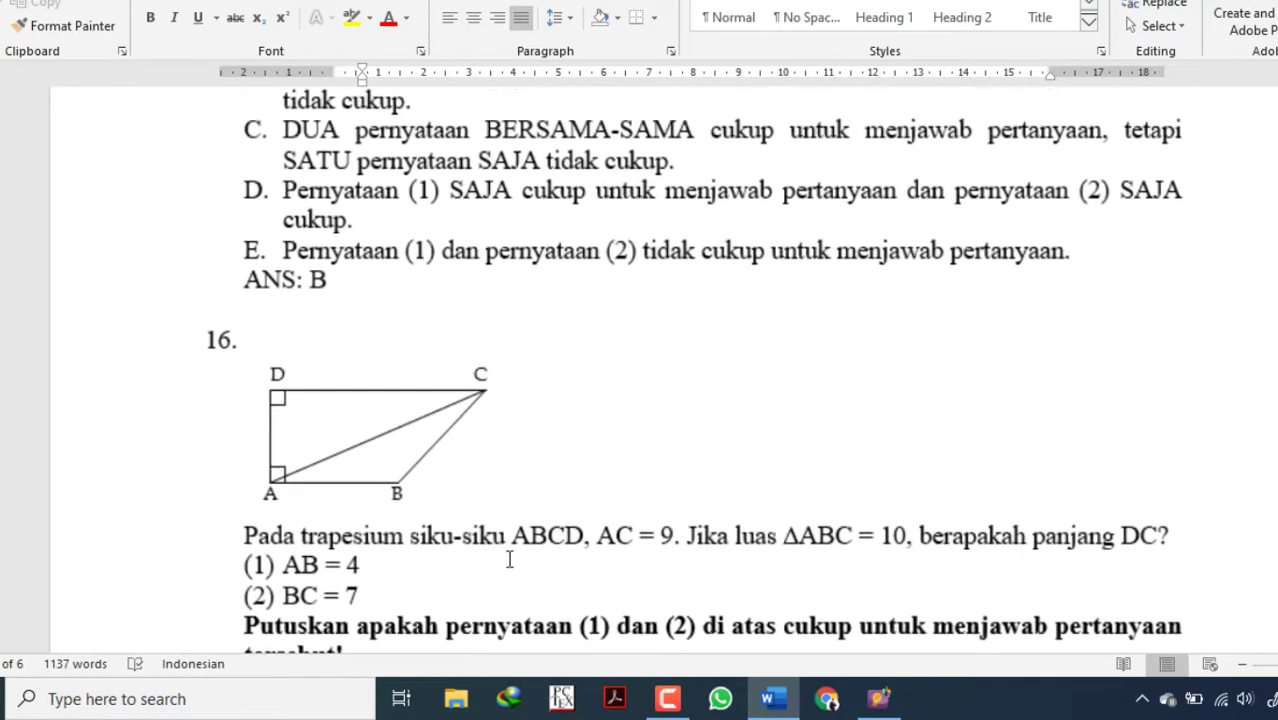
pyautogui.scroll(-2, 1085, 628)
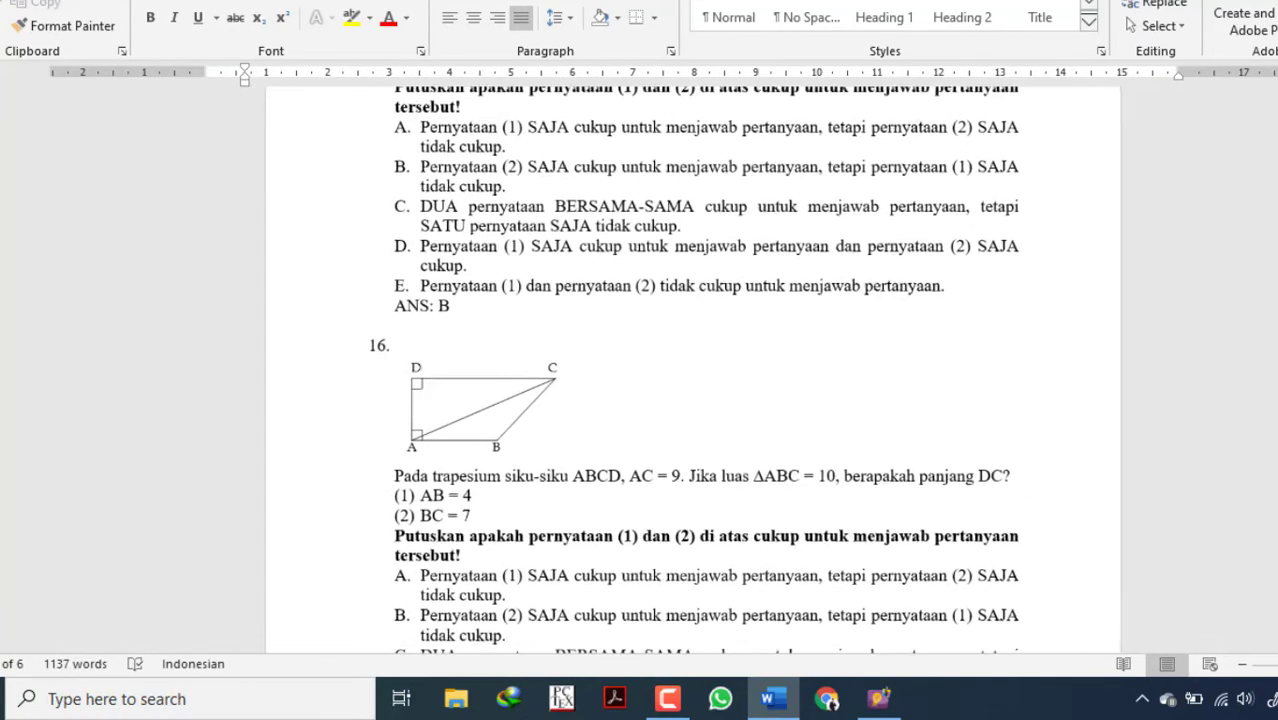
pyautogui.scroll(3, 647, 530)
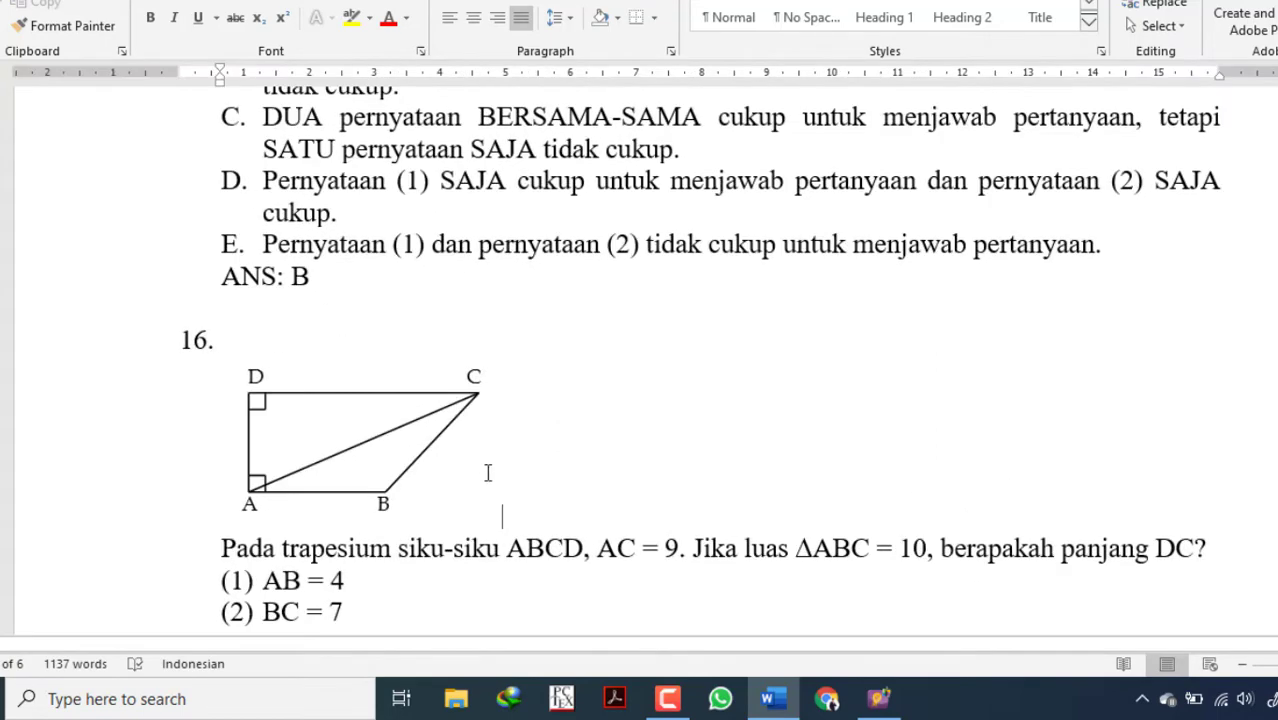
pyautogui.click(520, 584)
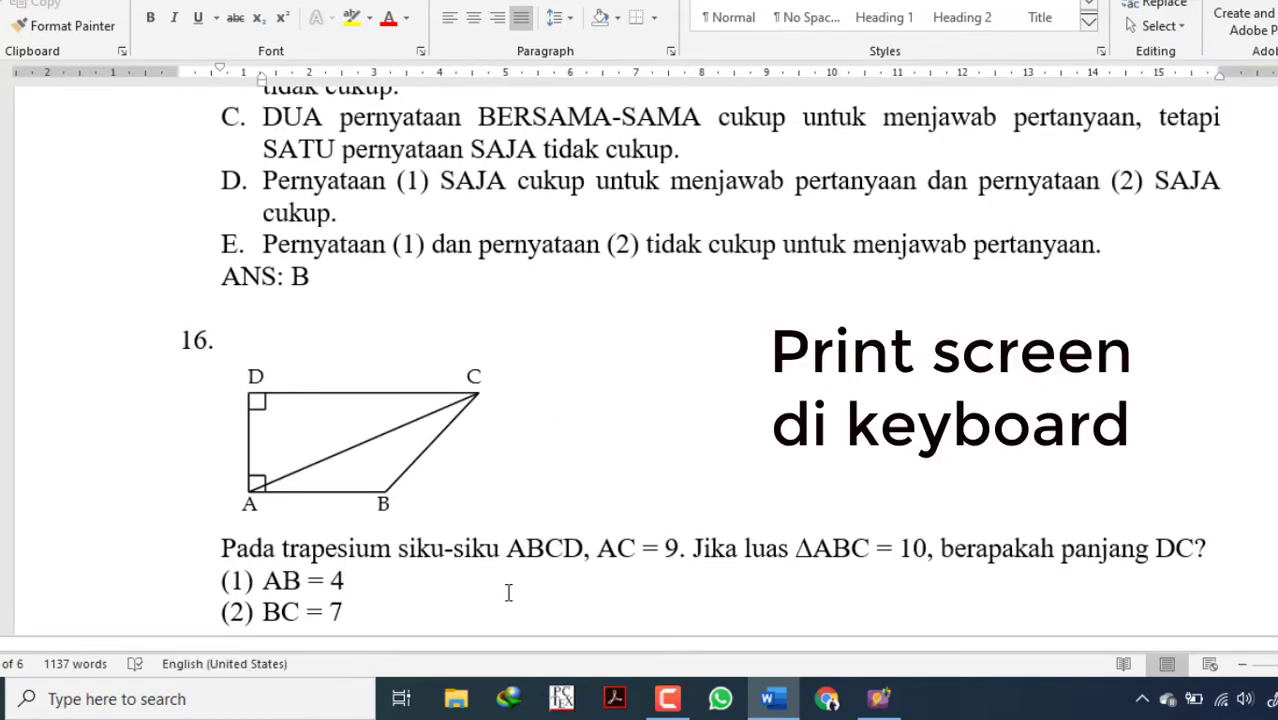
# Open Paint and paste the captured screen onto the canvas.
pyautogui.click(149, 710)
pyautogui.write('pain')
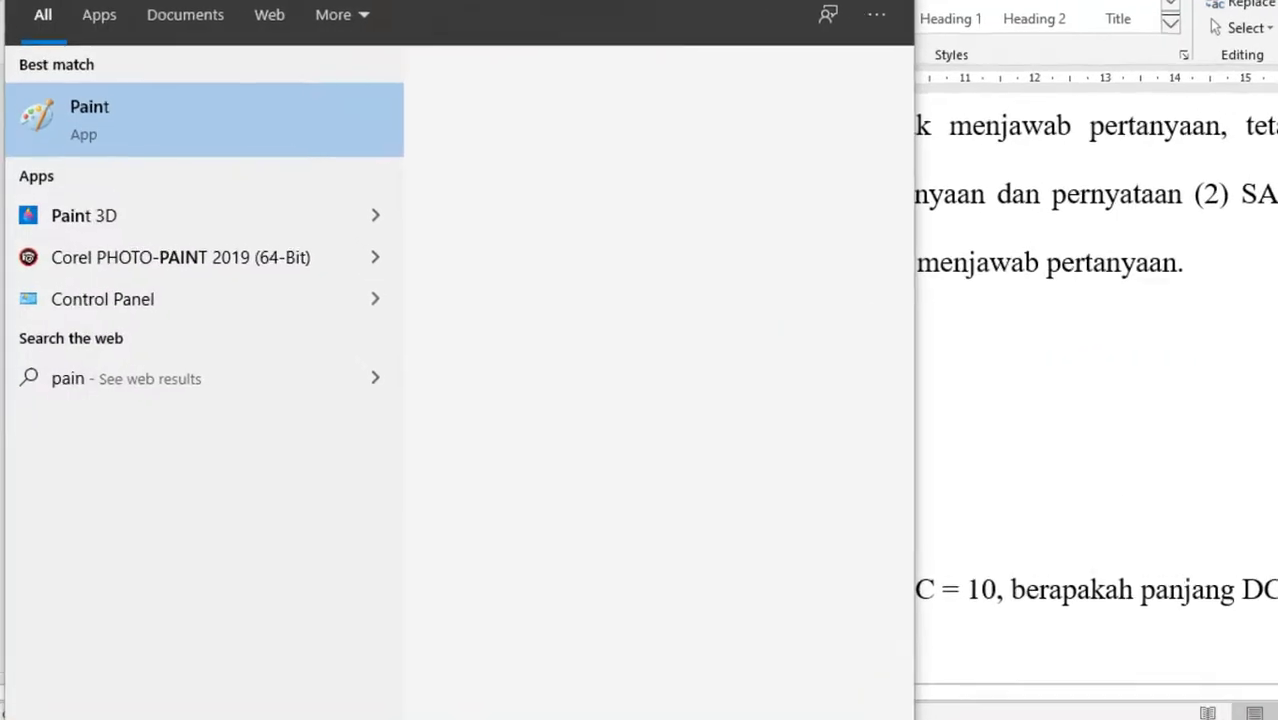
pyautogui.press('Return')
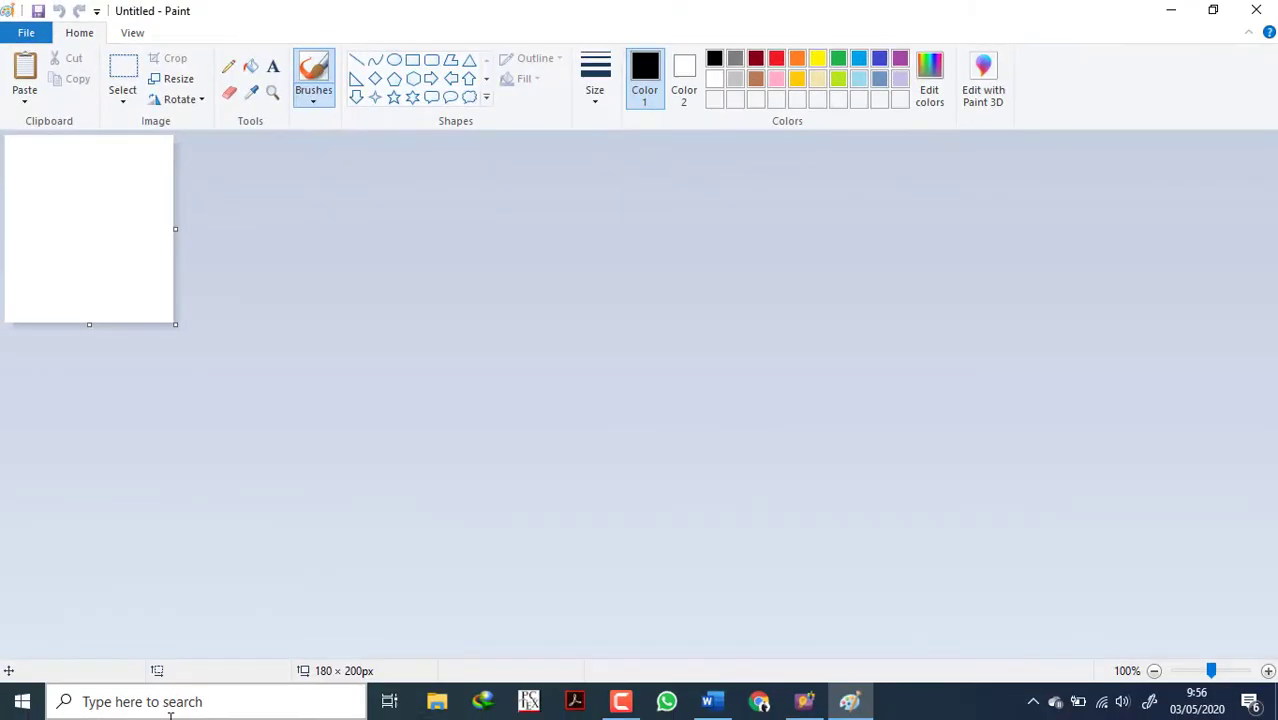
pyautogui.hotkey('ctrl', 'v')
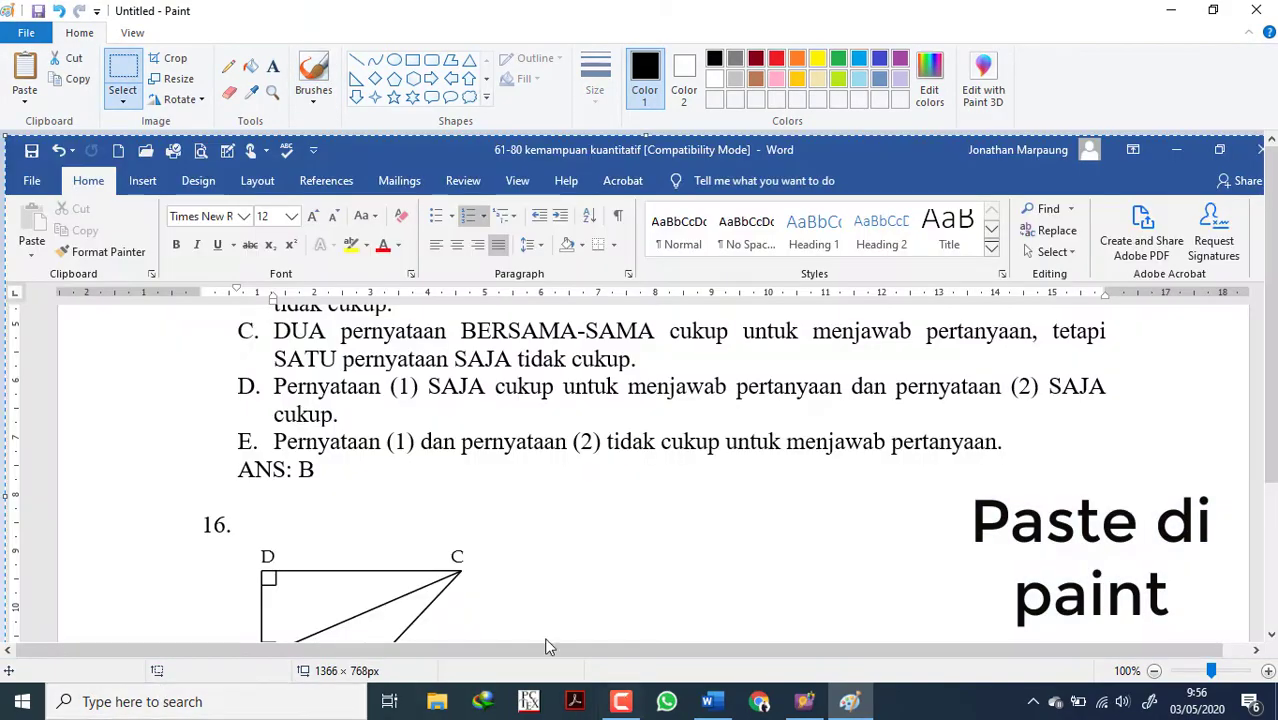
# Cut the trapezoid figure, an area of about 244 × 168 px, out of the screenshot and clear the rest of the canvas.
pyautogui.scroll(-2, 1212, 442)
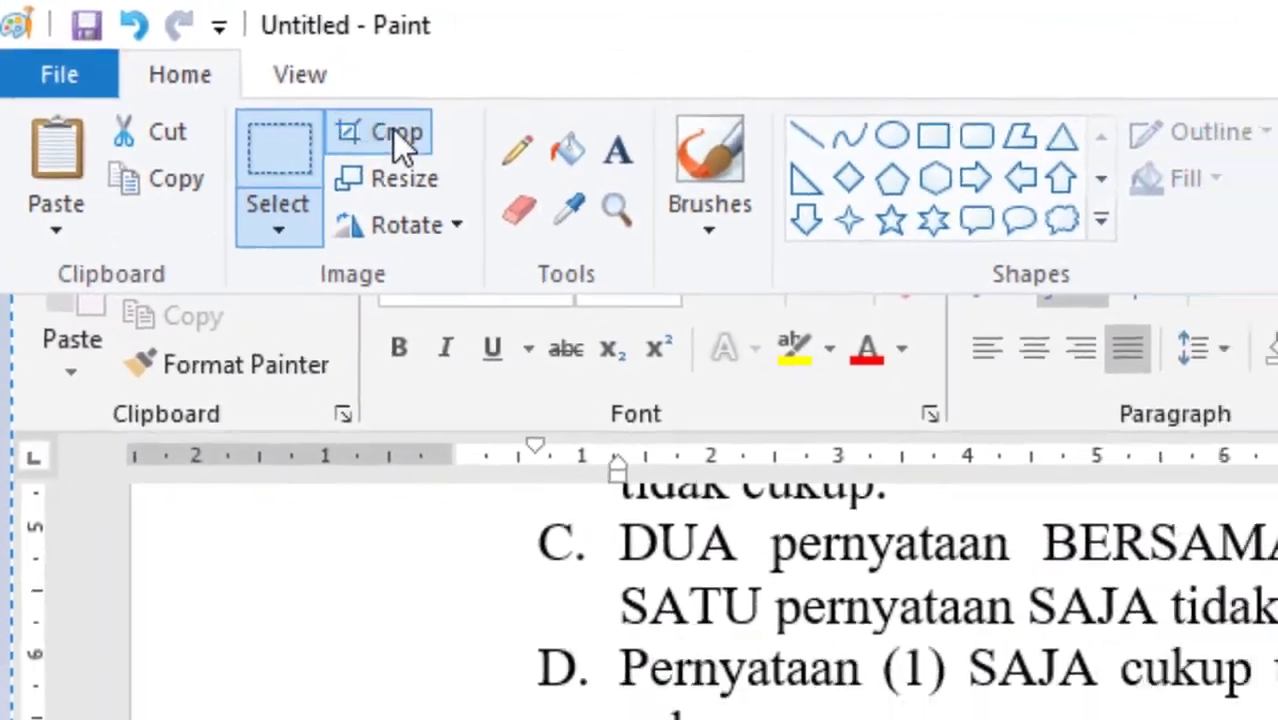
pyautogui.click(170, 58)
pyautogui.moveTo(273, 486); pyautogui.dragTo(517, 652)
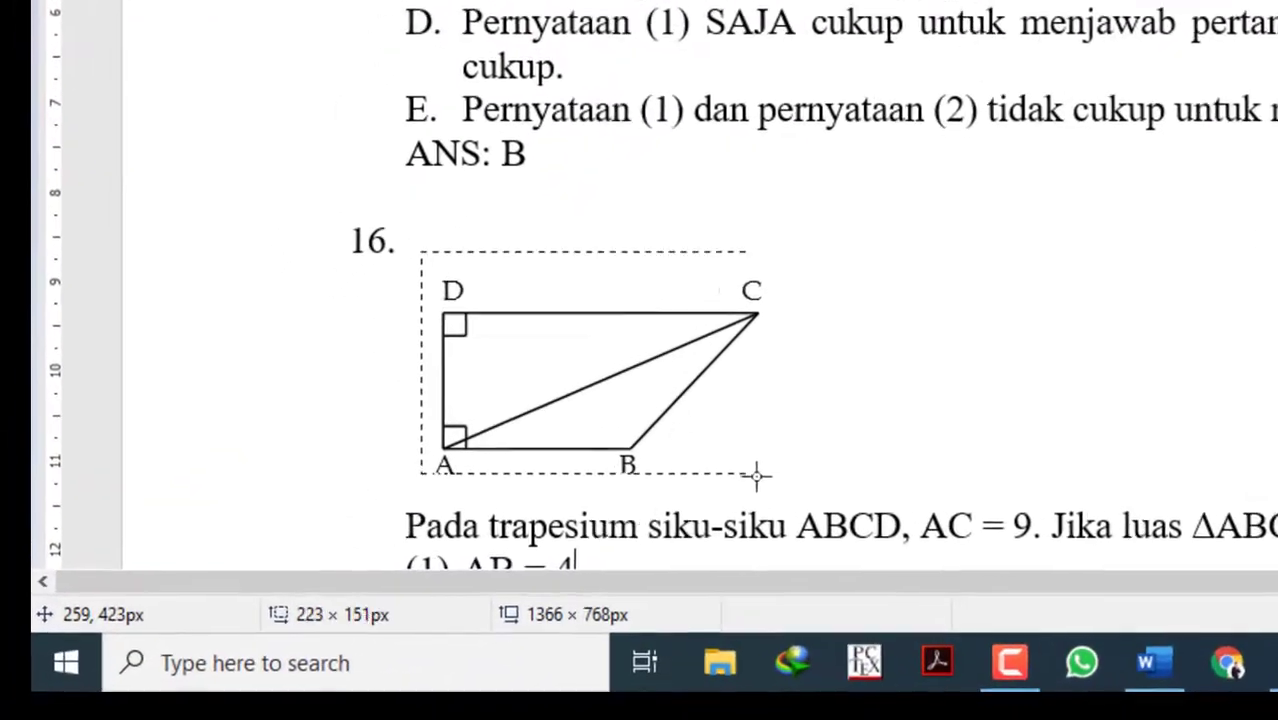
pyautogui.moveTo(794, 488); pyautogui.dragTo(799, 493)
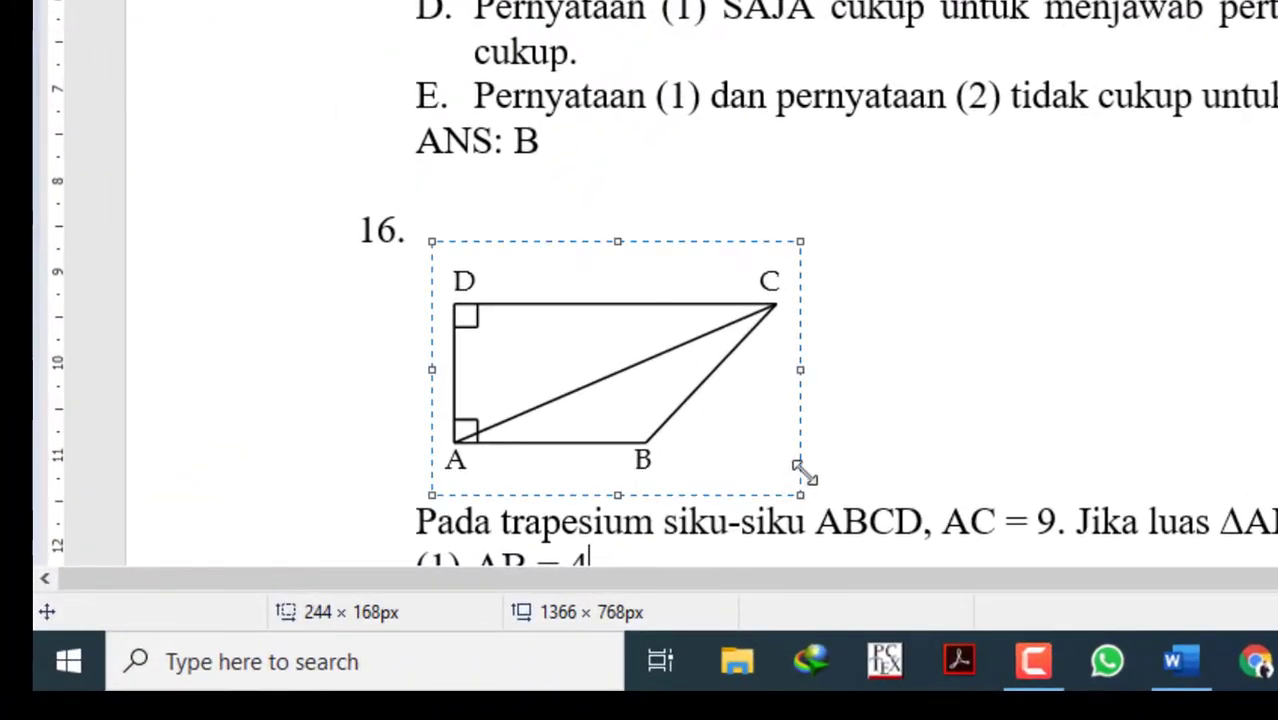
pyautogui.hotkey('ctrl', 'x')
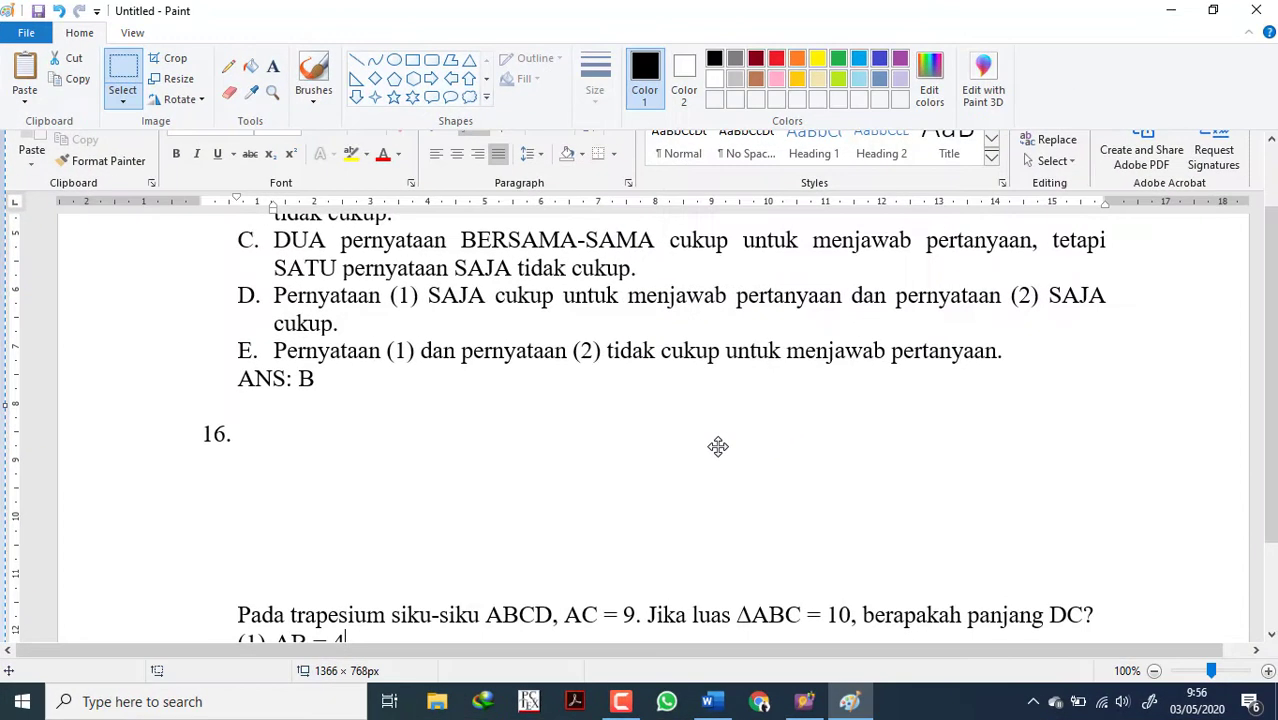
pyautogui.press('Delete')
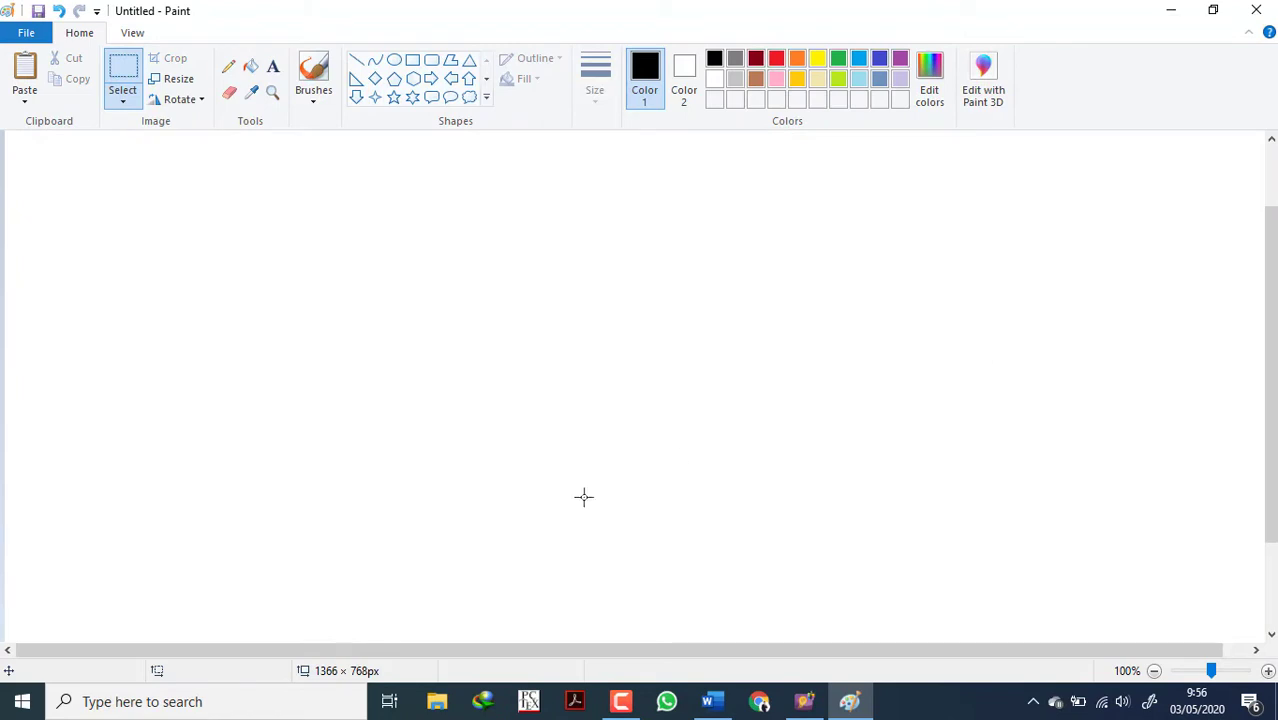
# Paste the cut trapezoid figure onto the blank canvas and shrink the canvas to fit closely around it.
pyautogui.click(1154, 671)
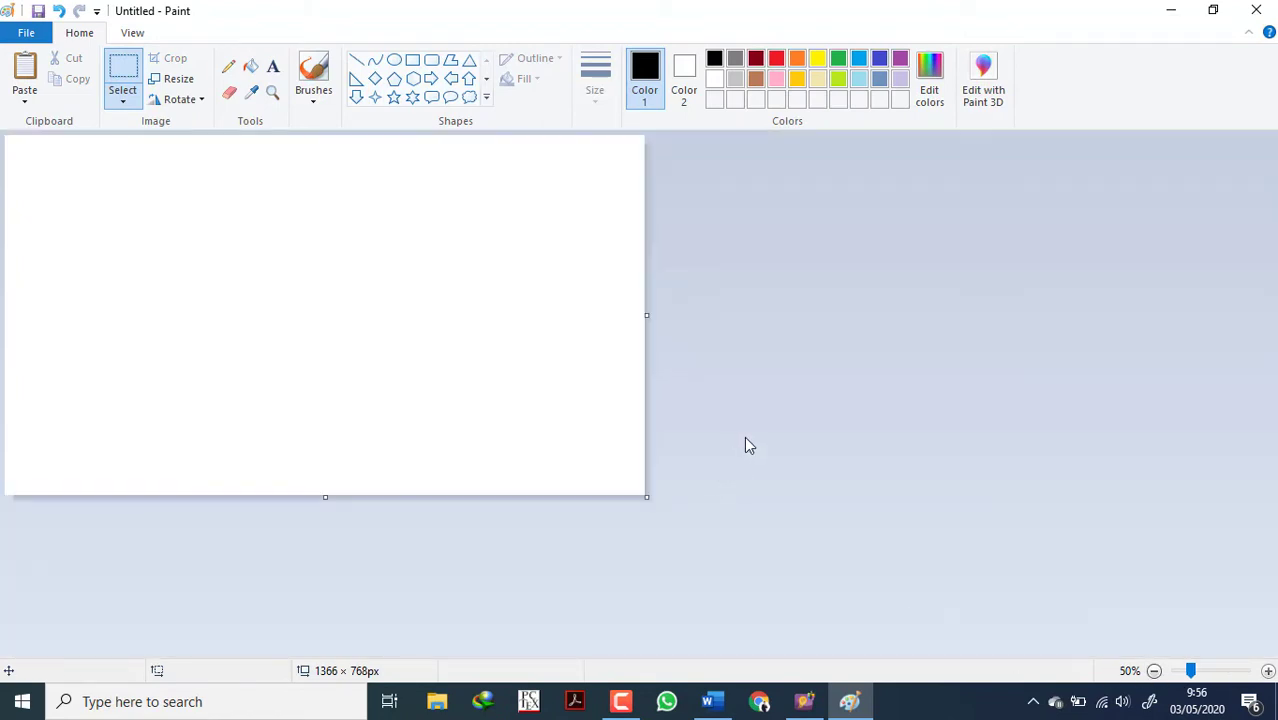
pyautogui.hotkey('ctrl', 'v')
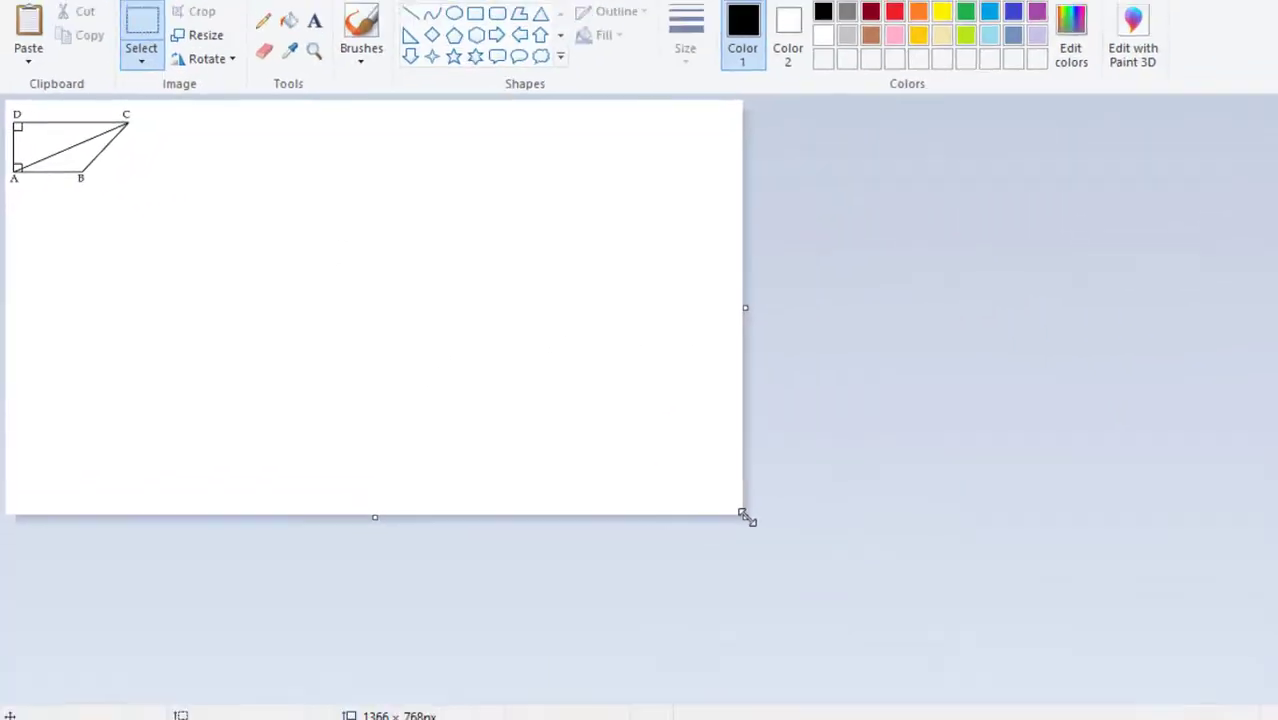
pyautogui.moveTo(1193, 608); pyautogui.dragTo(587, 262)
pyautogui.moveTo(318, 310); pyautogui.dragTo(116, 210)
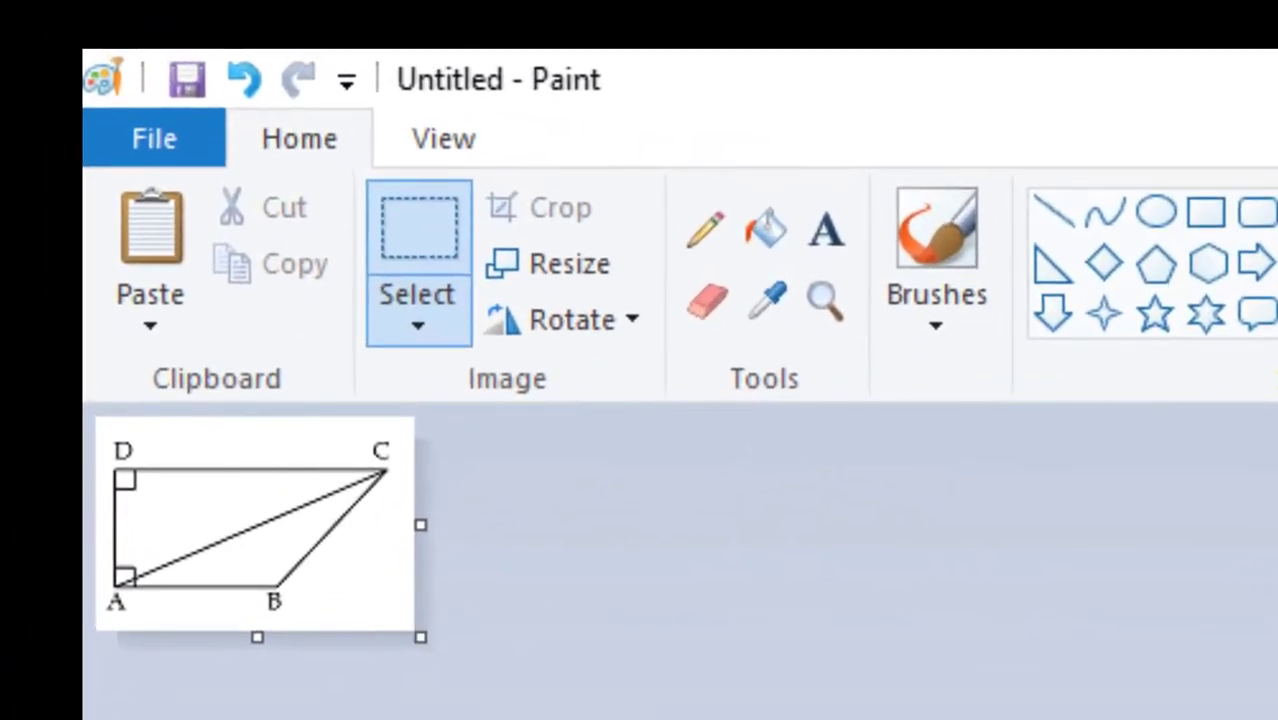
# Start saving the trapezoid figure as a BMP picture and create a folder named tryout inside the Pictures folder.
pyautogui.click(155, 142)
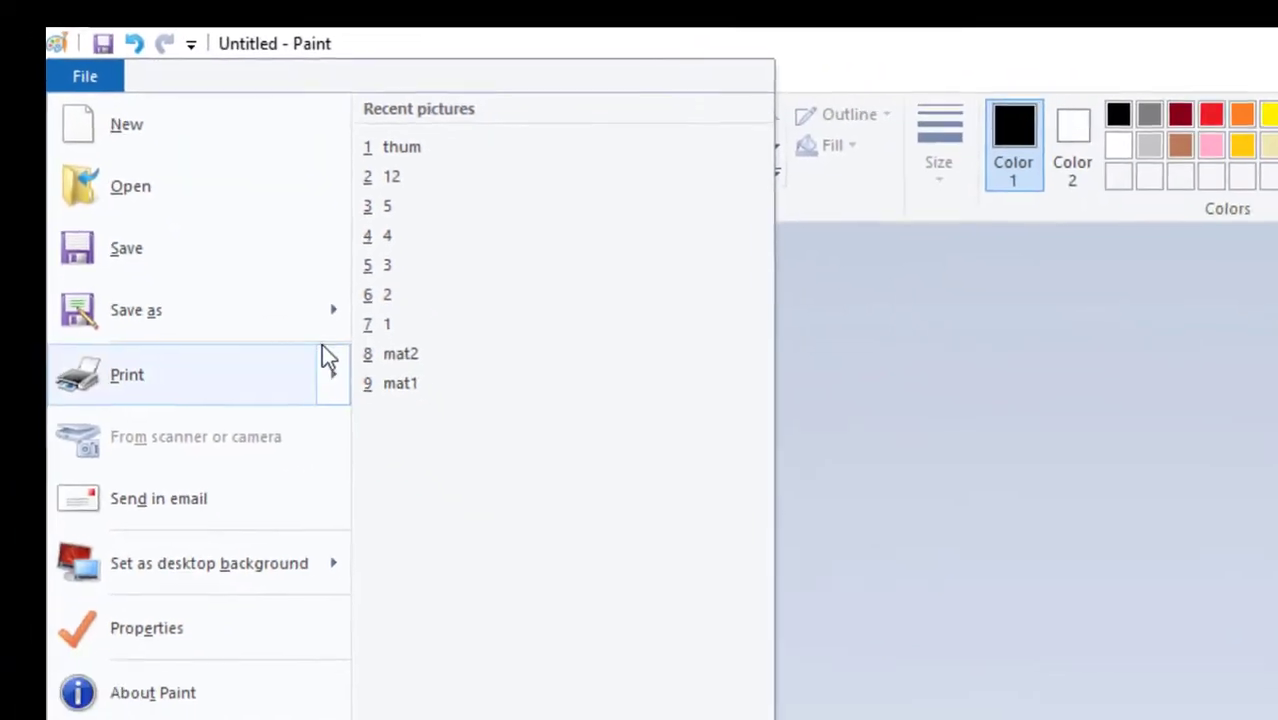
pyautogui.moveTo(308, 320)
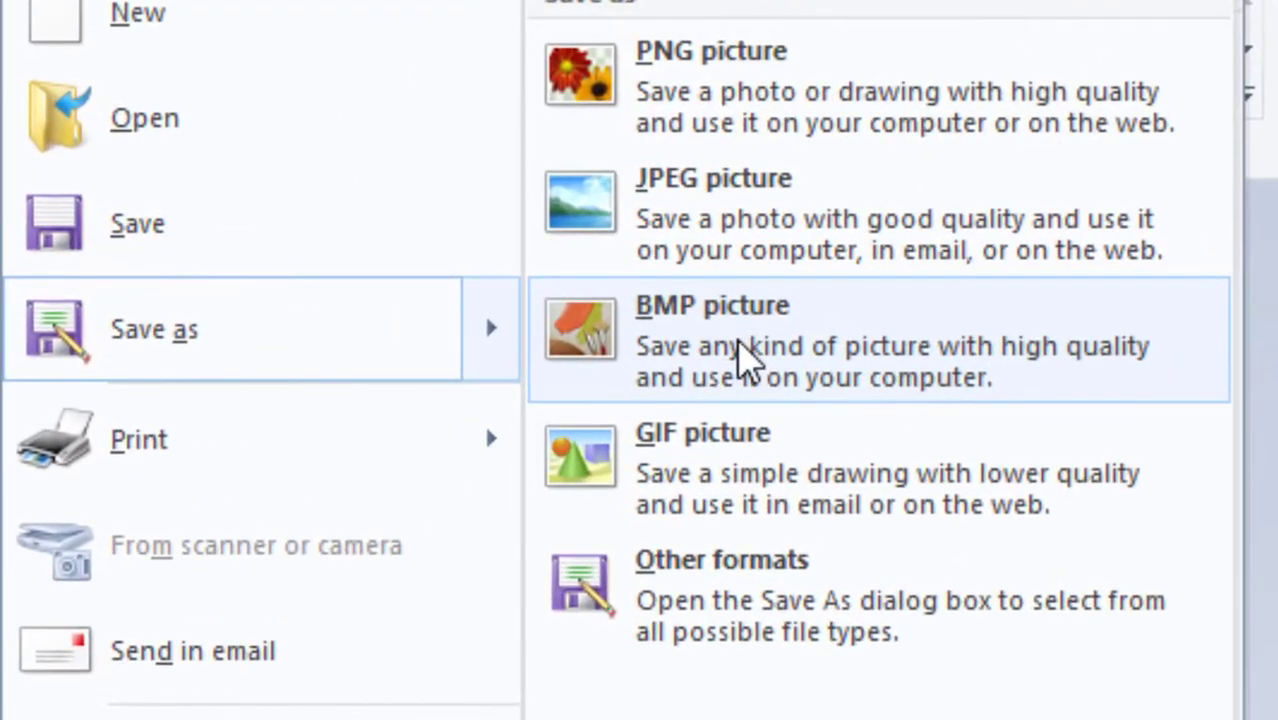
pyautogui.click(533, 315)
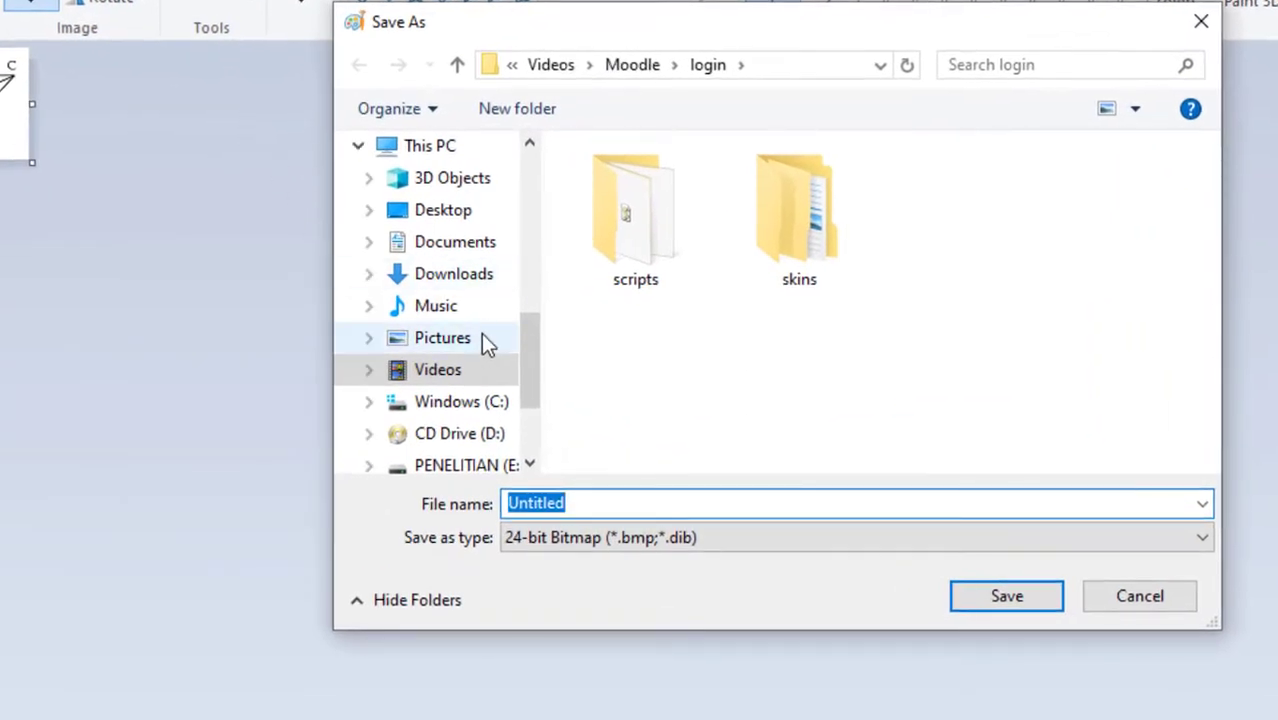
pyautogui.click(474, 345)
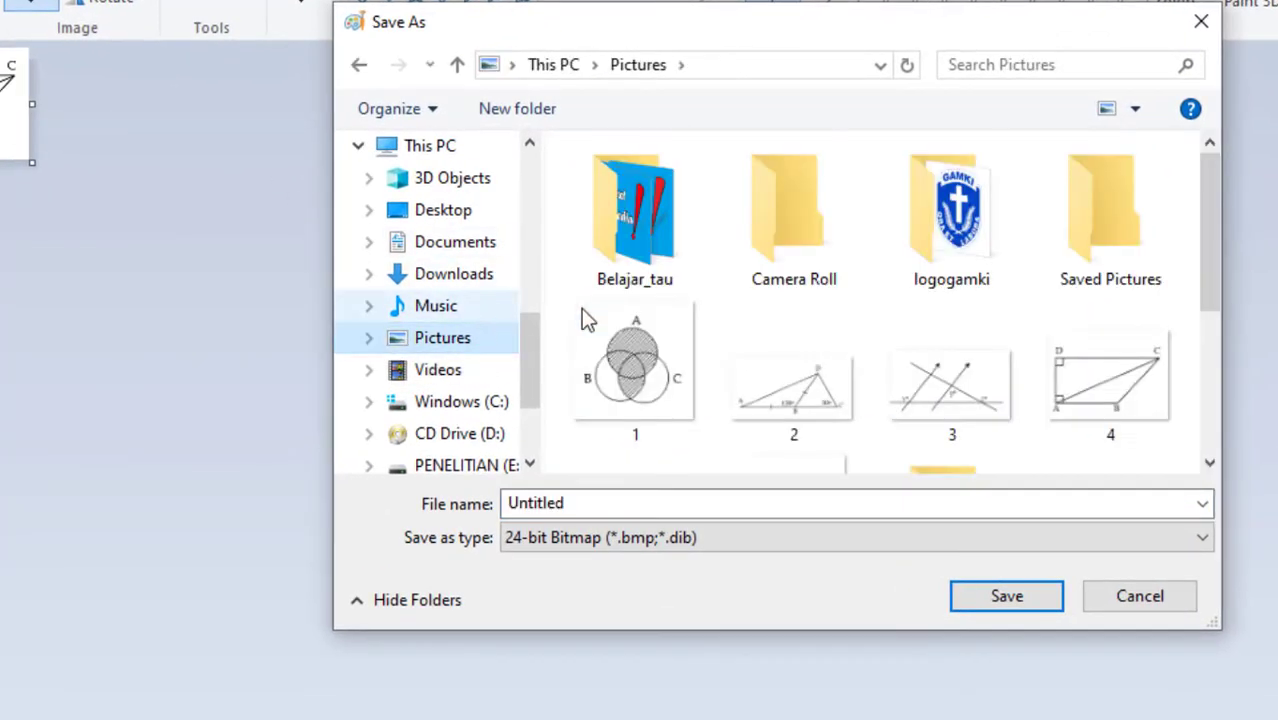
pyautogui.click(505, 113)
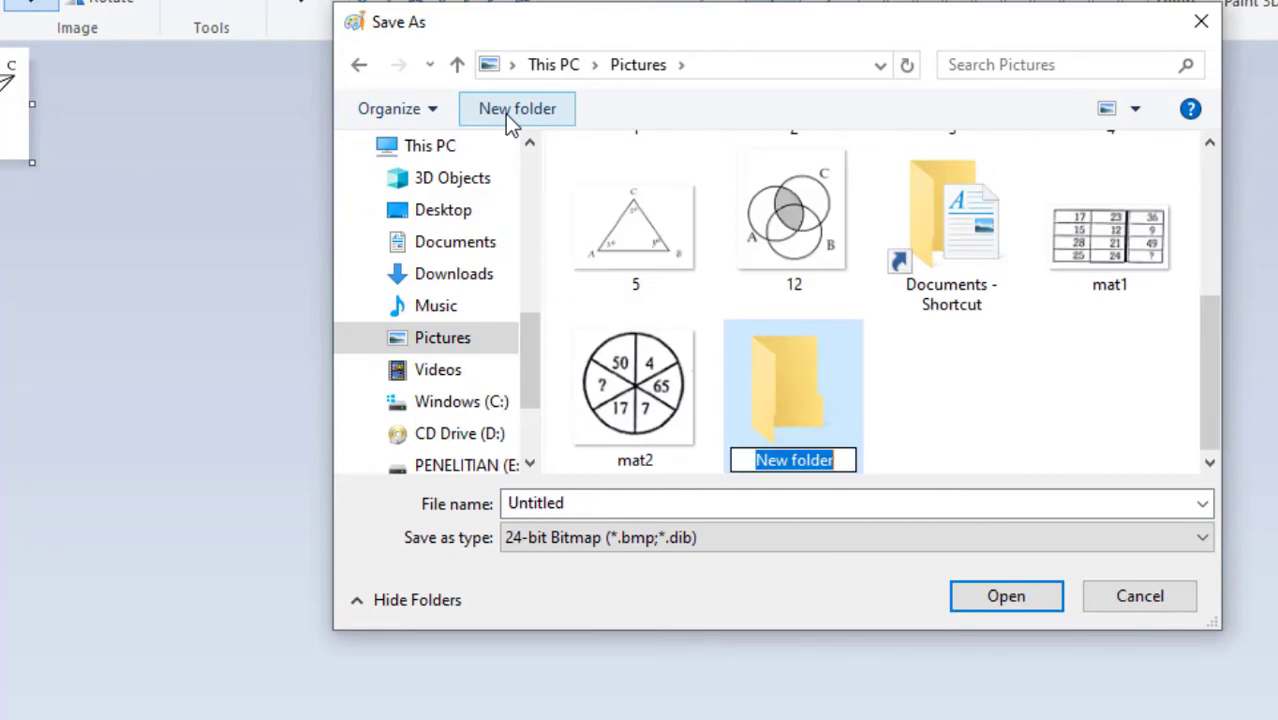
pyautogui.write('tryou')
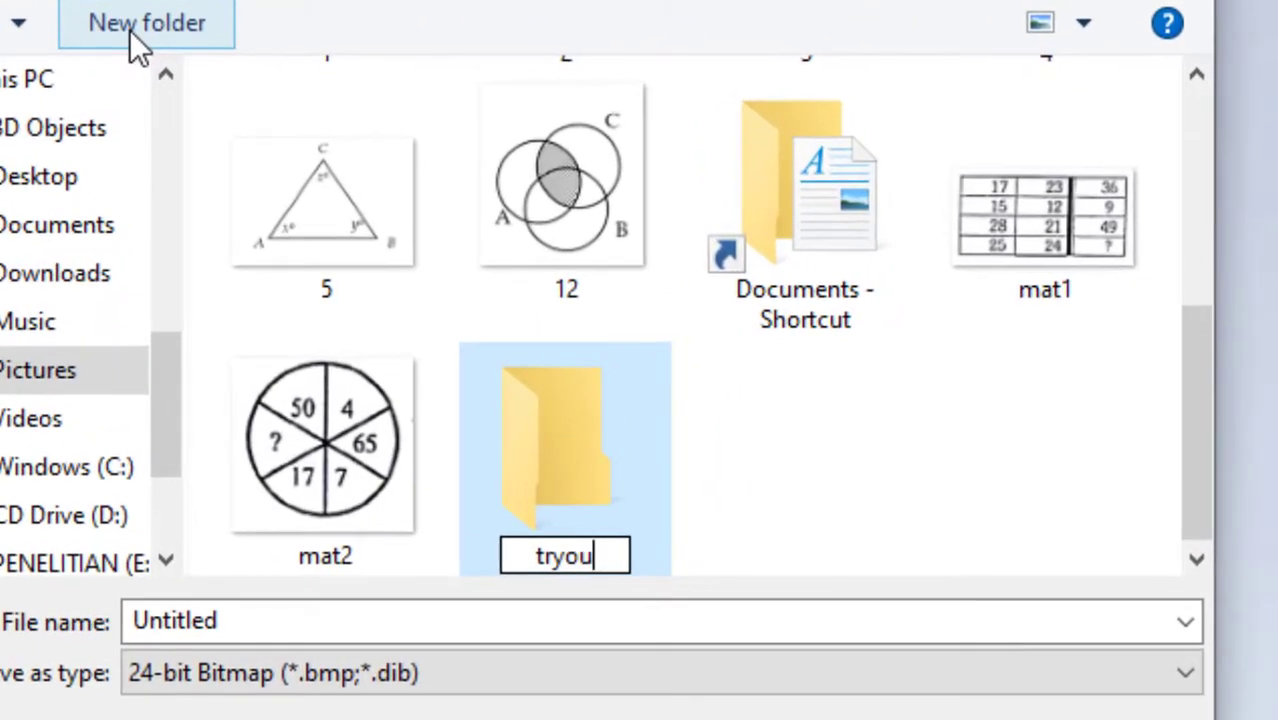
pyautogui.write('t')
pyautogui.press('BackSpace')
pyautogui.press('BackSpace')
pyautogui.press('BackSpace')
pyautogui.press('BackSpace')
pyautogui.press('BackSpace')
pyautogui.press('BackSpace')
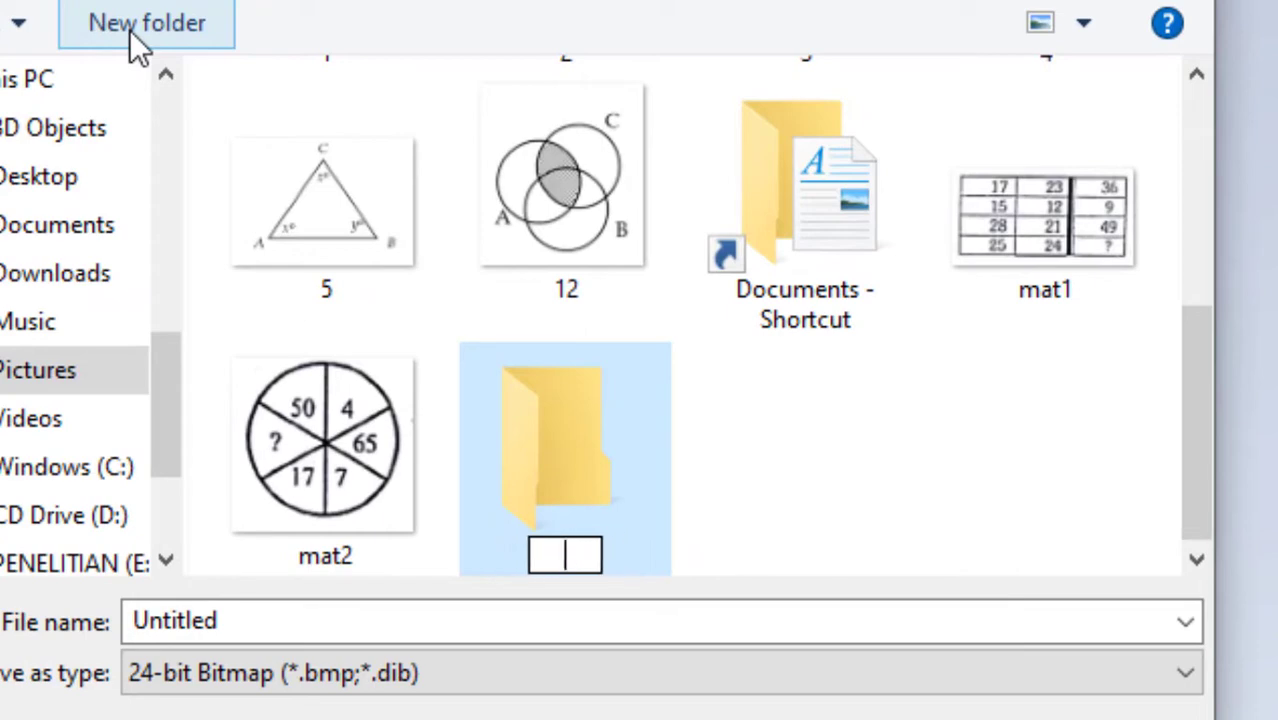
pyautogui.write('tryout')
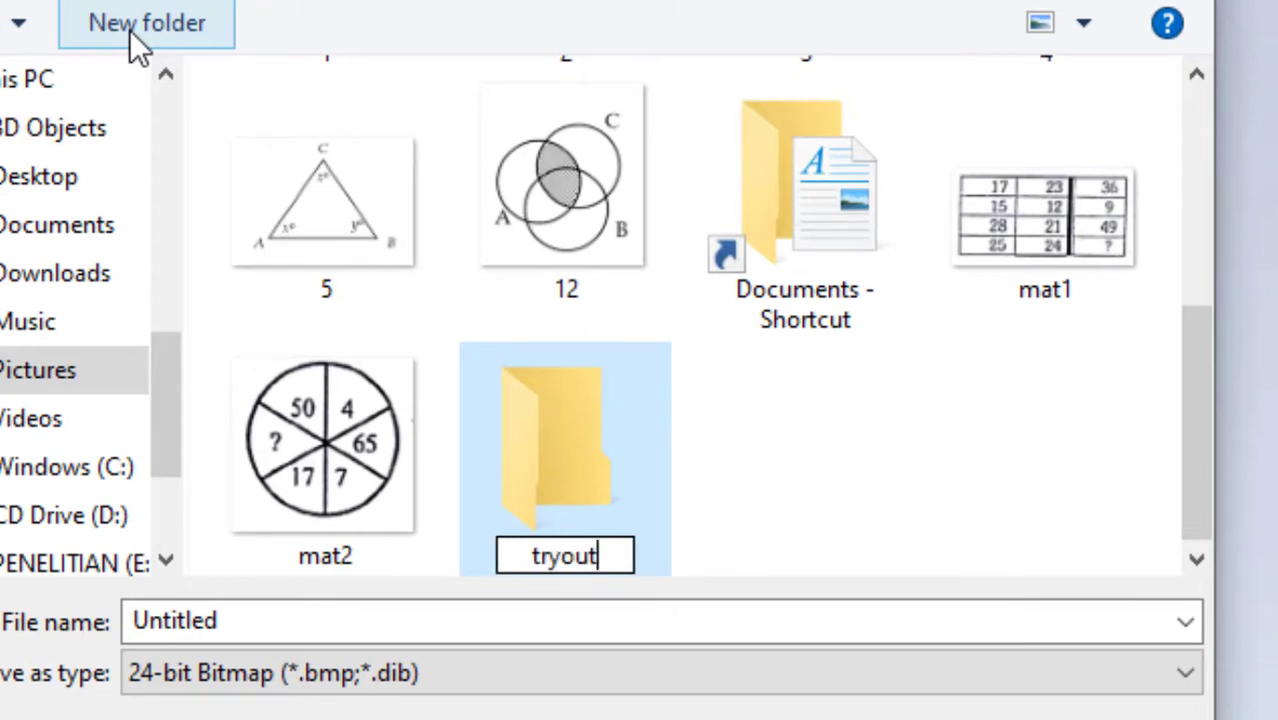
pyautogui.press('Return')
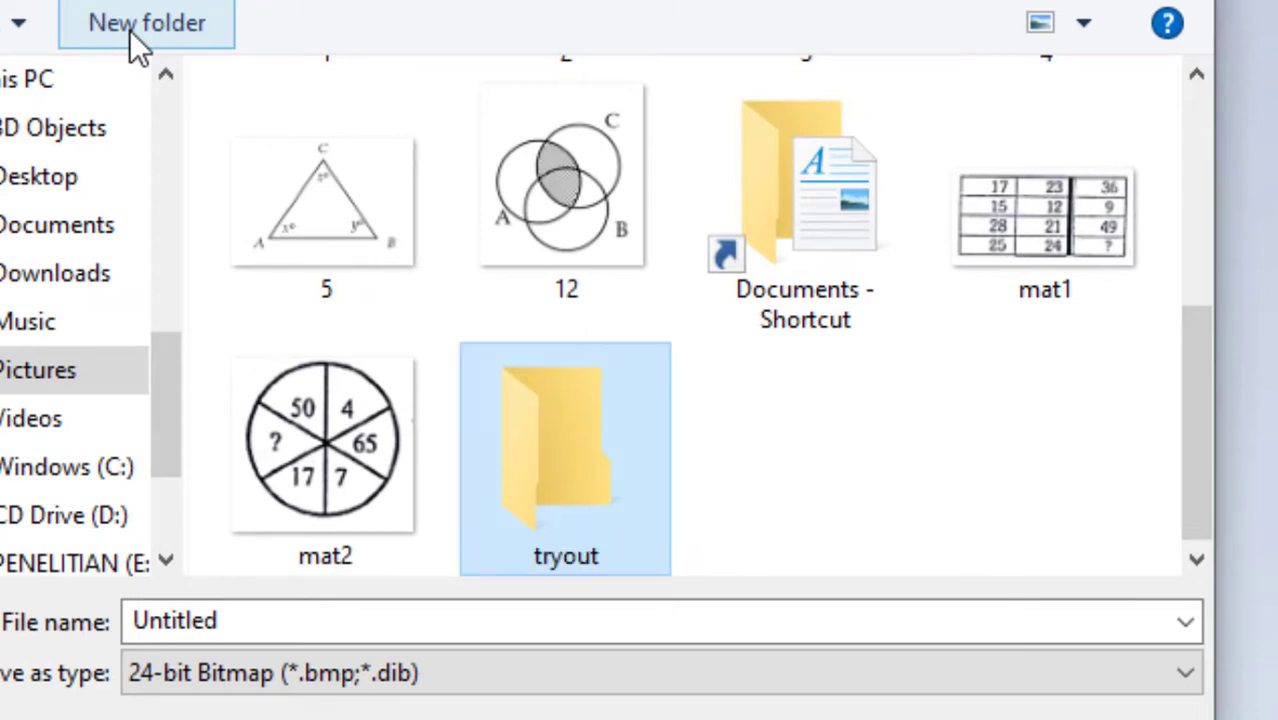
# Save the figure in the tryout folder under the file name no16.
pyautogui.press('Return')
pyautogui.doubleClick(212, 621)
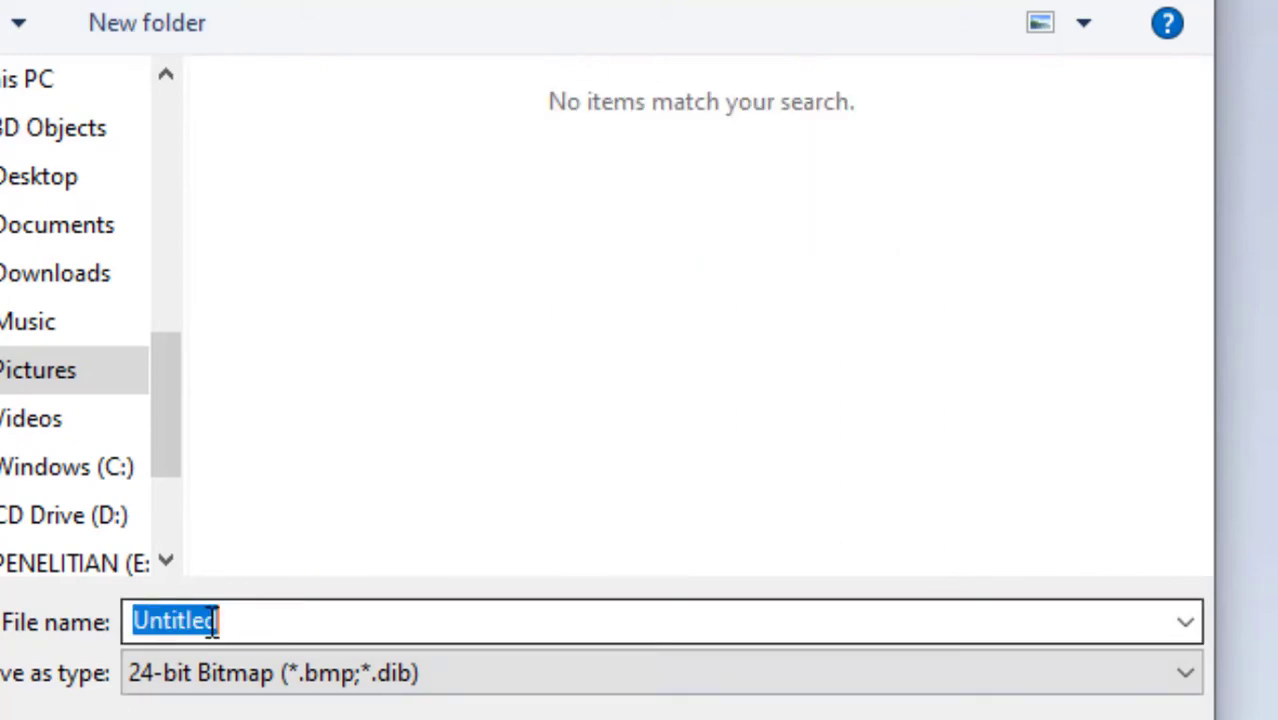
pyautogui.write('no16')
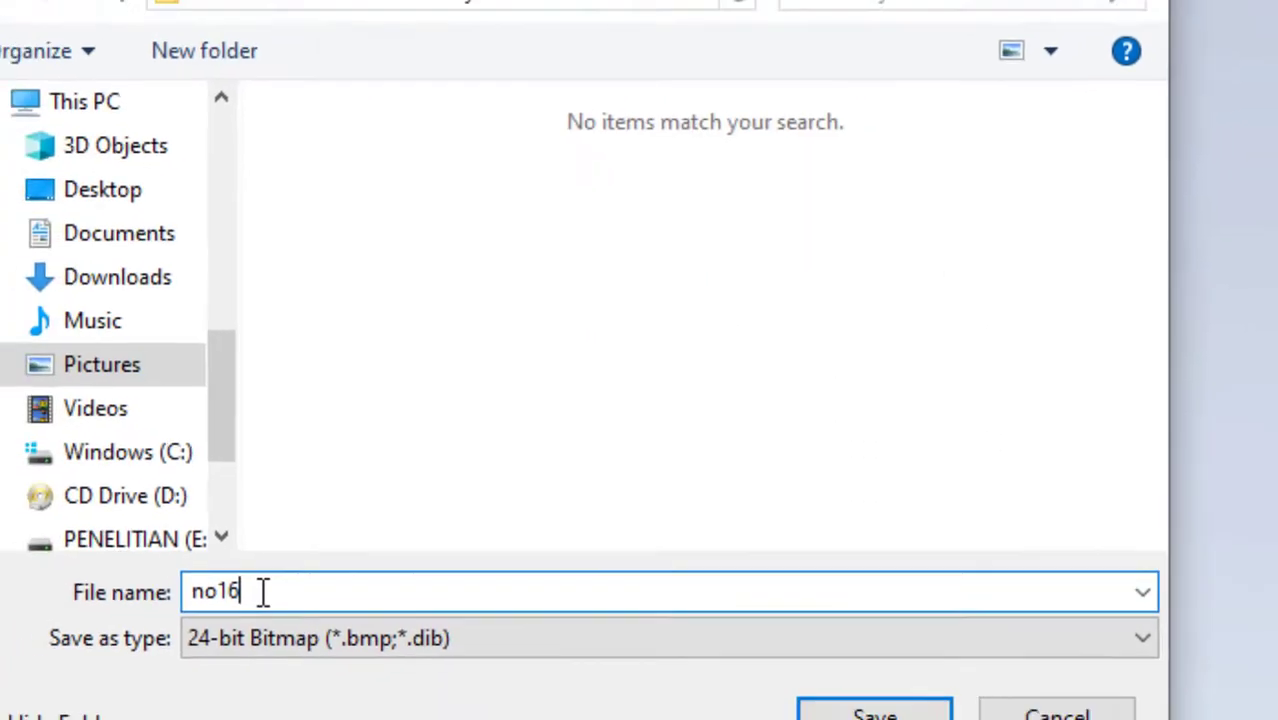
pyautogui.press('Return')
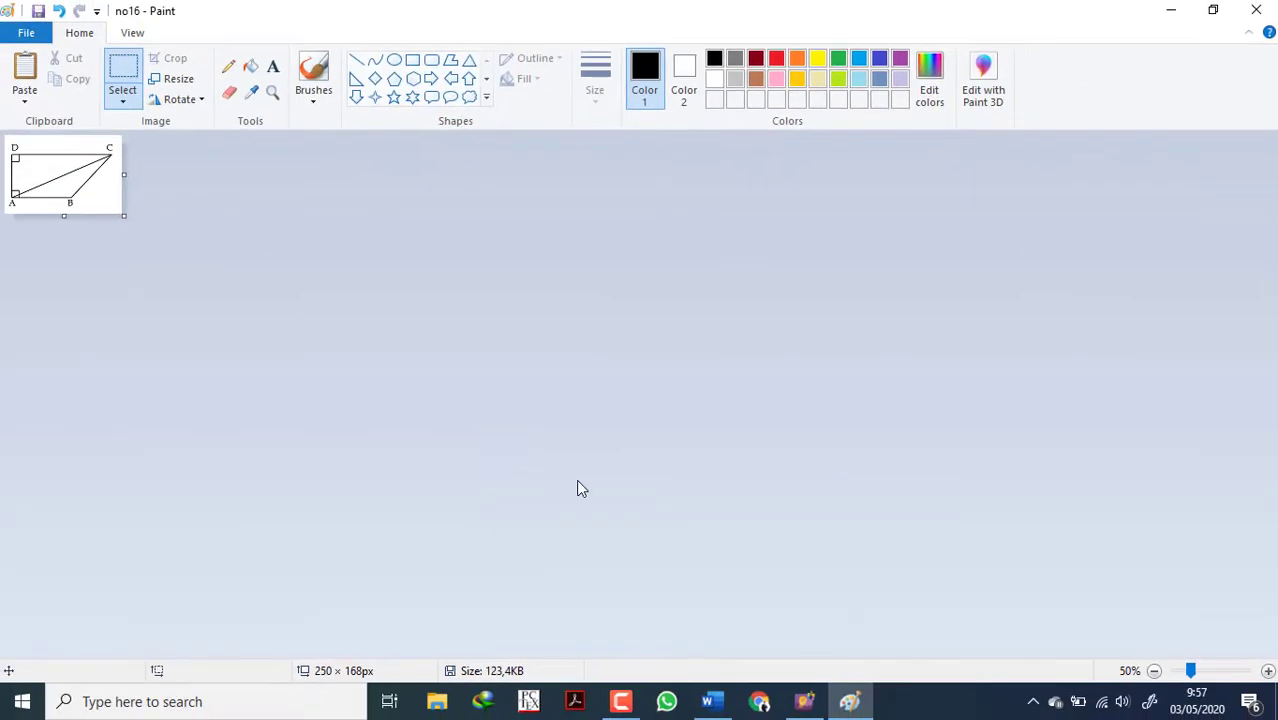
# Switch to ExamView, open question 16 for editing and delete the blank picture above its text.
pyautogui.click(804, 700)
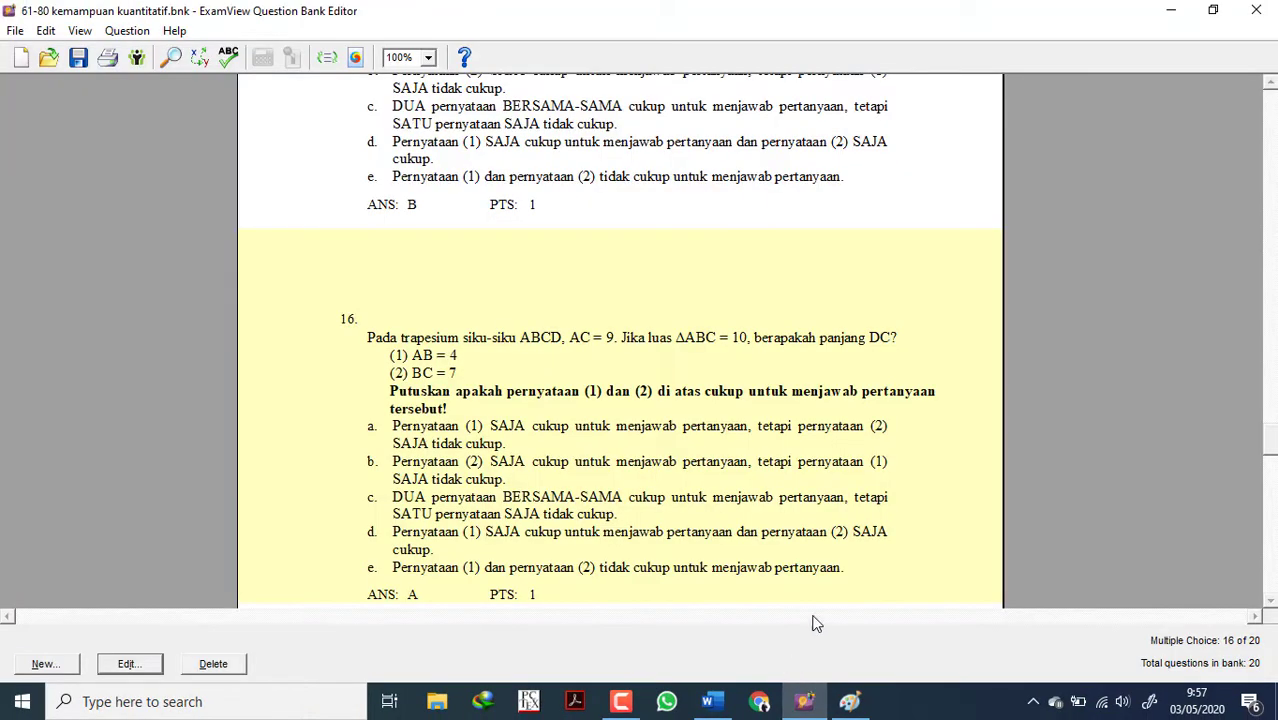
pyautogui.doubleClick(580, 343)
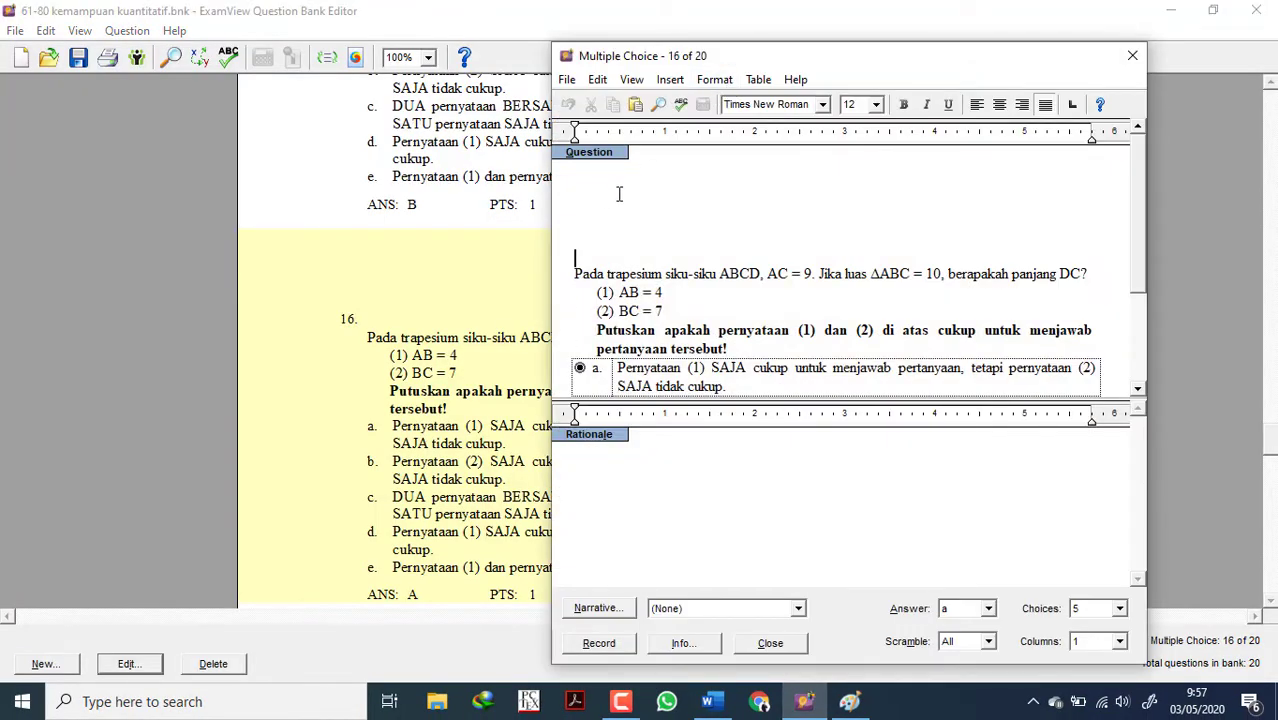
pyautogui.click(610, 196)
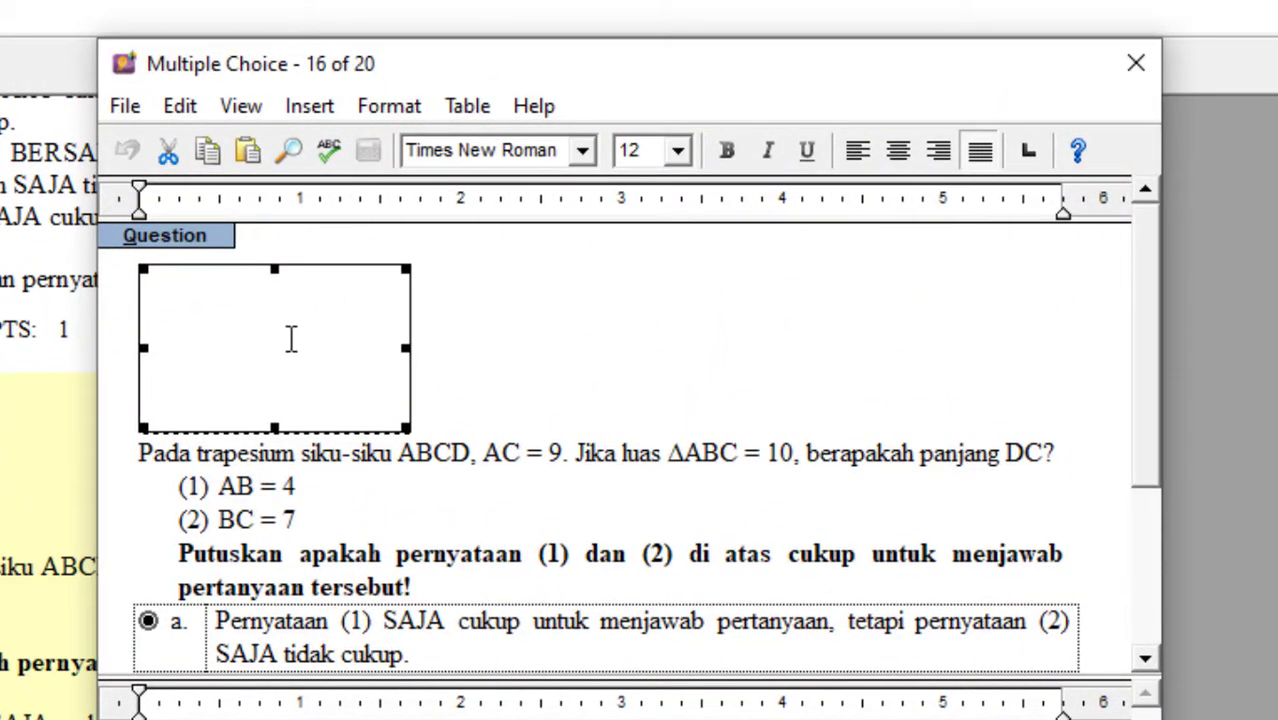
pyautogui.press('Delete')
# Insert the picture no16 from the Pictures folder's tryout subfolder above question 16's text.
pyautogui.click(303, 108)
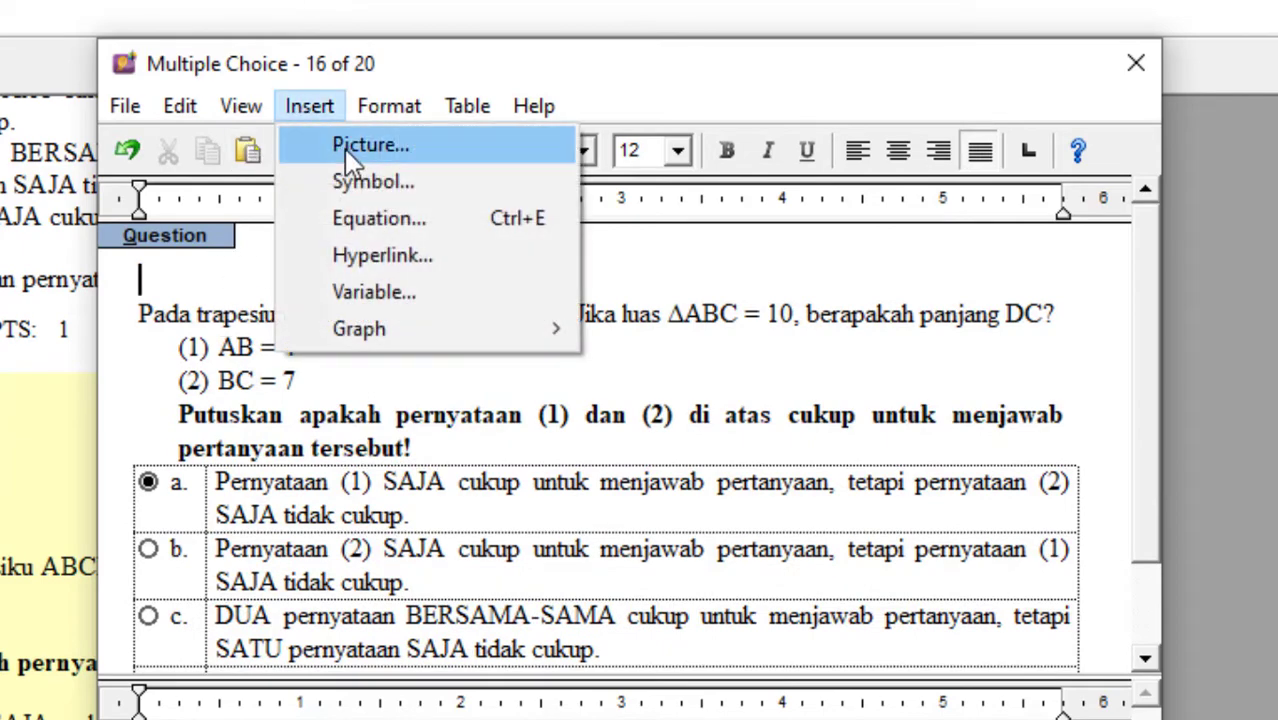
pyautogui.click(344, 147)
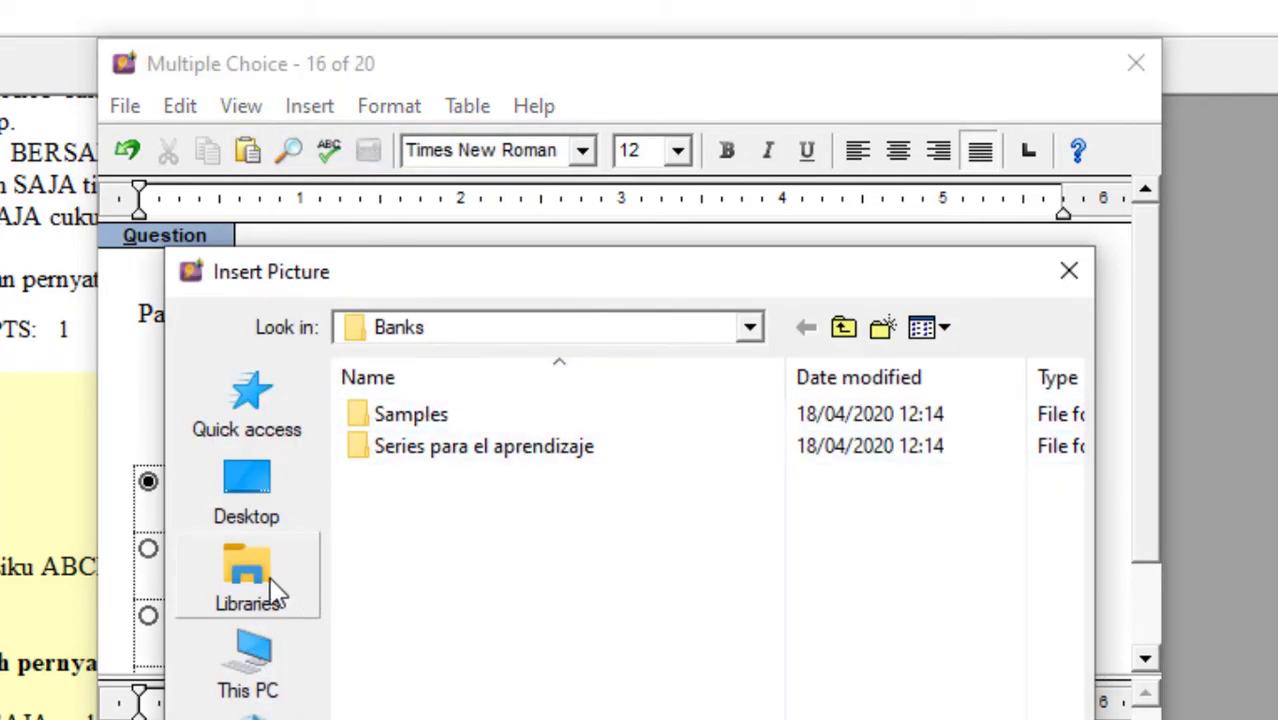
pyautogui.click(250, 668)
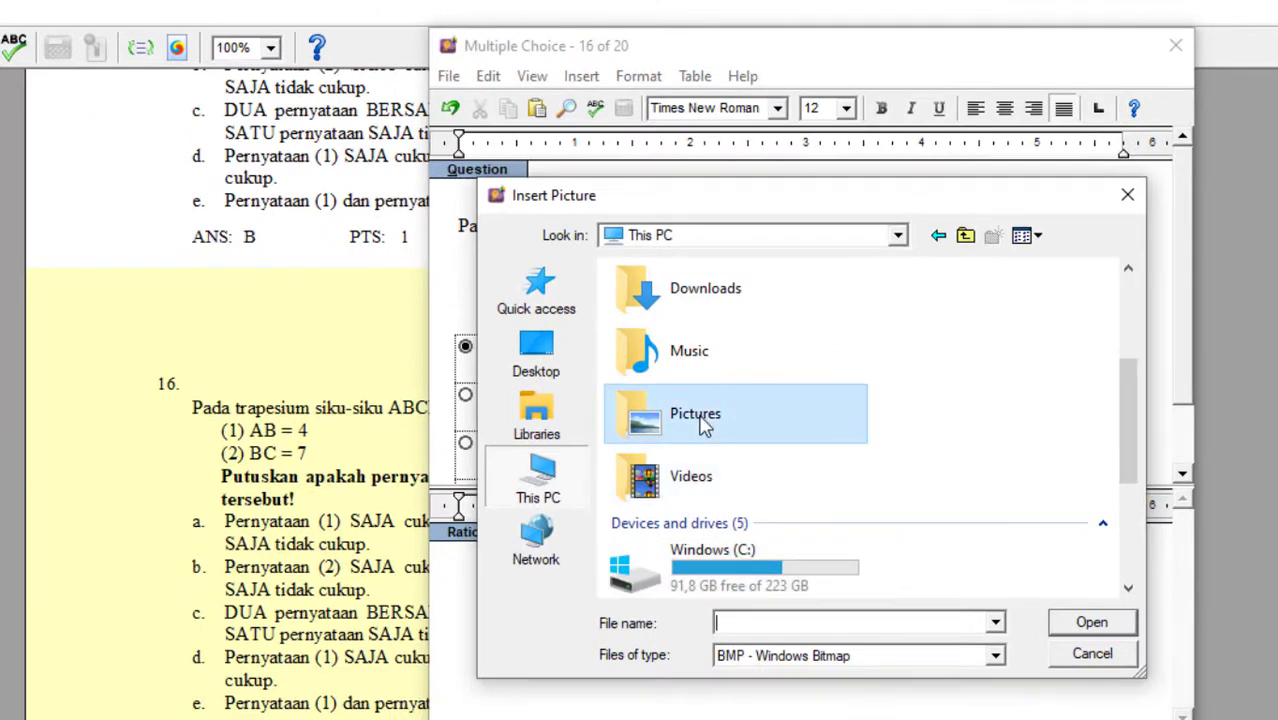
pyautogui.doubleClick(703, 425)
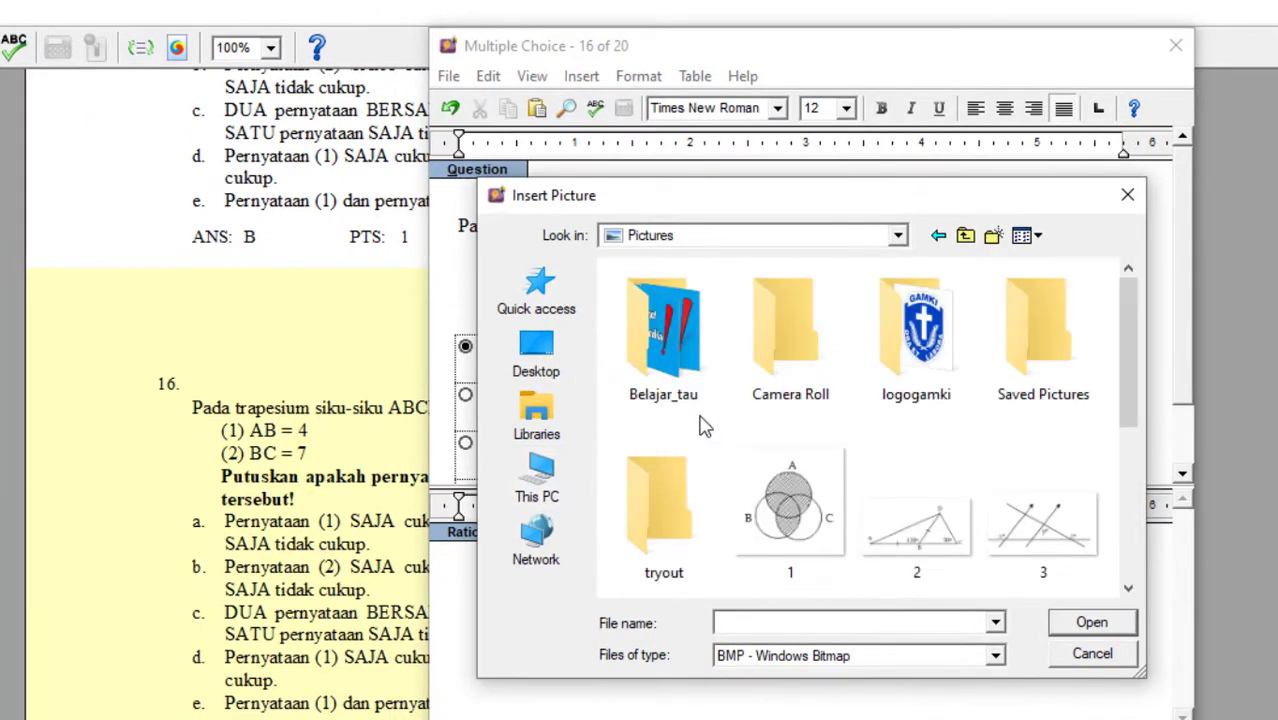
pyautogui.doubleClick(678, 465)
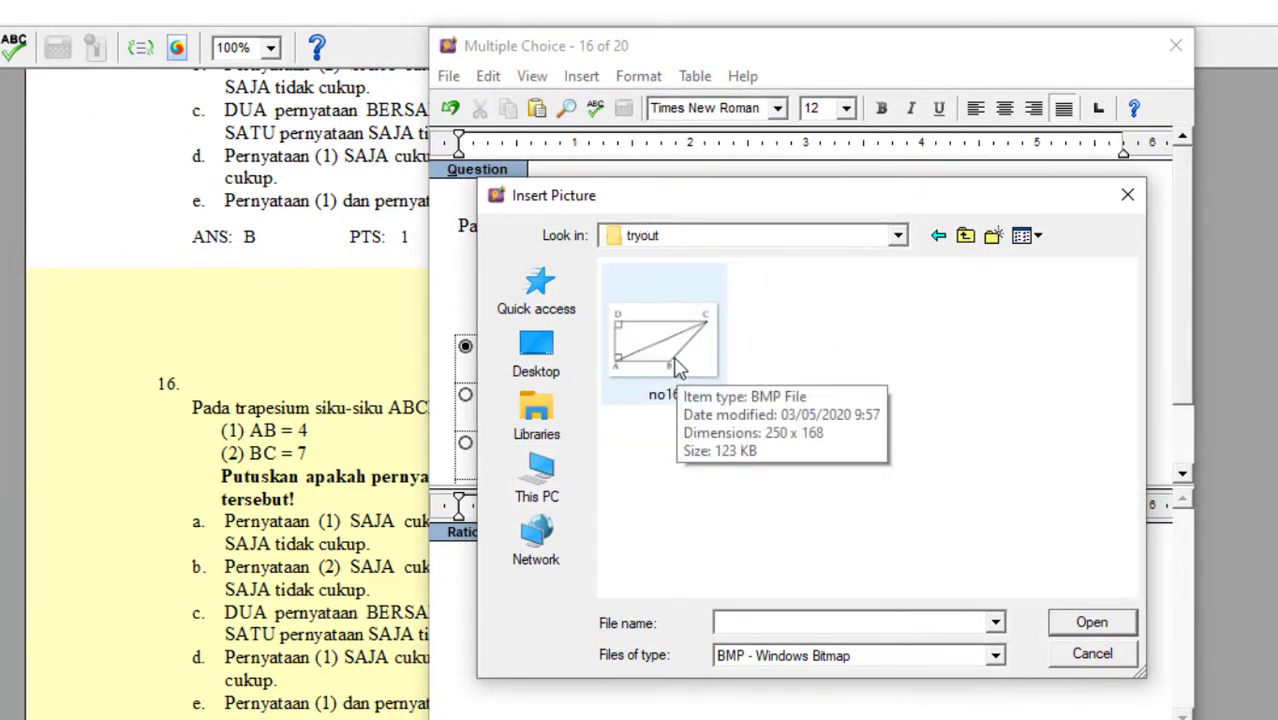
pyautogui.doubleClick(663, 345)
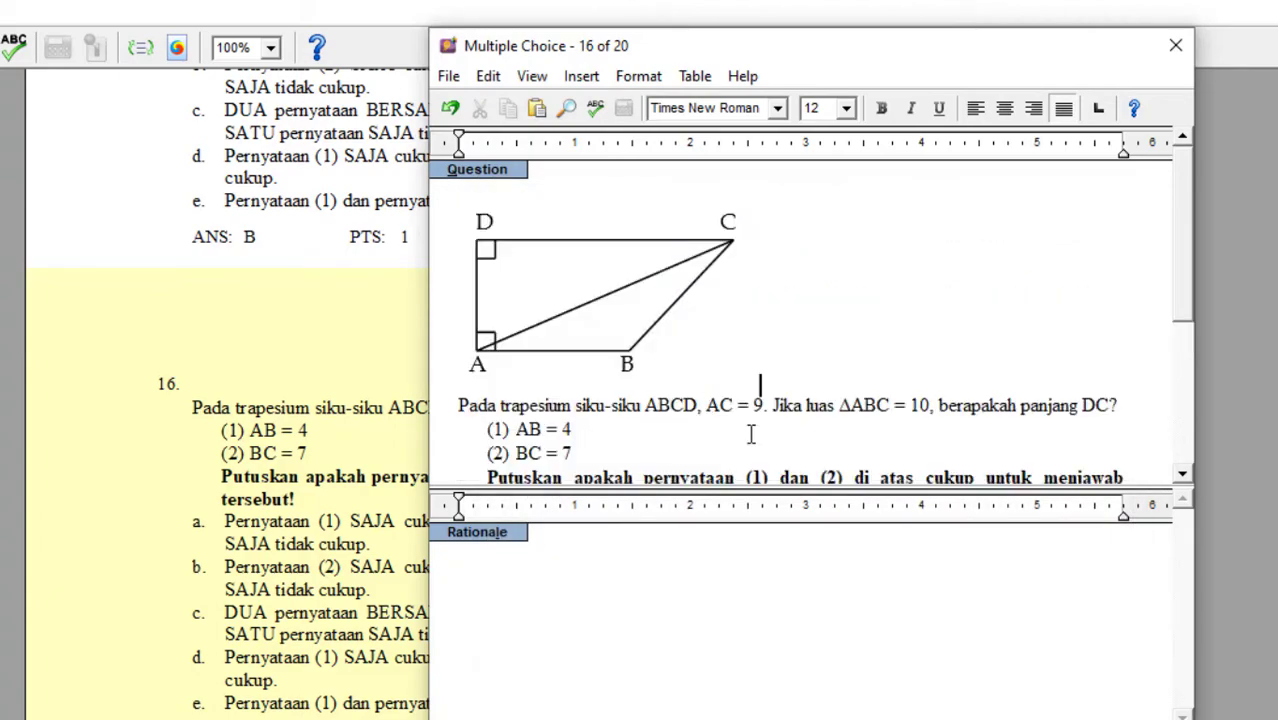
# Shrink the inserted trapezoid picture proportionally to about 2.2 in wide and record question 16.
pyautogui.click(597, 316)
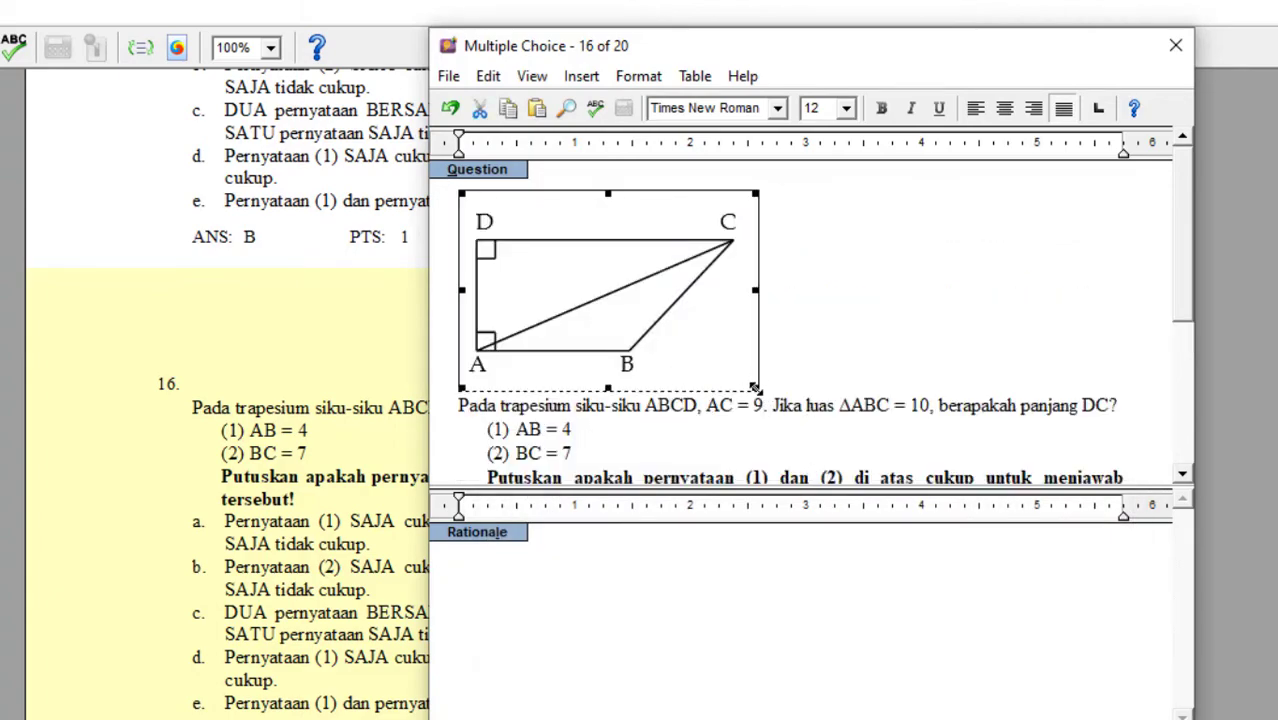
pyautogui.moveTo(755, 388); pyautogui.dragTo(707, 355)
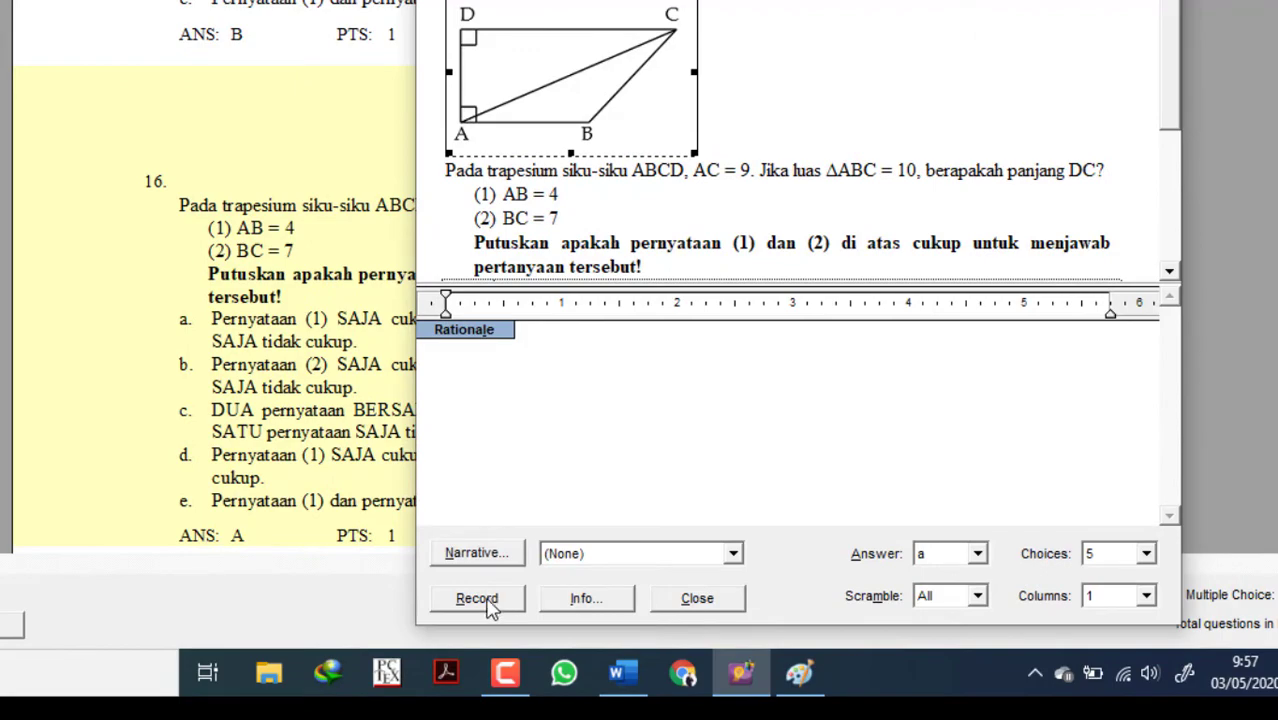
pyautogui.click(480, 599)
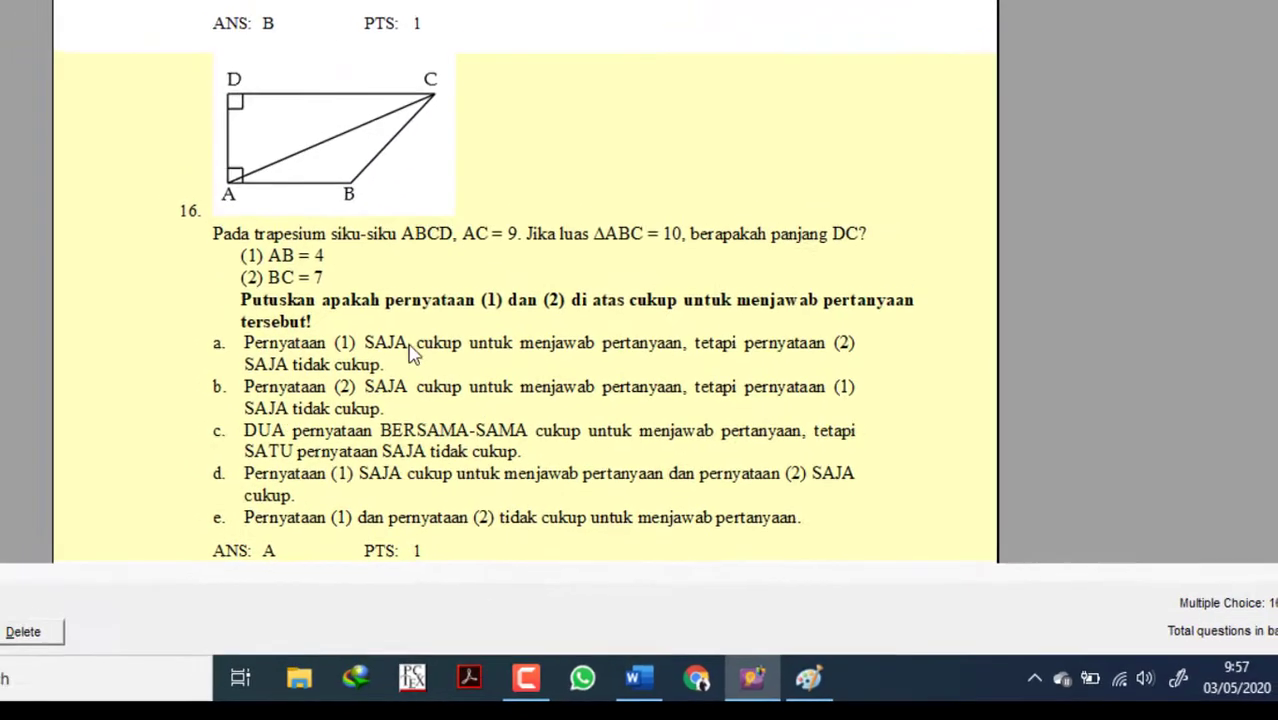
# Open question 17 for editing and insert the triangle picture 5 from the Pictures folder before its text.
pyautogui.scroll(-8, 472, 337)
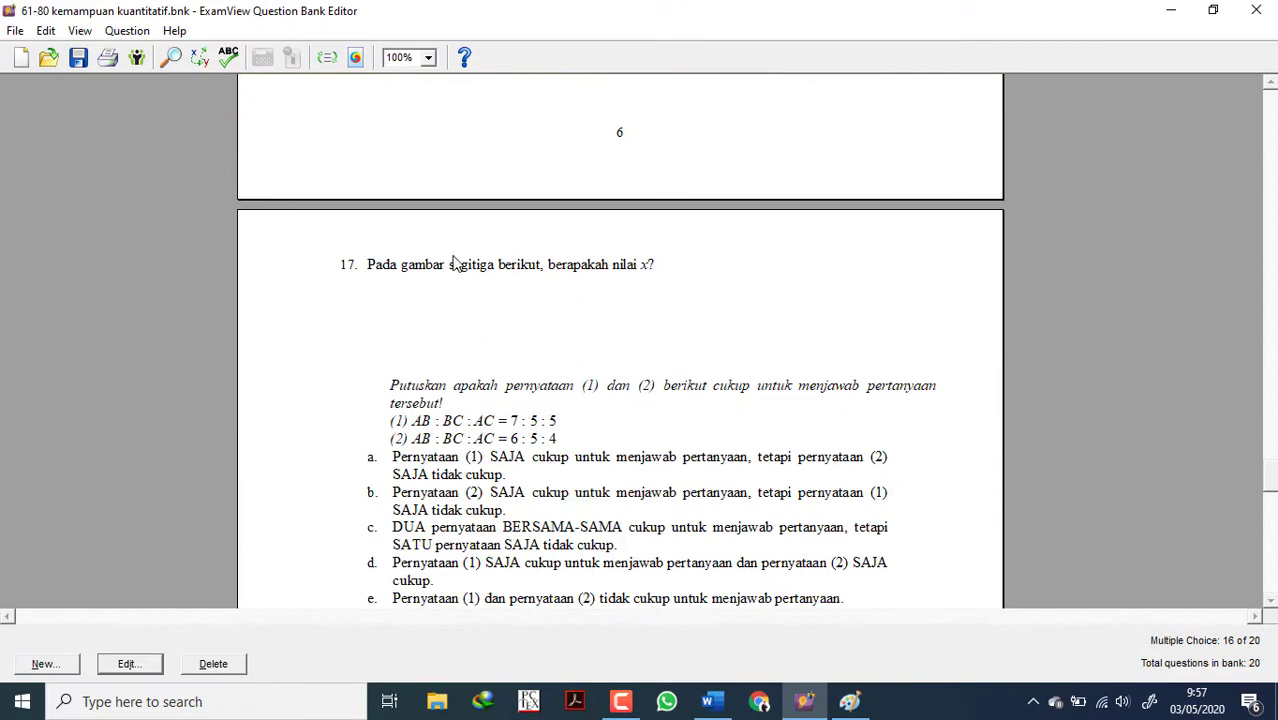
pyautogui.doubleClick(450, 328)
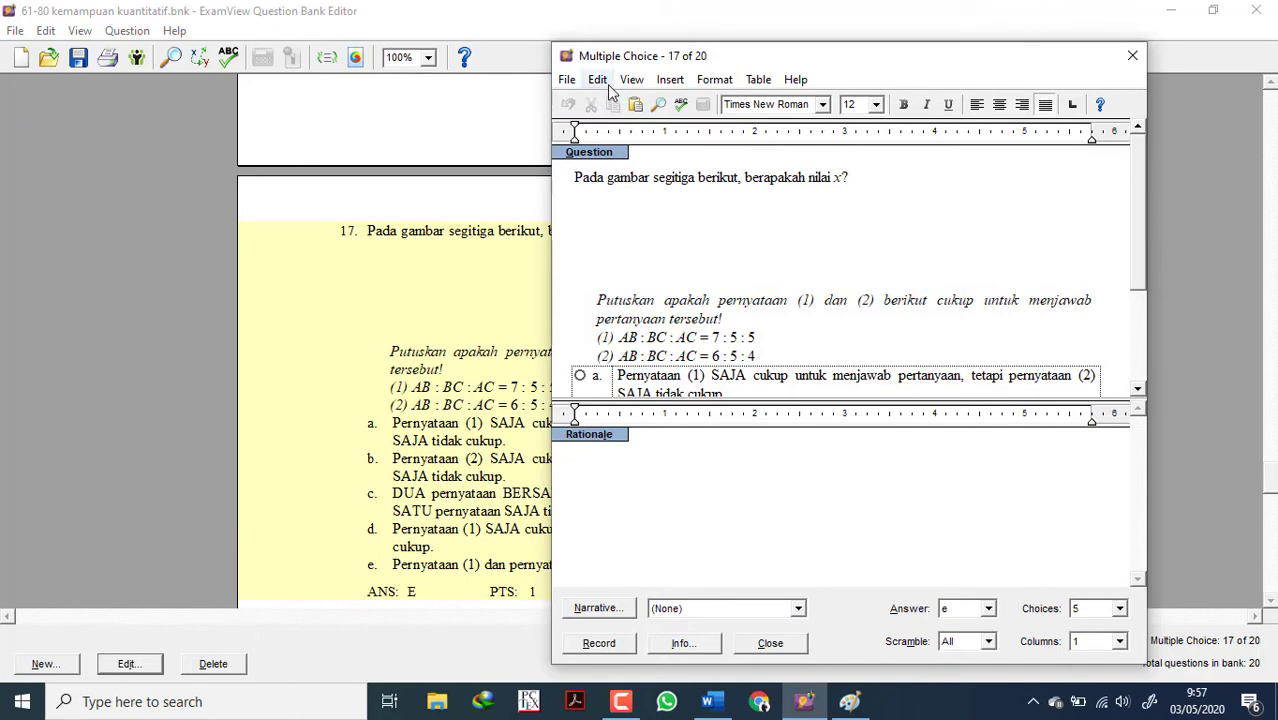
pyautogui.click(598, 80)
pyautogui.moveTo(670, 80)
pyautogui.click(680, 101)
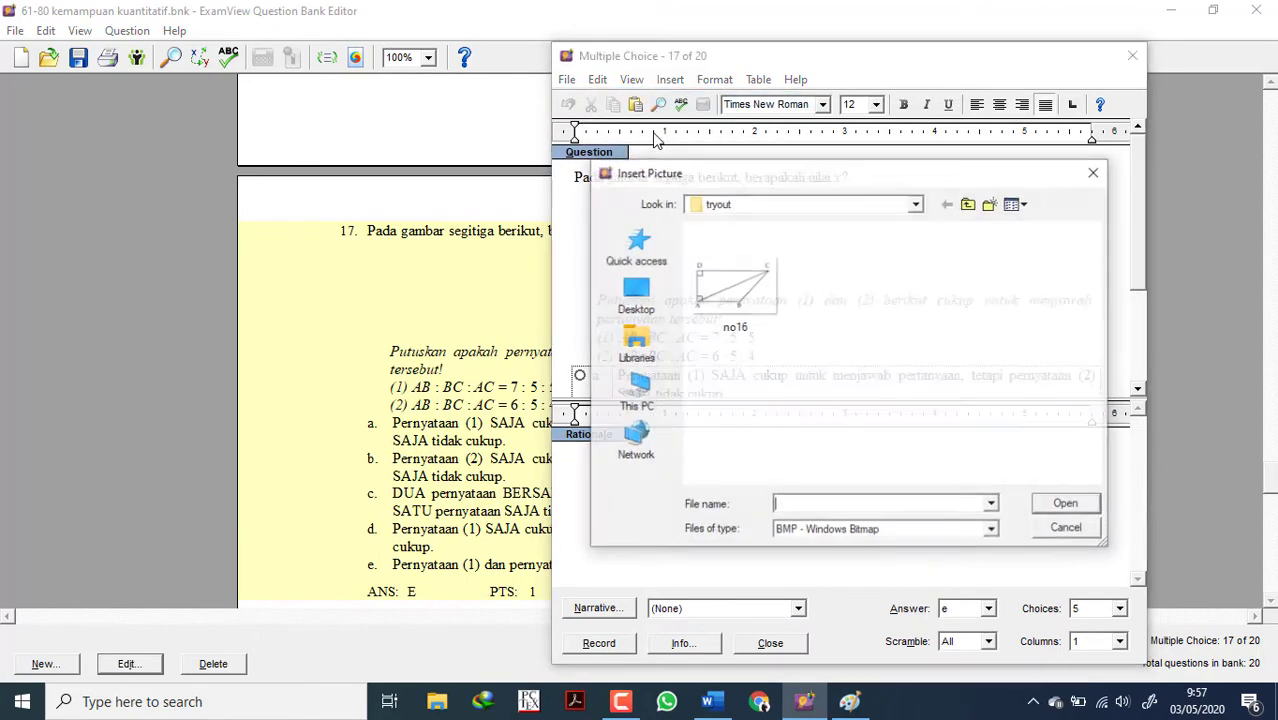
pyautogui.click(768, 208)
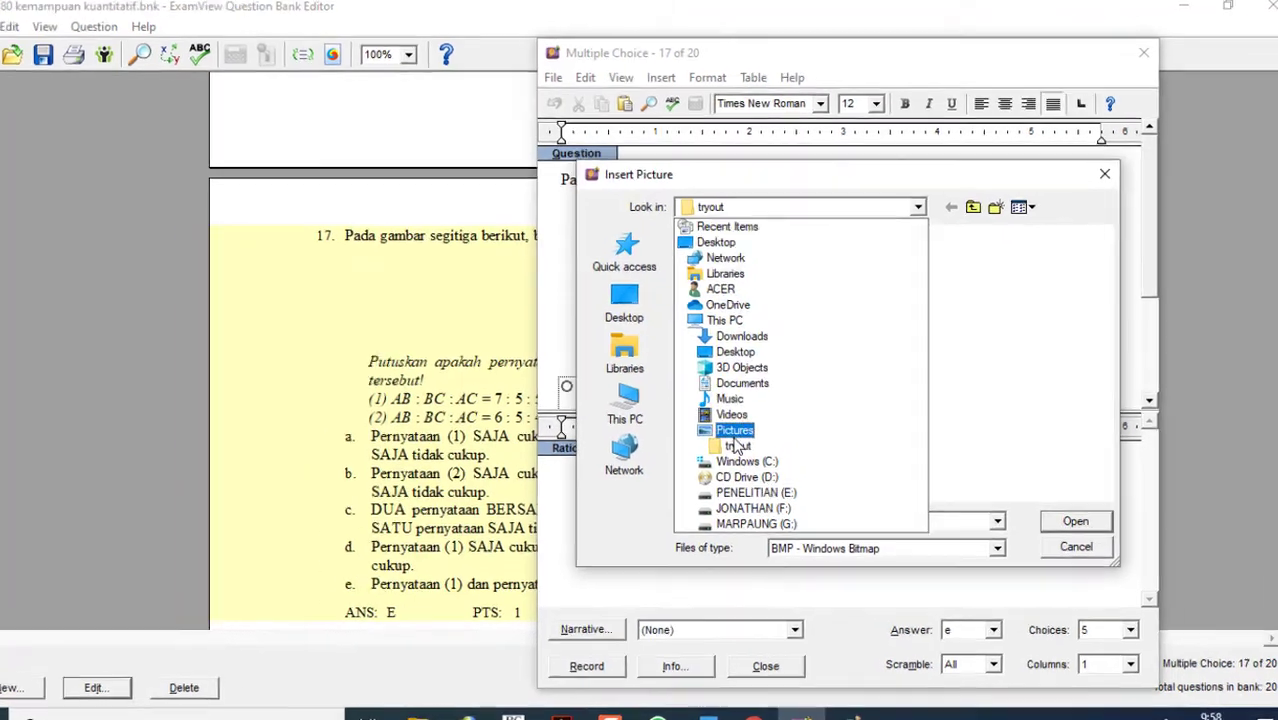
pyautogui.click(740, 417)
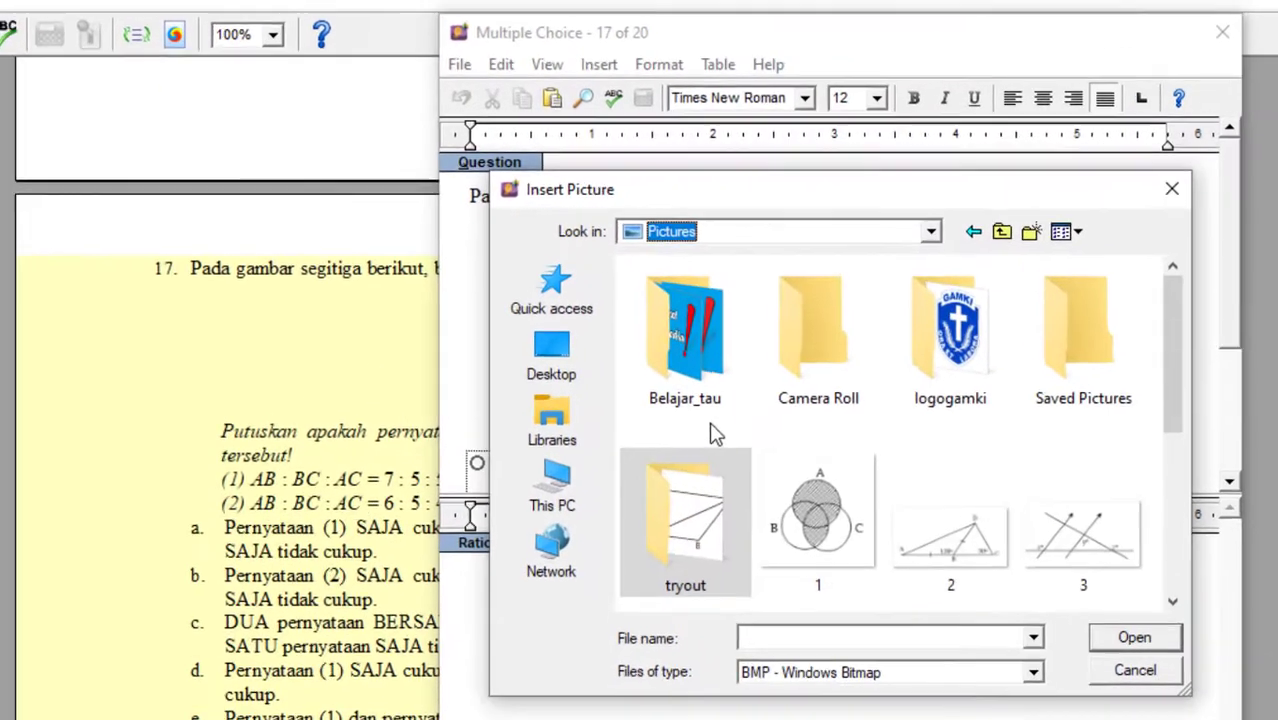
pyautogui.scroll(-3, 715, 432)
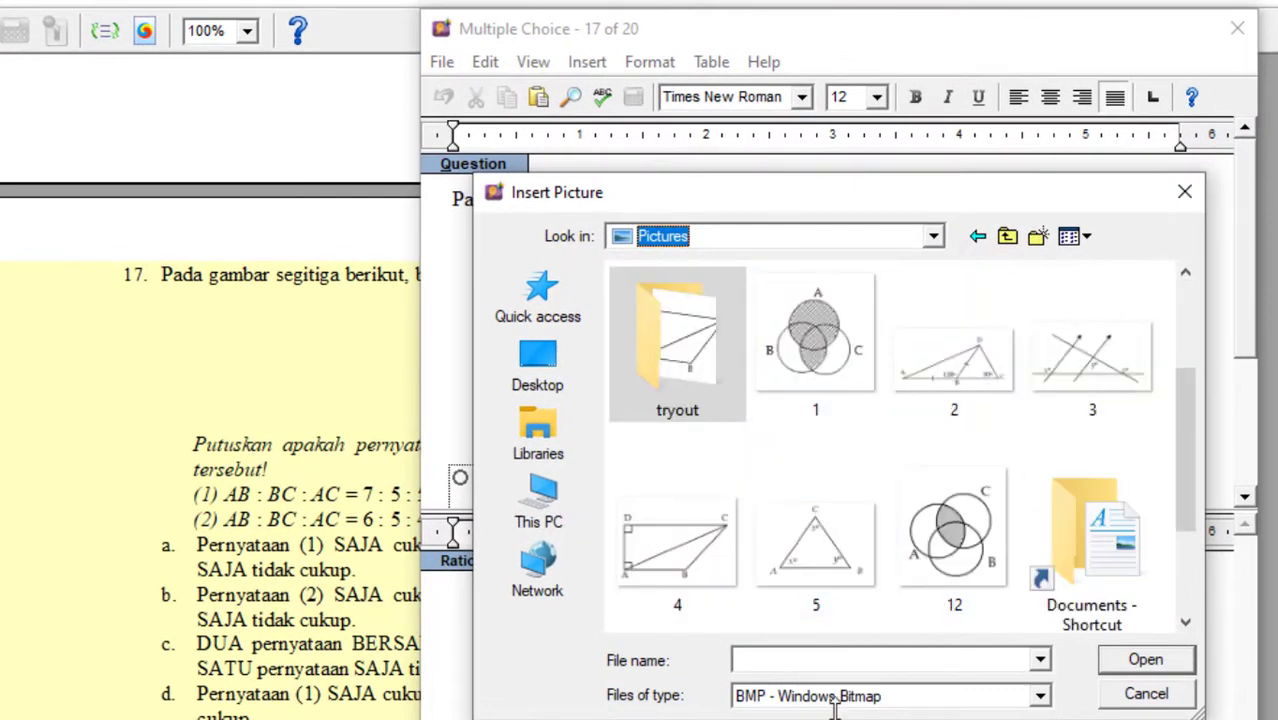
pyautogui.doubleClick(804, 543)
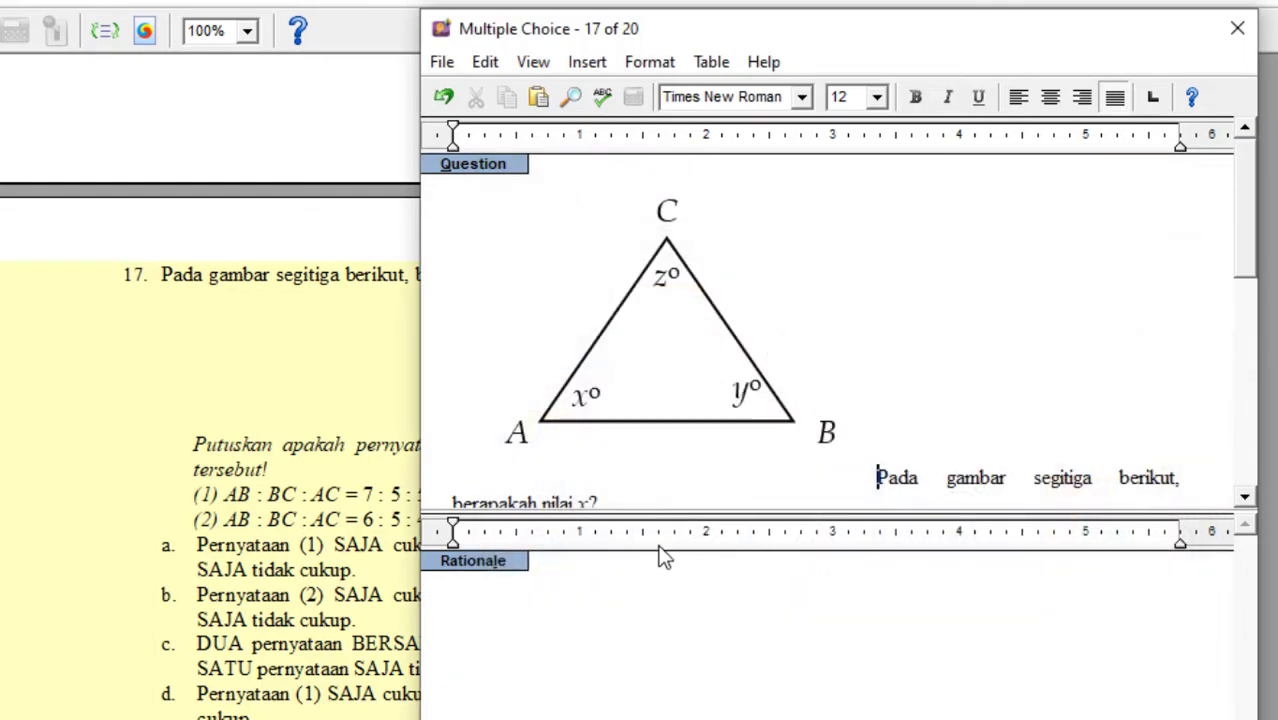
# Record question 17, move its text onto a new line below the triangle picture, and record it again.
pyautogui.hotkey('alt', 'r')
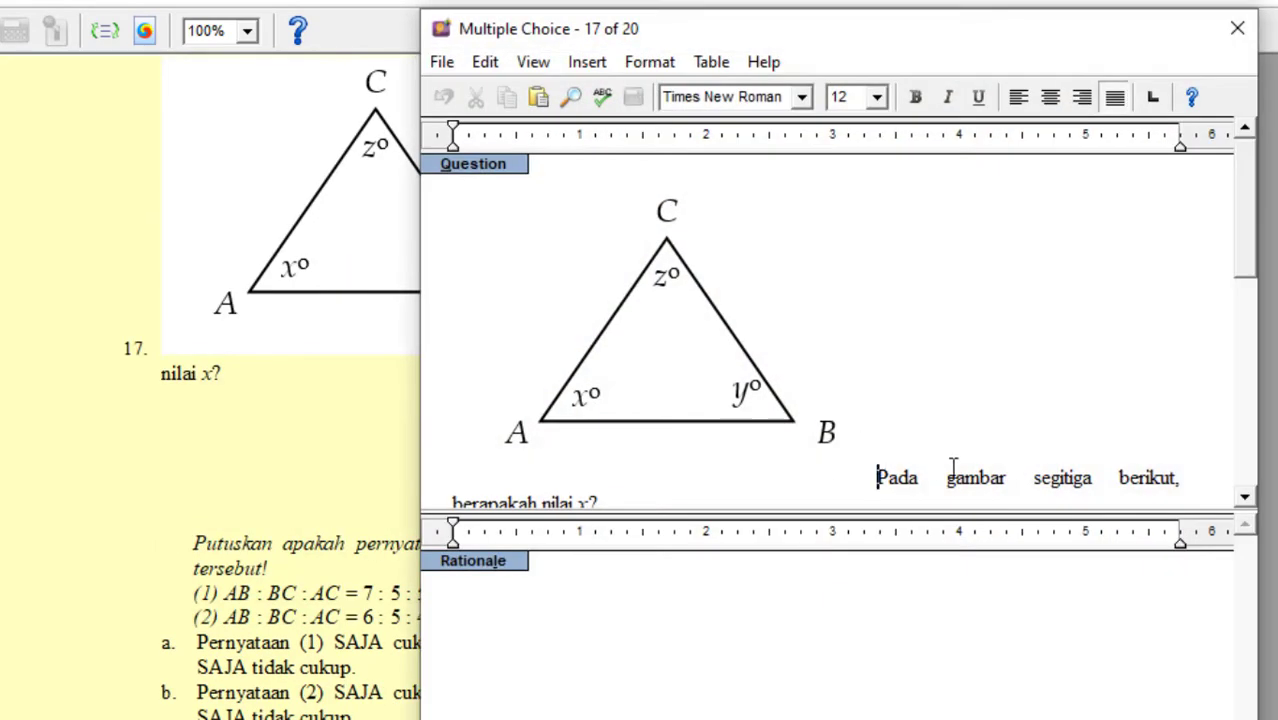
pyautogui.press('Return')
pyautogui.click(619, 710)
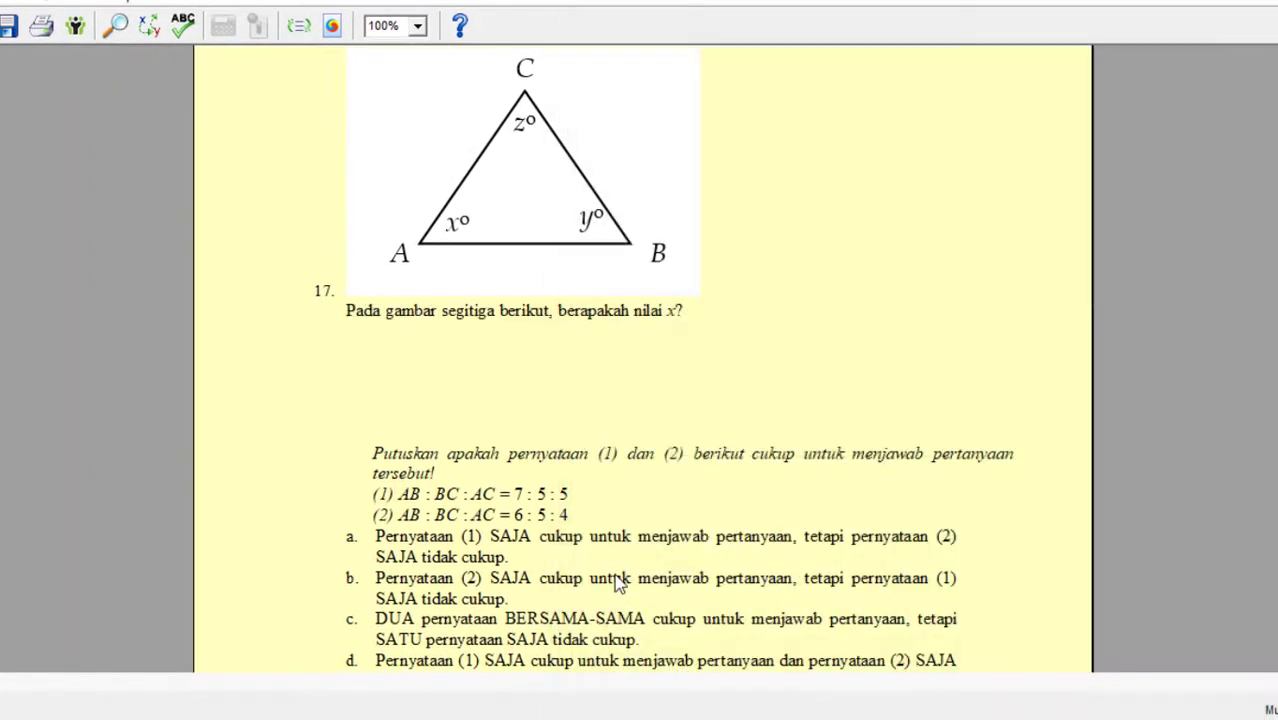
# Move question 17's triangle picture below its first text line, replacing the blank figure there, and record the question.
pyautogui.scroll(-3, 619, 584)
pyautogui.doubleClick(505, 178)
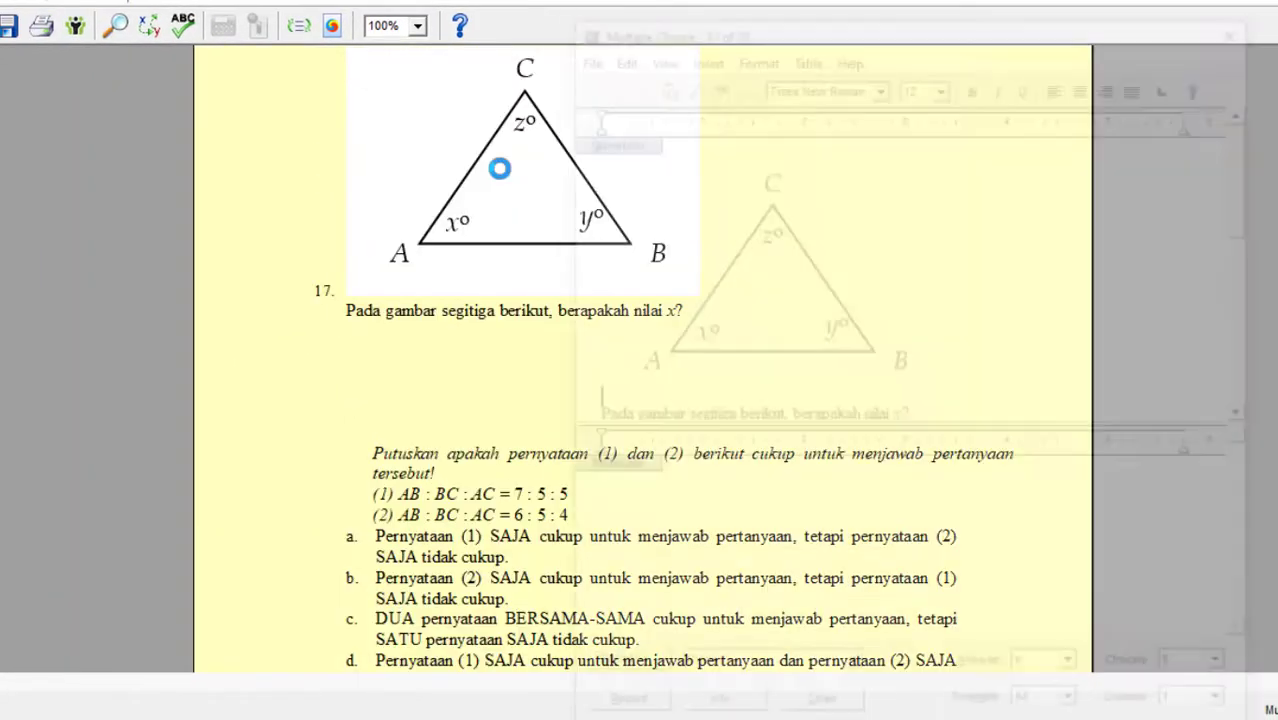
pyautogui.hotkey('ctrl', 'x')
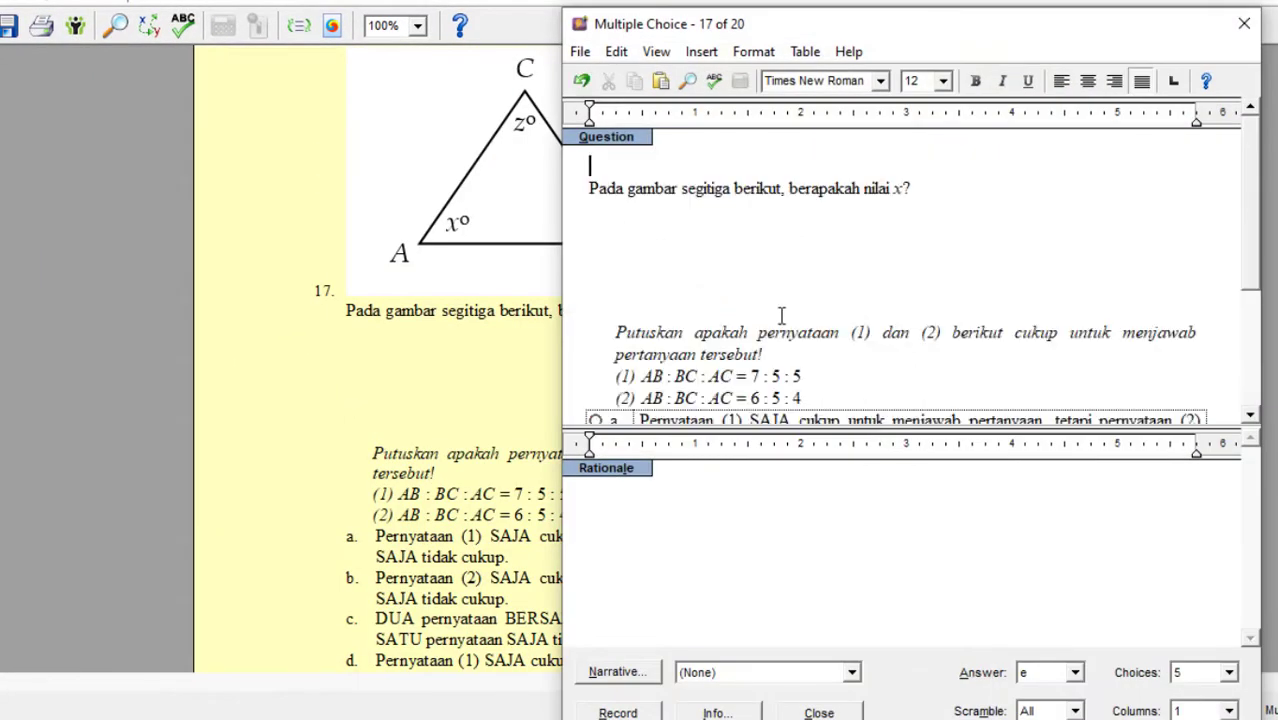
pyautogui.scroll(-1, 645, 218)
pyautogui.click(644, 218)
pyautogui.press('Delete')
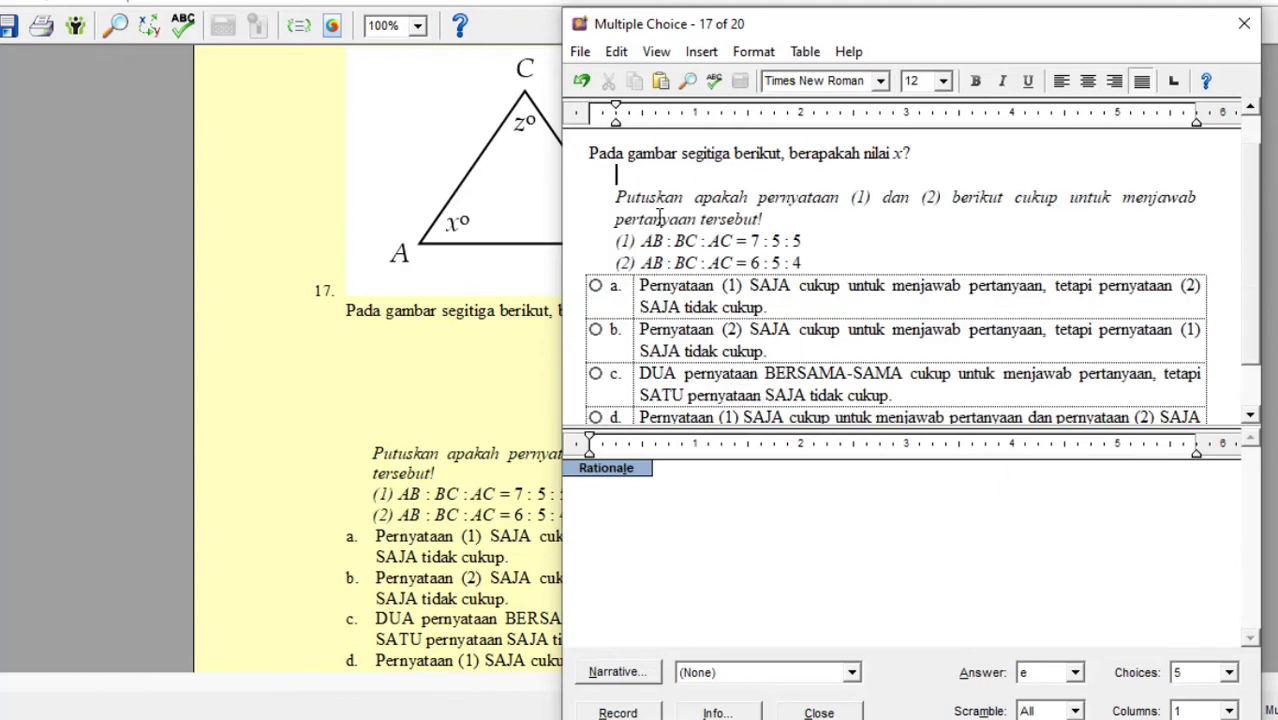
pyautogui.hotkey('ctrl', 'v')
pyautogui.click(618, 712)
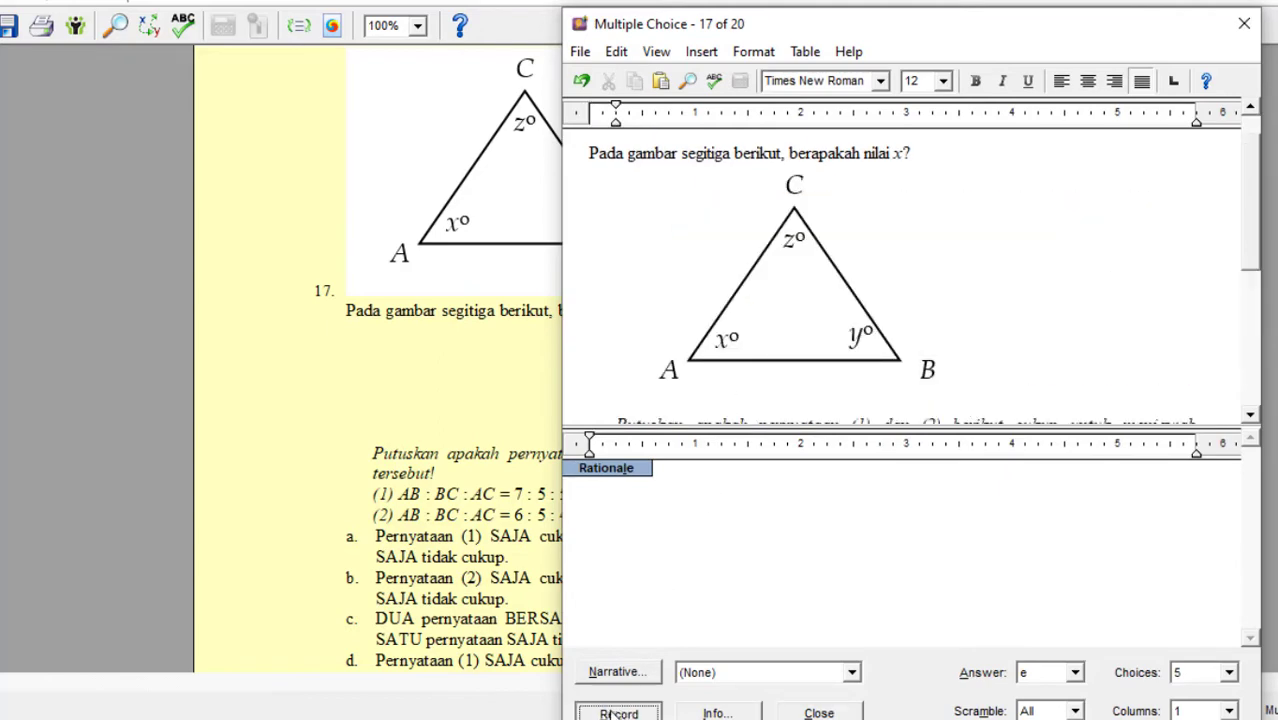
# Replace the blank figure at the start of question 15 with picture 3 from the Pictures folder and record the question.
pyautogui.scroll(-9, 563, 512)
pyautogui.scroll(10, 553, 452)
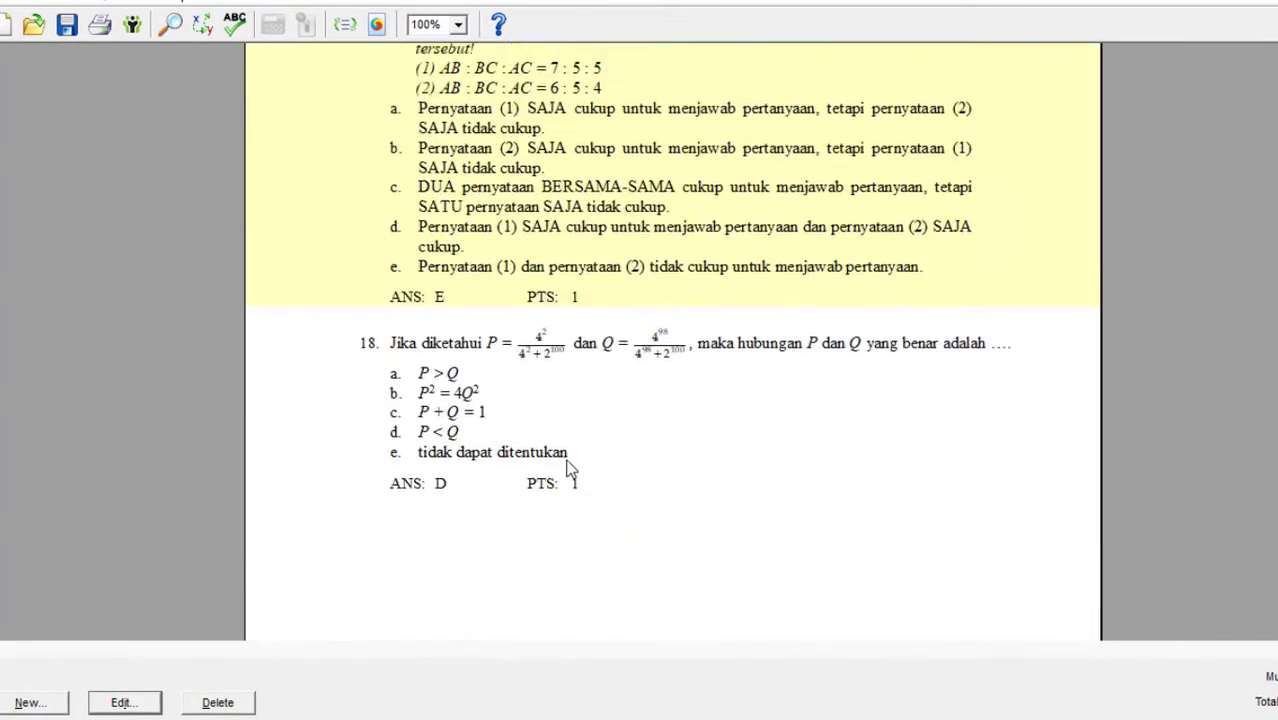
pyautogui.scroll(5, 535, 450)
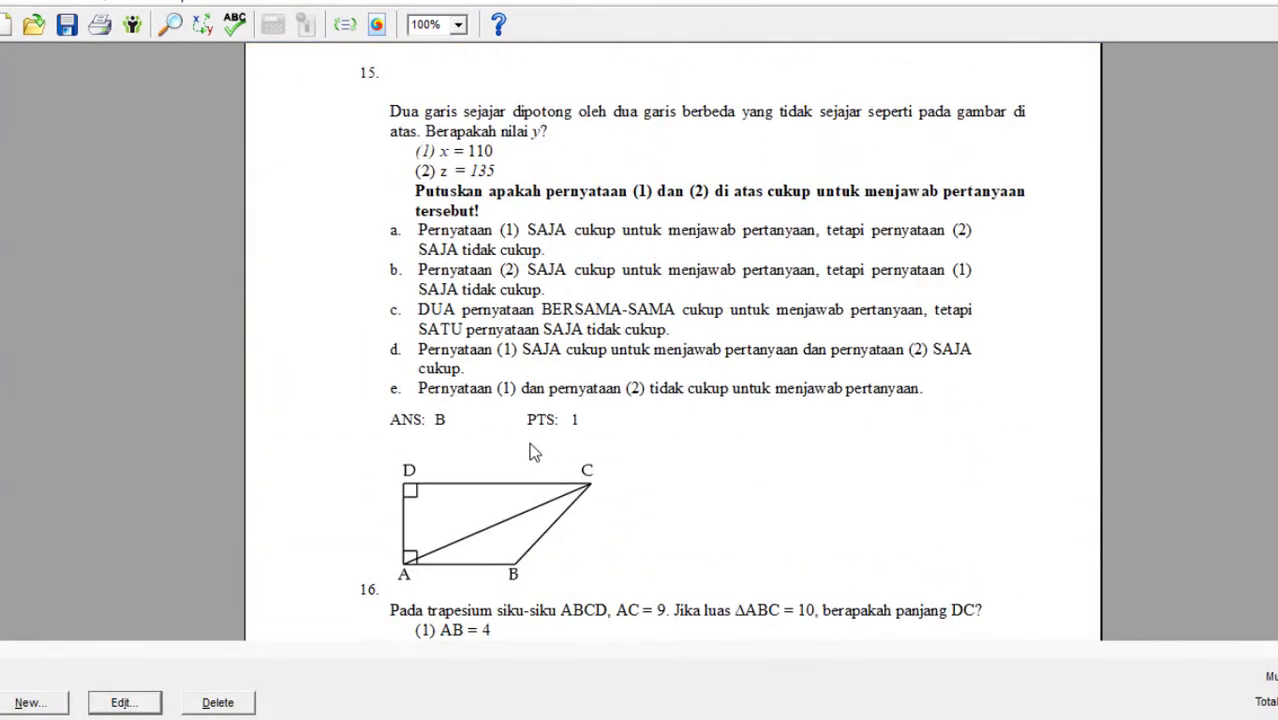
pyautogui.doubleClick(533, 450)
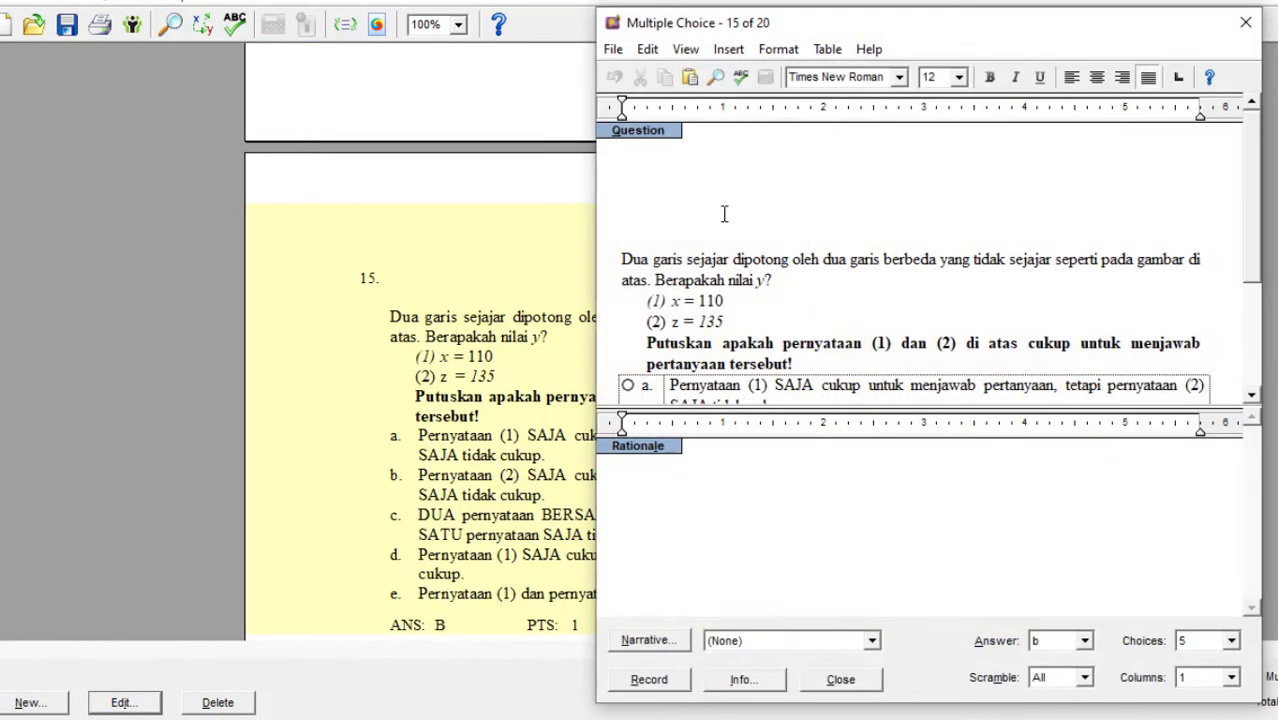
pyautogui.click(723, 212)
pyautogui.press('Delete')
pyautogui.click(728, 49)
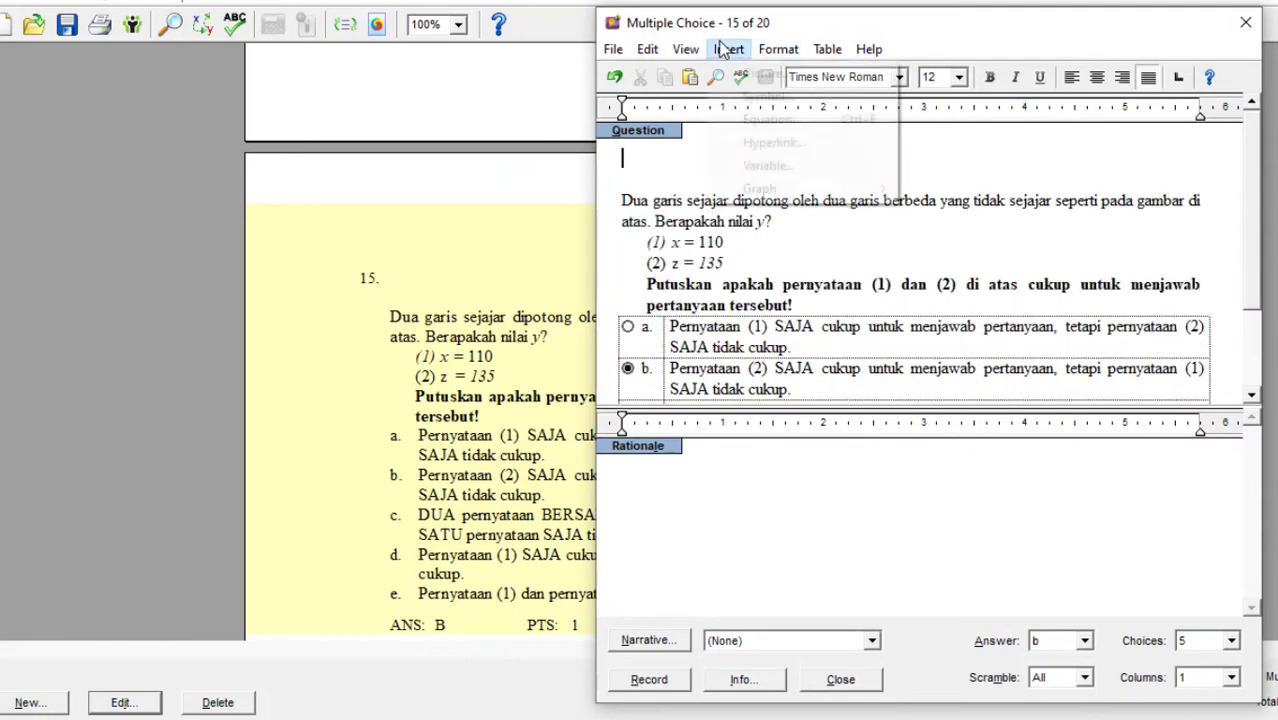
pyautogui.click(760, 74)
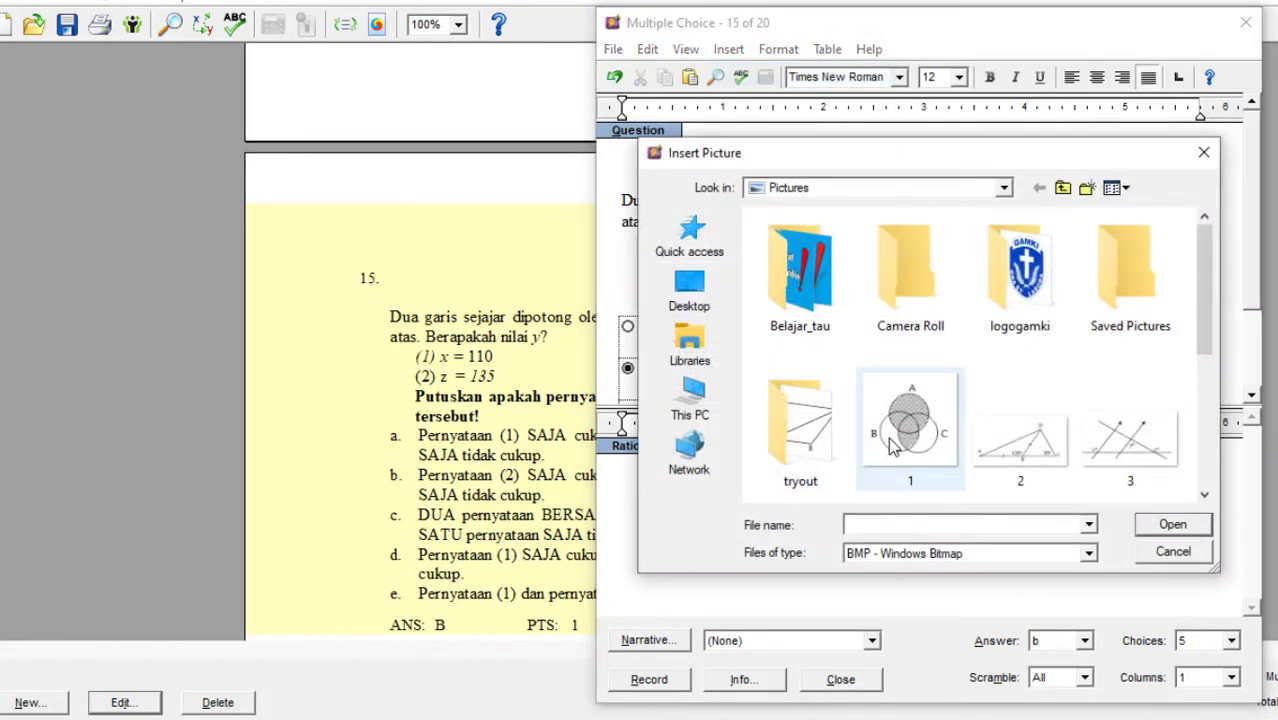
pyautogui.scroll(-2, 888, 437)
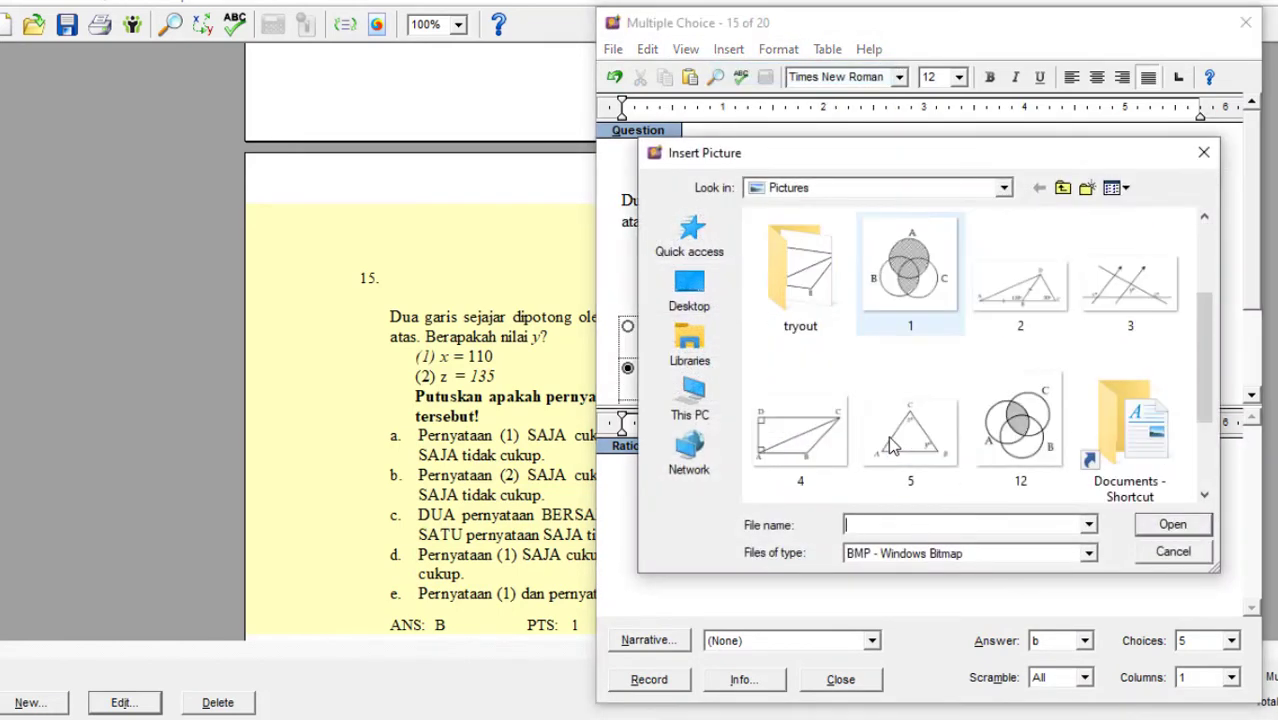
pyautogui.doubleClick(1132, 292)
pyautogui.click(660, 676)
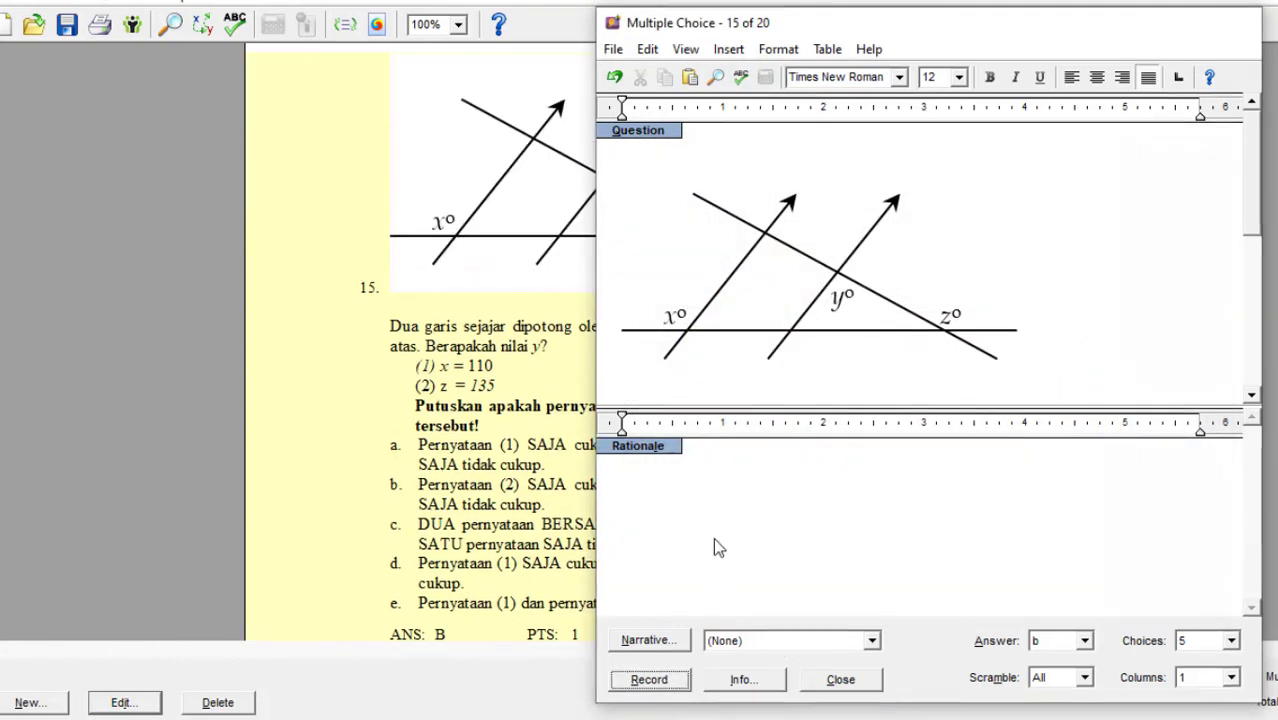
# Replace the blank figure above question 14's text with picture 2 from the Pictures folder and record the question.
pyautogui.scroll(3, 609, 458)
pyautogui.scroll(5, 600, 450)
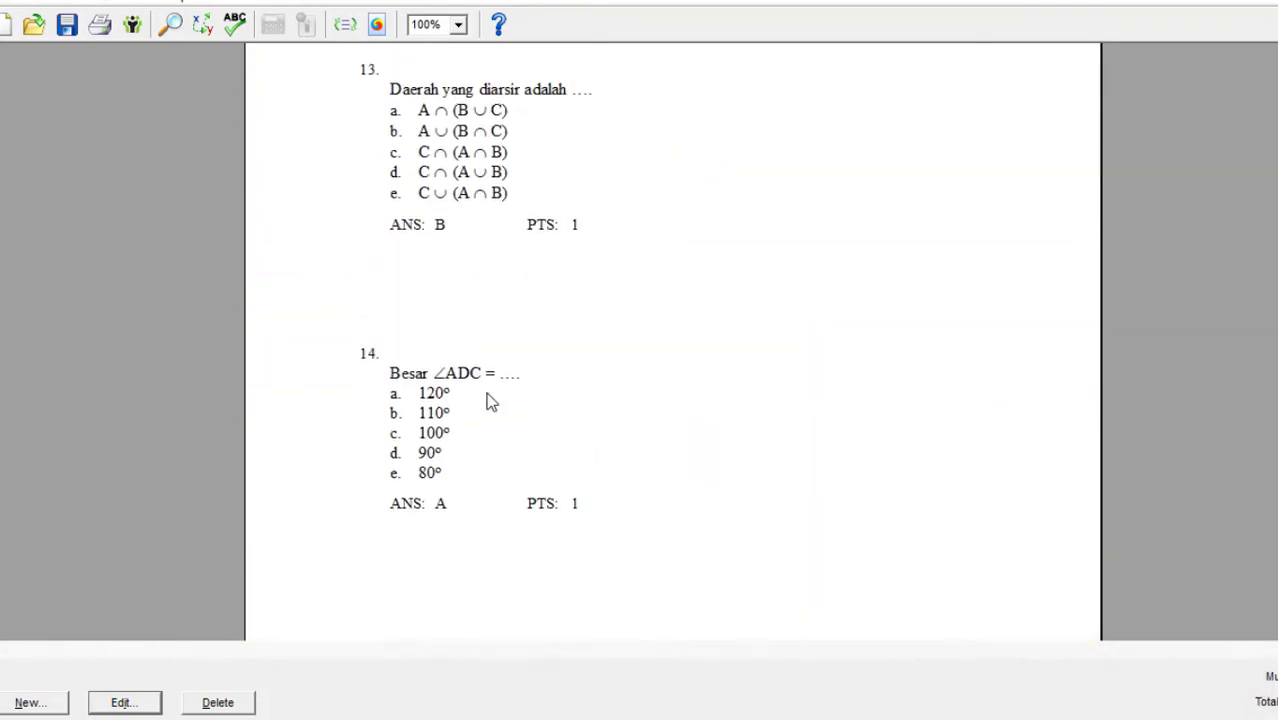
pyautogui.doubleClick(527, 392)
pyautogui.click(690, 197)
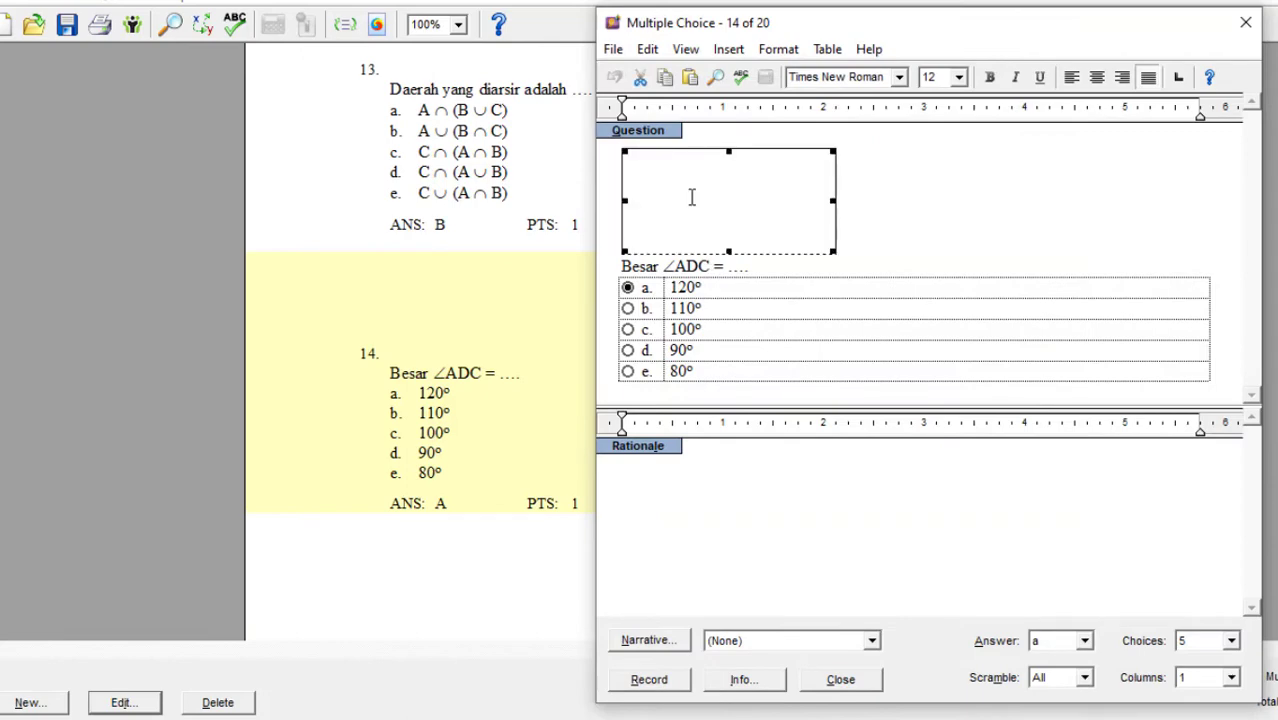
pyautogui.press('Delete')
pyautogui.click(729, 49)
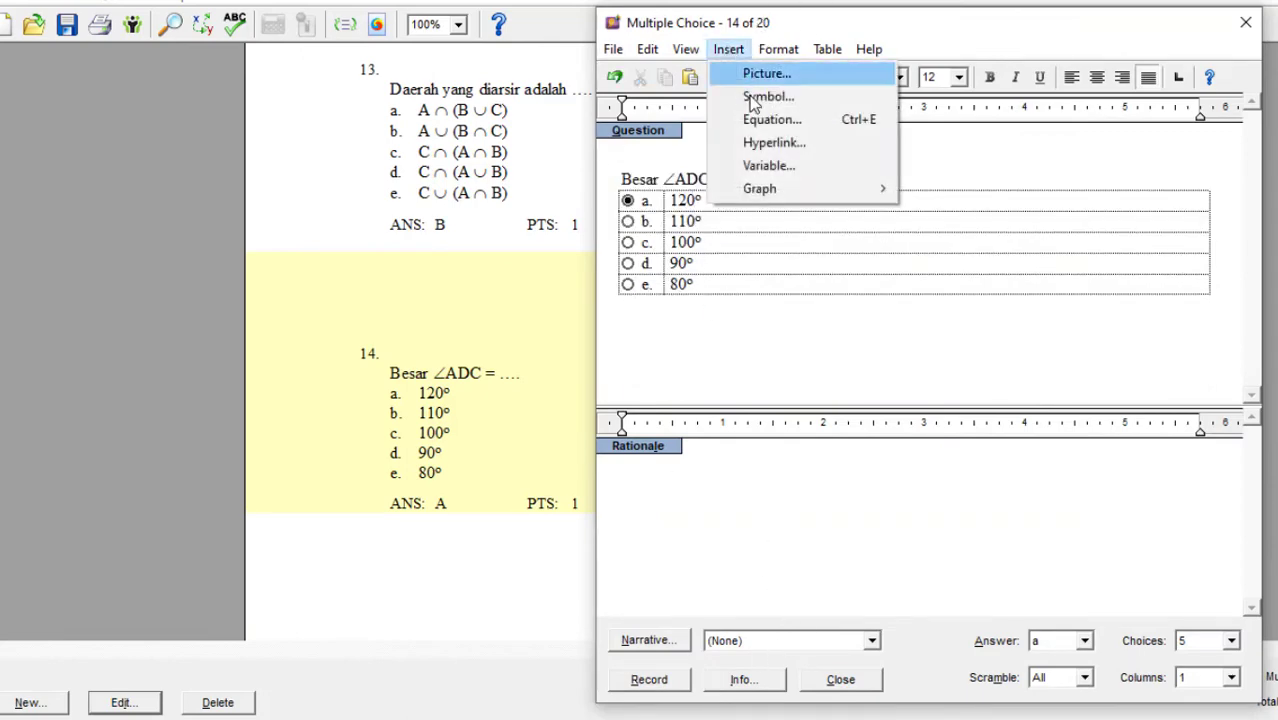
pyautogui.click(755, 70)
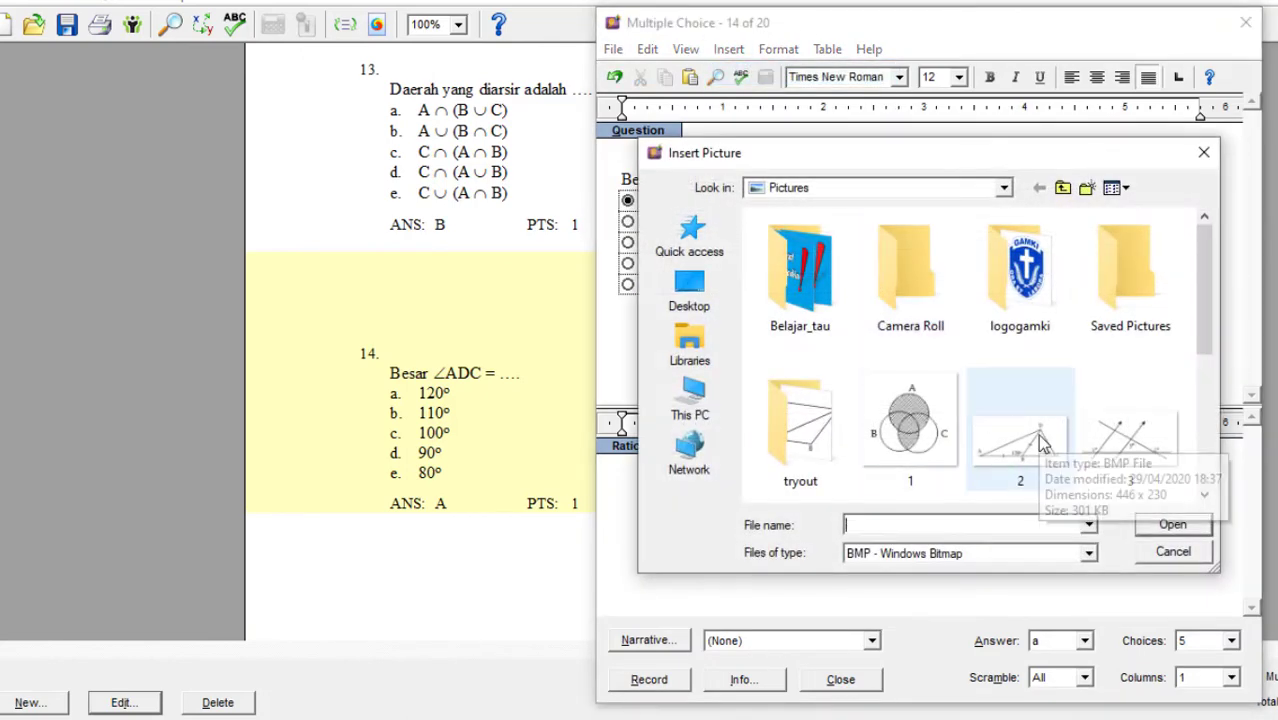
pyautogui.doubleClick(1040, 447)
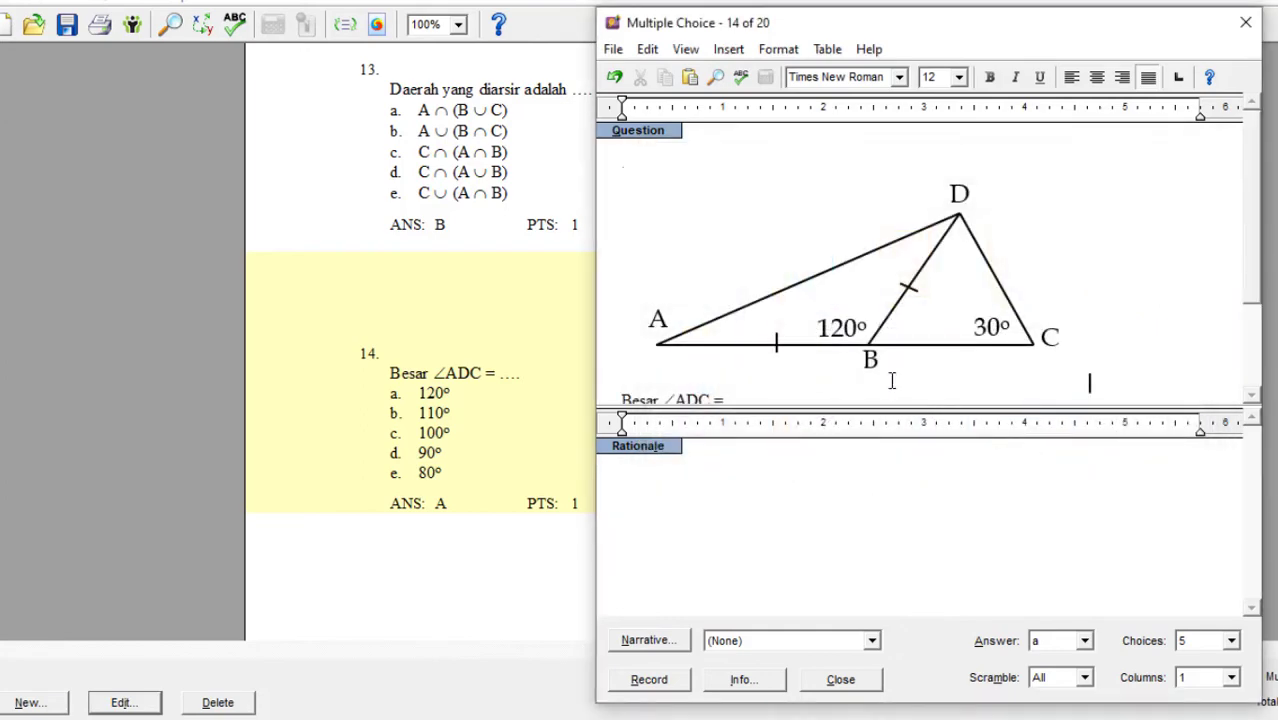
pyautogui.click(649, 680)
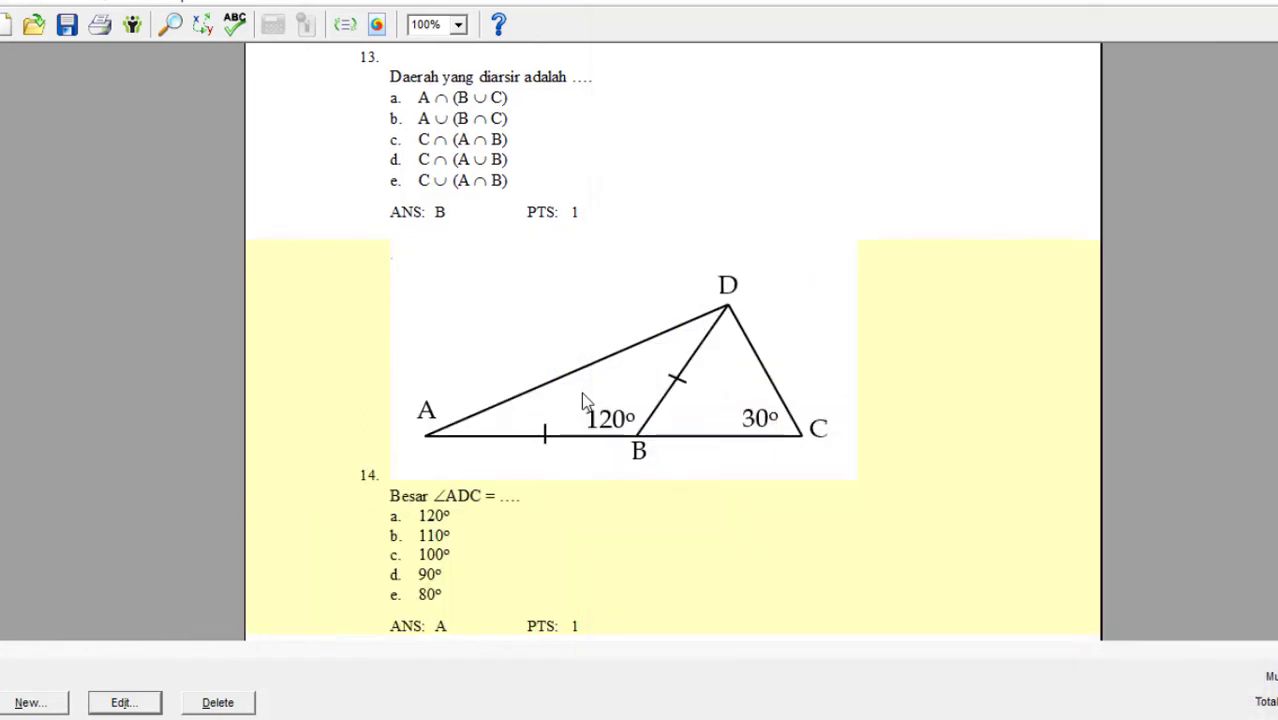
# Check question 13's figure in the Word document, replace its blank figure with picture 1 from the Pictures folder, and record the question.
pyautogui.scroll(5, 578, 392)
pyautogui.click(455, 478)
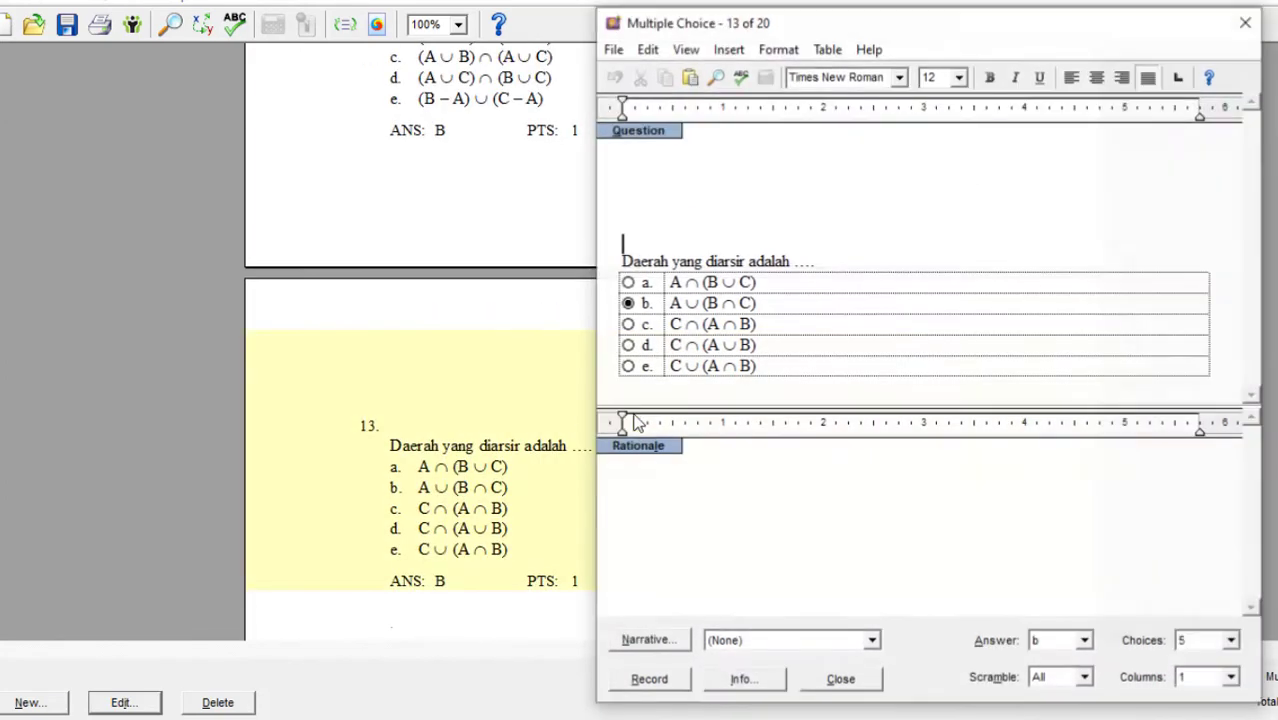
pyautogui.press('Delete')
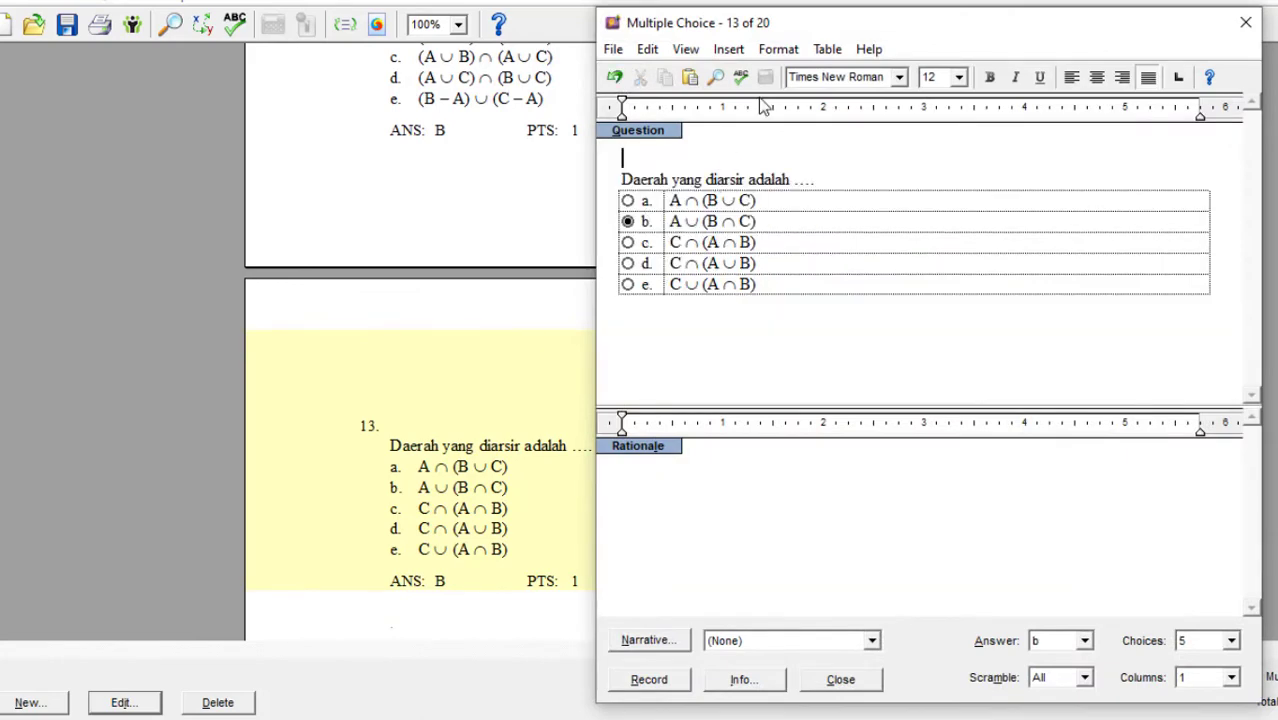
pyautogui.click(728, 50)
pyautogui.click(746, 74)
pyautogui.scroll(-2, 907, 420)
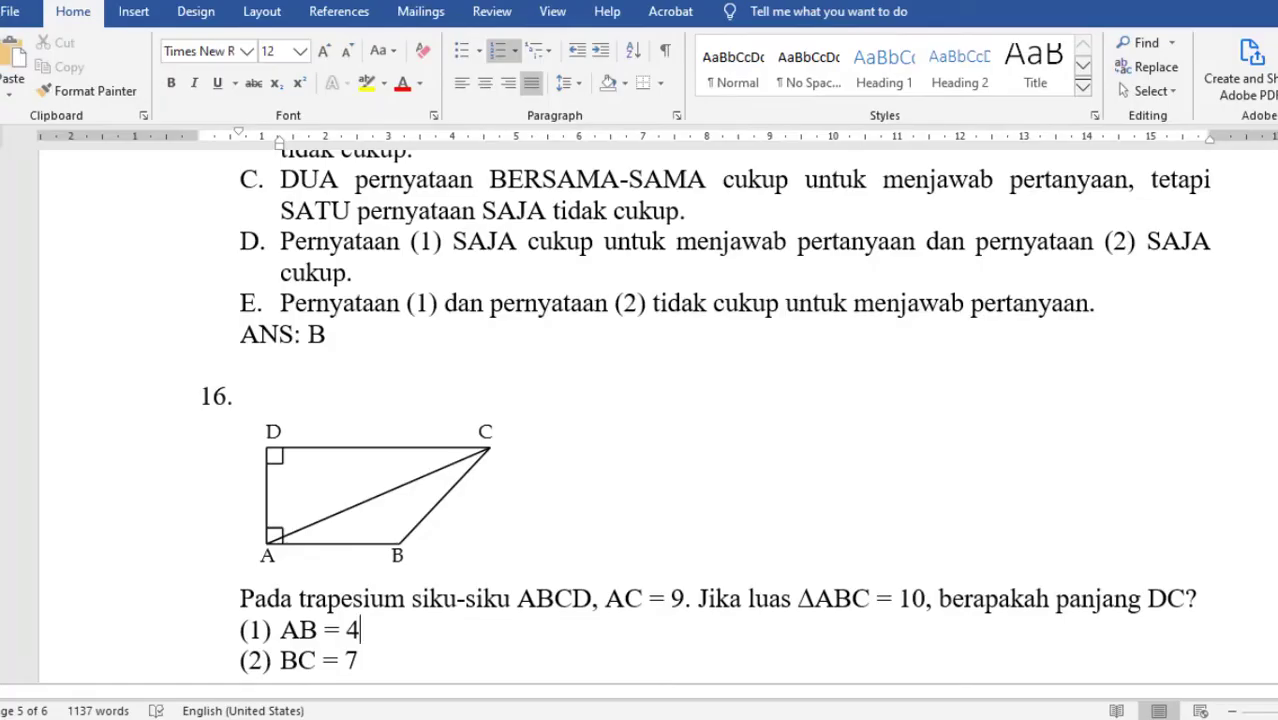
pyautogui.scroll(20, 707, 476)
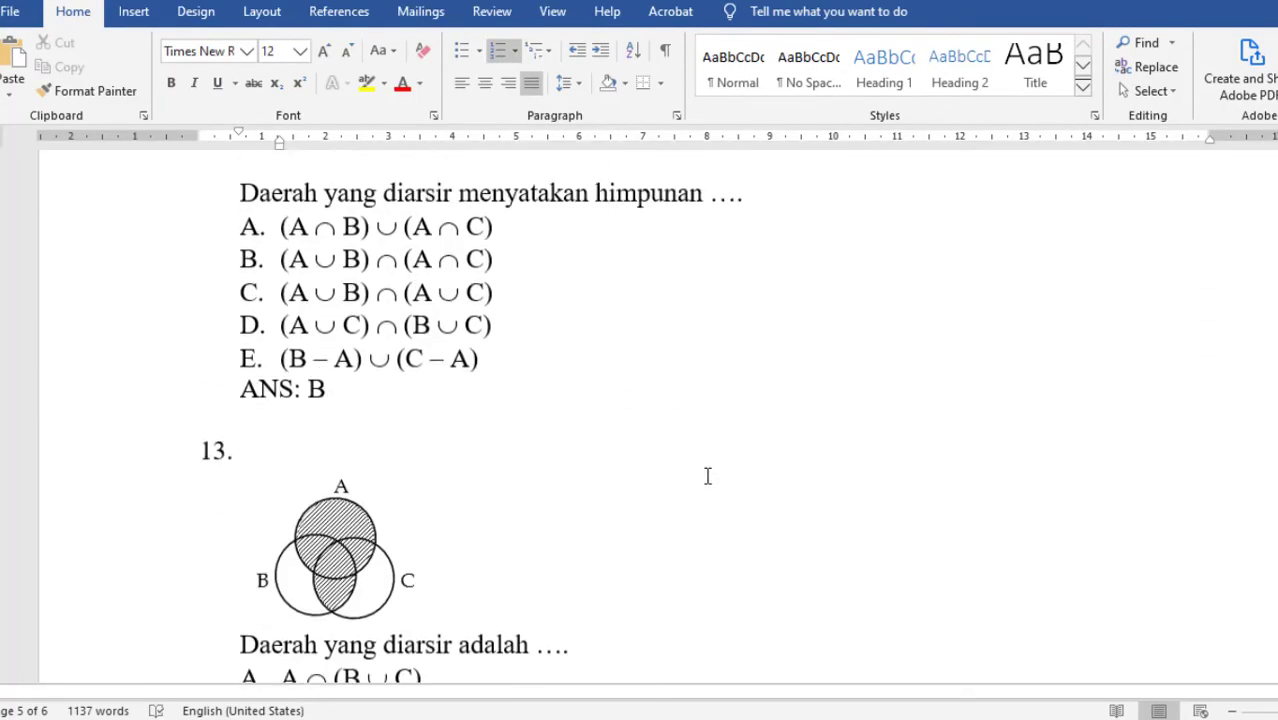
pyautogui.scroll(-4, 707, 476)
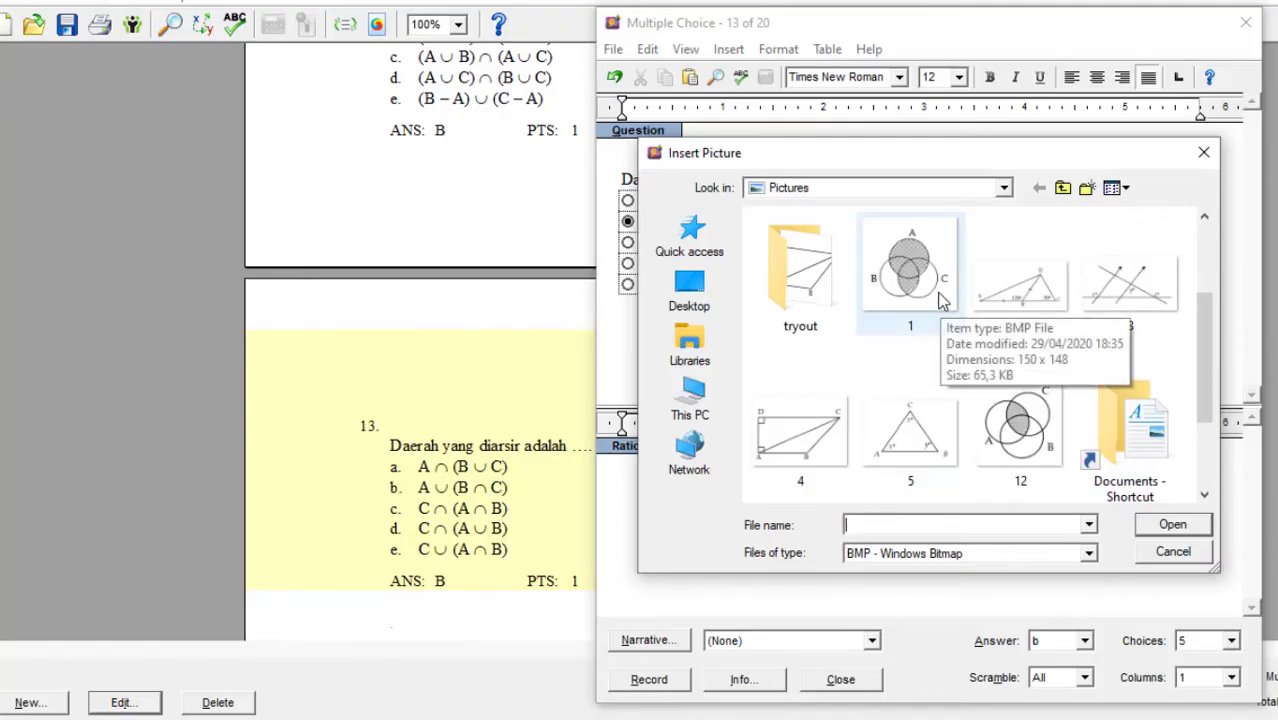
pyautogui.doubleClick(925, 285)
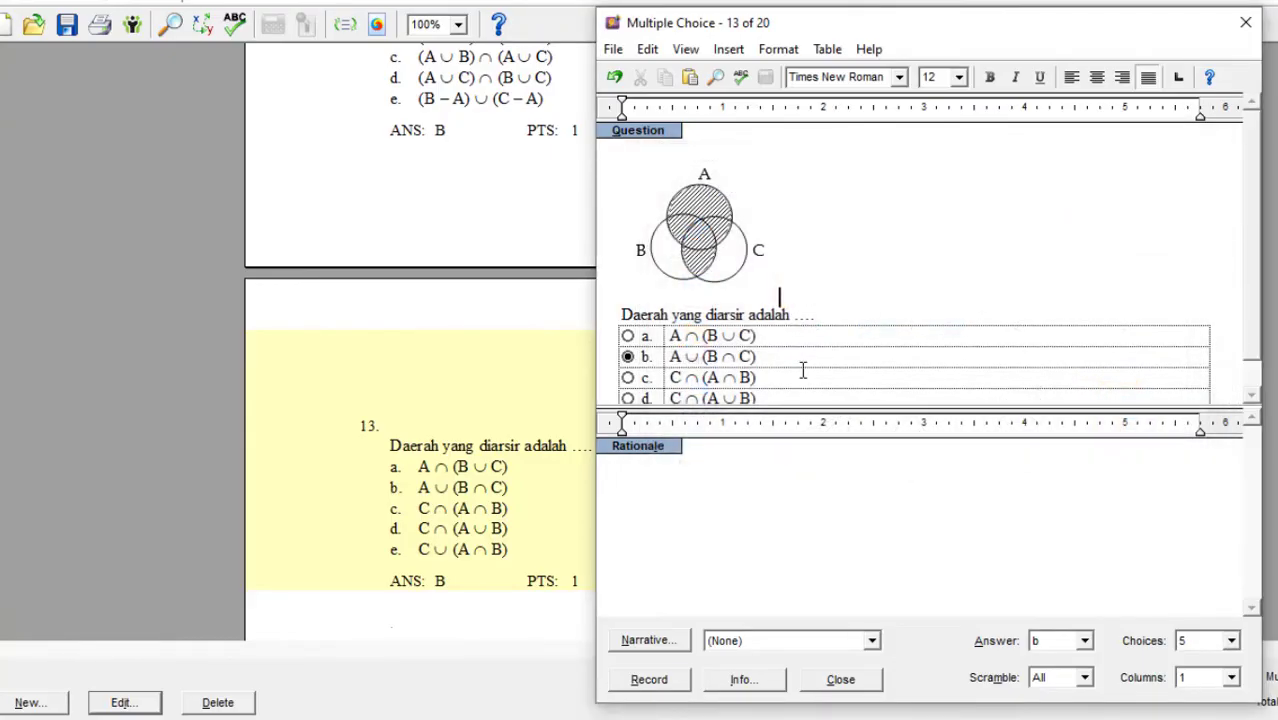
pyautogui.click(688, 680)
# Replace the blank figure above question 12's text with the Venn diagram picture 12 from the Pictures folder and record the question.
pyautogui.scroll(3, 620, 530)
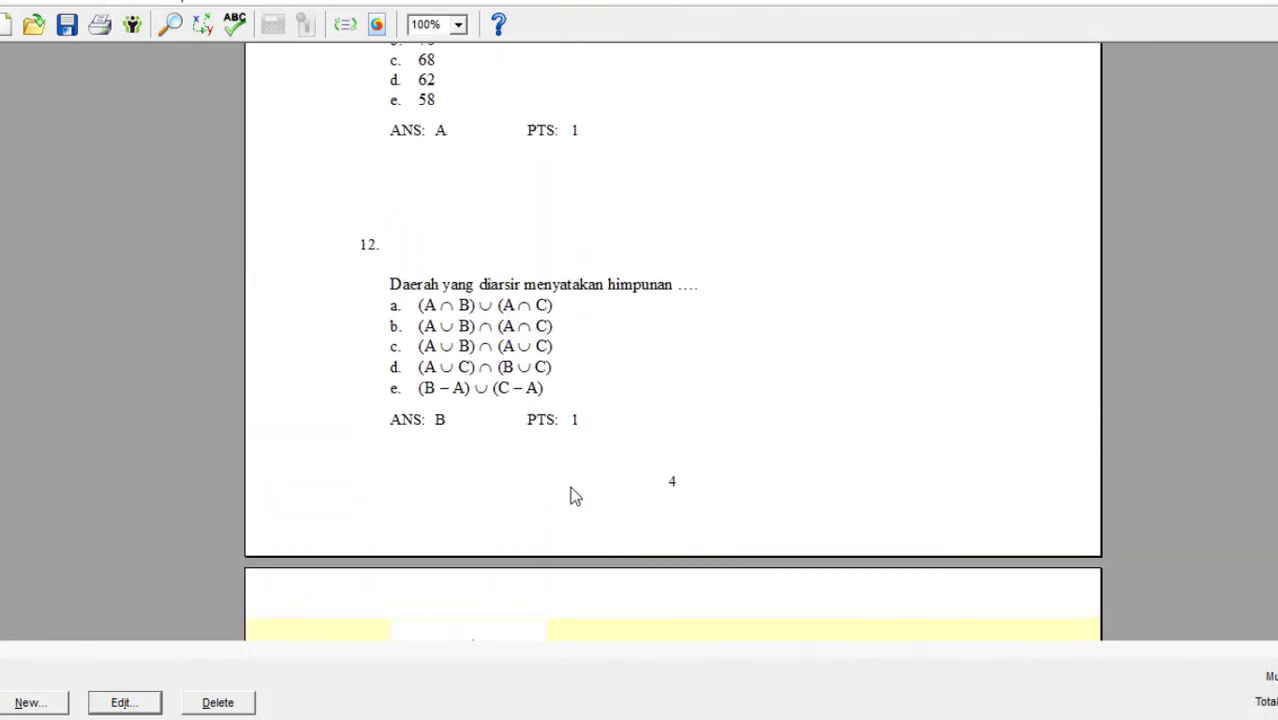
pyautogui.doubleClick(514, 385)
pyautogui.press('BackSpace')
pyautogui.press('BackSpace')
pyautogui.press('BackSpace')
pyautogui.press('BackSpace')
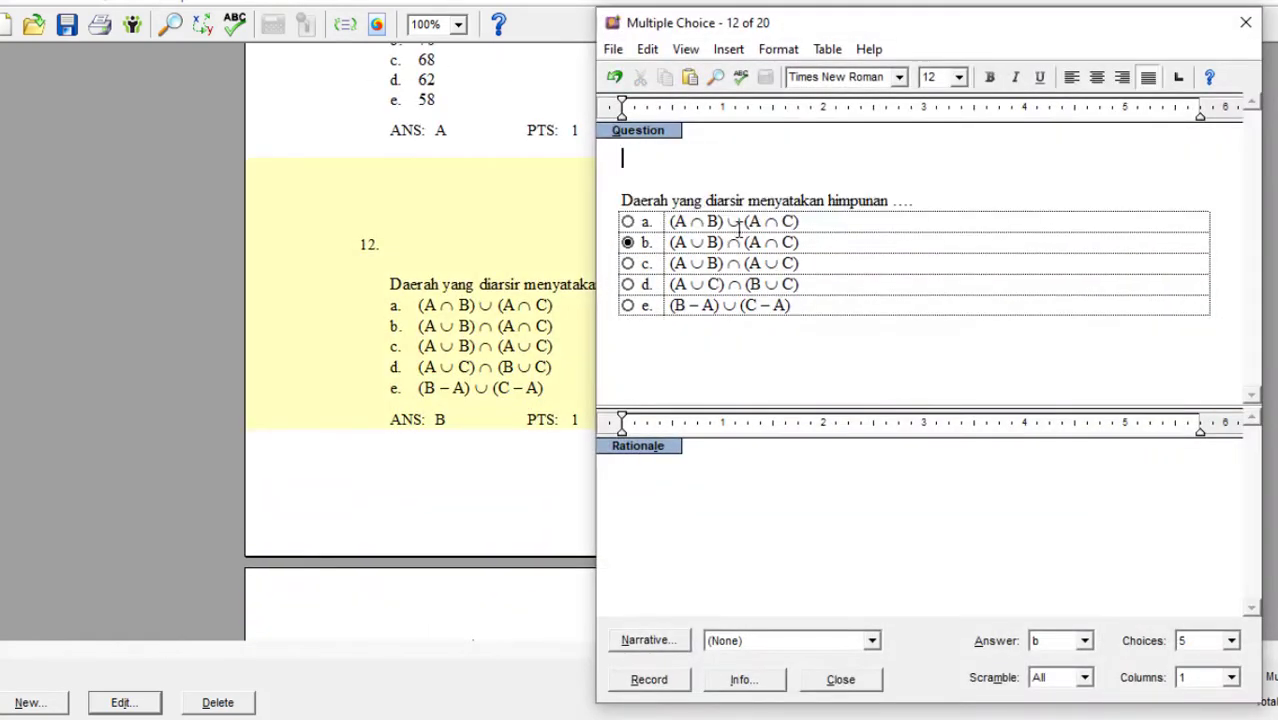
pyautogui.click(729, 48)
pyautogui.click(758, 73)
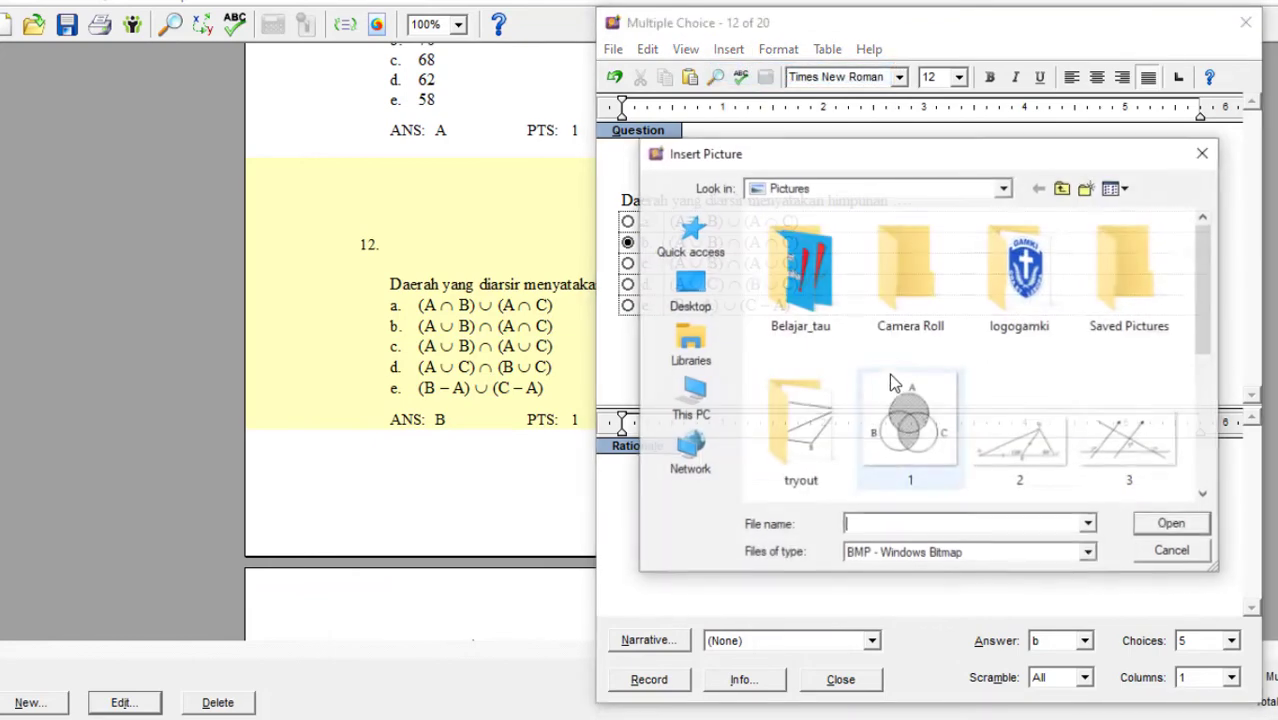
pyautogui.doubleClick(1008, 255)
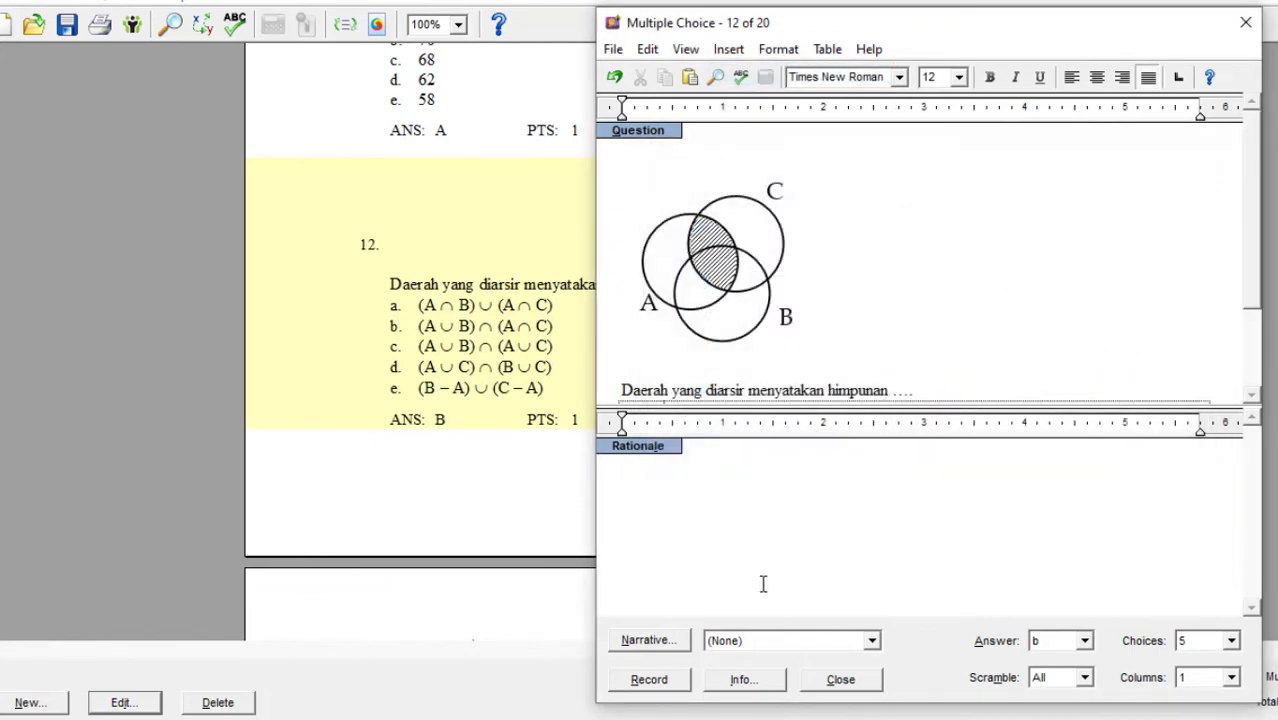
pyautogui.click(649, 679)
# Look over the corrected questions and start exporting the question bank in Blackboard 6.0-7.0 format.
pyautogui.scroll(10, 672, 535)
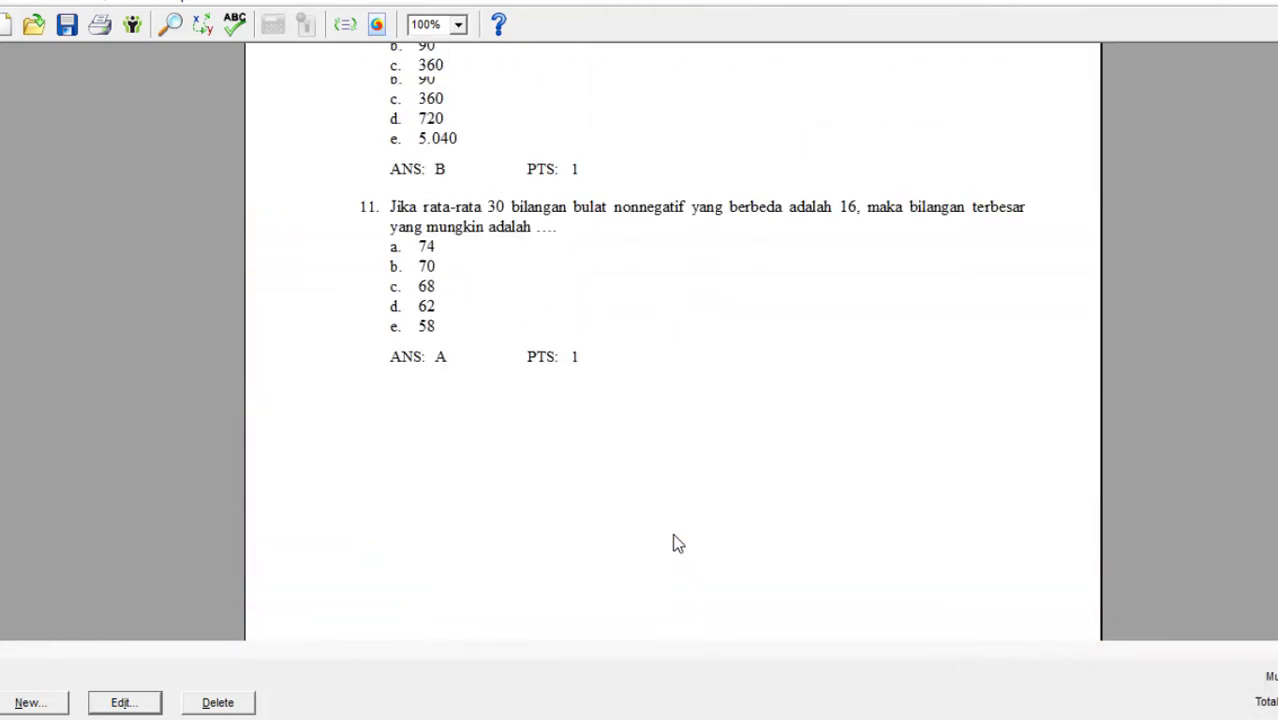
pyautogui.scroll(-5, 673, 540)
pyautogui.scroll(-20, 673, 340)
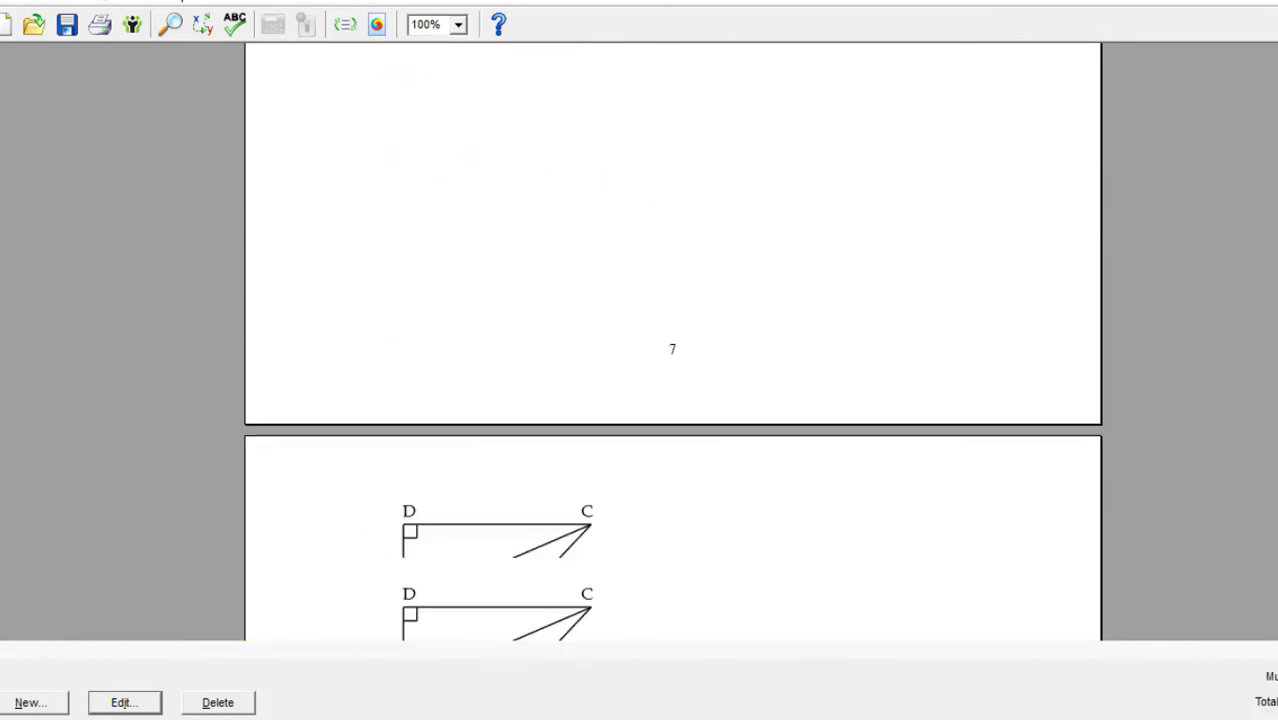
pyautogui.scroll(6, 665, 346)
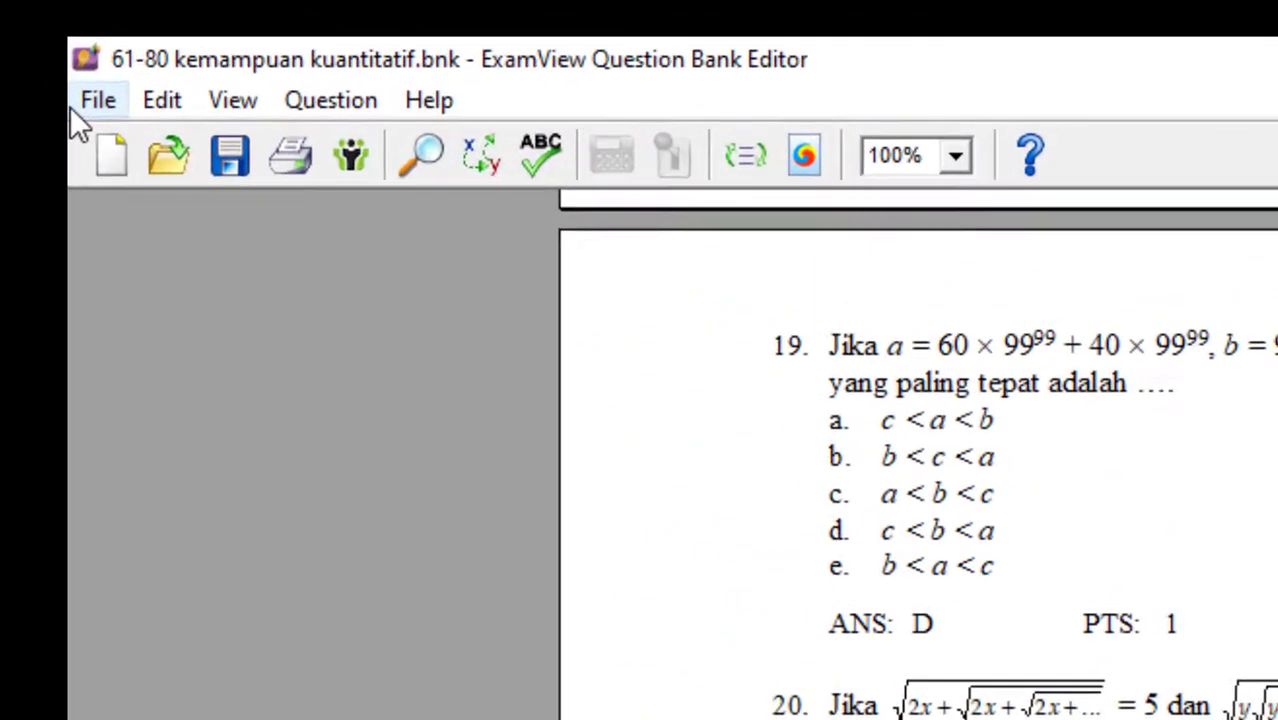
pyautogui.click(20, 33)
pyautogui.moveTo(183, 277)
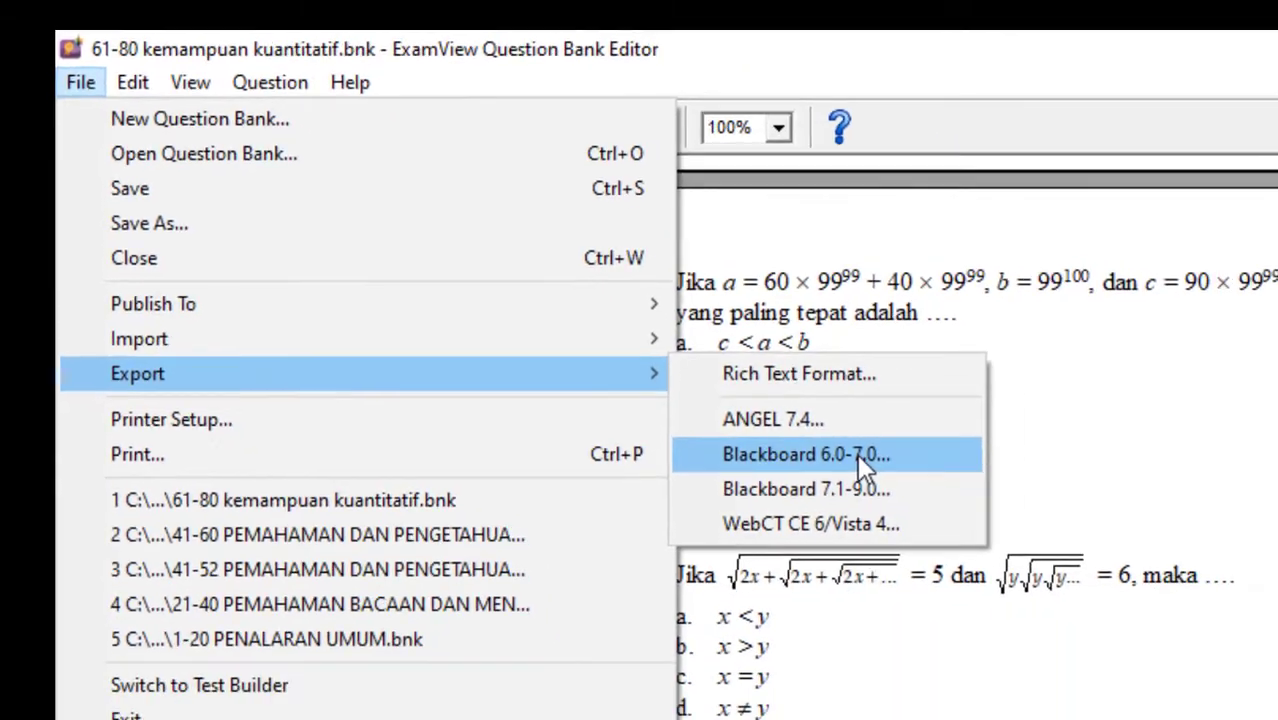
pyautogui.click(1031, 565)
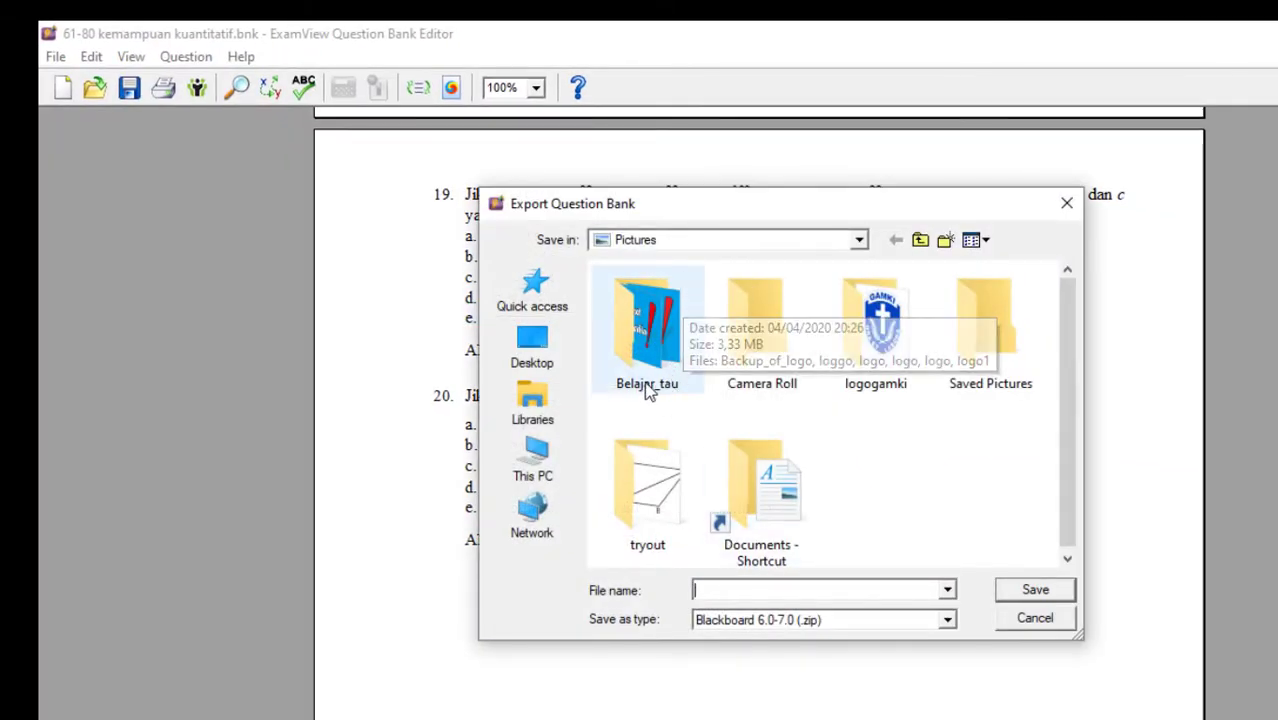
# Save the Blackboard export file as sesi4 in the Pictures folder's tryout subfolder.
pyautogui.doubleClick(645, 505)
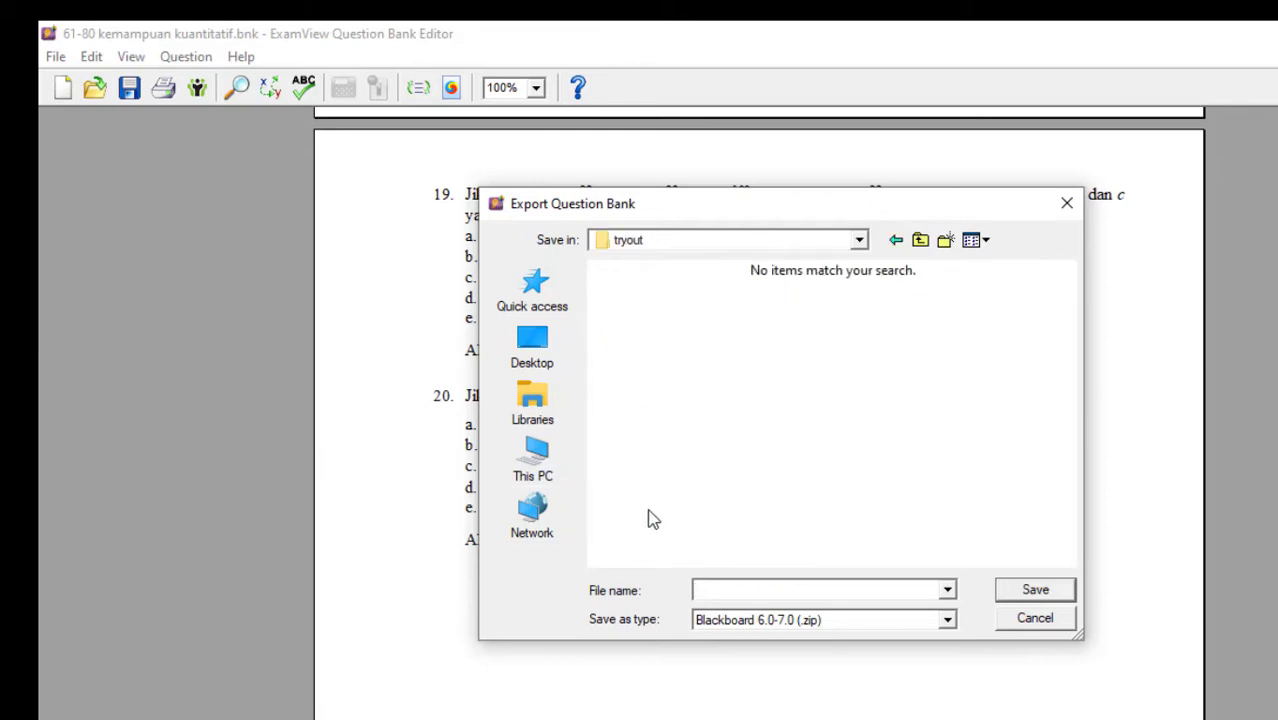
pyautogui.click(720, 587)
pyautogui.write('sesi4')
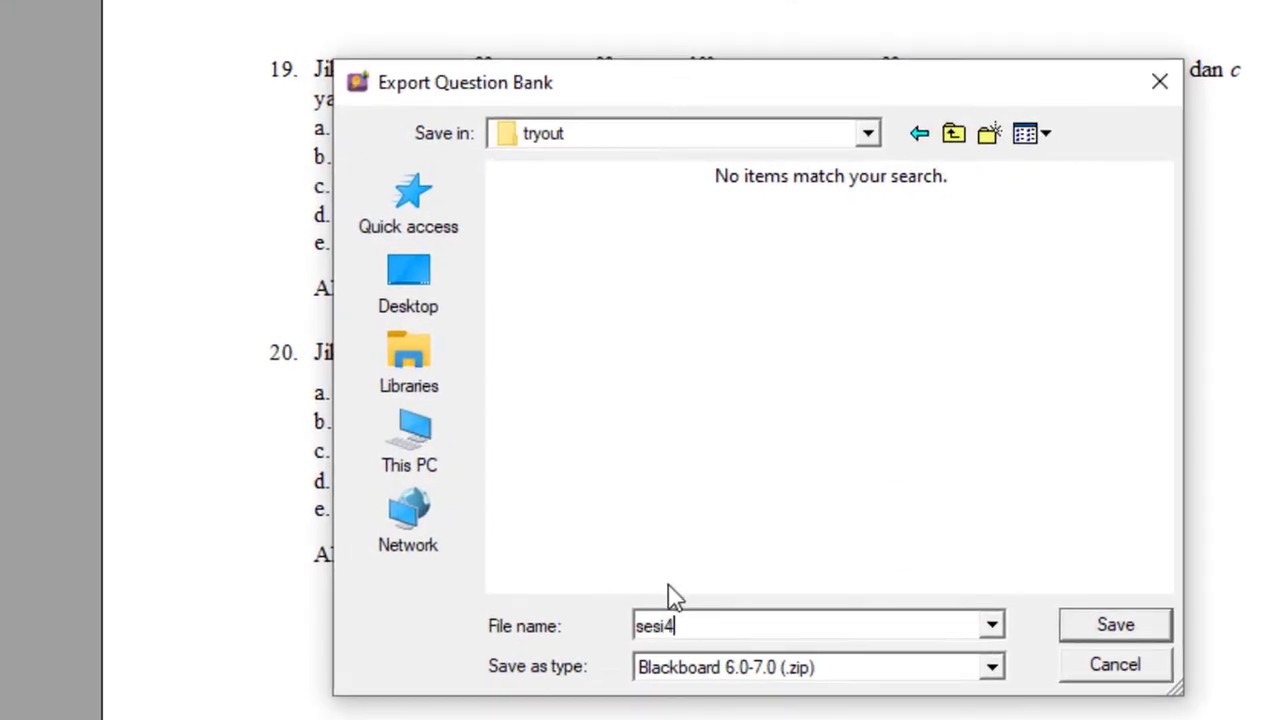
pyautogui.doubleClick(657, 617)
pyautogui.click(1086, 630)
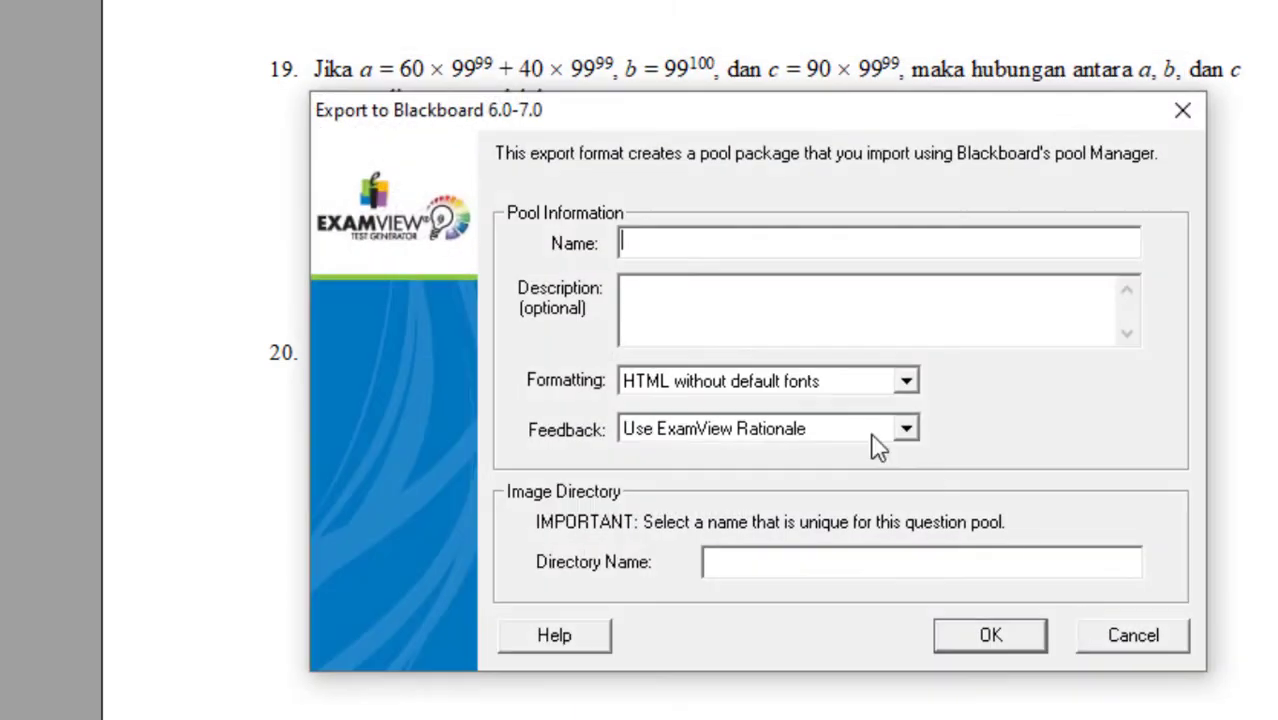
# Name both the Blackboard question pool and its image directory sesi4 and complete the export.
pyautogui.click(689, 238)
pyautogui.write('sesi4')
pyautogui.click(716, 562)
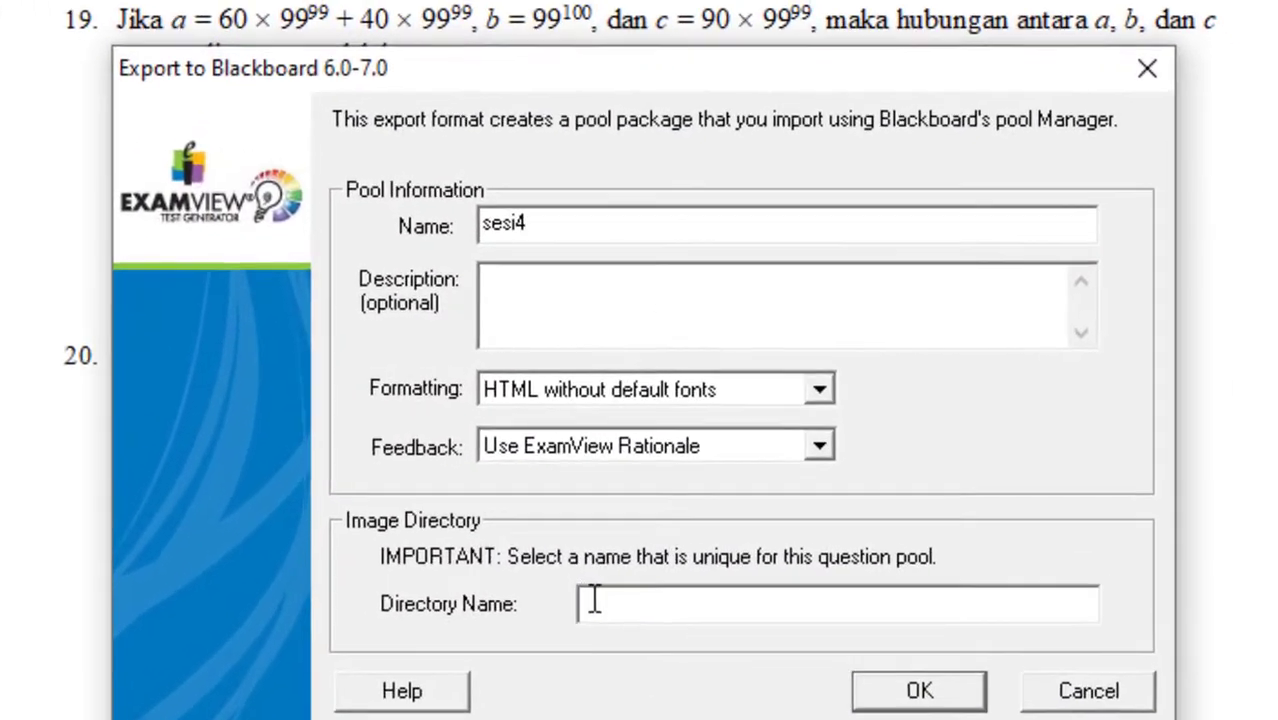
pyautogui.write('sesi4')
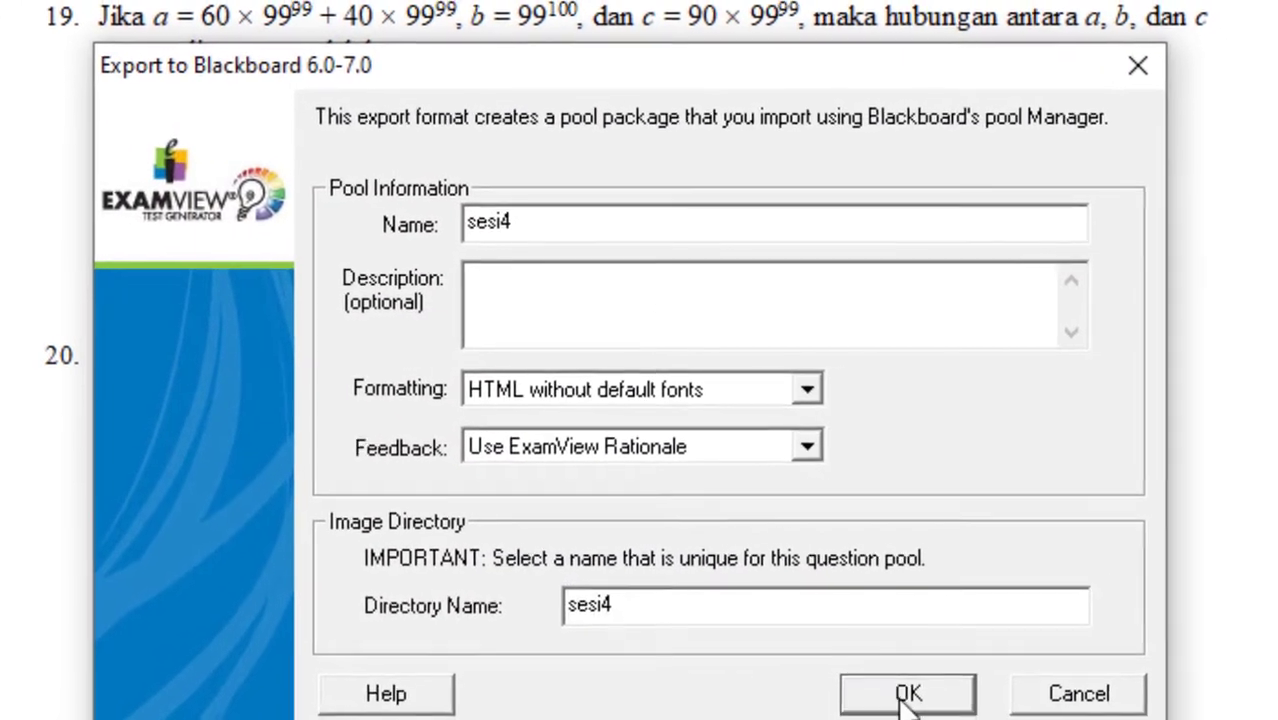
pyautogui.click(906, 695)
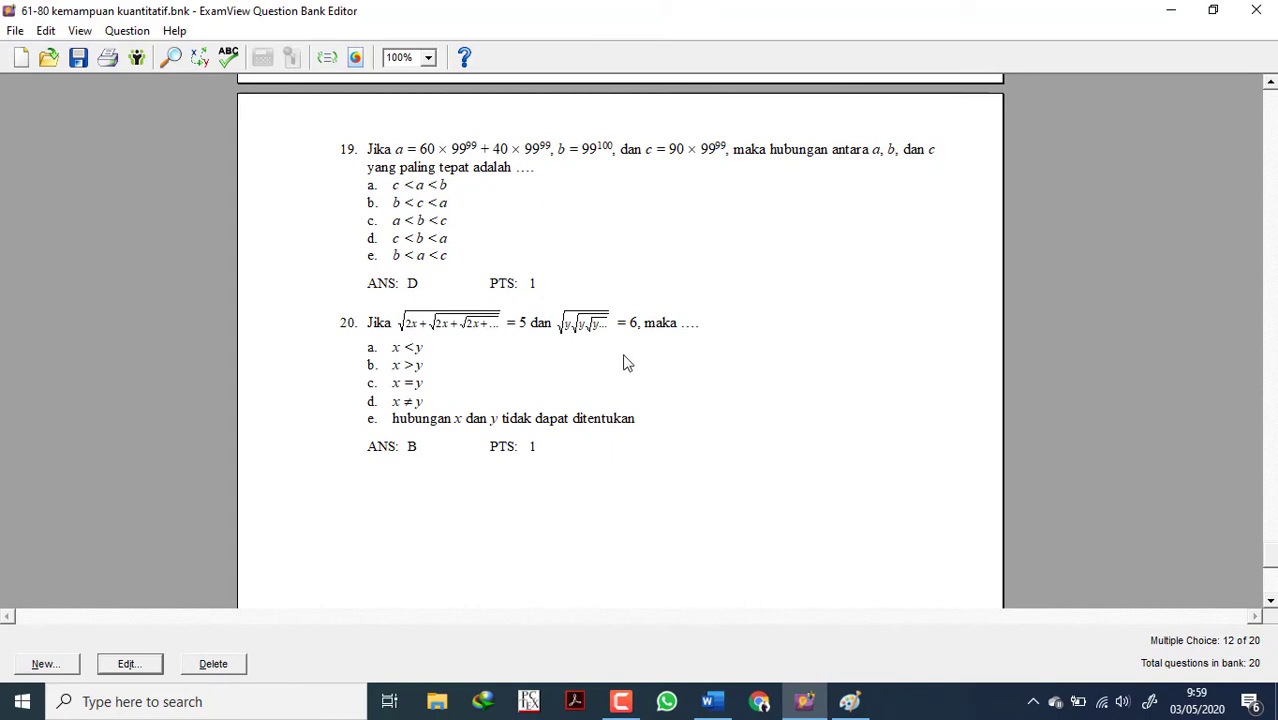
# Close the question bank and the Word document without saving changes, and close the remaining Paint window.
pyautogui.click(1270, 6)
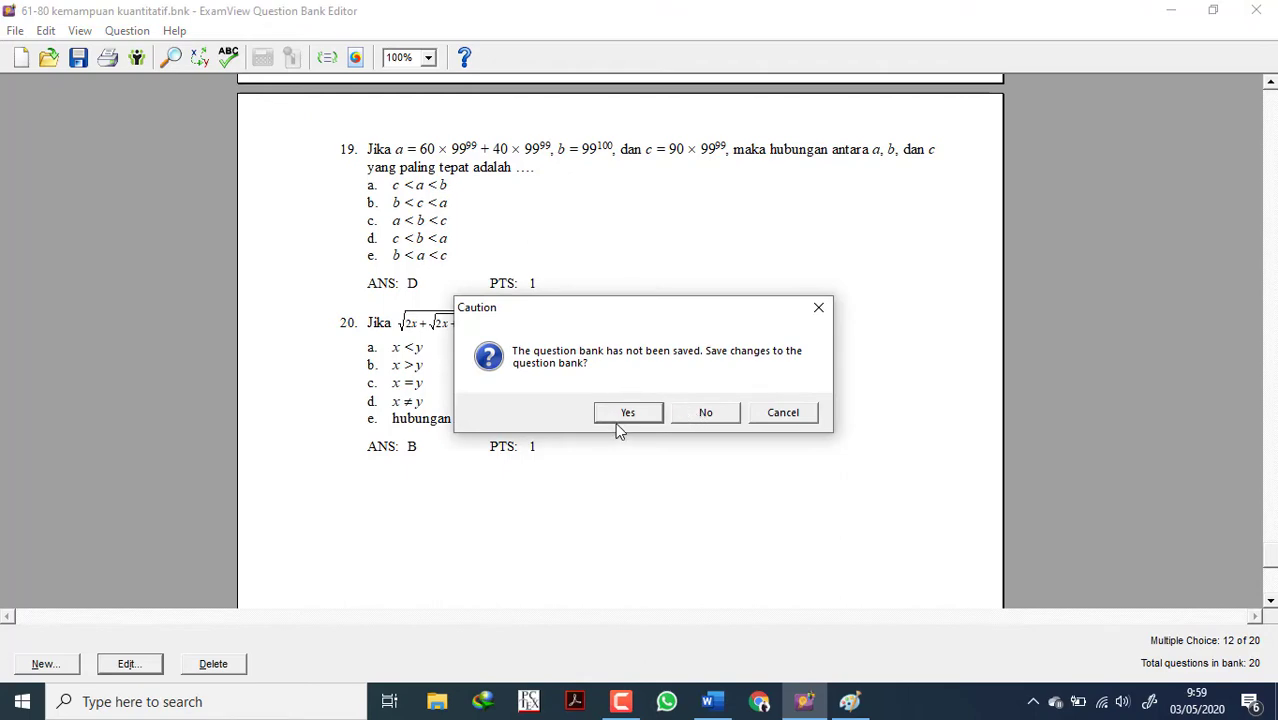
pyautogui.click(706, 413)
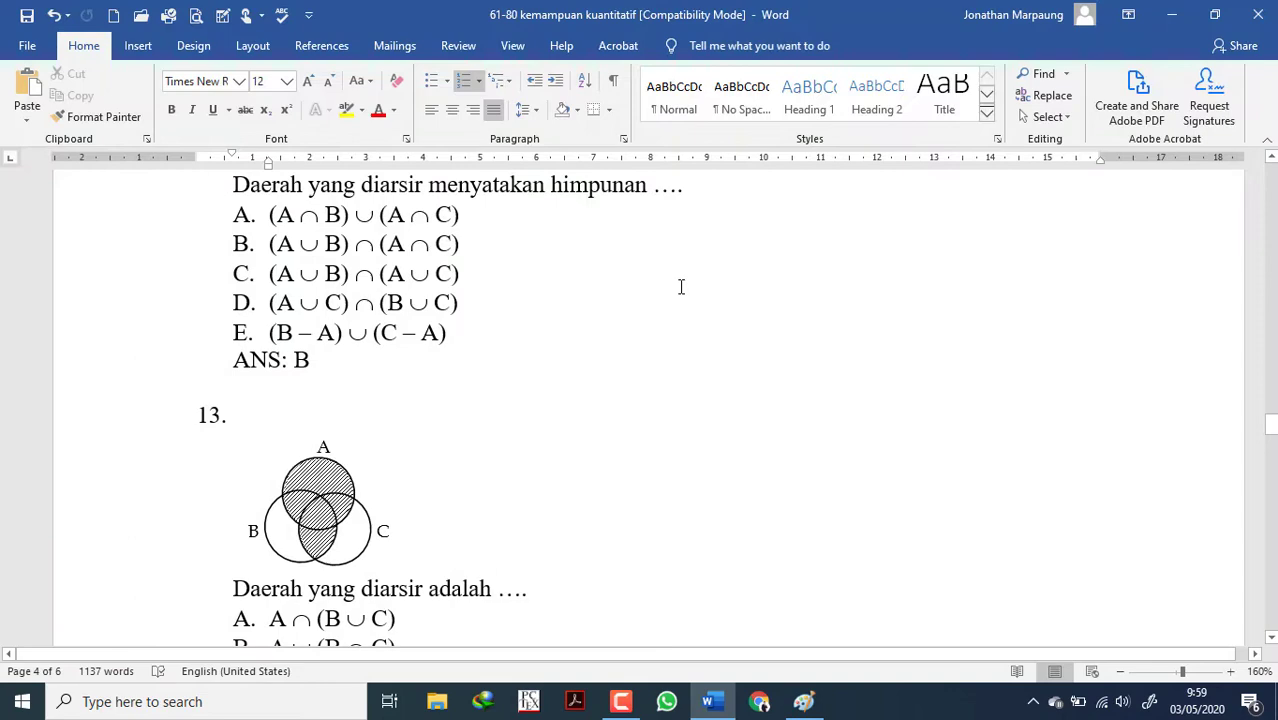
pyautogui.click(1258, 14)
pyautogui.click(655, 386)
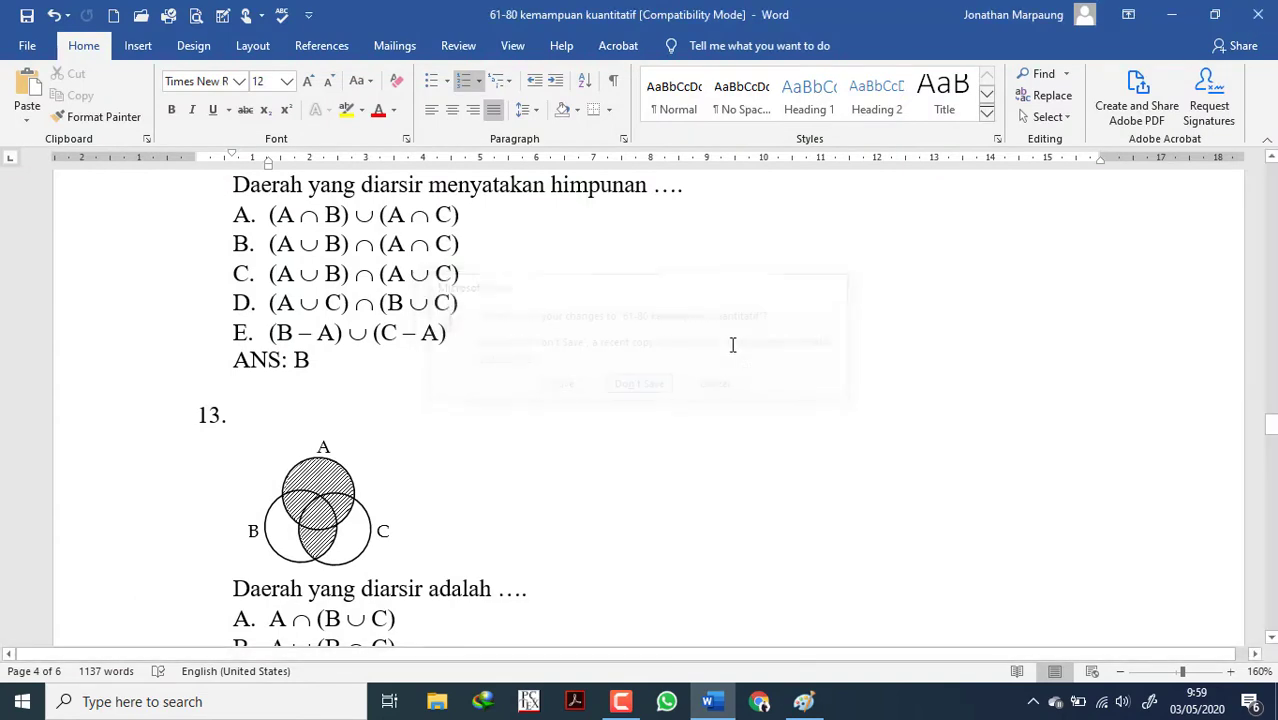
pyautogui.click(1258, 11)
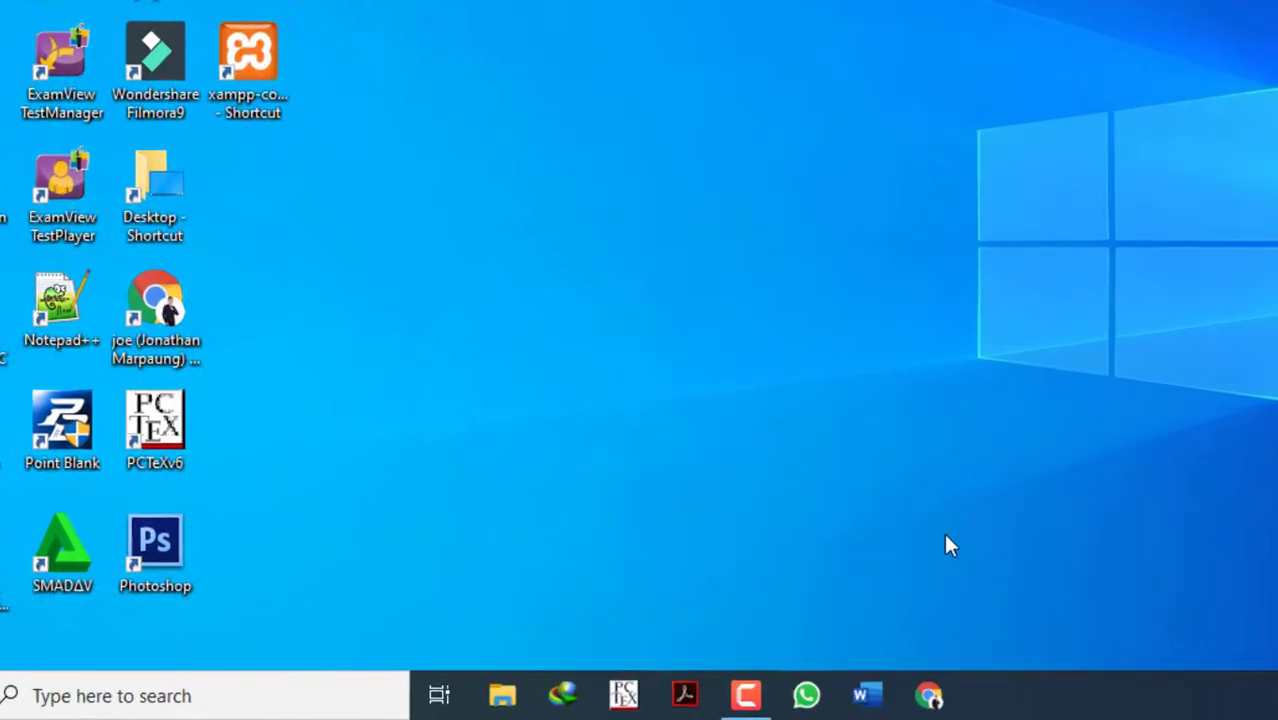
pyautogui.click(1060, 690)
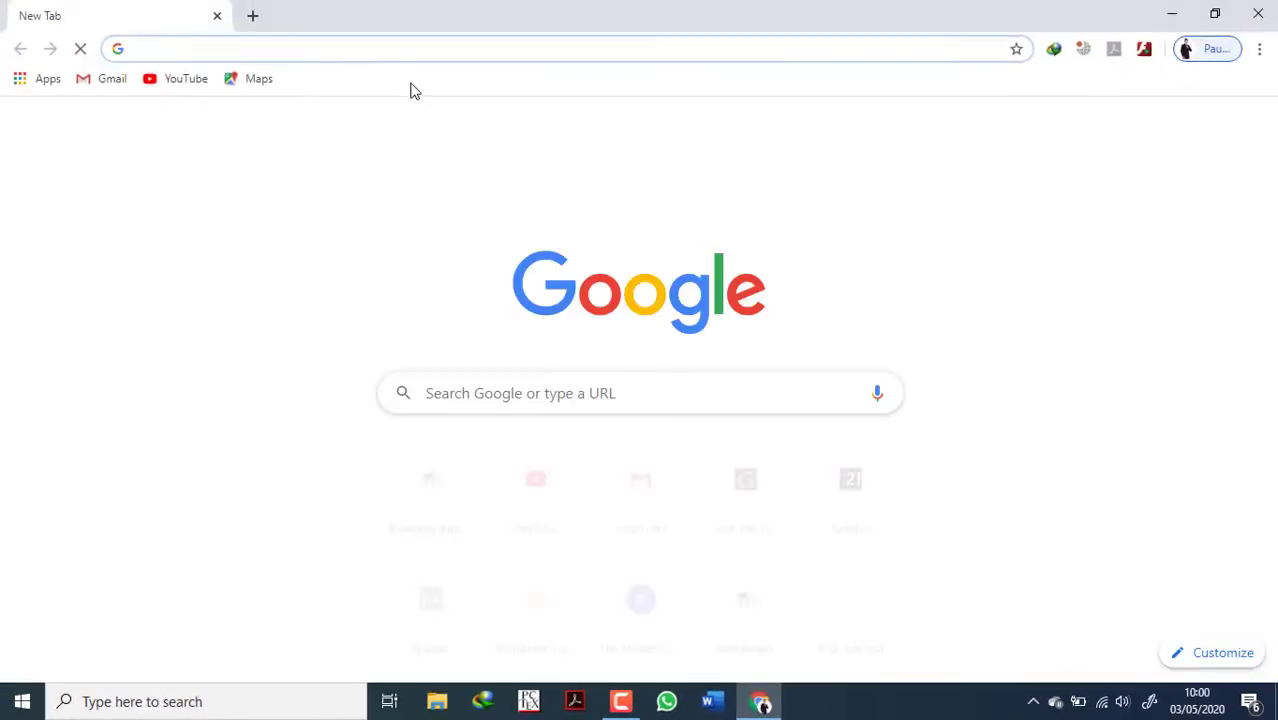
pyautogui.write('www.')
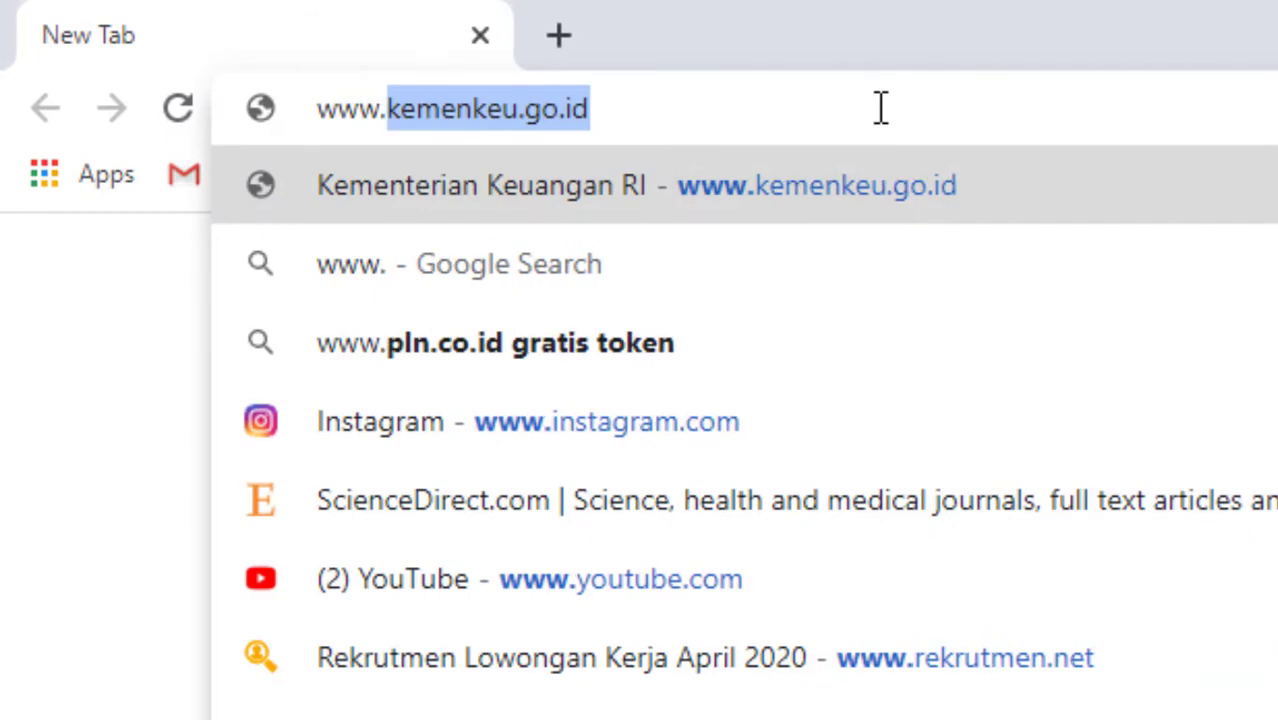
pyautogui.write('e')
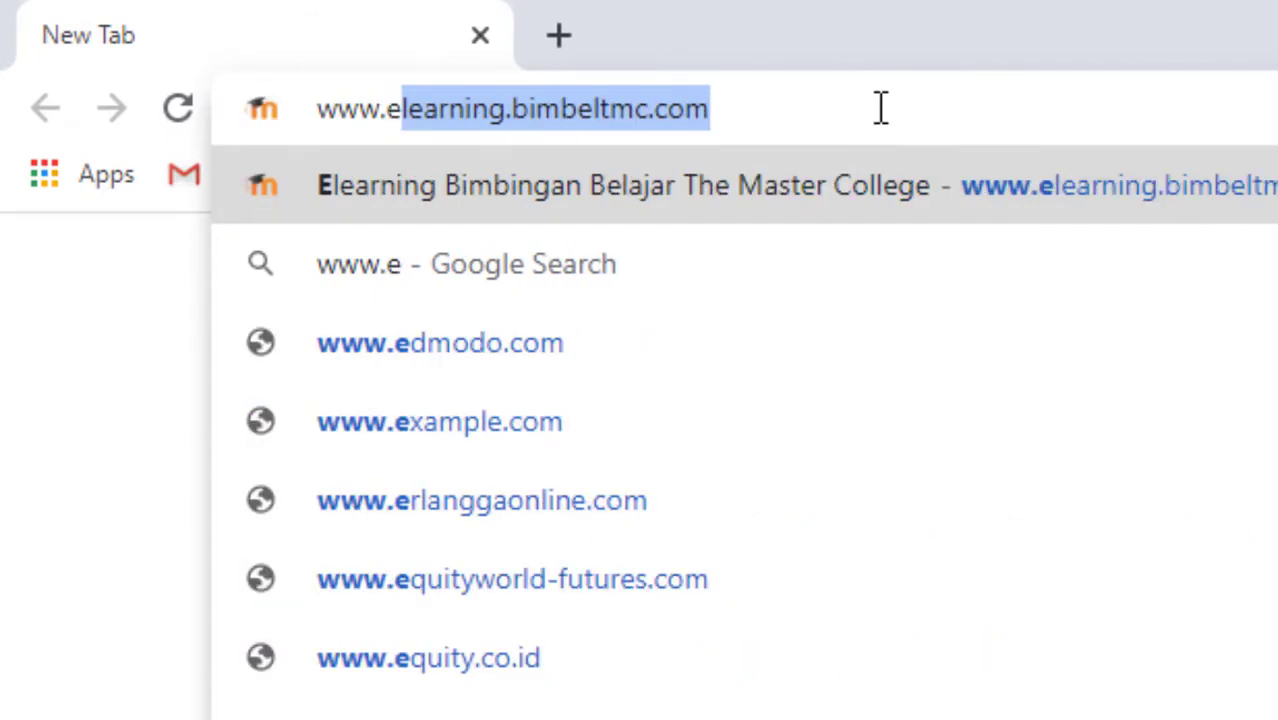
pyautogui.press('Return')
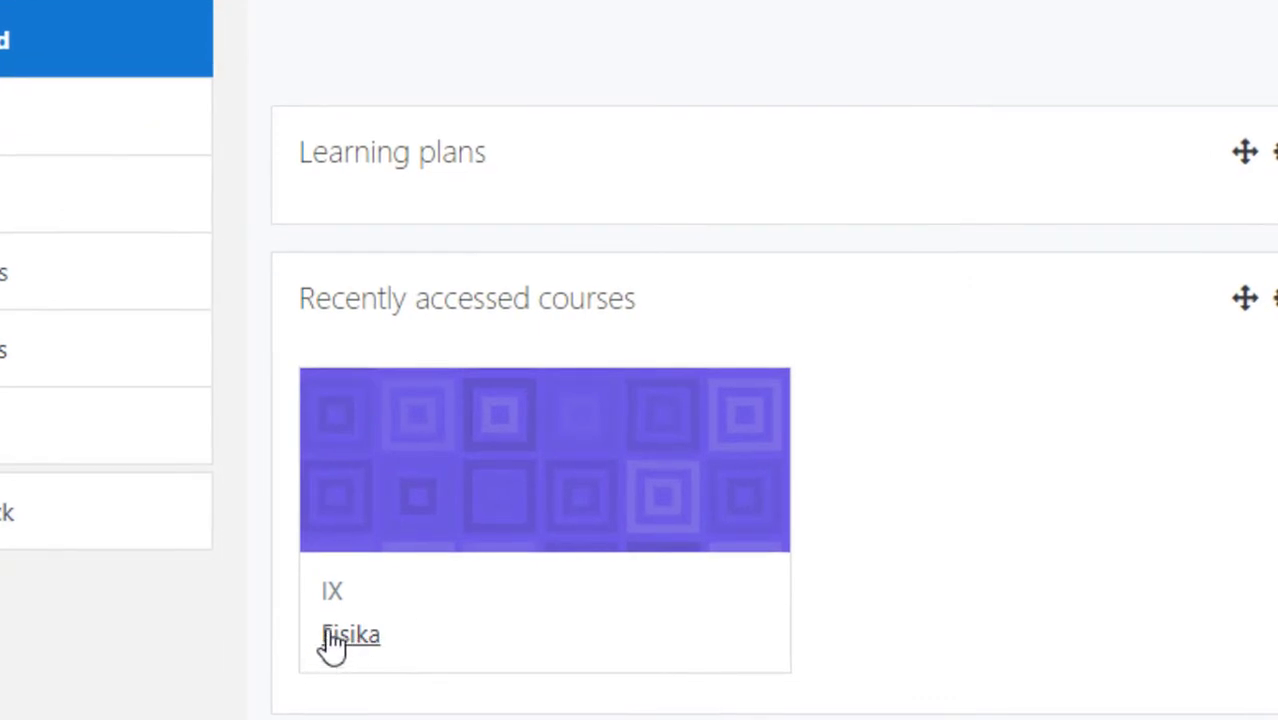
pyautogui.click(333, 645)
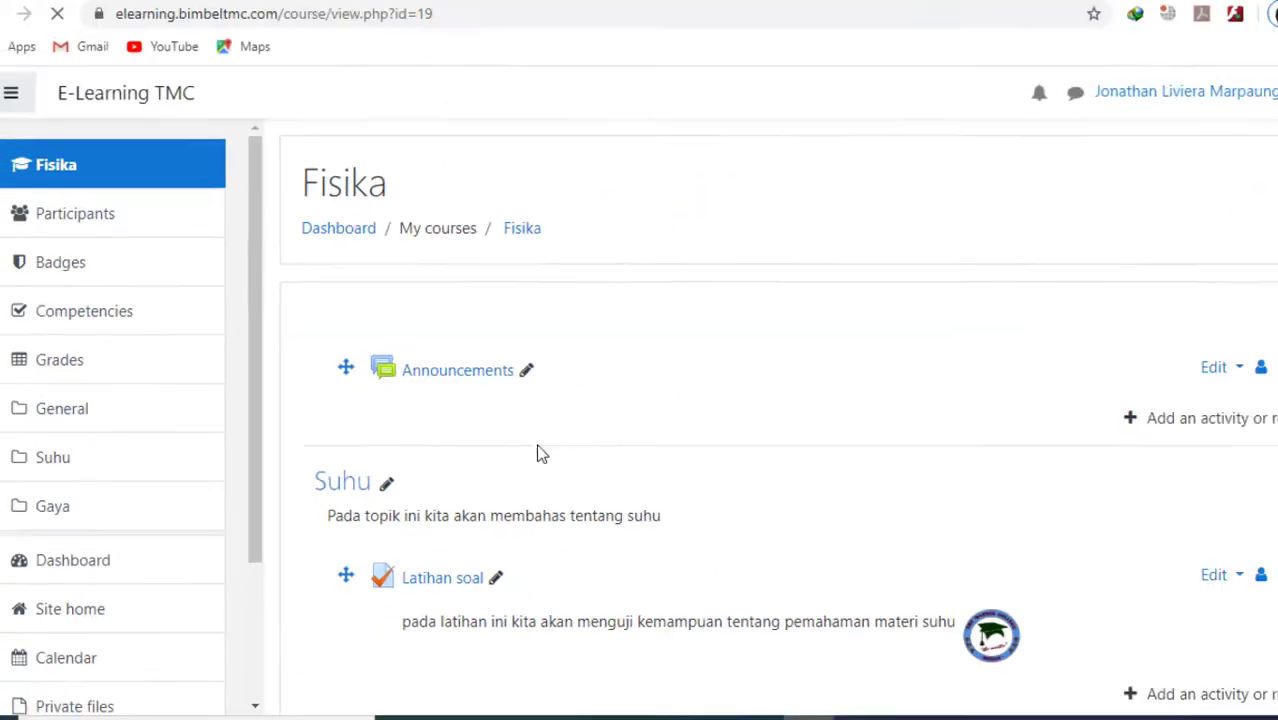
pyautogui.scroll(-5, 551, 437)
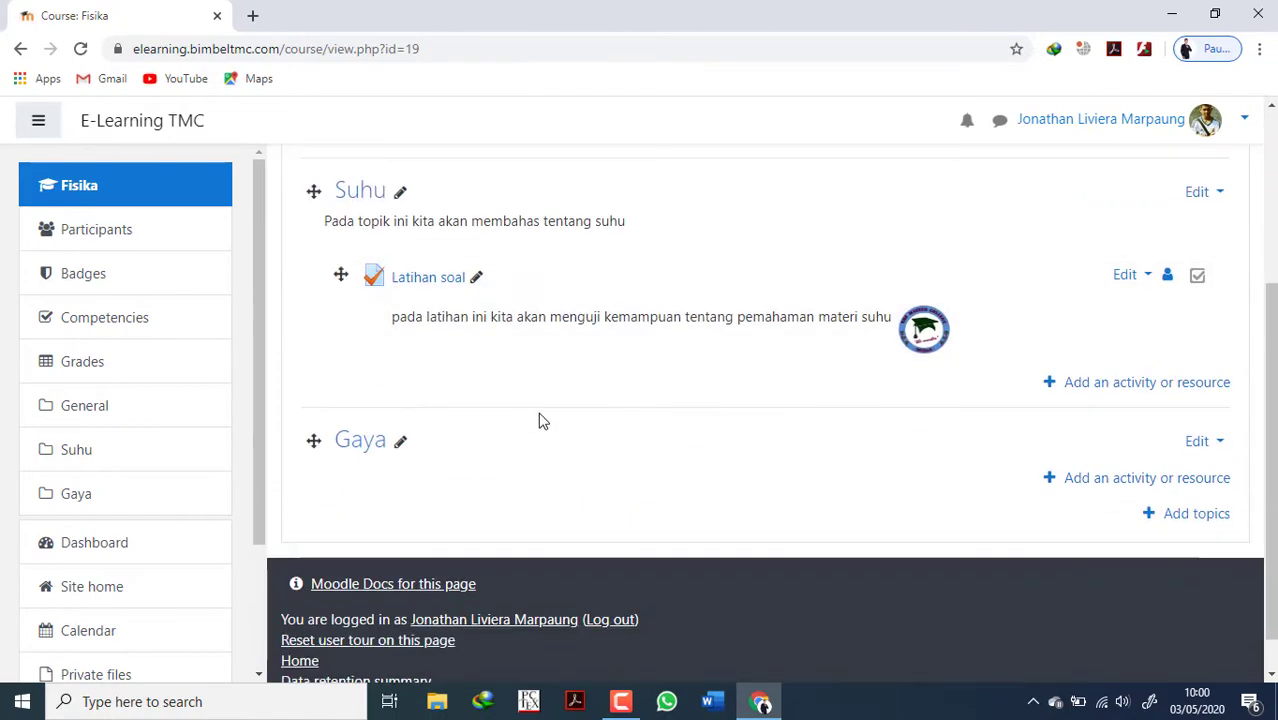
pyautogui.scroll(3, 990, 317)
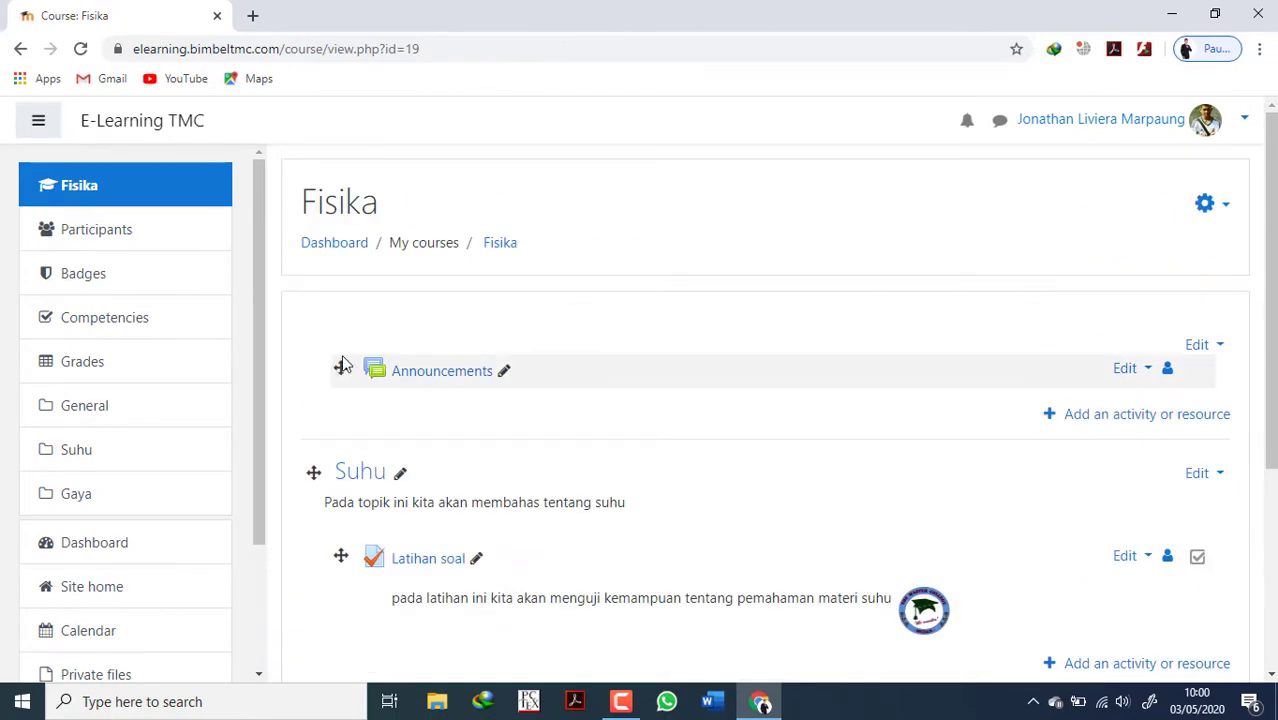
# Check the Fisika course's editing mode and rename the Gaya topic as Try Out.
pyautogui.click(1206, 204)
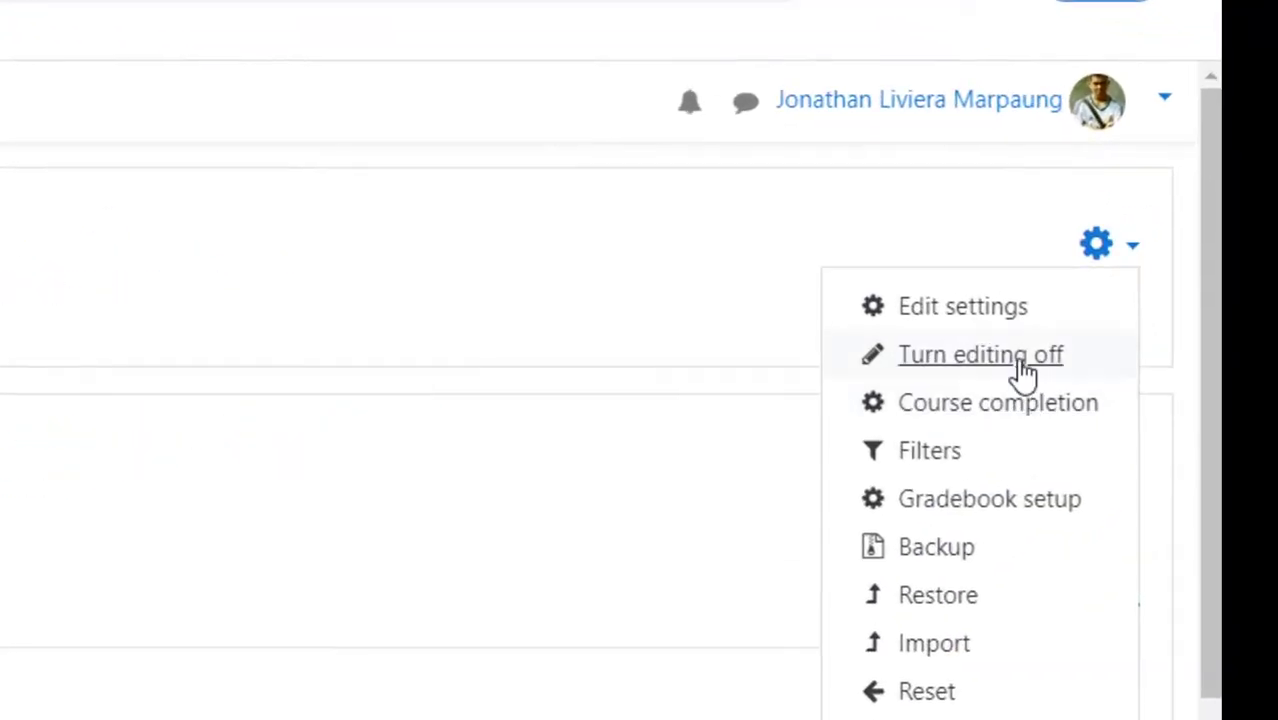
pyautogui.click(160, 398)
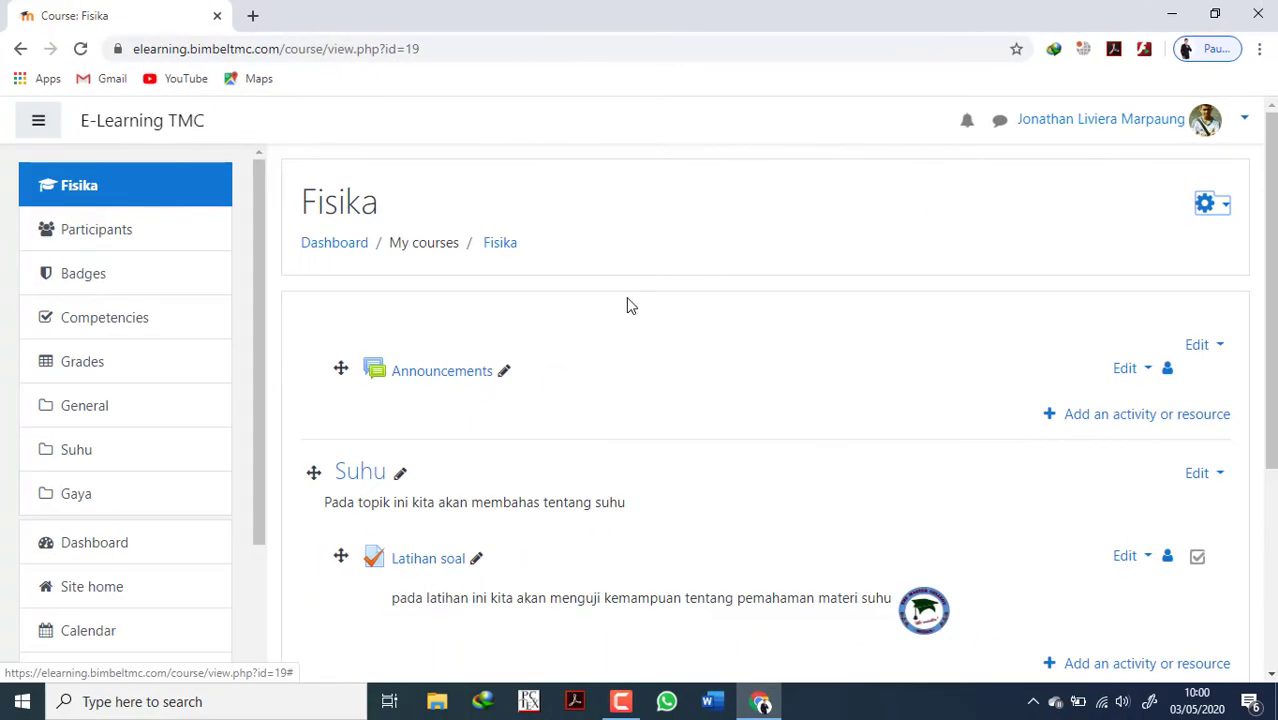
pyautogui.scroll(-3, 560, 330)
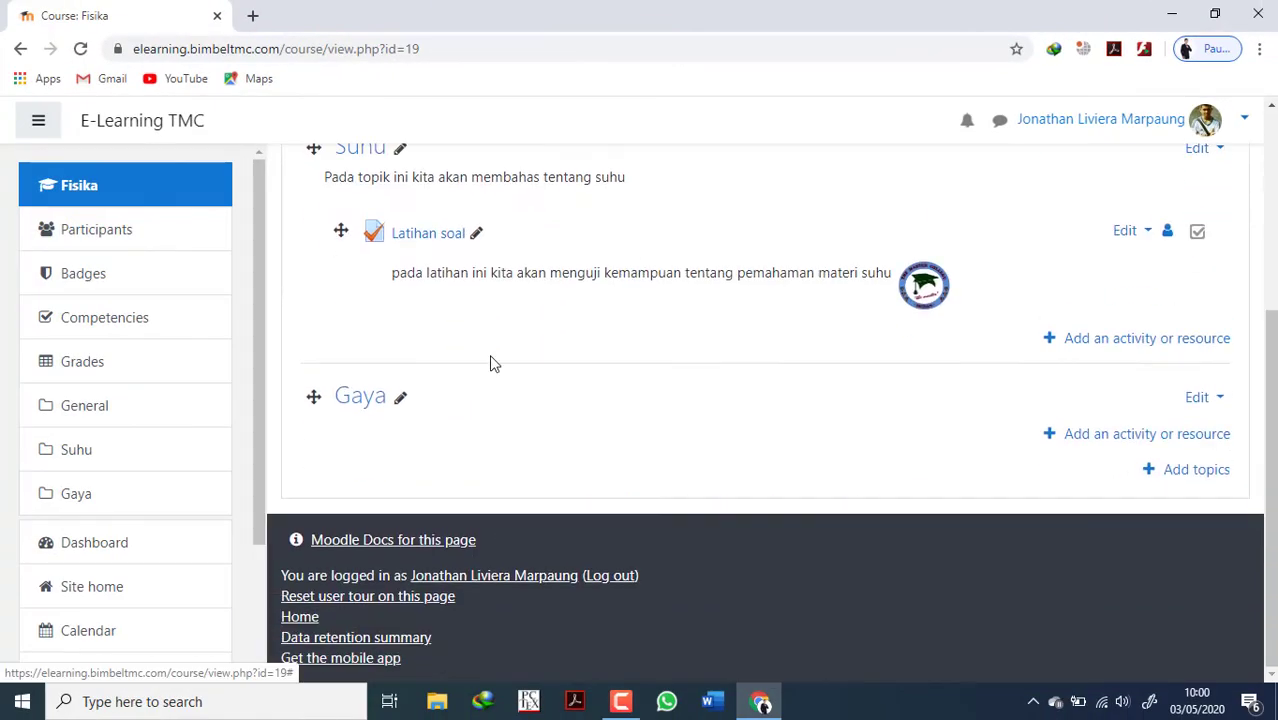
pyautogui.click(401, 398)
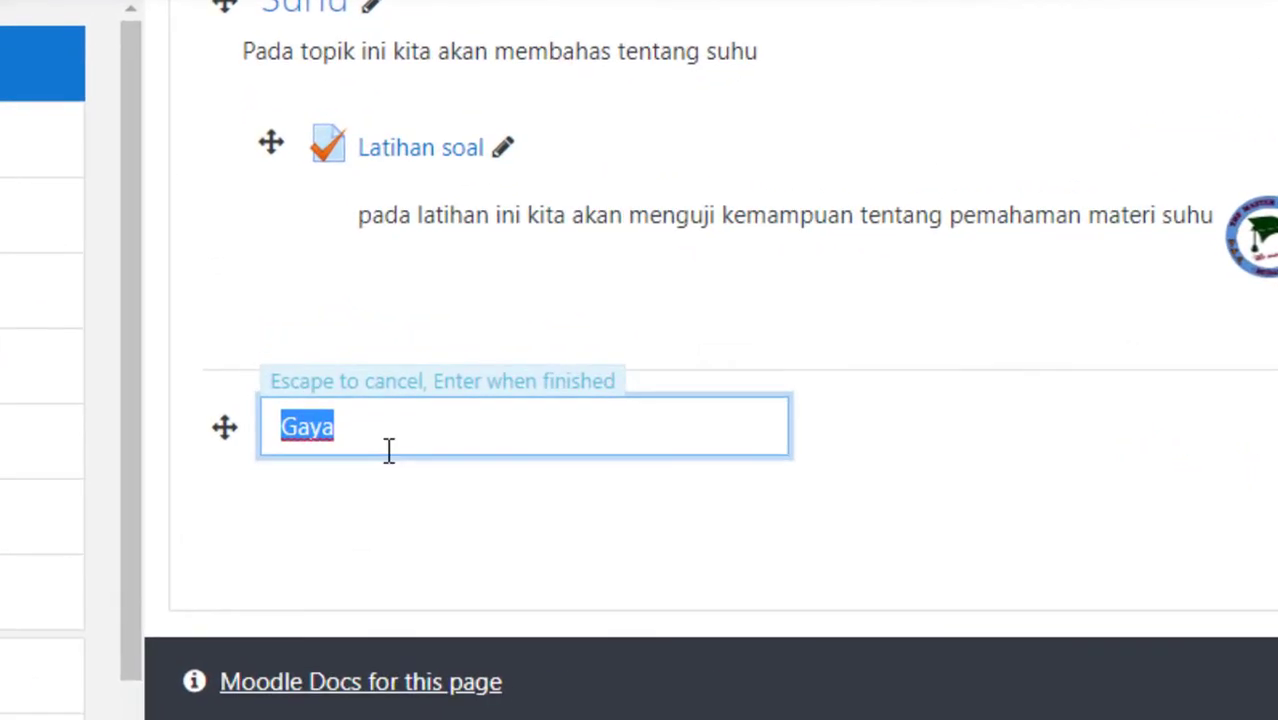
pyautogui.write('Try')
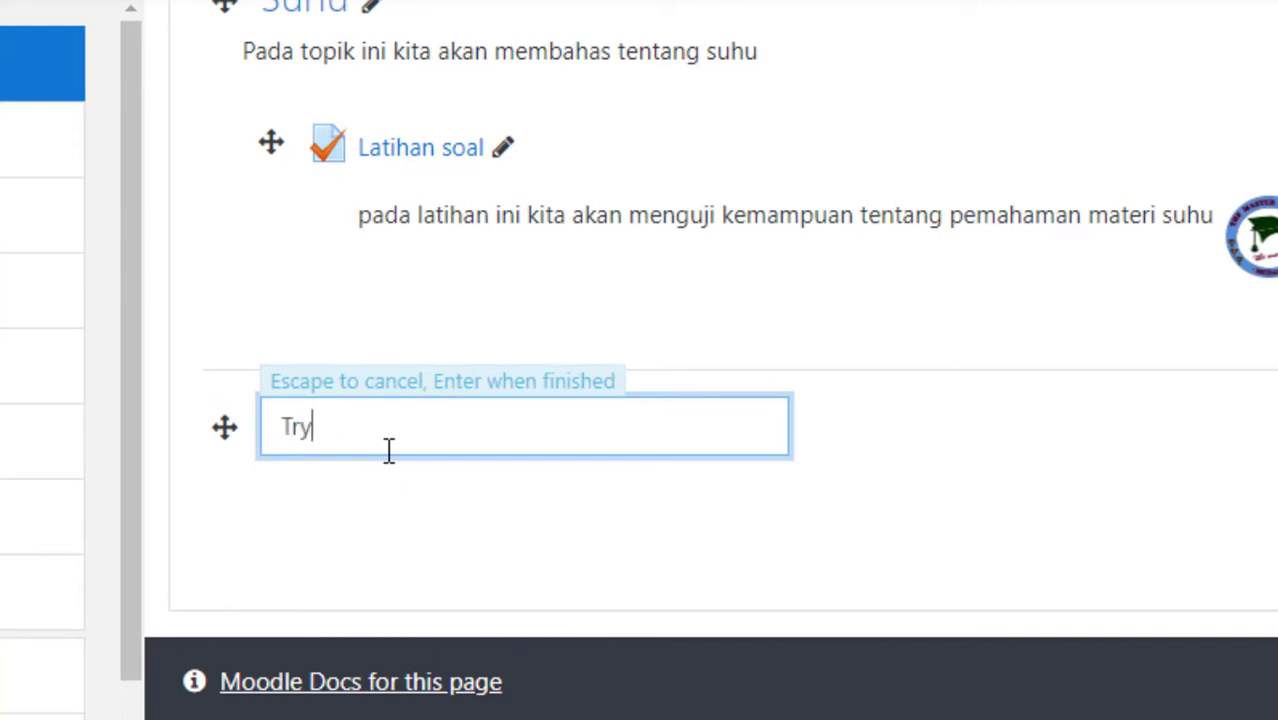
pyautogui.write(' Out')
pyautogui.press('Return')
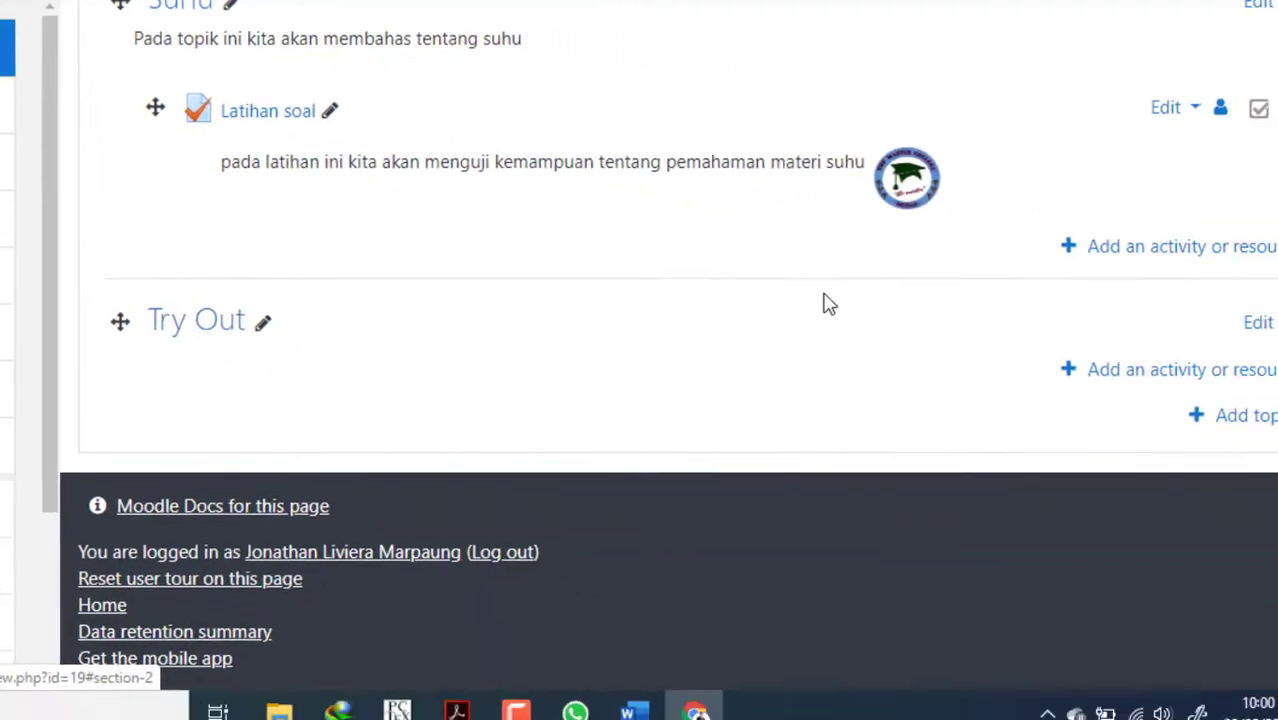
# Add a Quiz activity to the Try Out topic.
pyautogui.click(1104, 375)
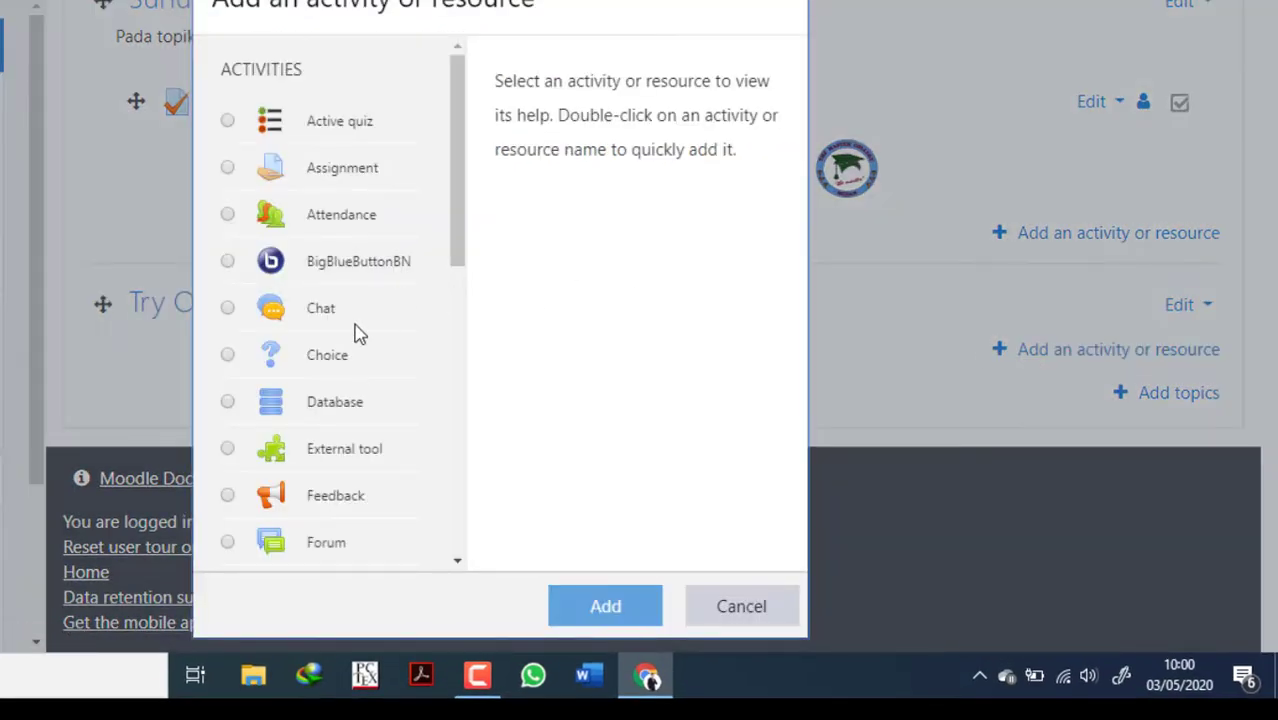
pyautogui.scroll(-5, 314, 452)
pyautogui.click(322, 118)
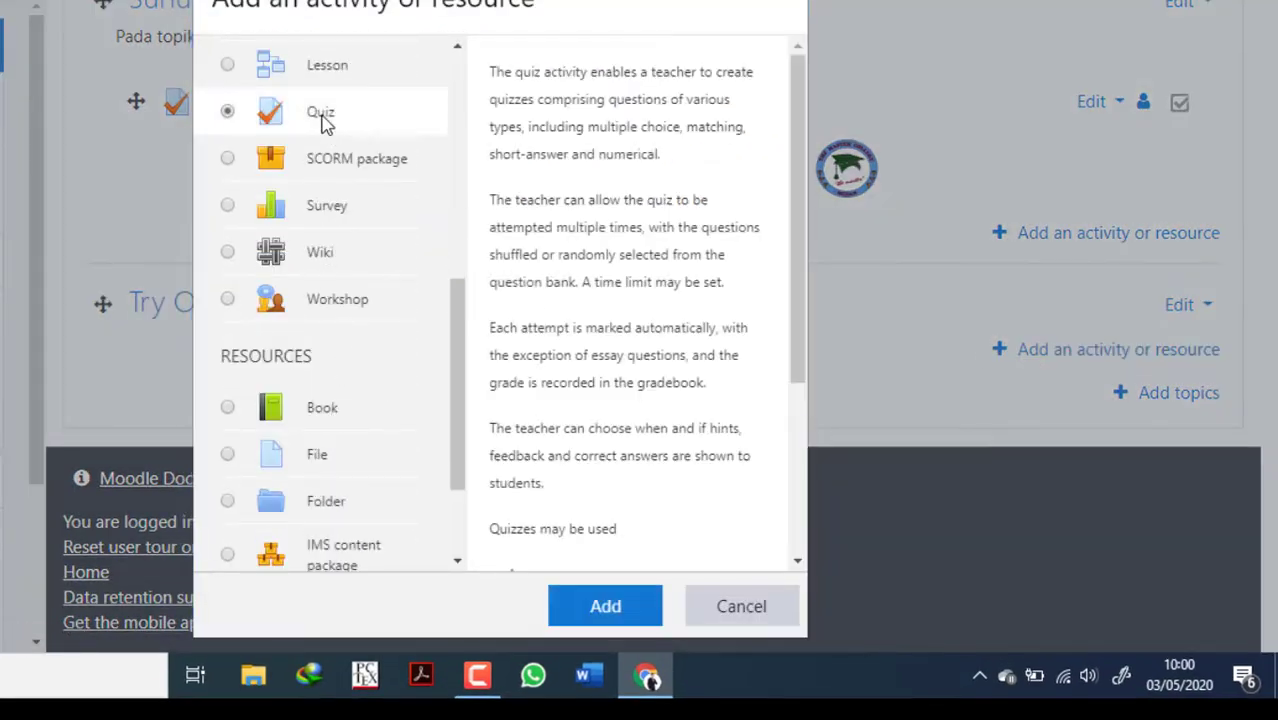
pyautogui.click(576, 604)
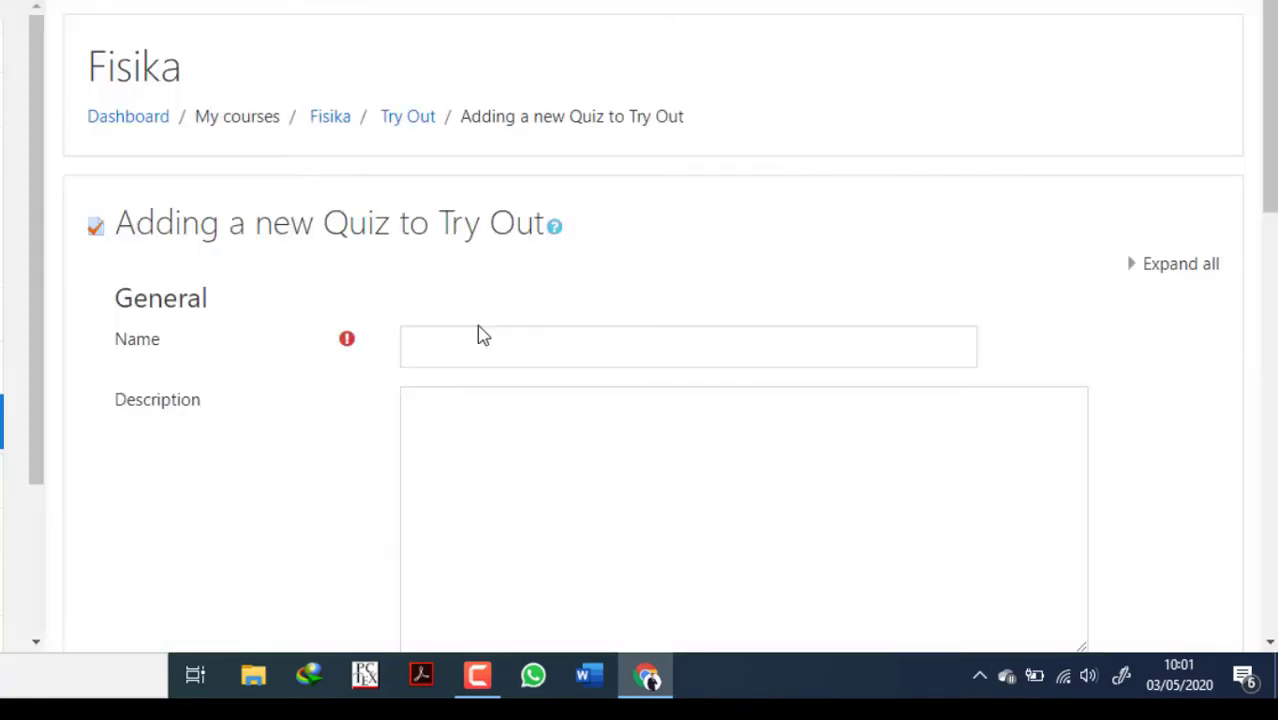
# Name the new quiz "Try out" and enter "ini adalah tryout sesi 4" as its description.
pyautogui.click(483, 343)
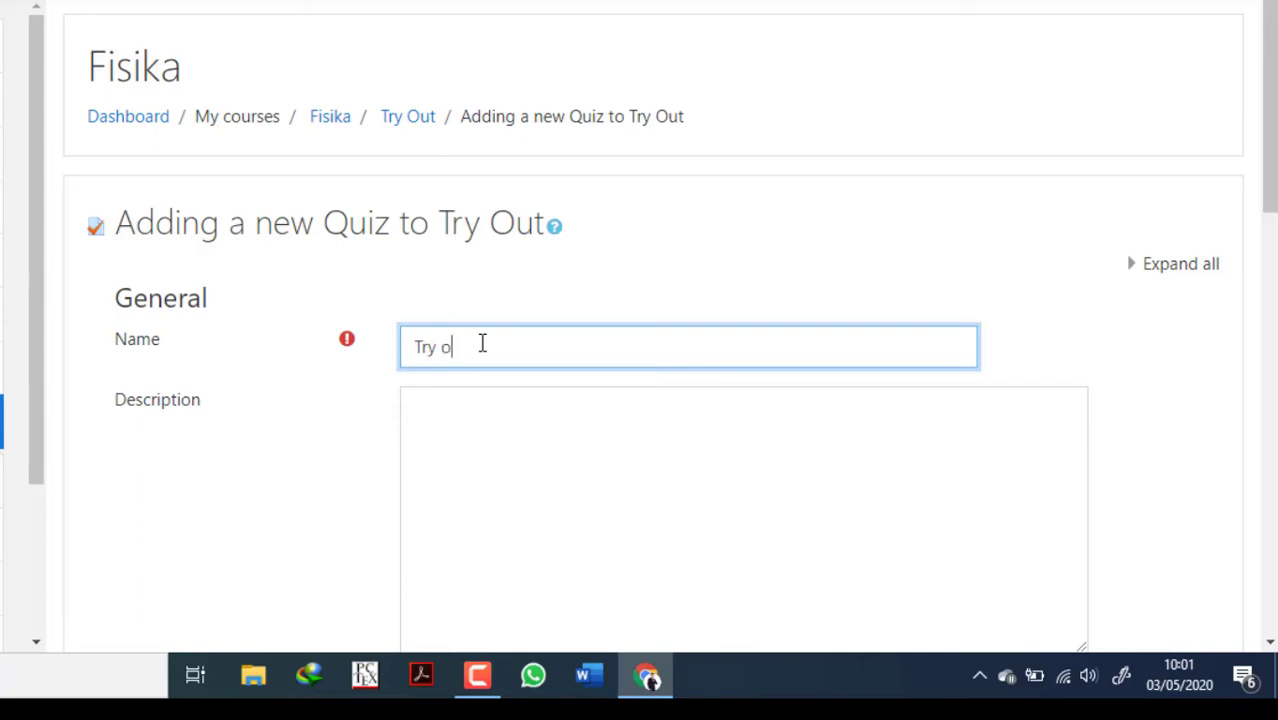
pyautogui.click(443, 405)
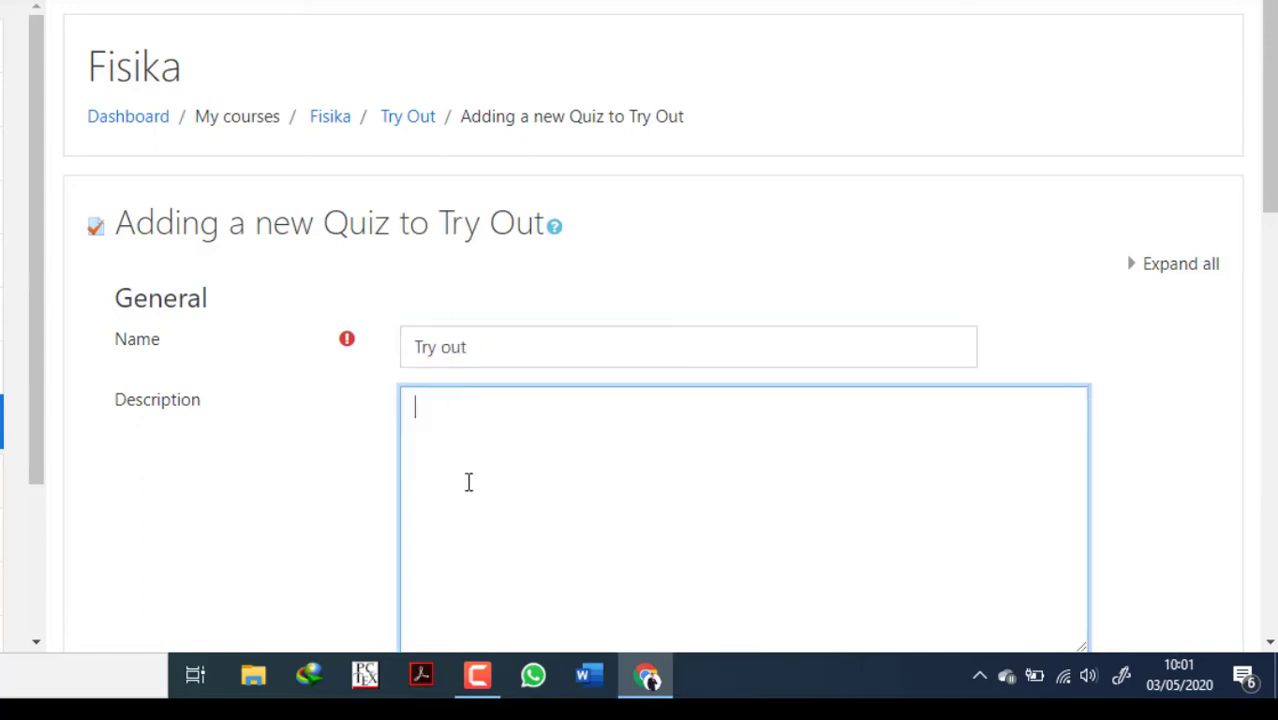
pyautogui.scroll(-2, 468, 480)
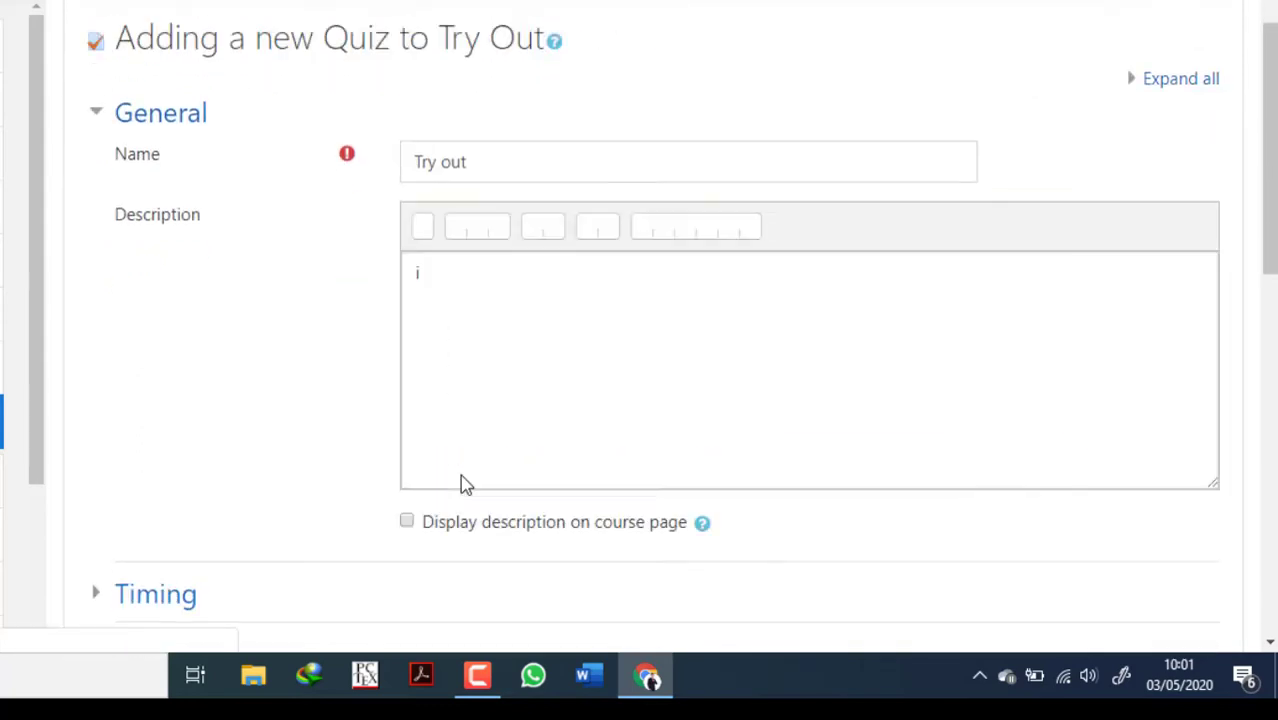
pyautogui.scroll(-8, 463, 484)
pyautogui.scroll(-2, 463, 484)
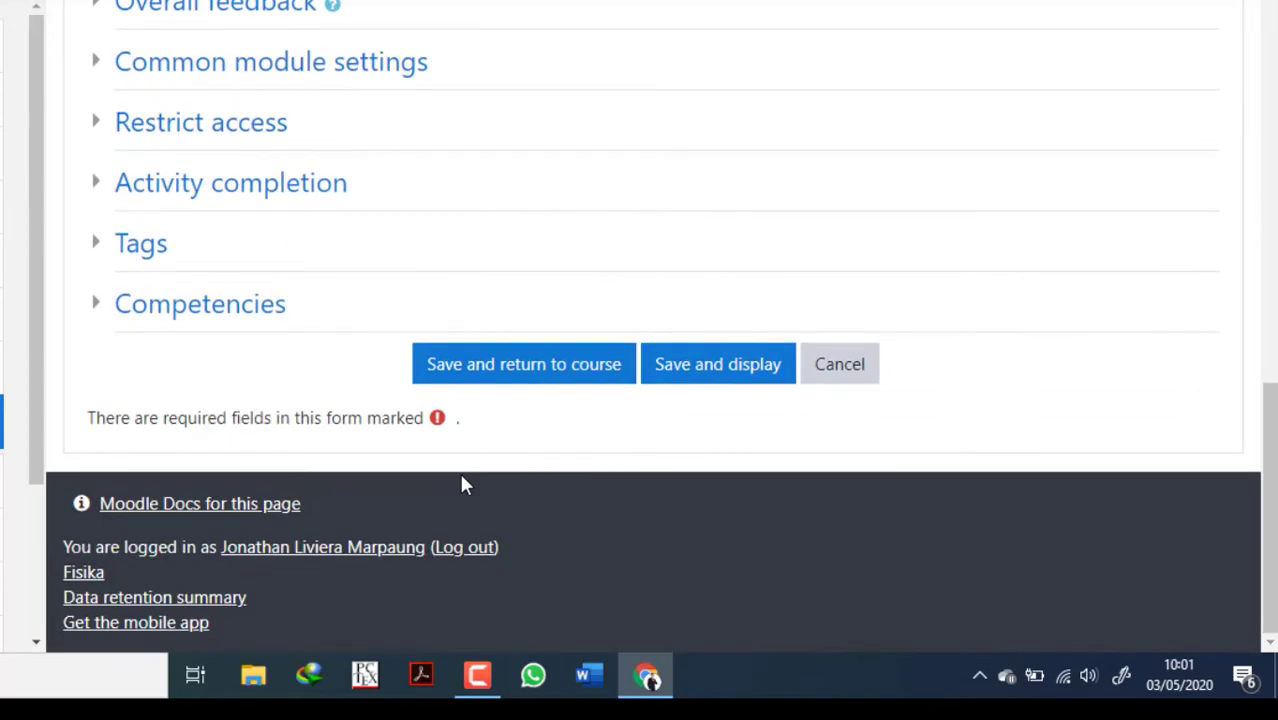
pyautogui.scroll(15, 742, 448)
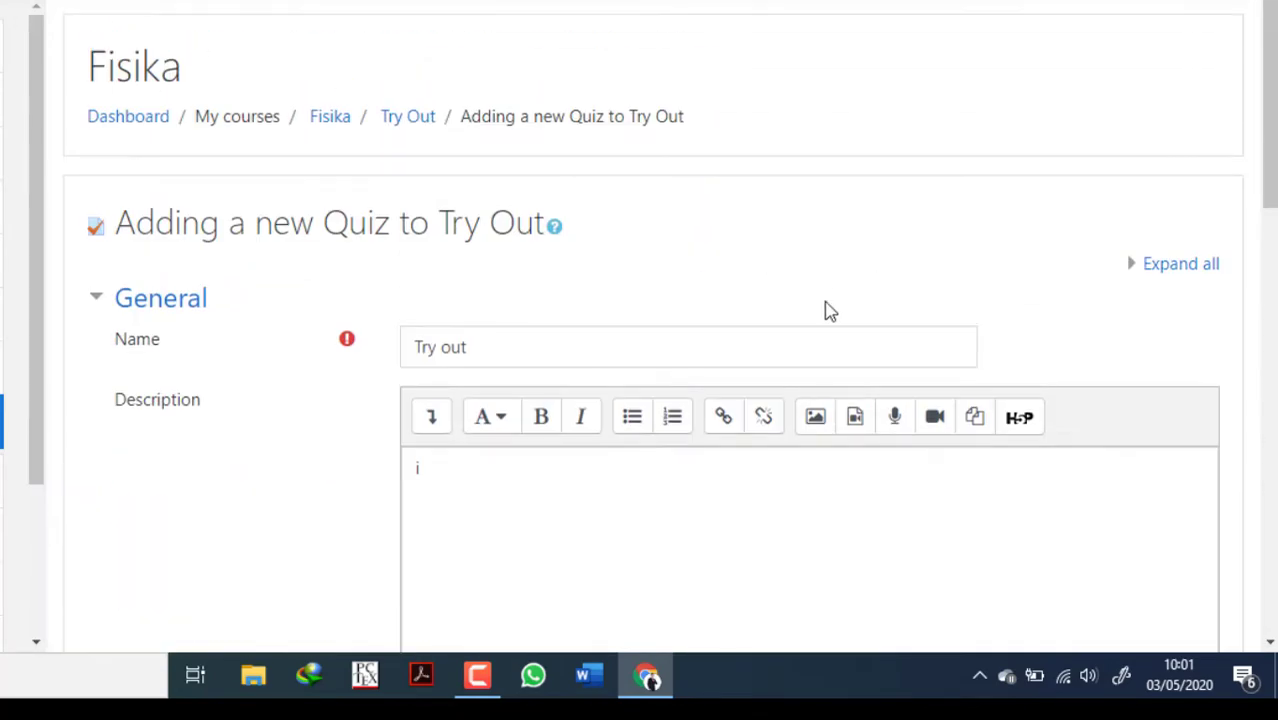
pyautogui.click(575, 499)
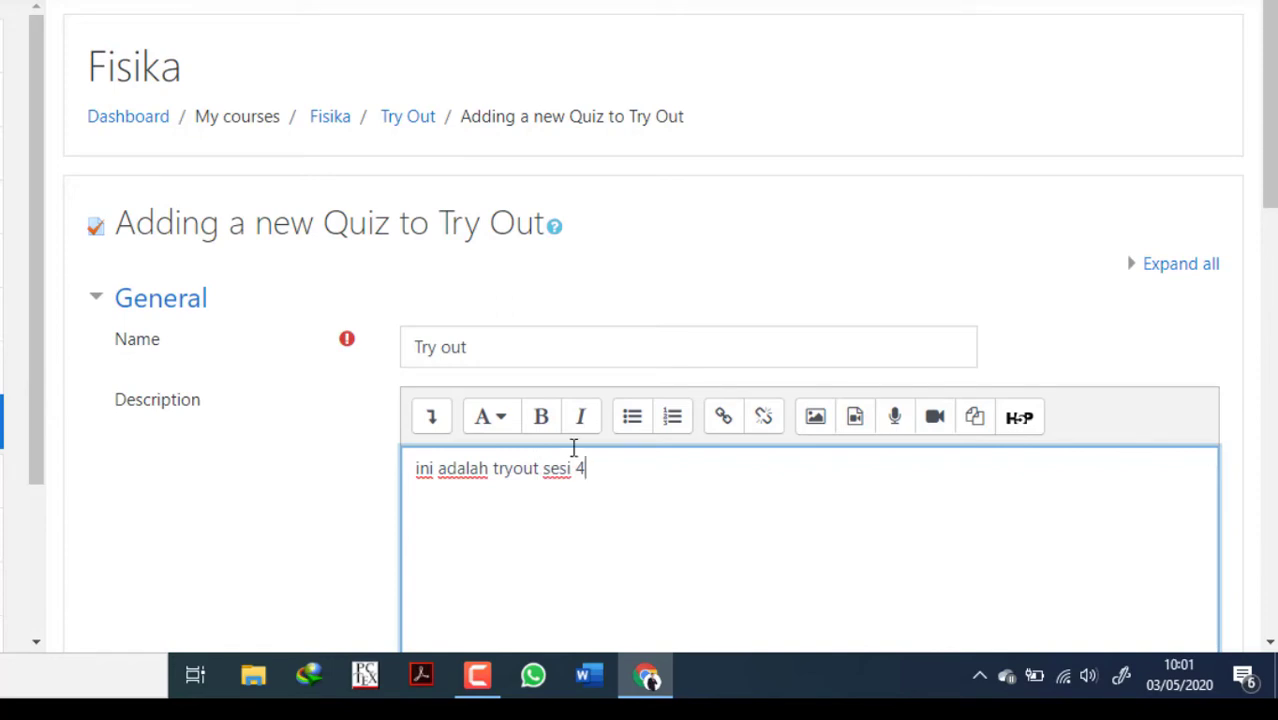
# Display the quiz description on the course page and make the description text bold.
pyautogui.scroll(-5, 400, 340)
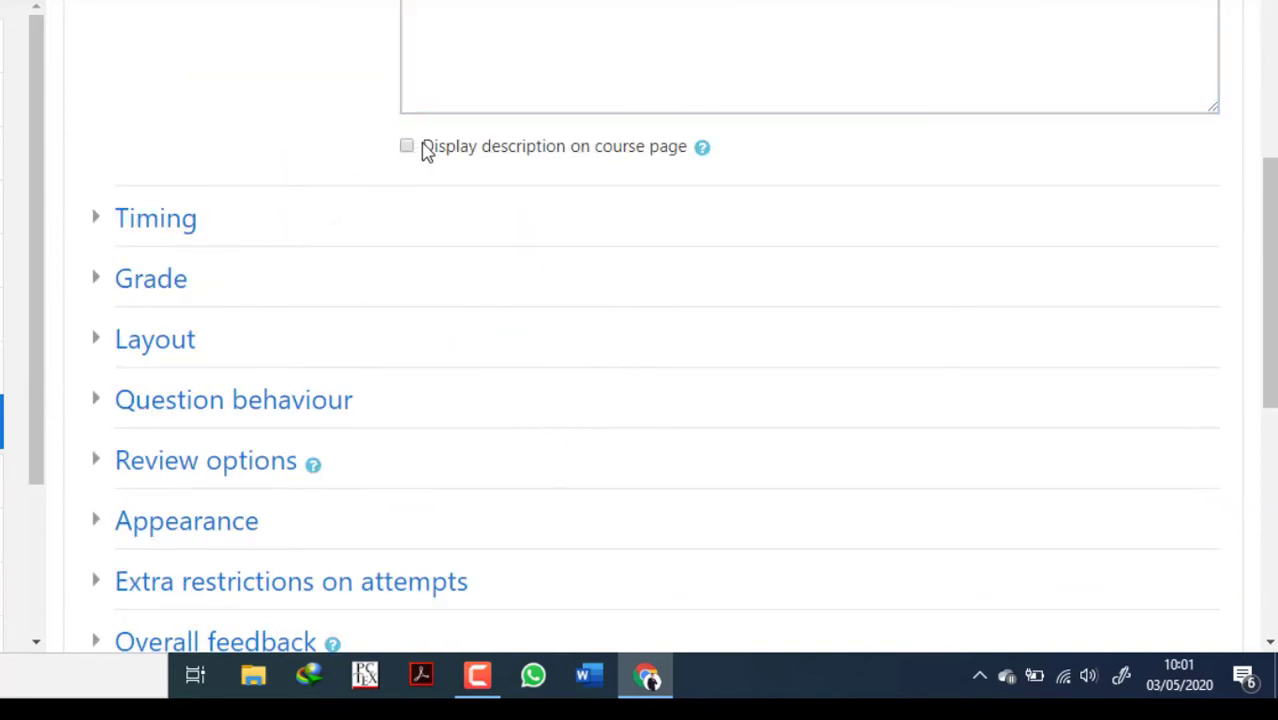
pyautogui.scroll(5, 422, 142)
pyautogui.scroll(-1, 396, 503)
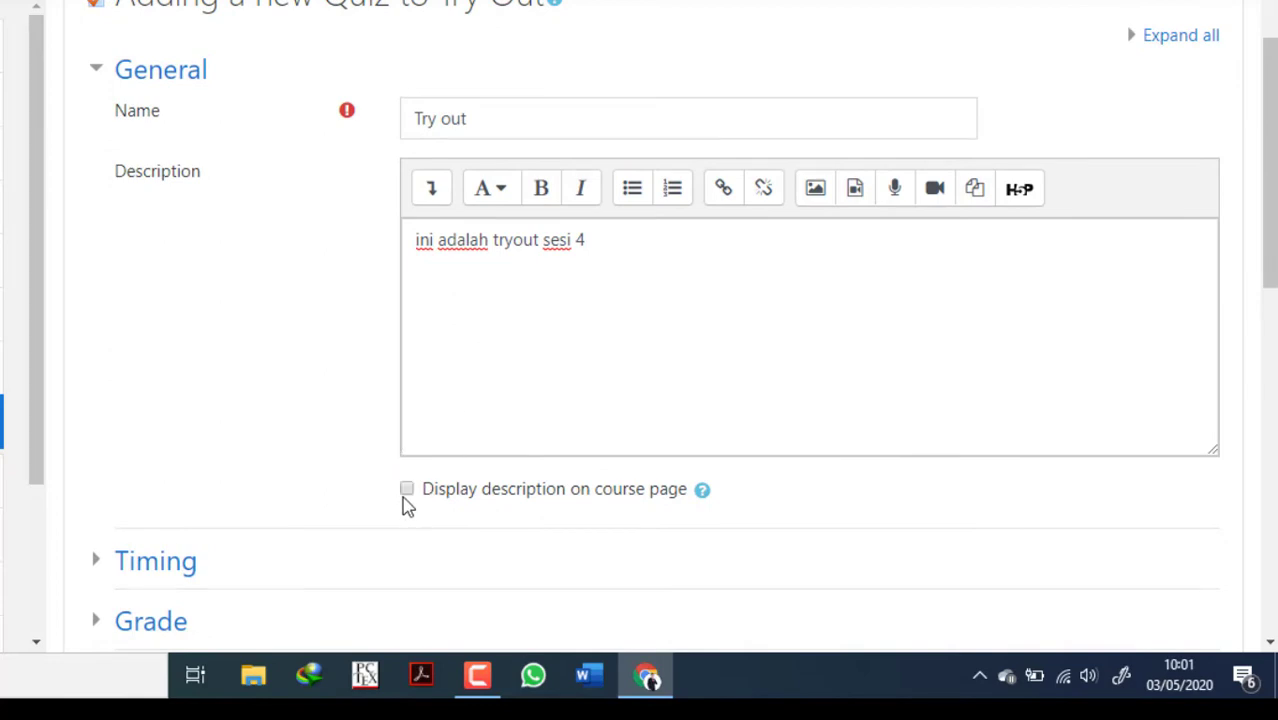
pyautogui.moveTo(613, 251); pyautogui.dragTo(345, 257)
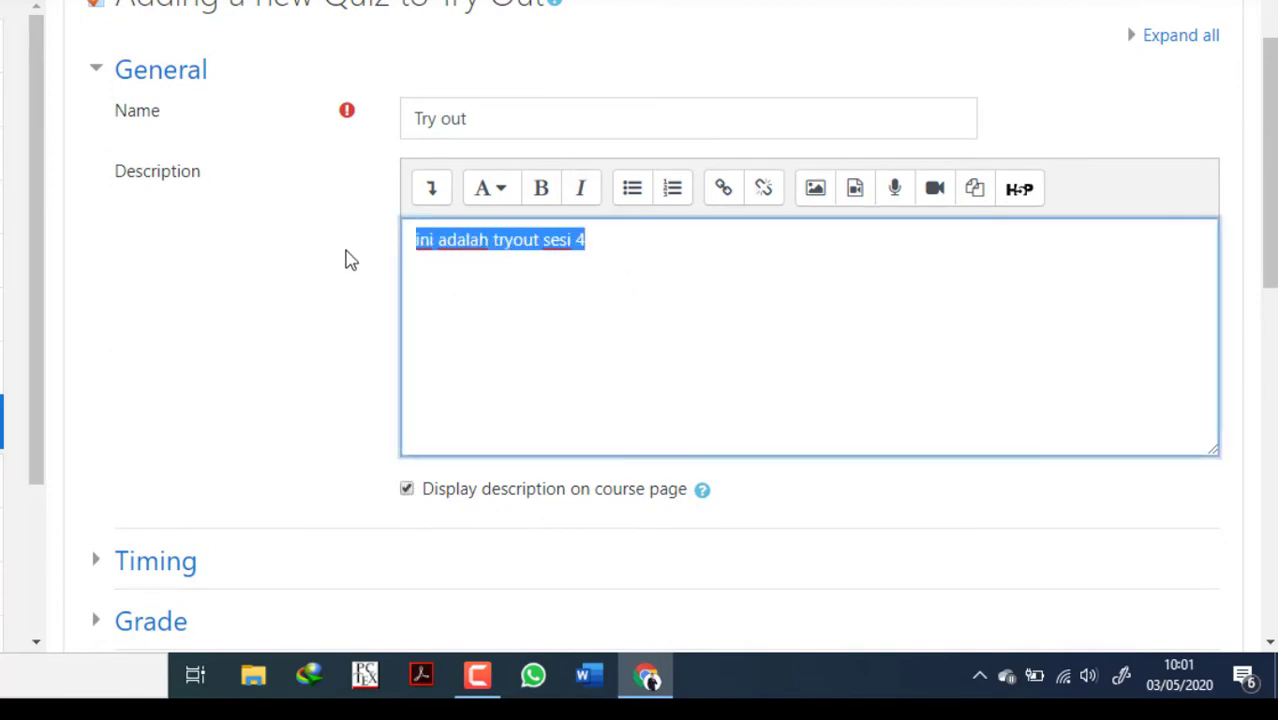
pyautogui.click(508, 274)
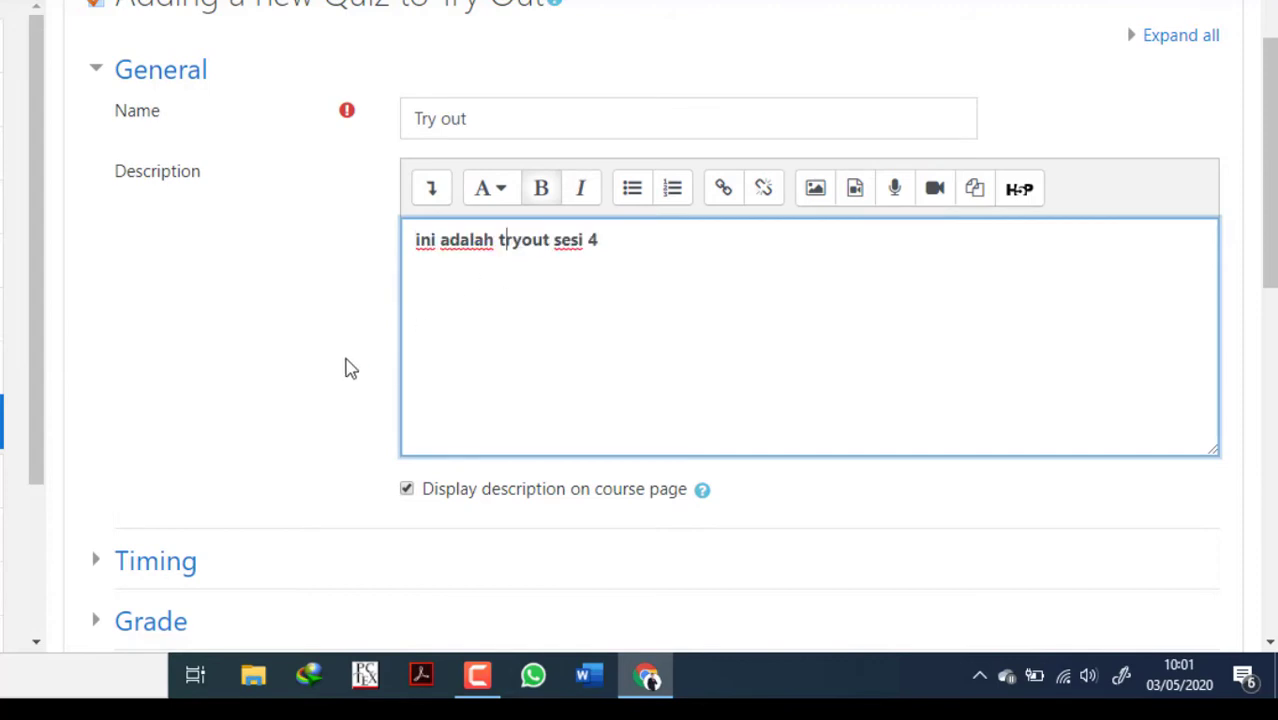
# Enable the quiz's opening and closing dates in the timing settings and set the closing day to 4.
pyautogui.scroll(-3, 130, 450)
pyautogui.click(100, 224)
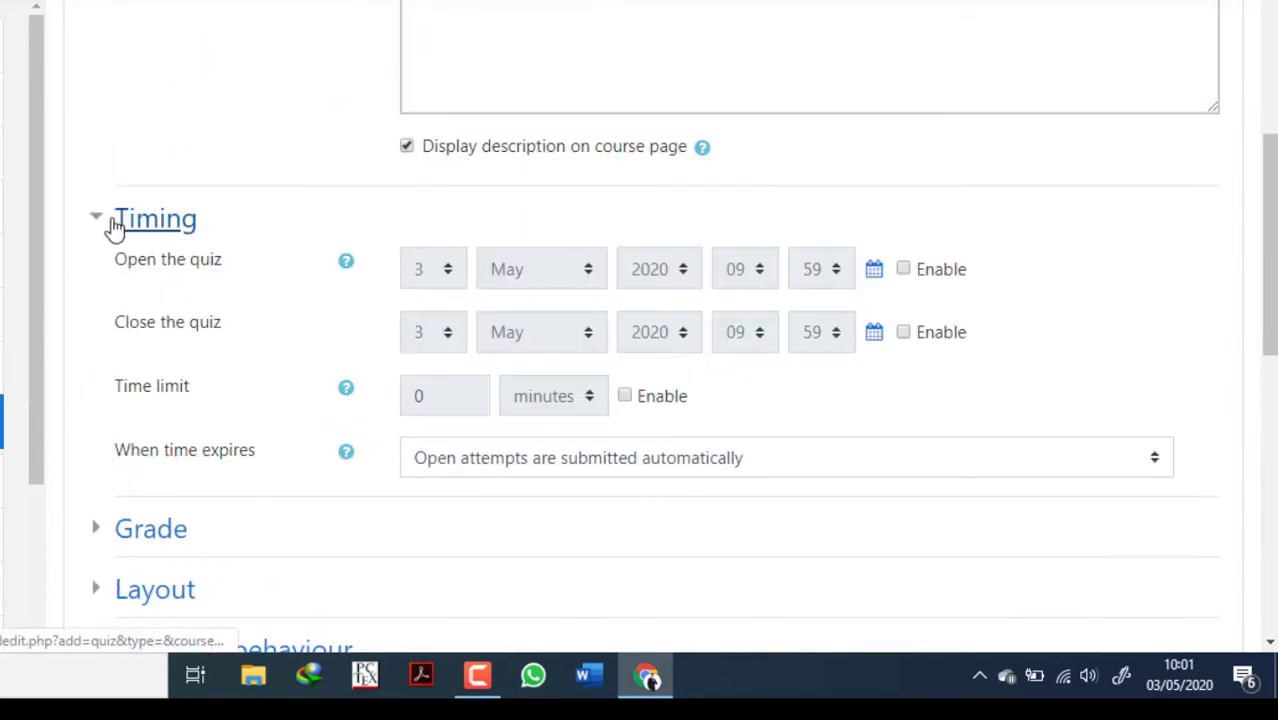
pyautogui.click(903, 268)
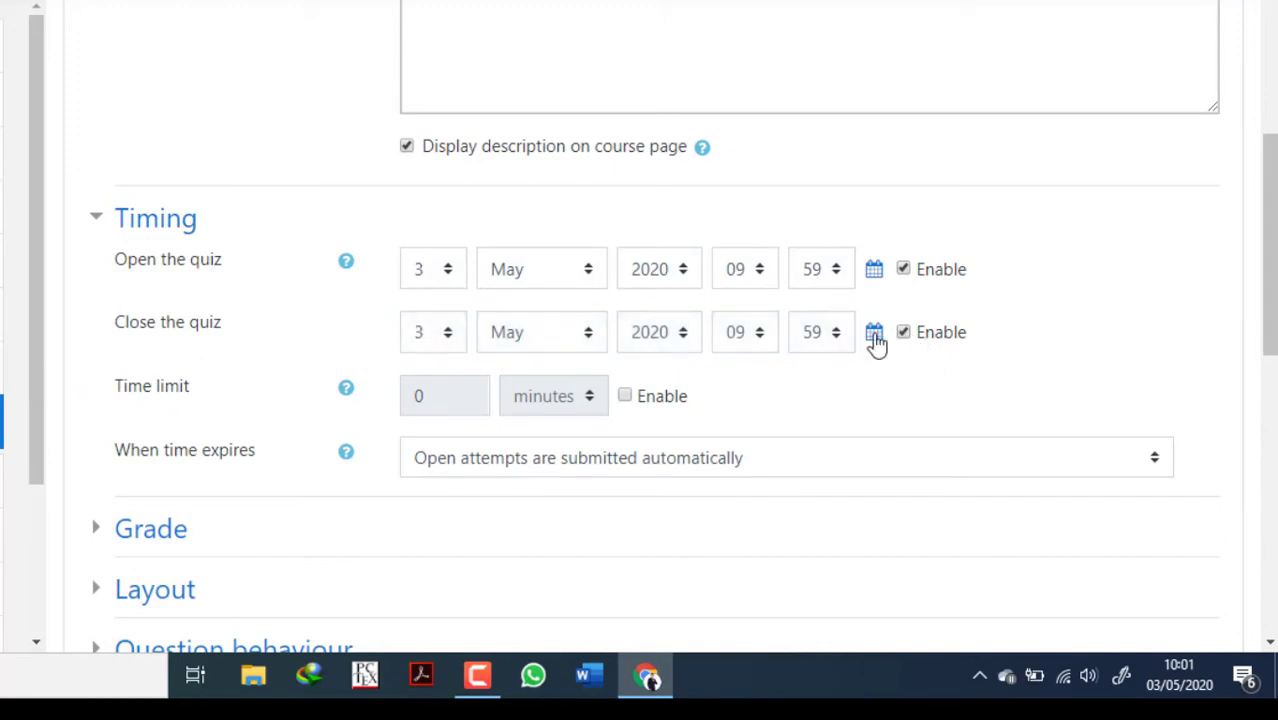
pyautogui.click(430, 346)
pyautogui.click(422, 2)
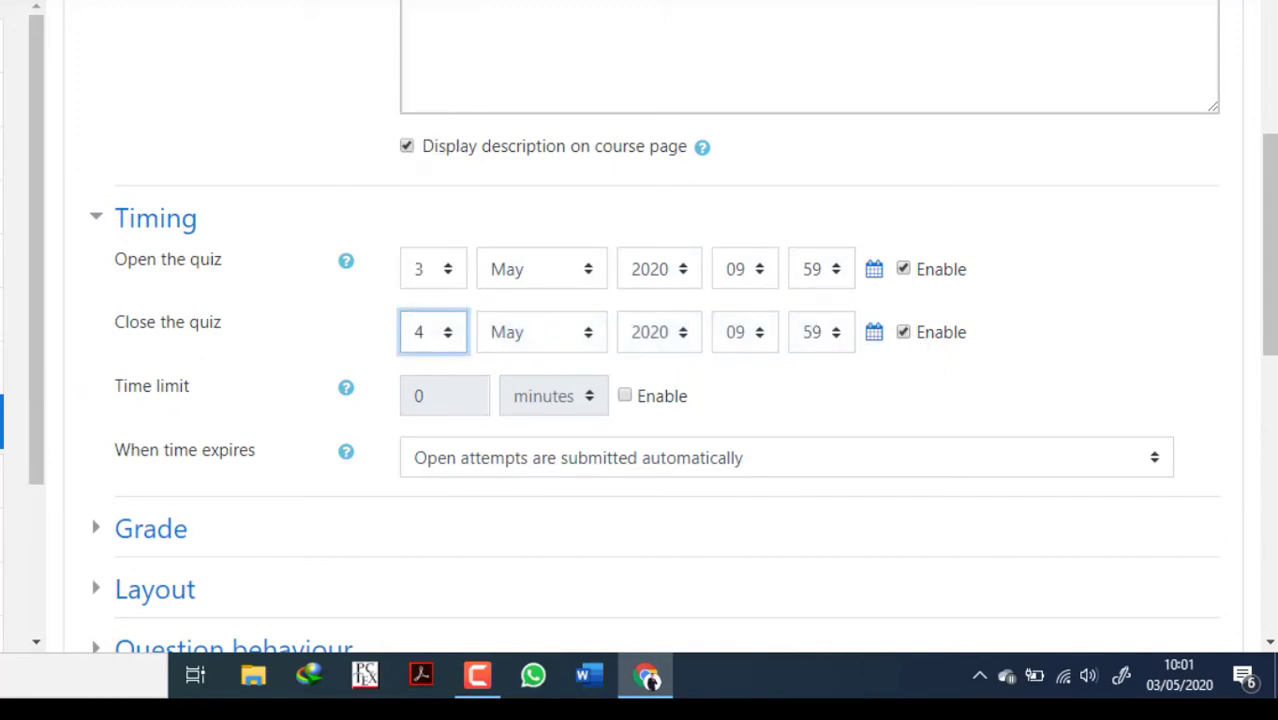
# Enable the quiz's time limit and set it to 5 minutes.
pyautogui.click(624, 398)
pyautogui.doubleClick(465, 404)
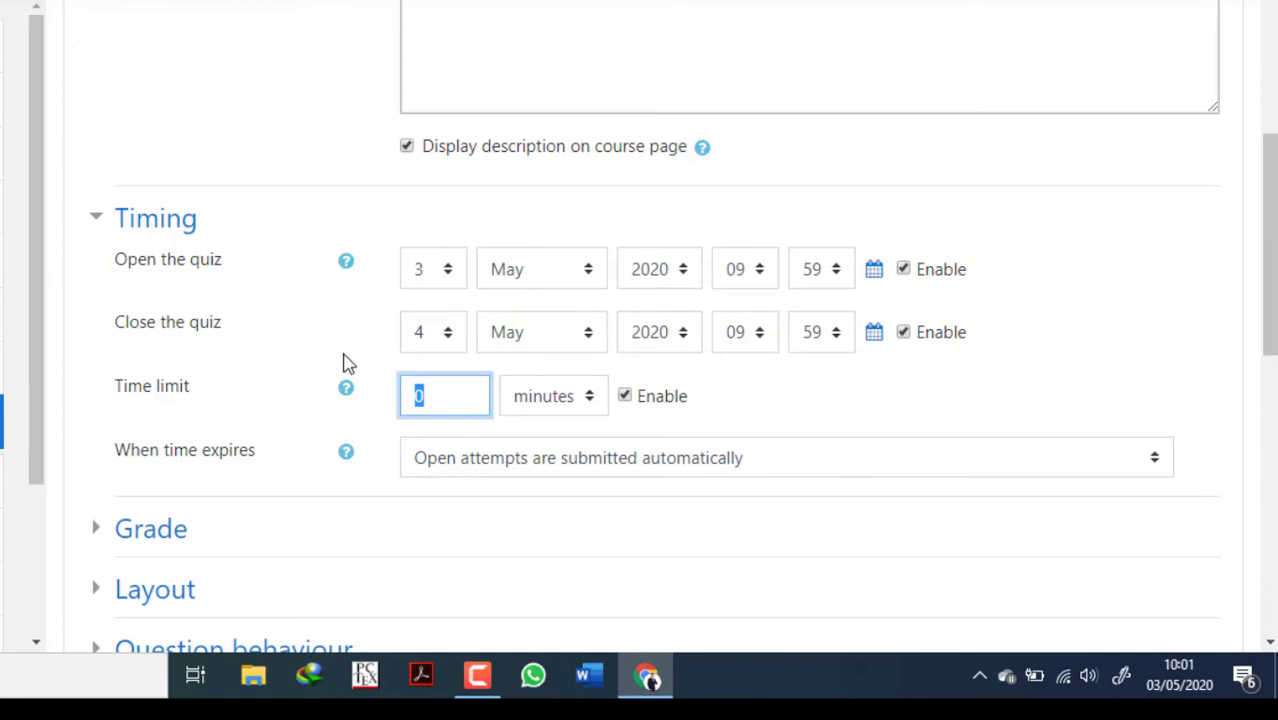
pyautogui.write('5')
# Set the number of attempts allowed to 1 in the quiz's grade settings.
pyautogui.scroll(-4, 392, 466)
pyautogui.click(160, 192)
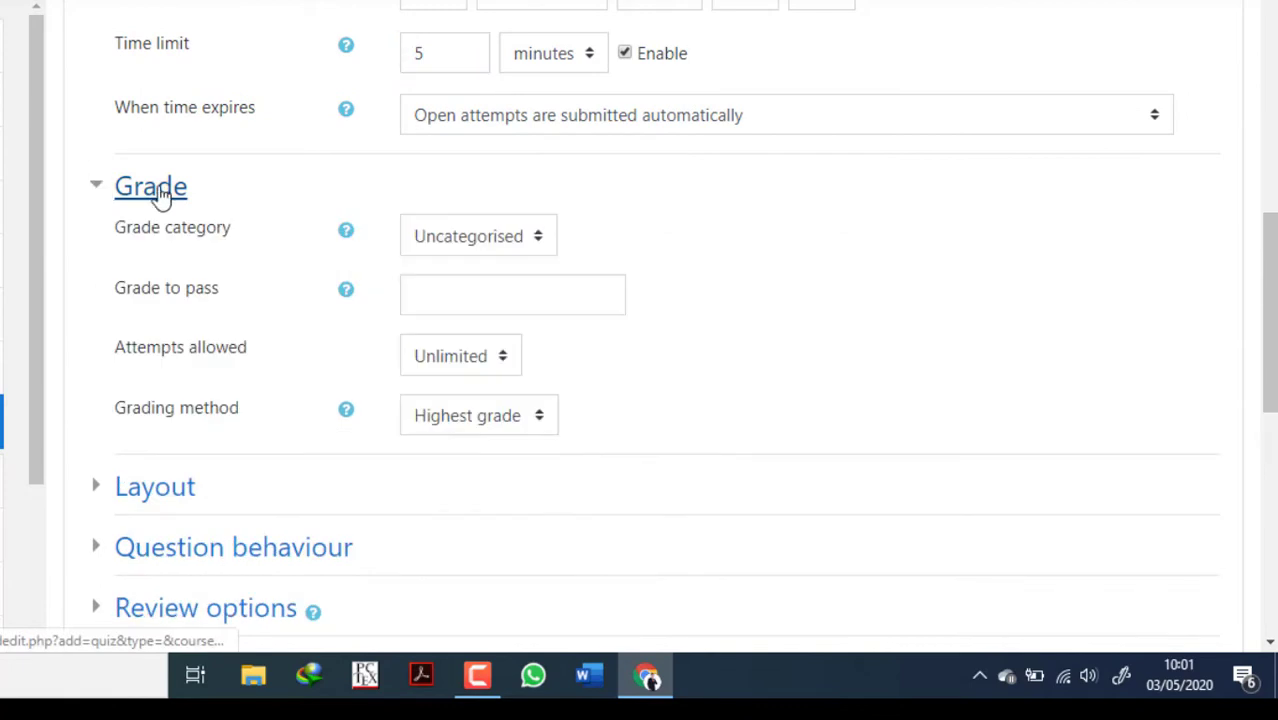
pyautogui.click(445, 362)
pyautogui.click(451, 416)
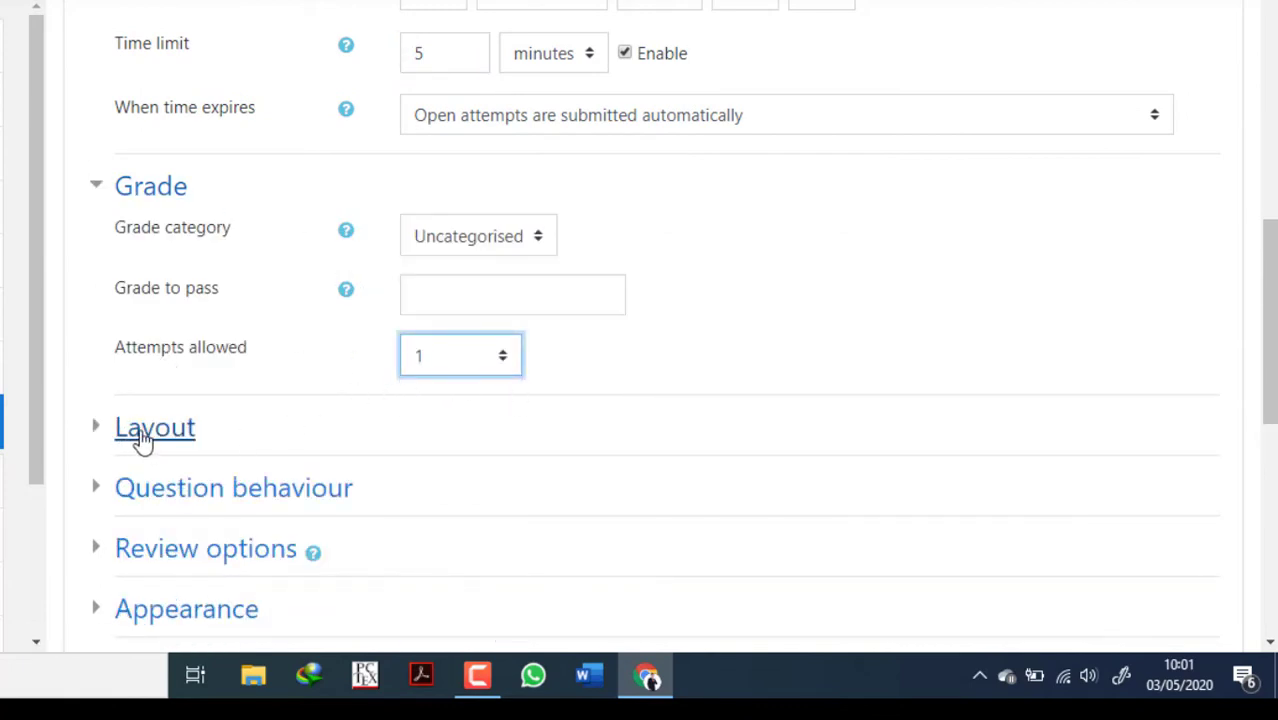
# Expand Layout and Question behaviour, and in Review options clear The attempt and Marks for immediately after the attempt and while the quiz is open.
pyautogui.click(97, 436)
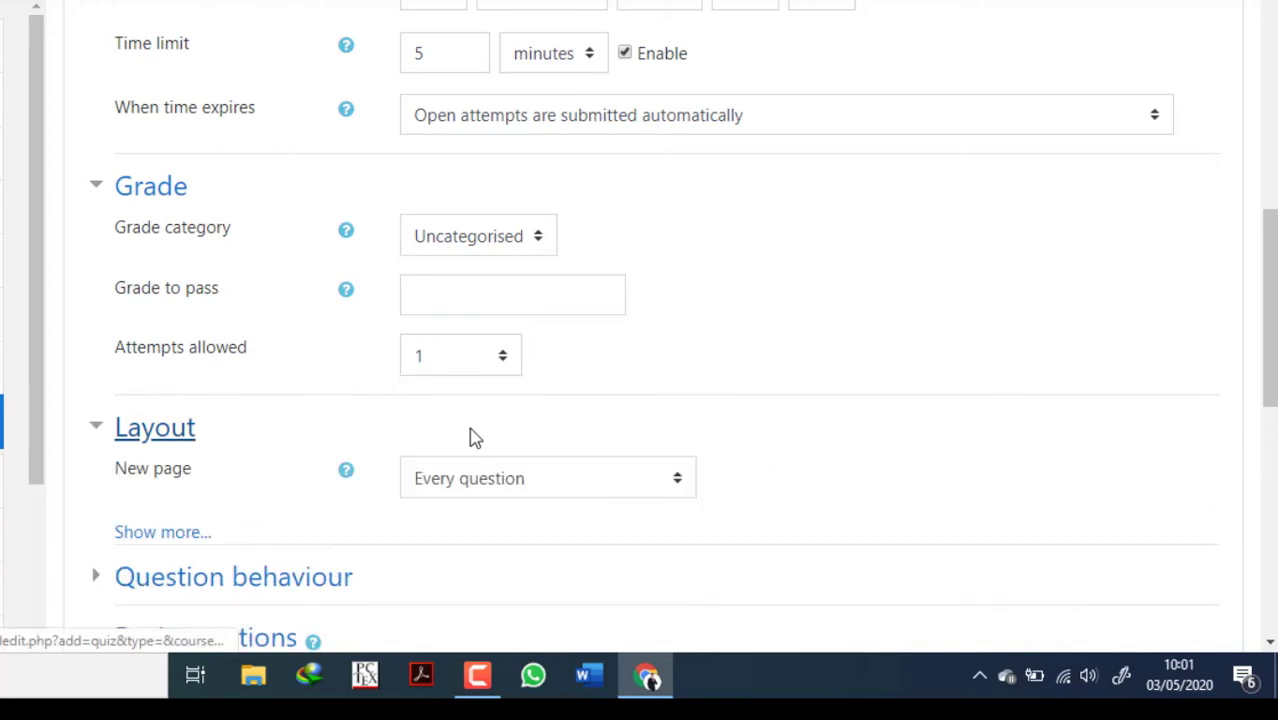
pyautogui.scroll(-1, 477, 415)
pyautogui.scroll(-2, 110, 415)
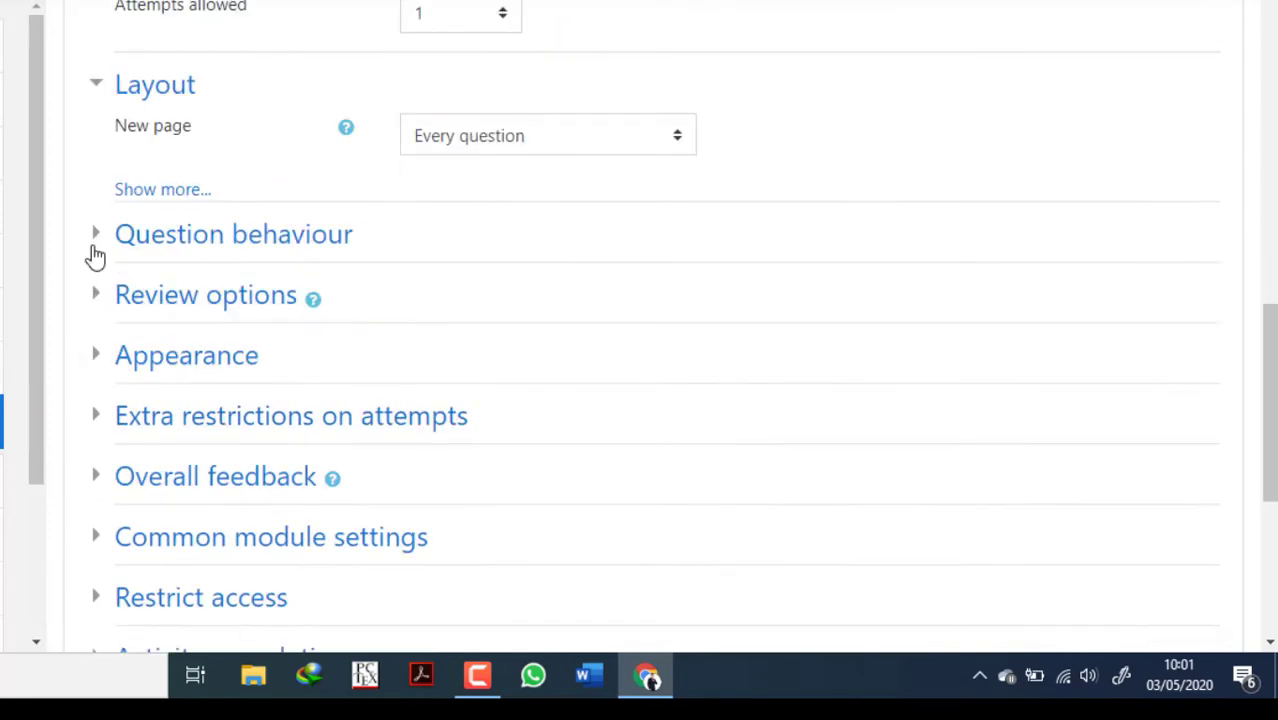
pyautogui.click(95, 237)
pyautogui.scroll(-2, 140, 360)
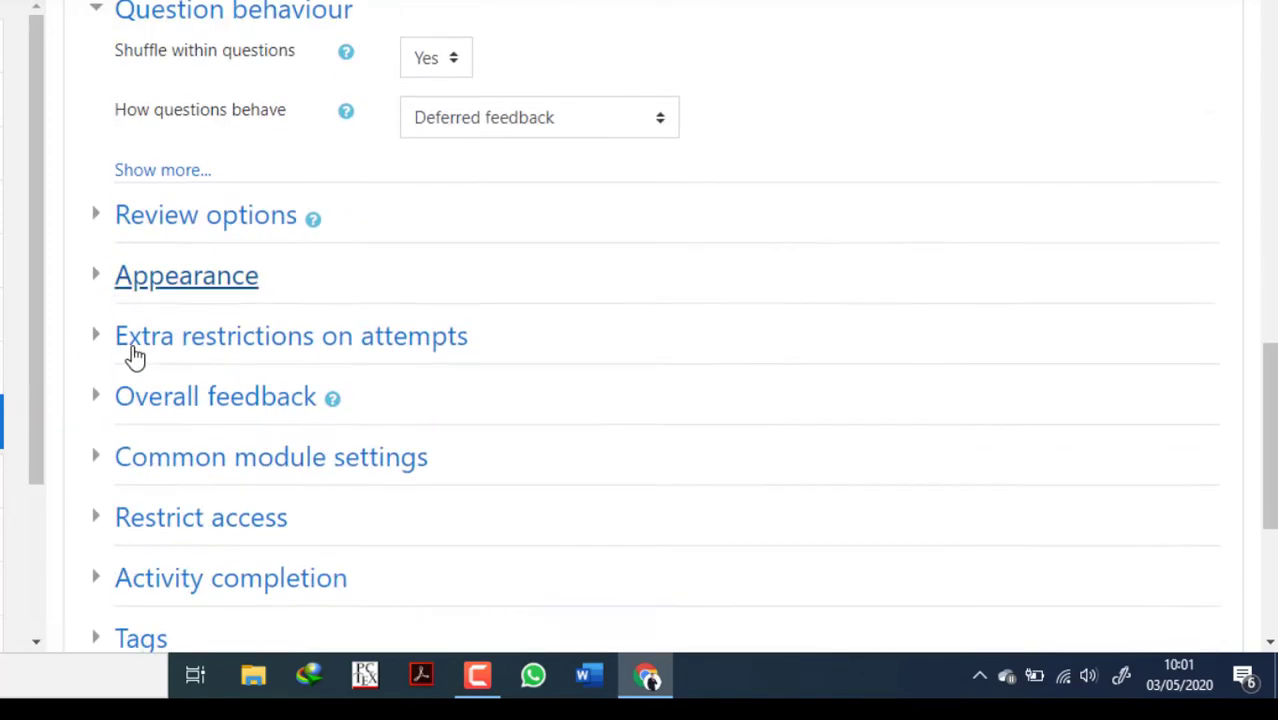
pyautogui.click(94, 213)
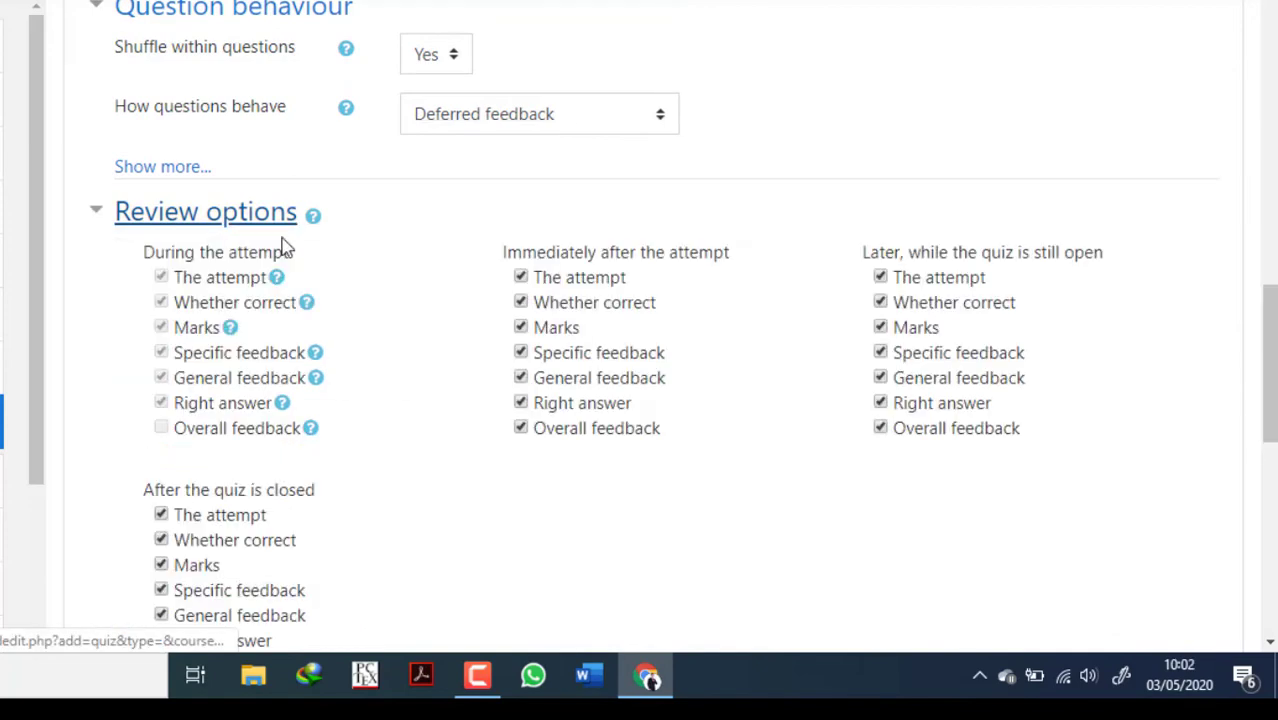
pyautogui.click(521, 277)
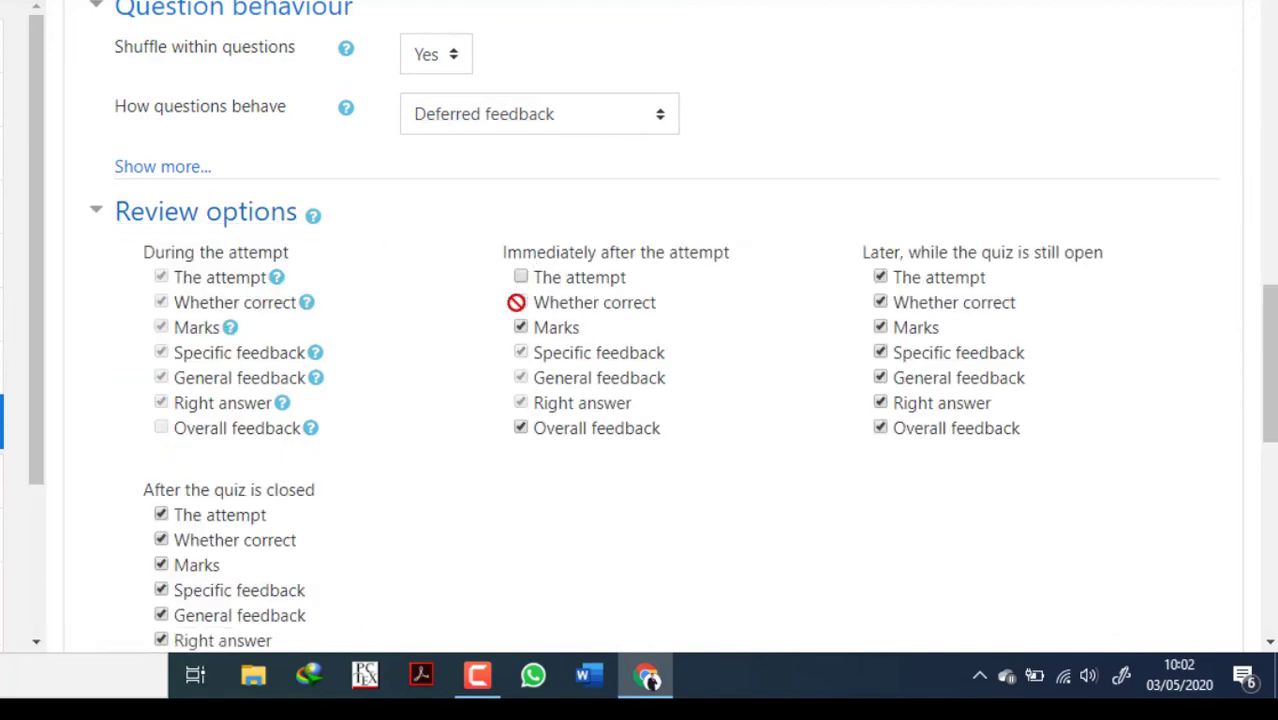
pyautogui.click(880, 277)
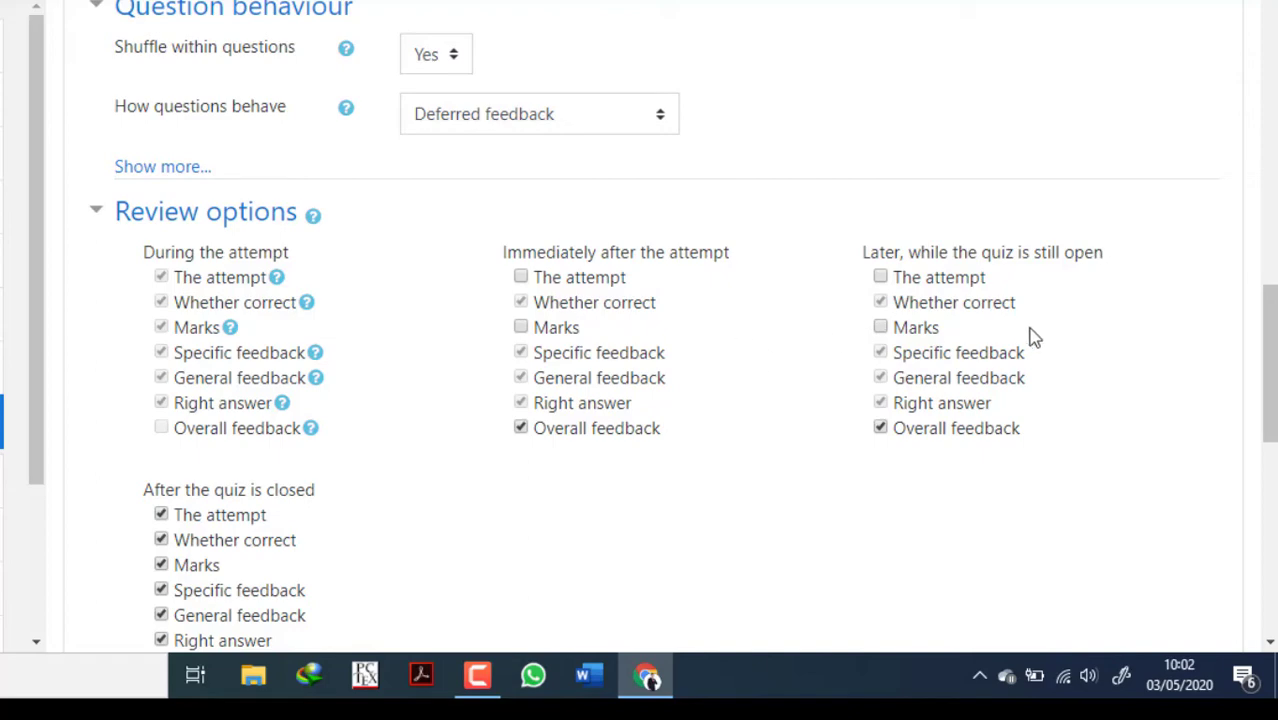
# Expand the Appearance settings, then save the quiz and display its page.
pyautogui.scroll(-3, 405, 450)
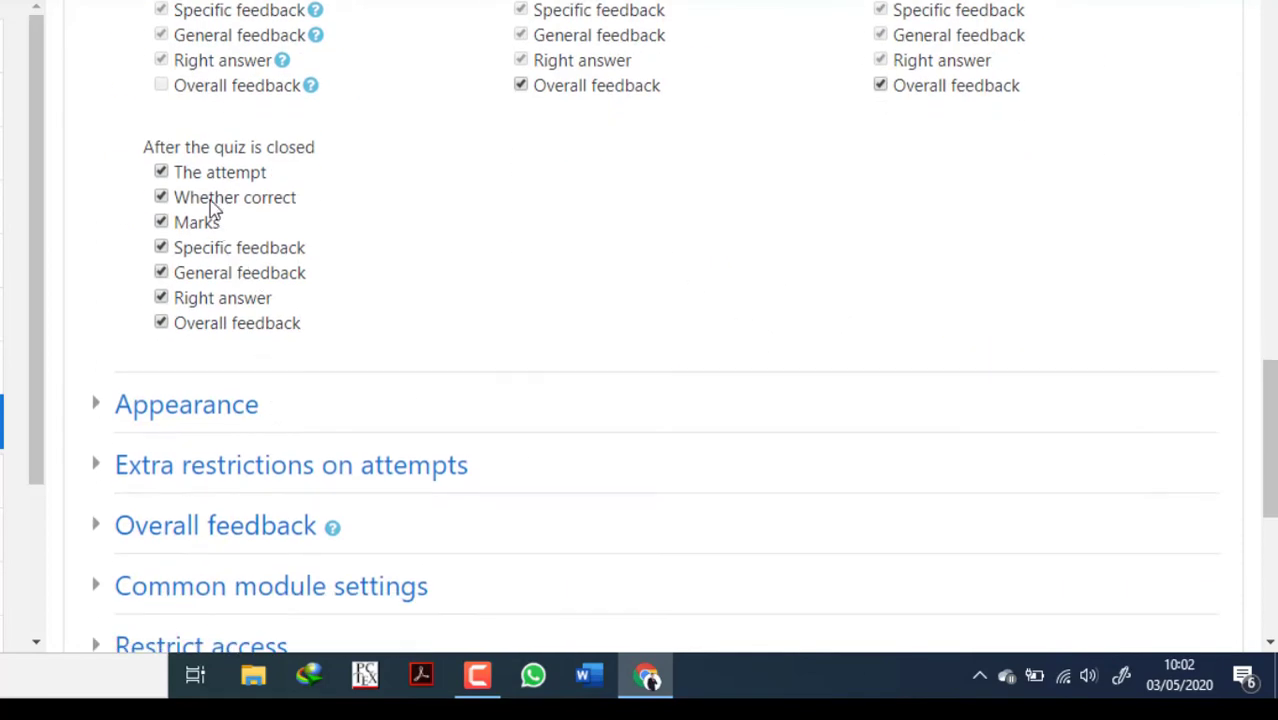
pyautogui.click(100, 408)
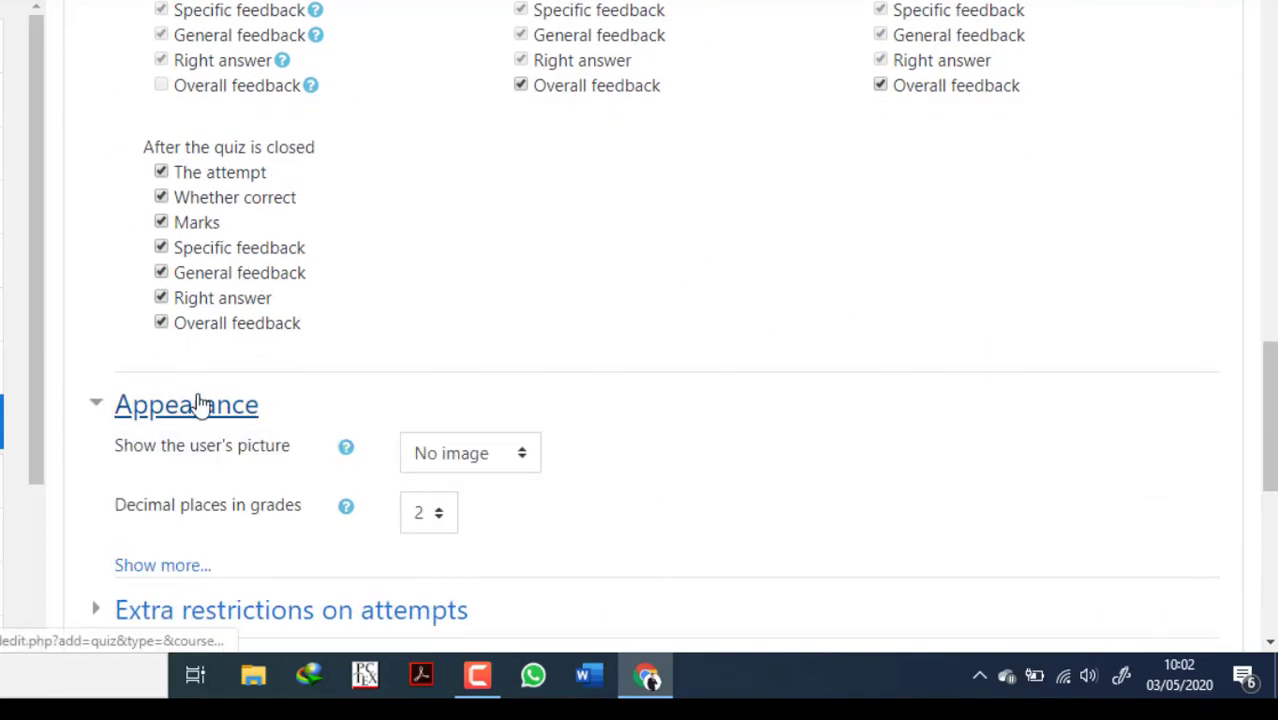
pyautogui.scroll(-3, 200, 395)
pyautogui.scroll(-3, 419, 459)
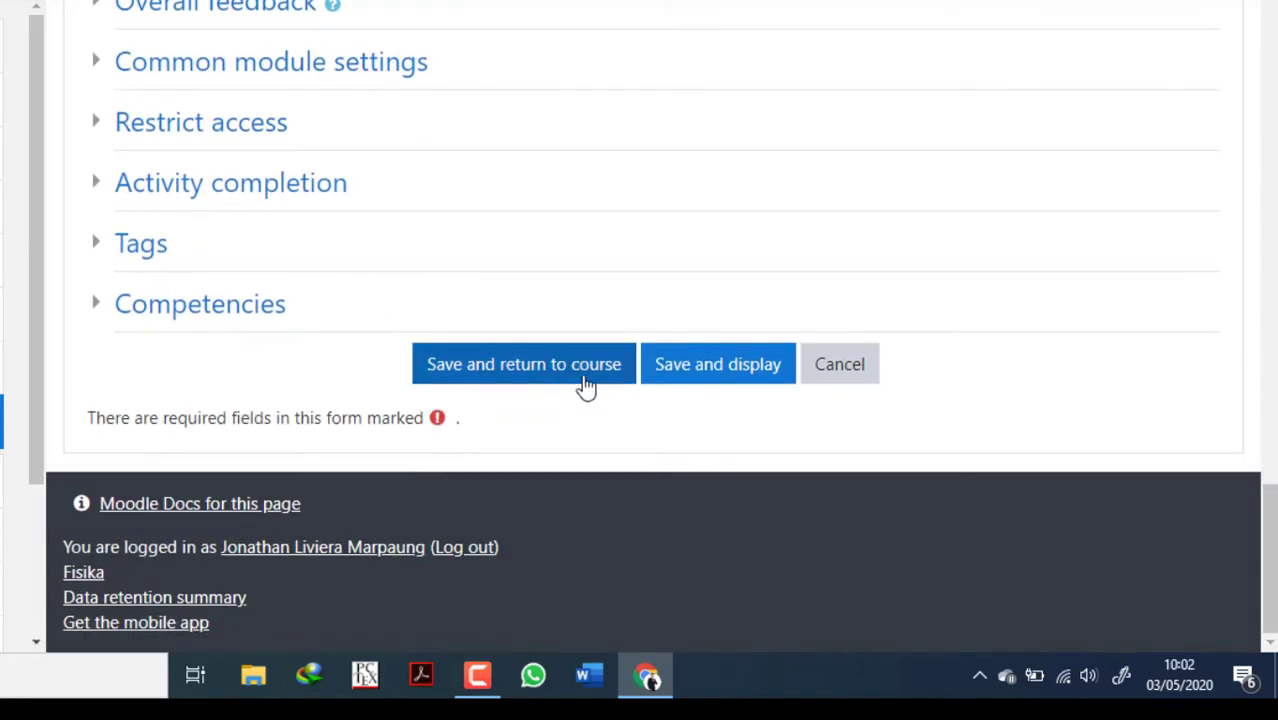
pyautogui.click(735, 372)
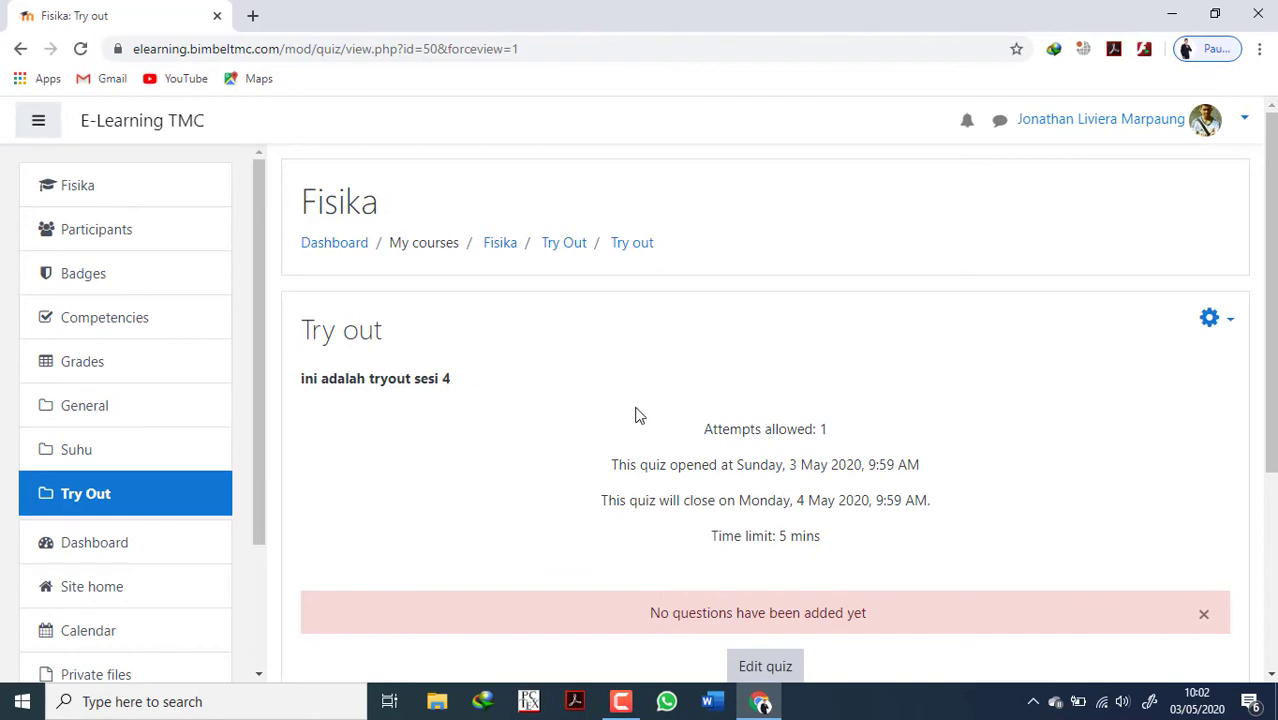
# Open the question import page for the Try out quiz and choose Blackboard as the file format.
pyautogui.moveTo(301, 378); pyautogui.dragTo(436, 400)
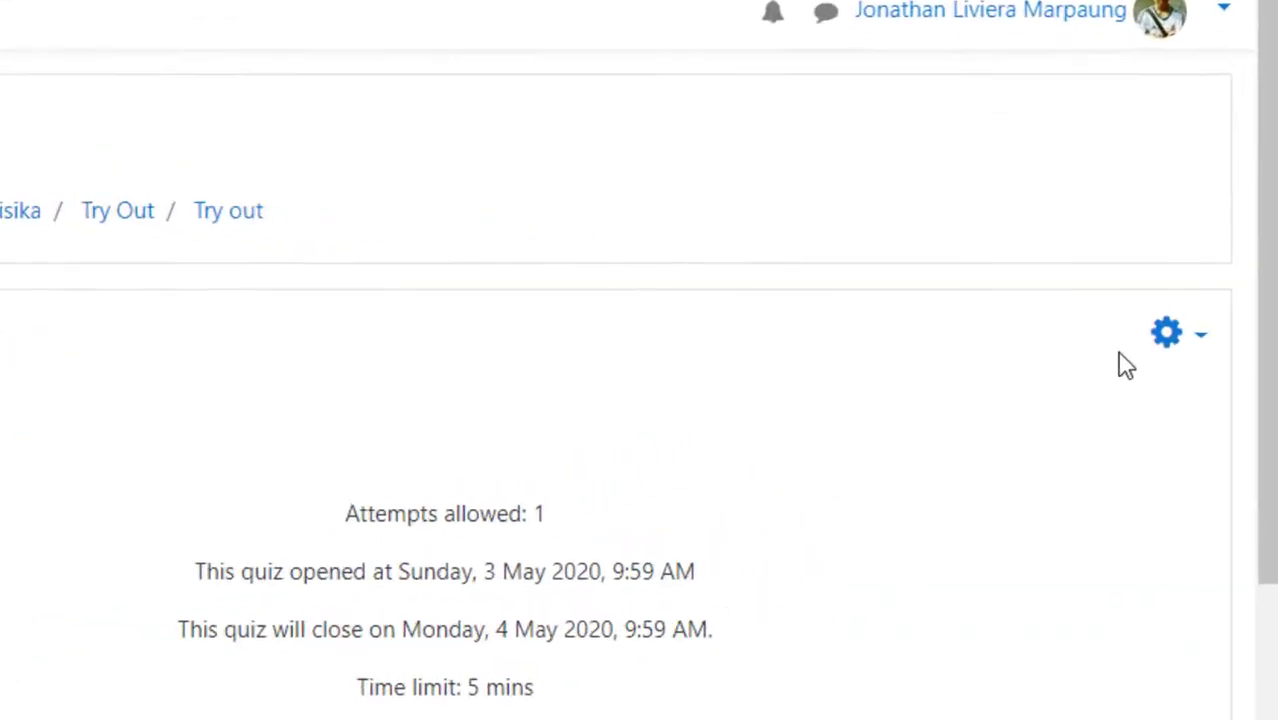
pyautogui.scroll(2, 296, 568)
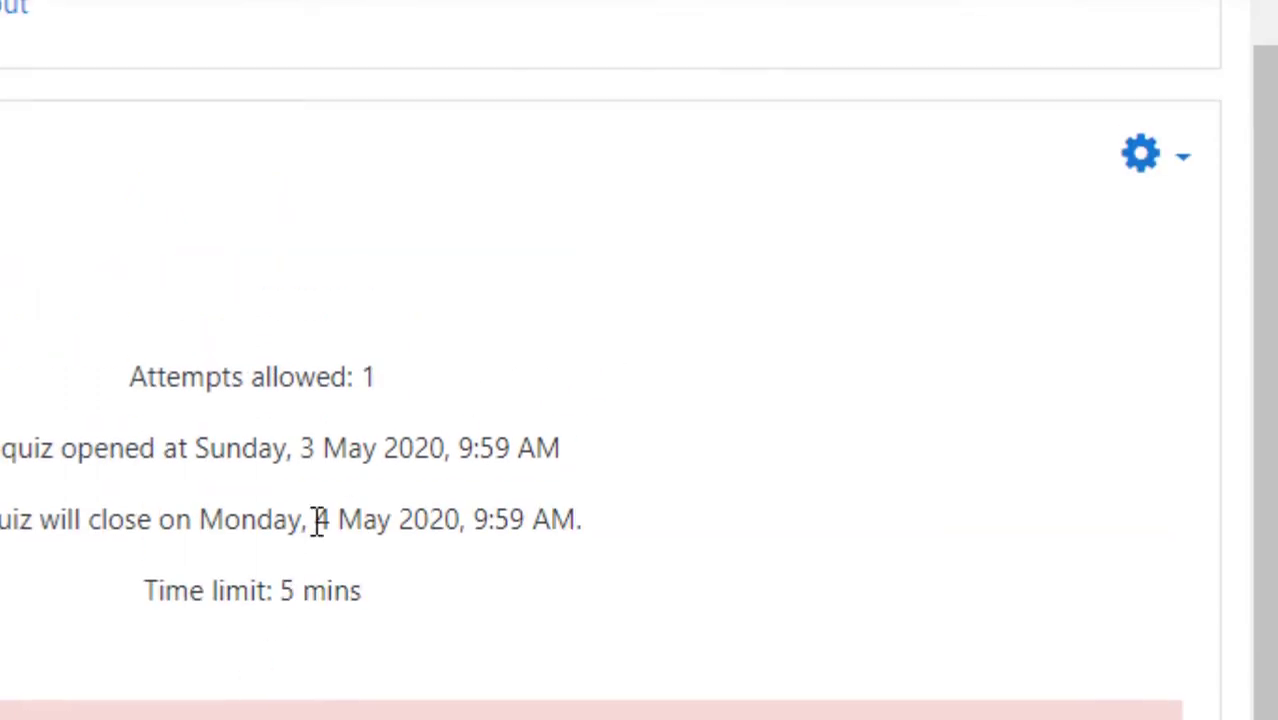
pyautogui.click(1177, 167)
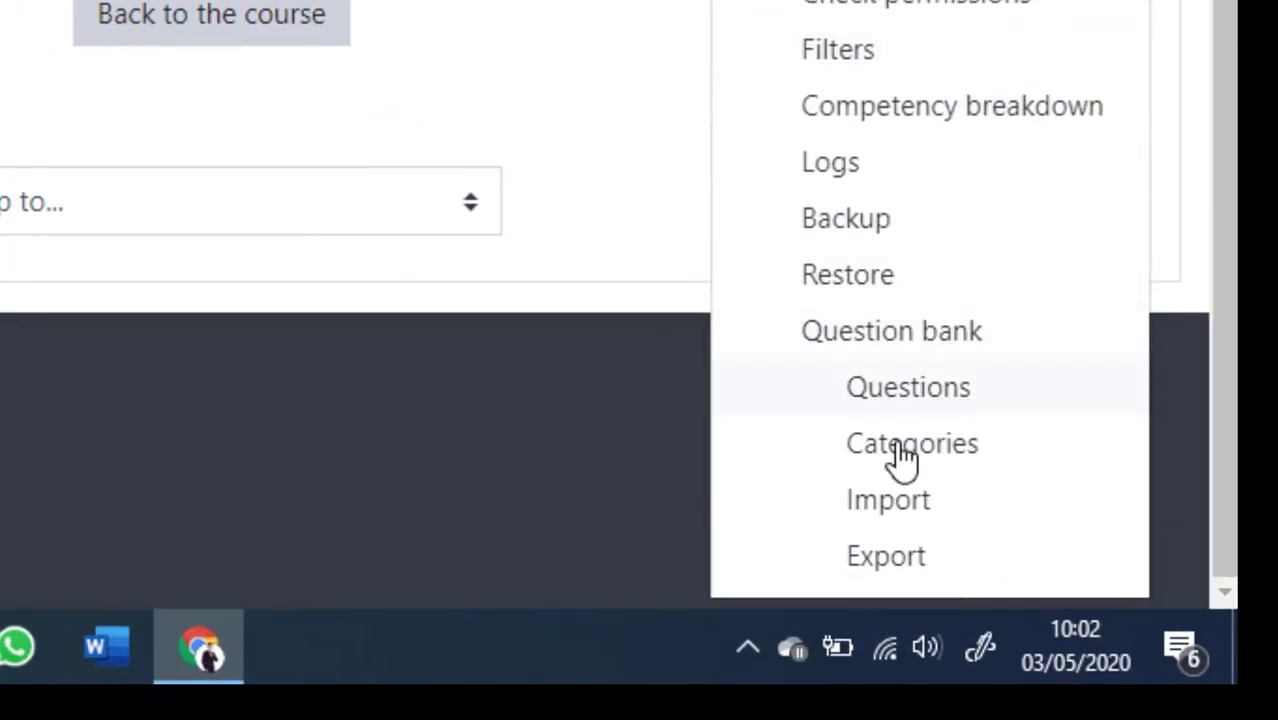
pyautogui.click(890, 500)
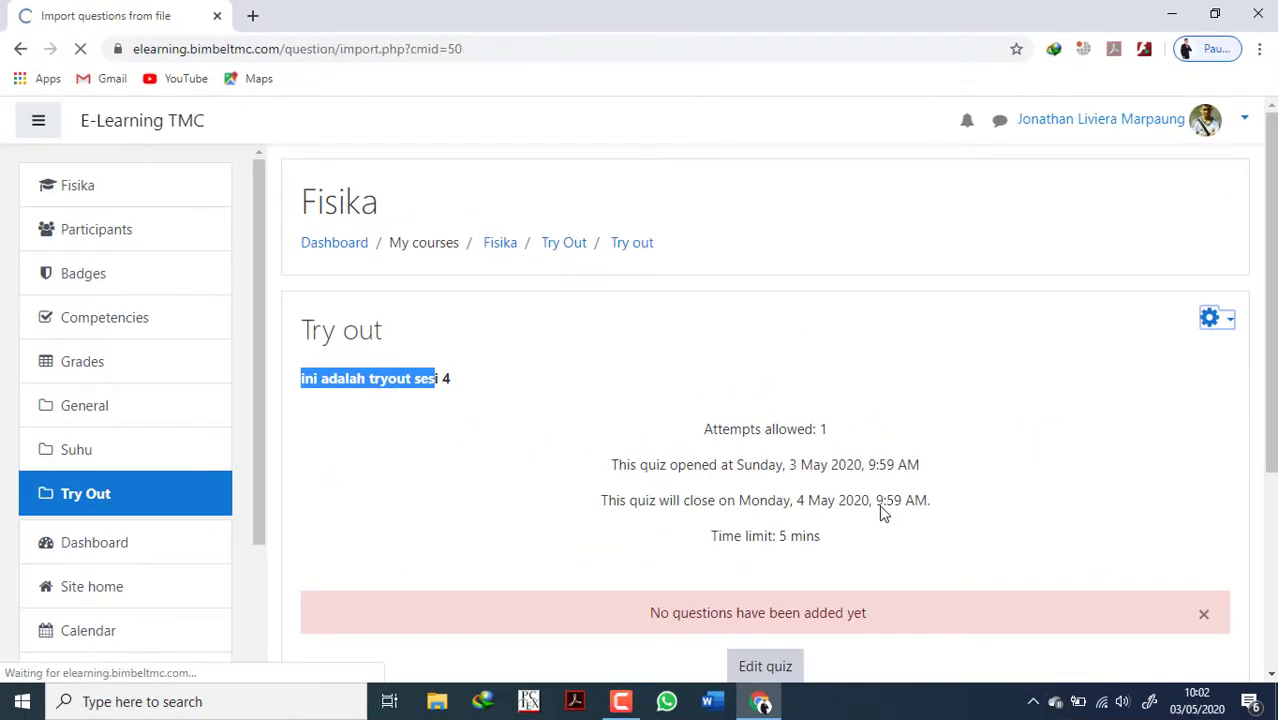
pyautogui.click(627, 506)
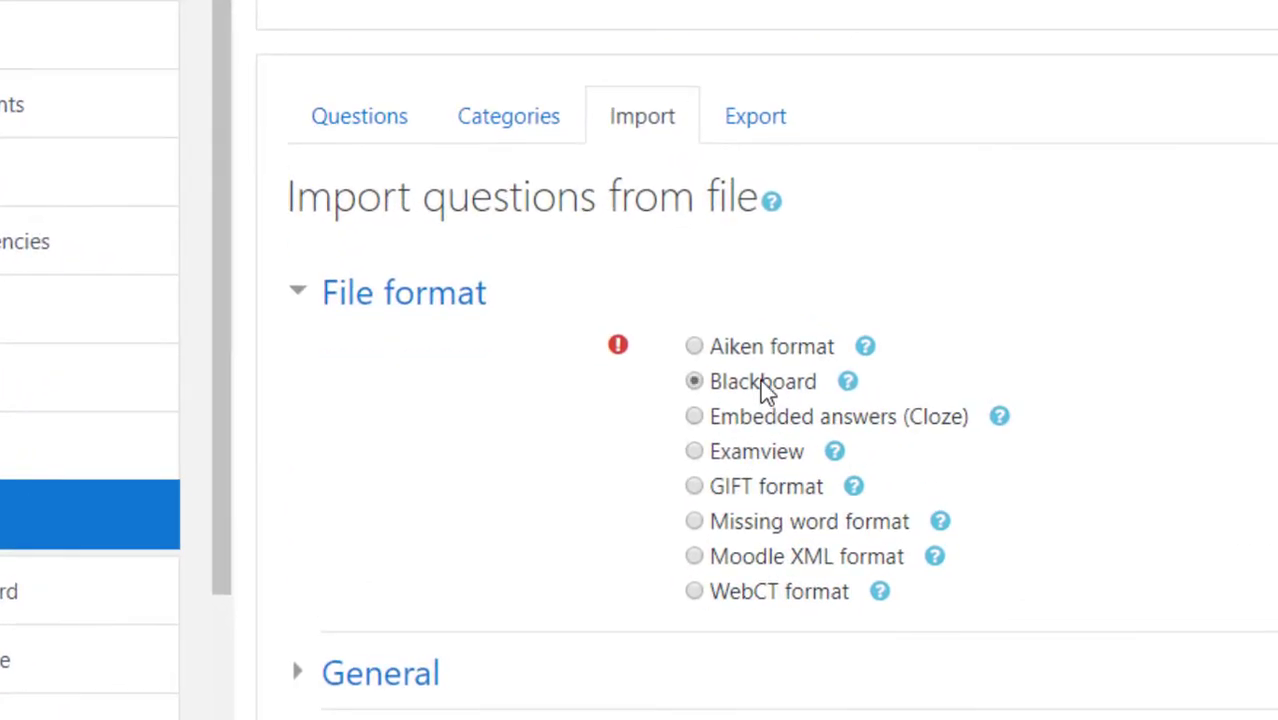
pyautogui.scroll(-5, 800, 440)
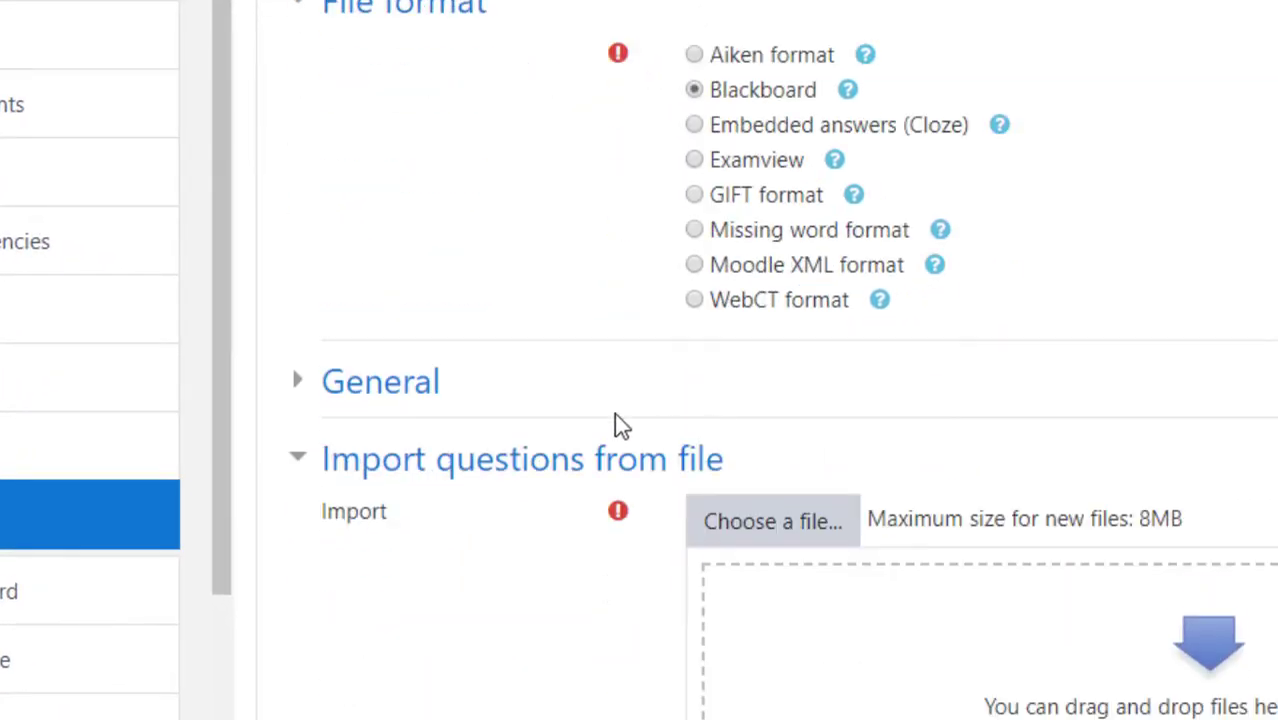
# Upload sesi4.zip from the tryout folder in Pictures as the question import file.
pyautogui.click(783, 238)
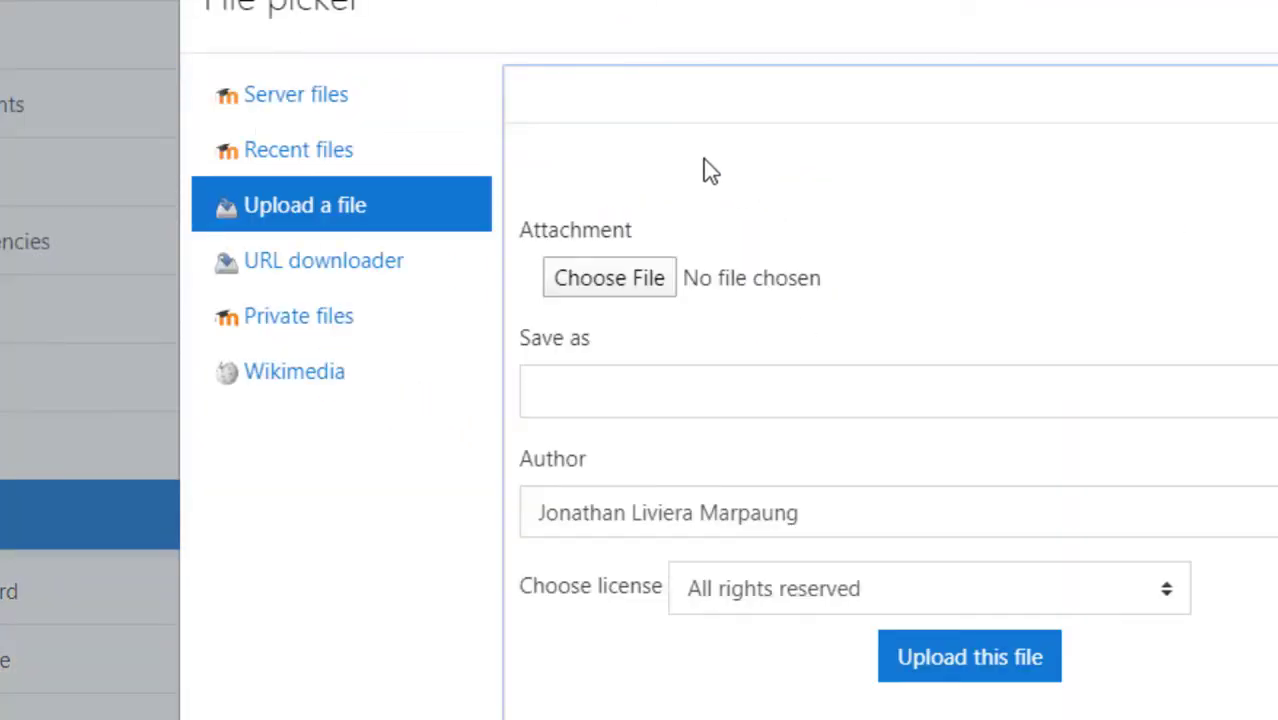
pyautogui.click(582, 288)
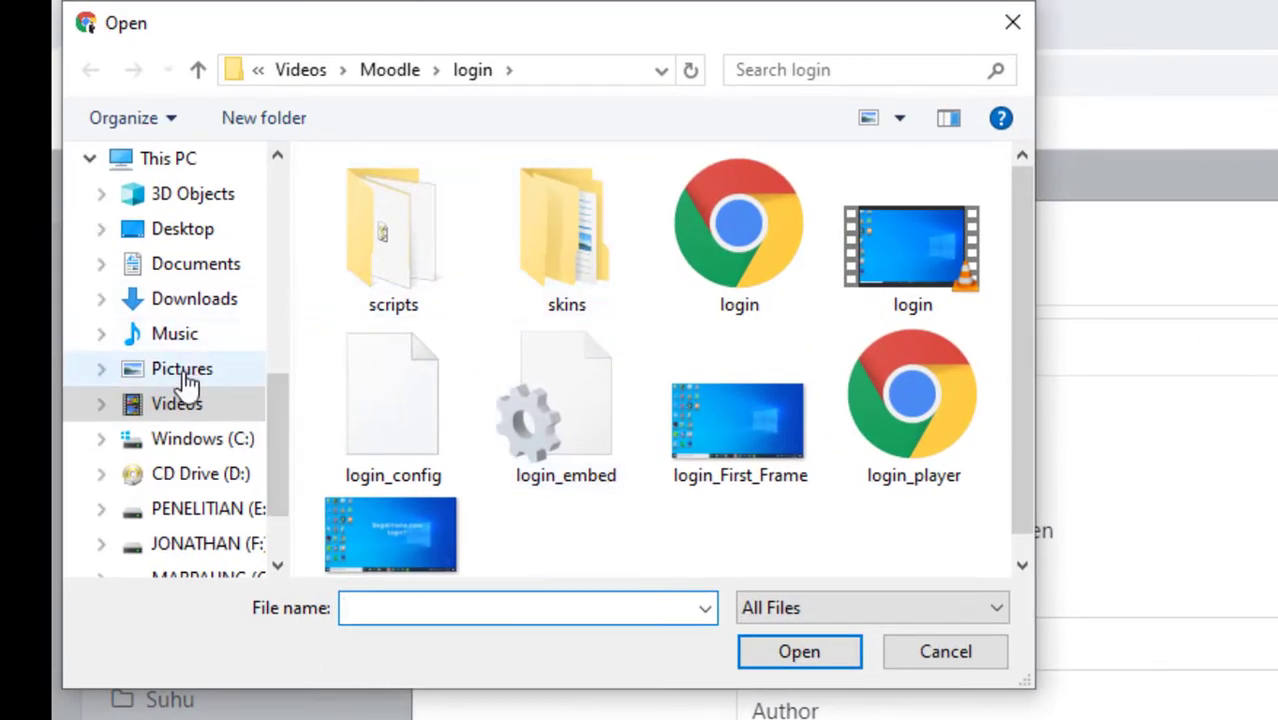
pyautogui.click(183, 378)
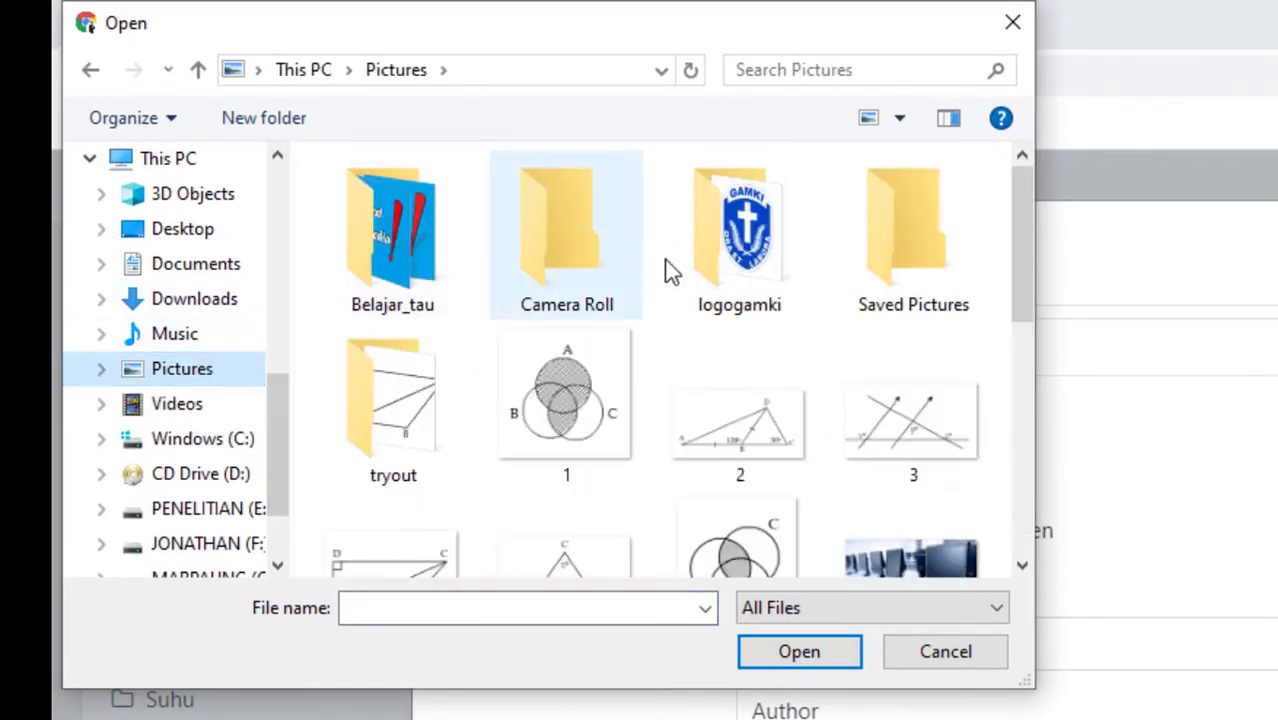
pyautogui.doubleClick(440, 417)
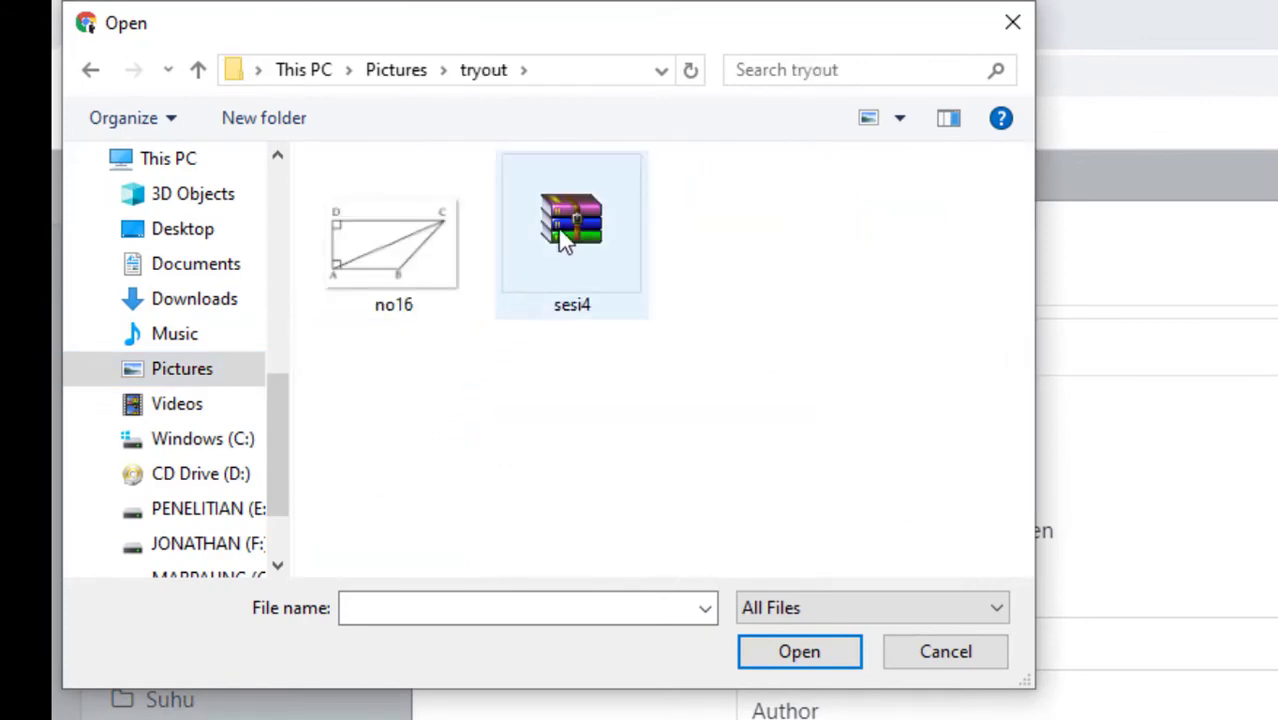
pyautogui.click(560, 275)
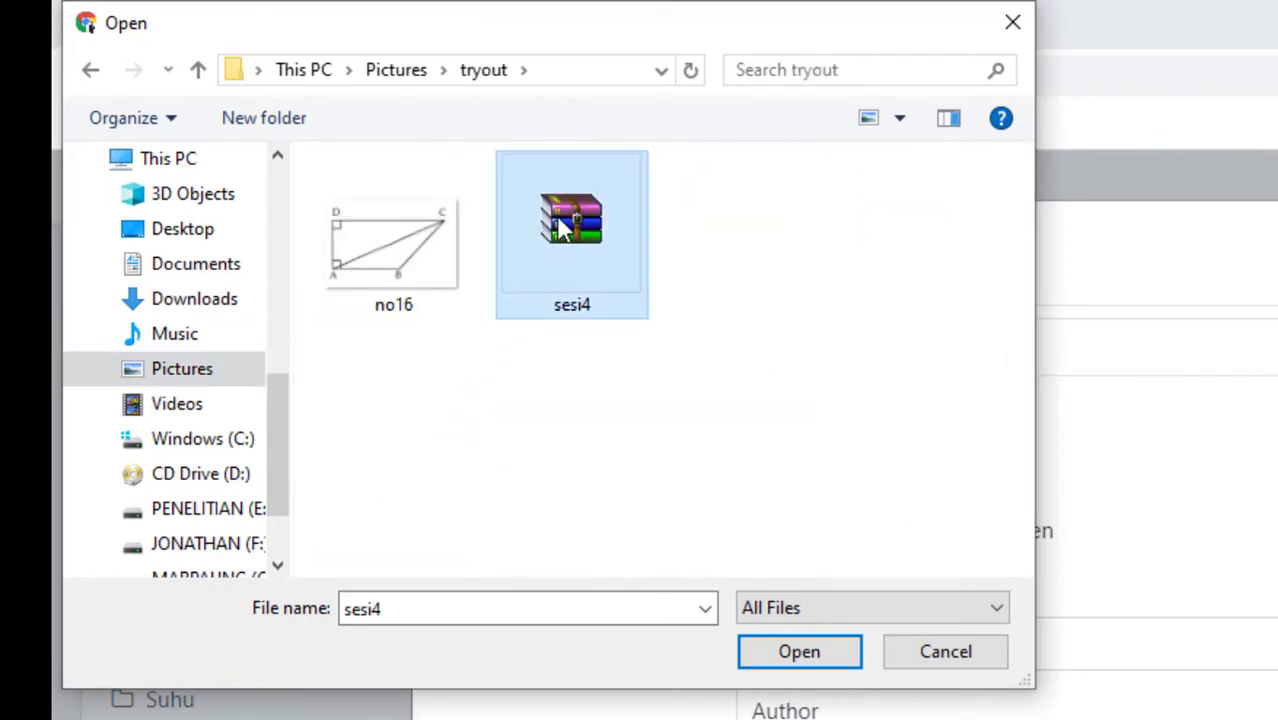
pyautogui.click(770, 640)
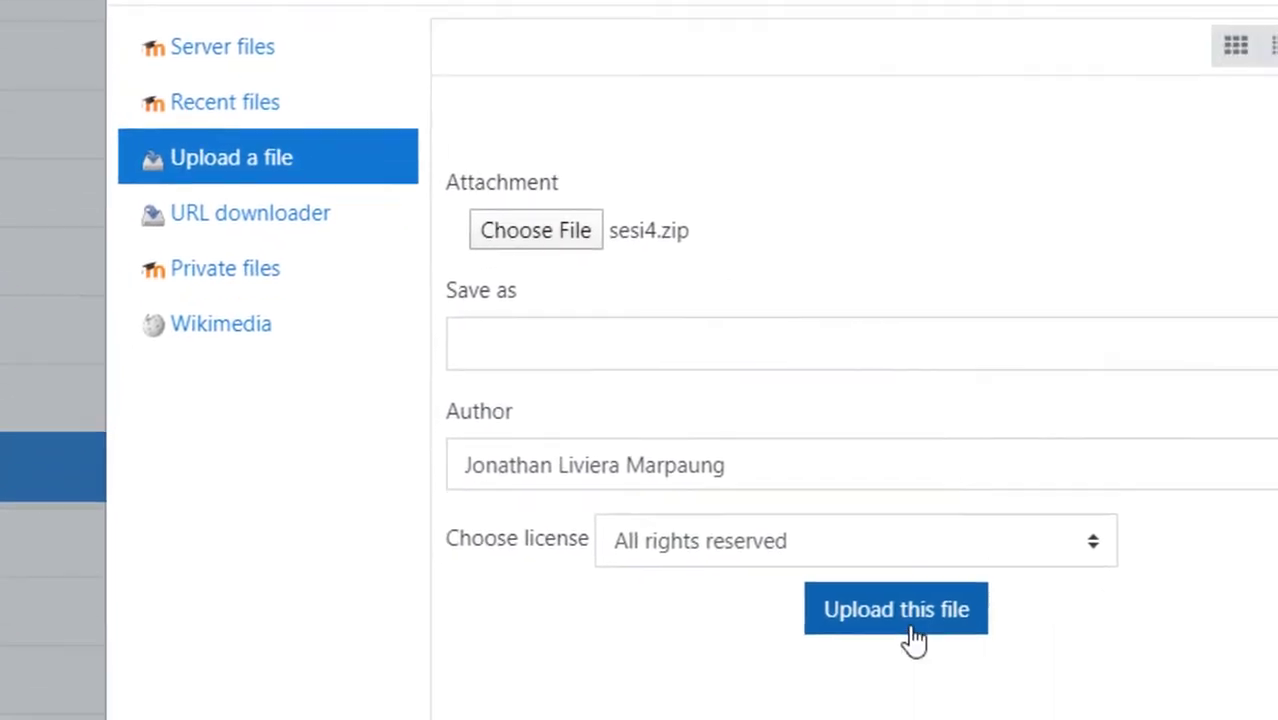
pyautogui.click(1156, 719)
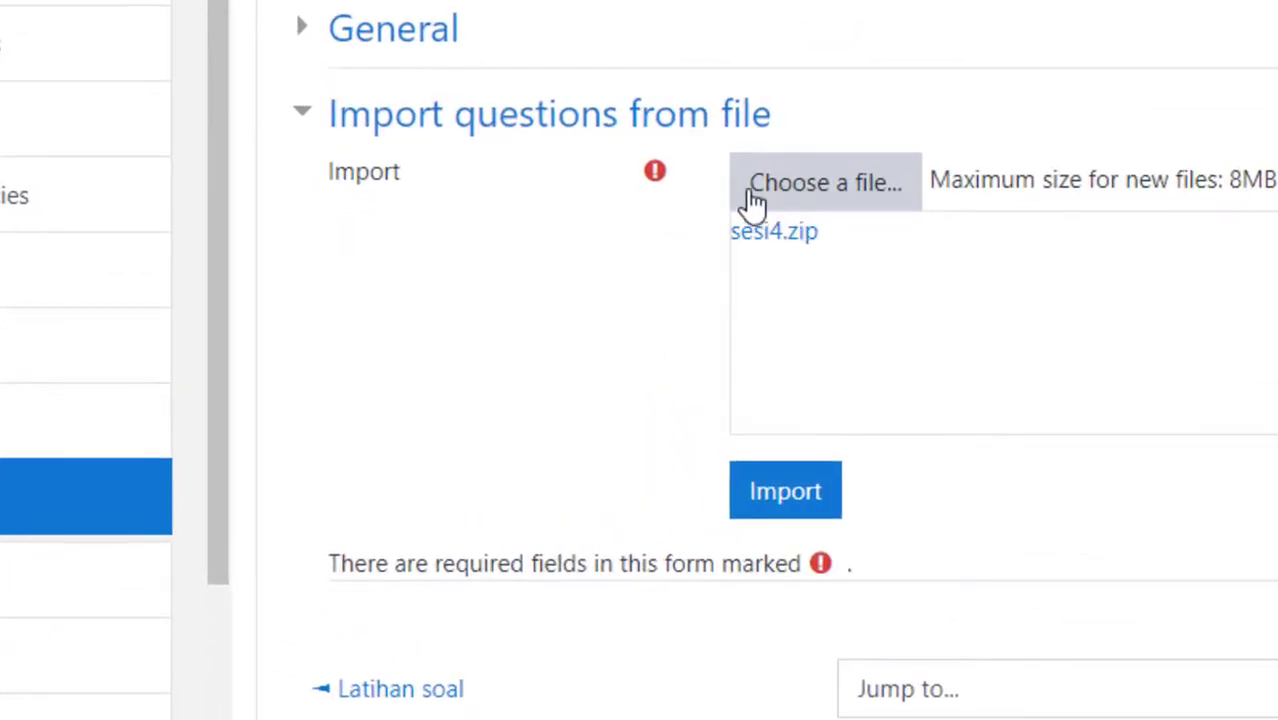
# Import the questions from the uploaded file and continue to the question bank.
pyautogui.click(770, 508)
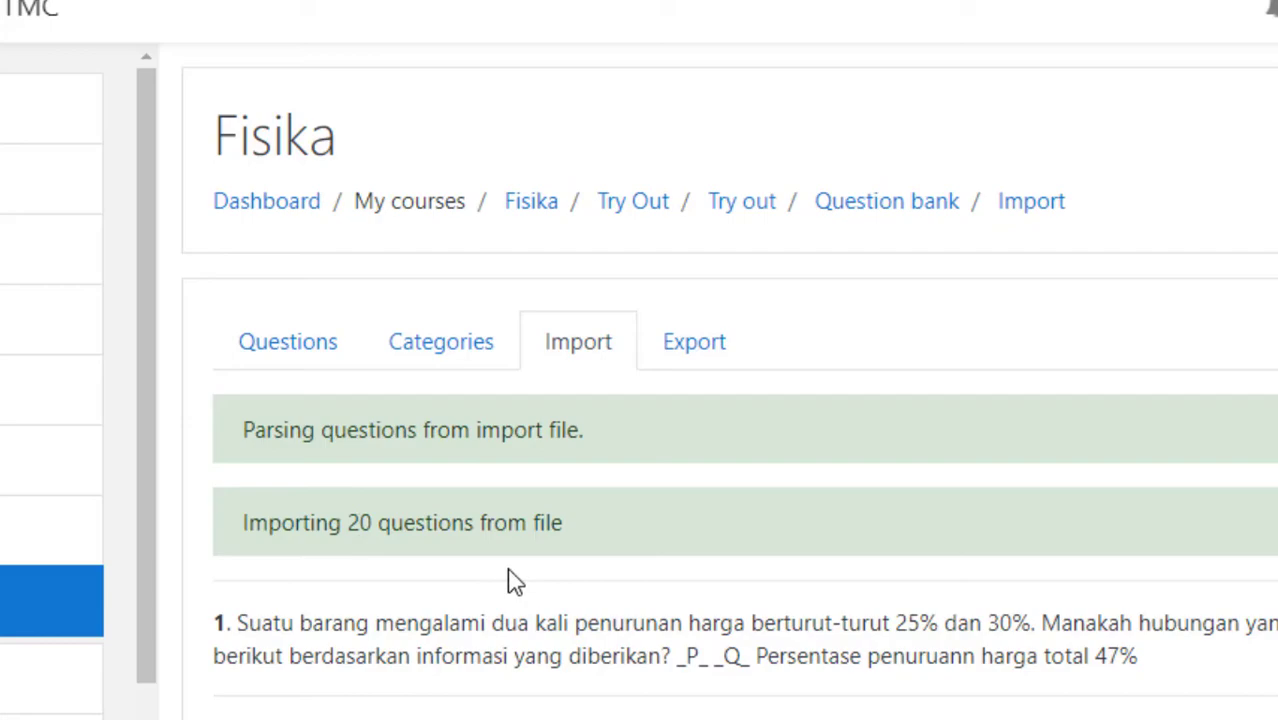
pyautogui.scroll(-15, 471, 586)
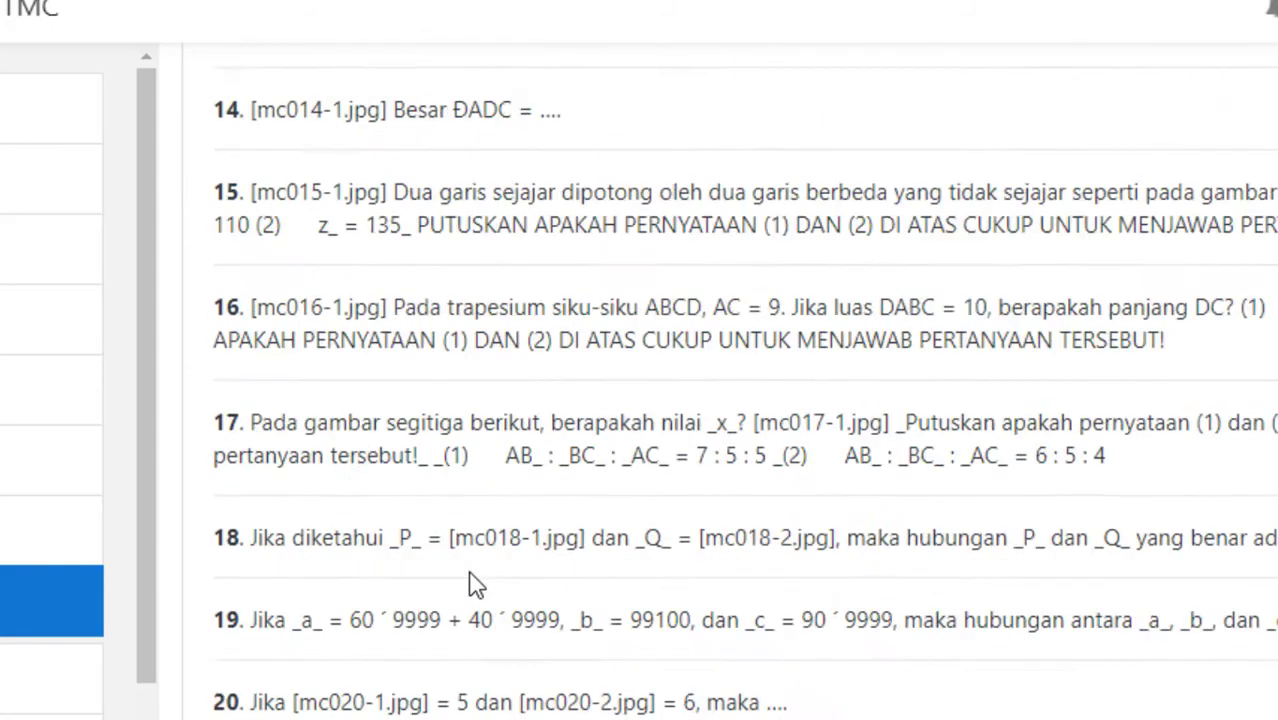
pyautogui.scroll(-3, 471, 586)
pyautogui.click(957, 455)
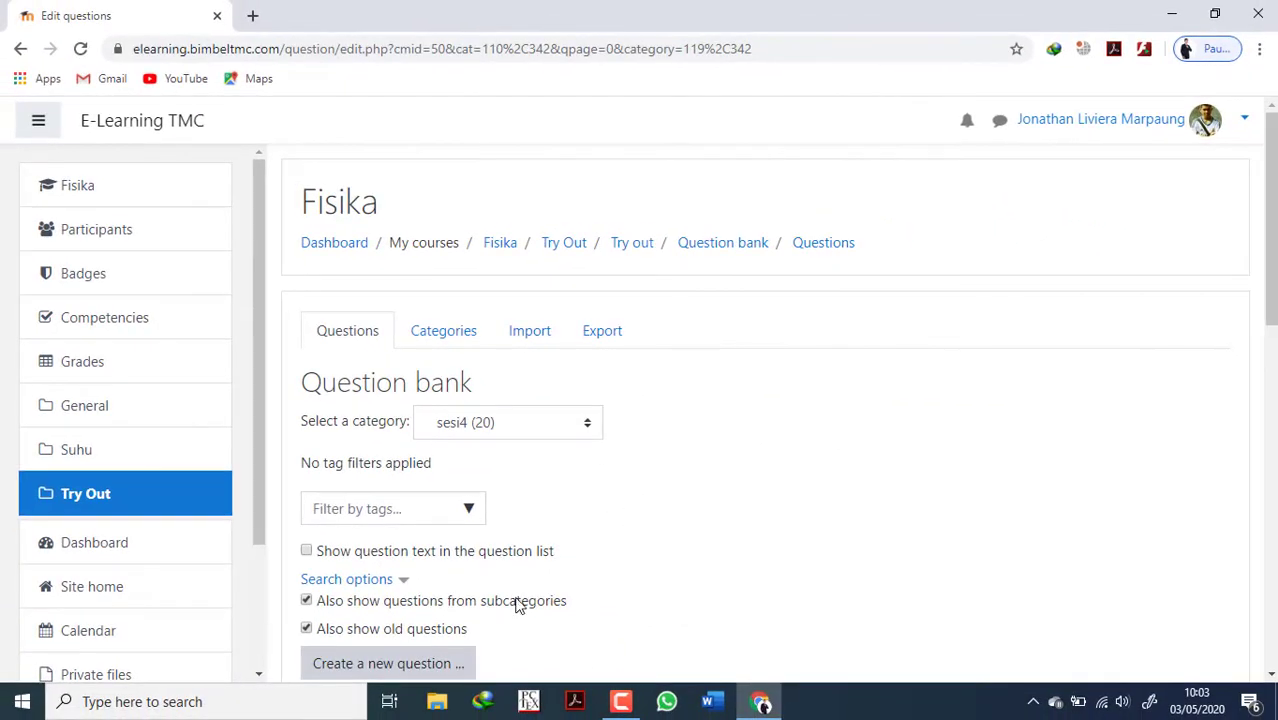
# Look through the imported questions listed in the sesi4 category of the question bank.
pyautogui.scroll(-8, 461, 410)
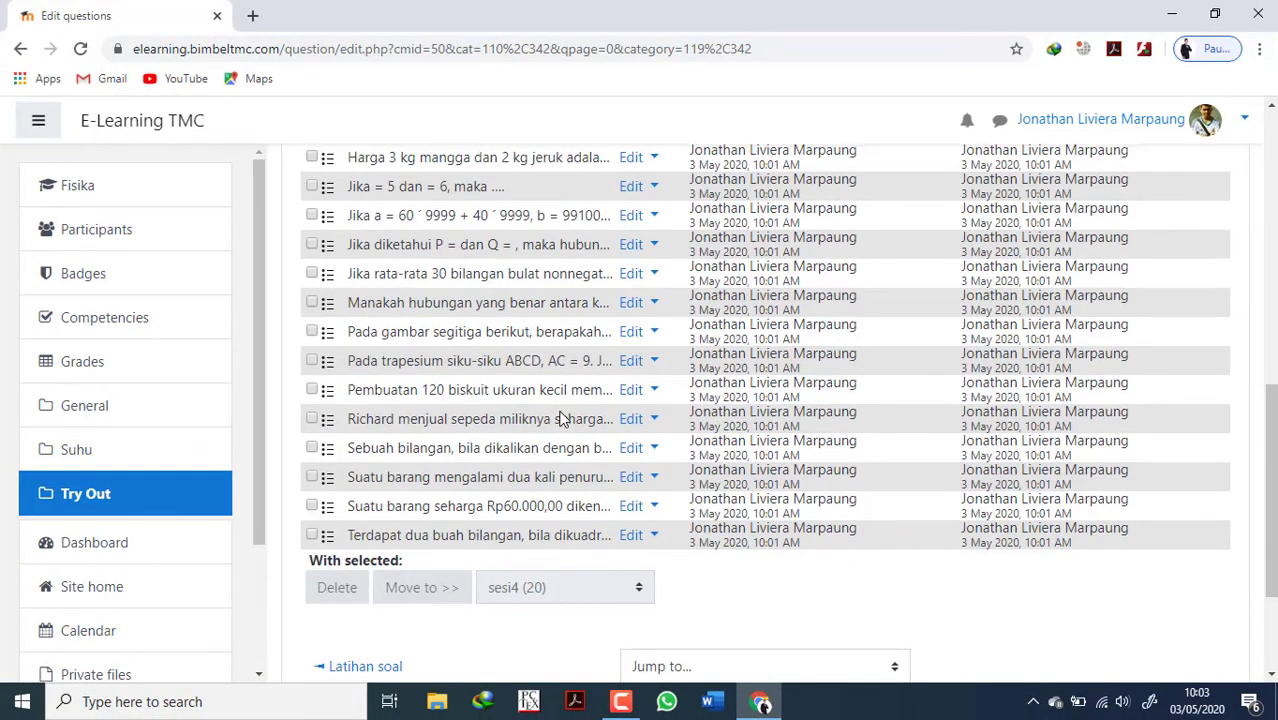
pyautogui.scroll(4, 562, 419)
pyautogui.scroll(-3, 590, 422)
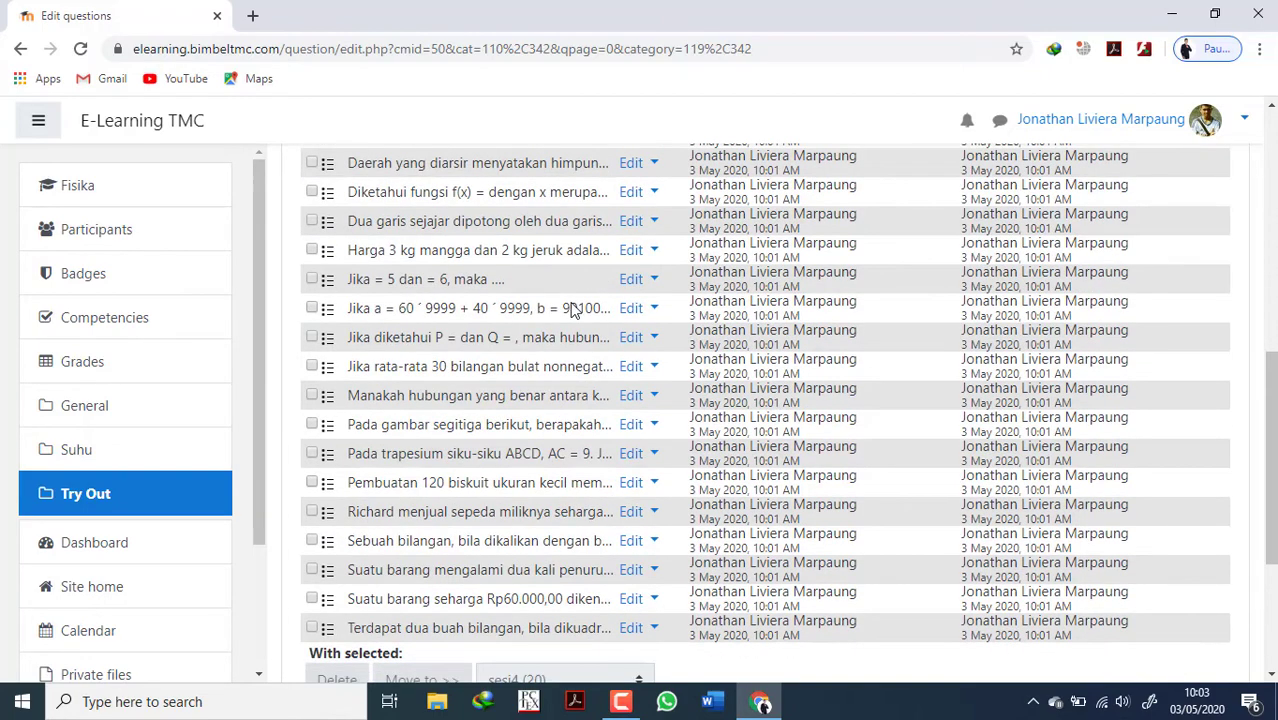
pyautogui.scroll(4, 580, 394)
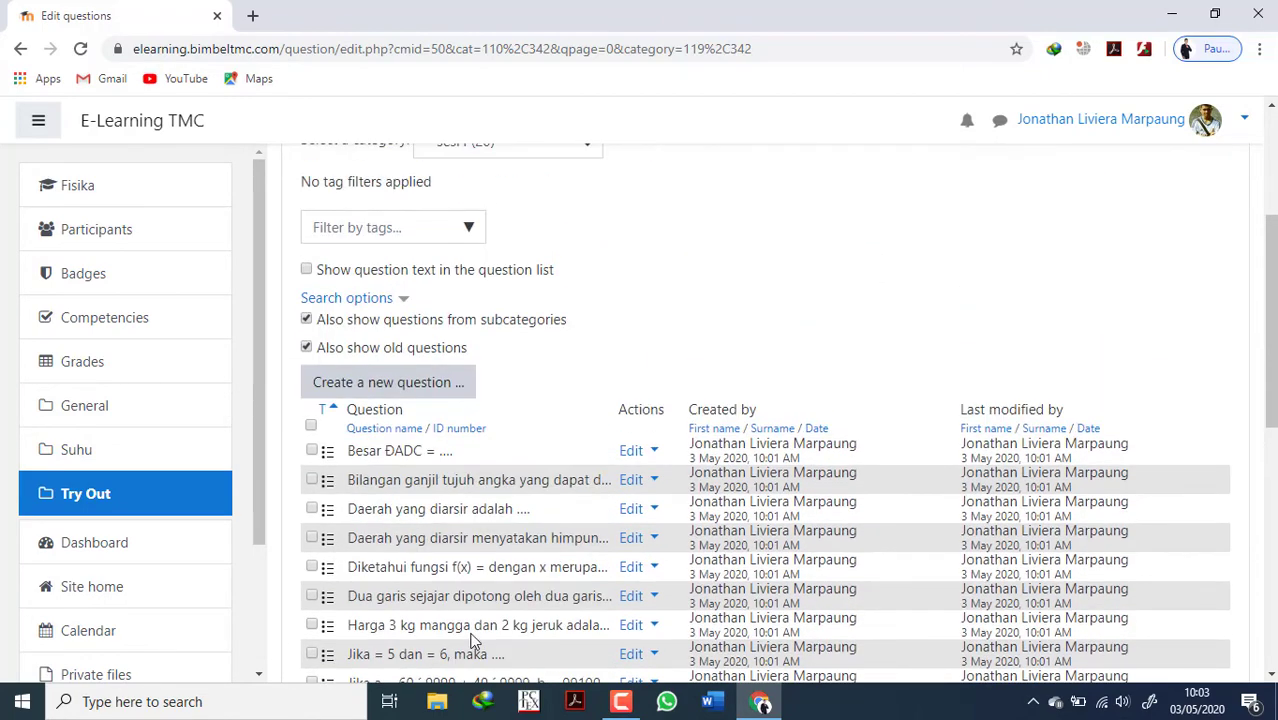
pyautogui.scroll(3, 540, 445)
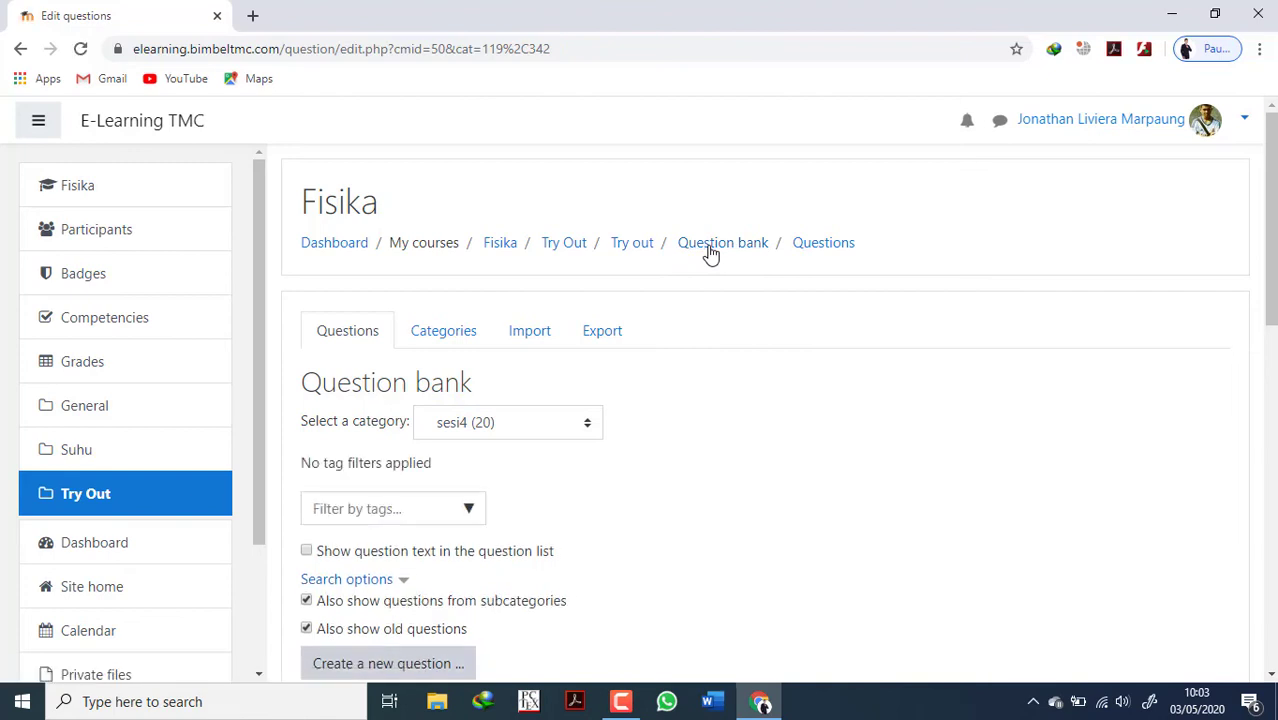
# Return to the Try out quiz page and open the quiz for editing its questions.
pyautogui.click(638, 252)
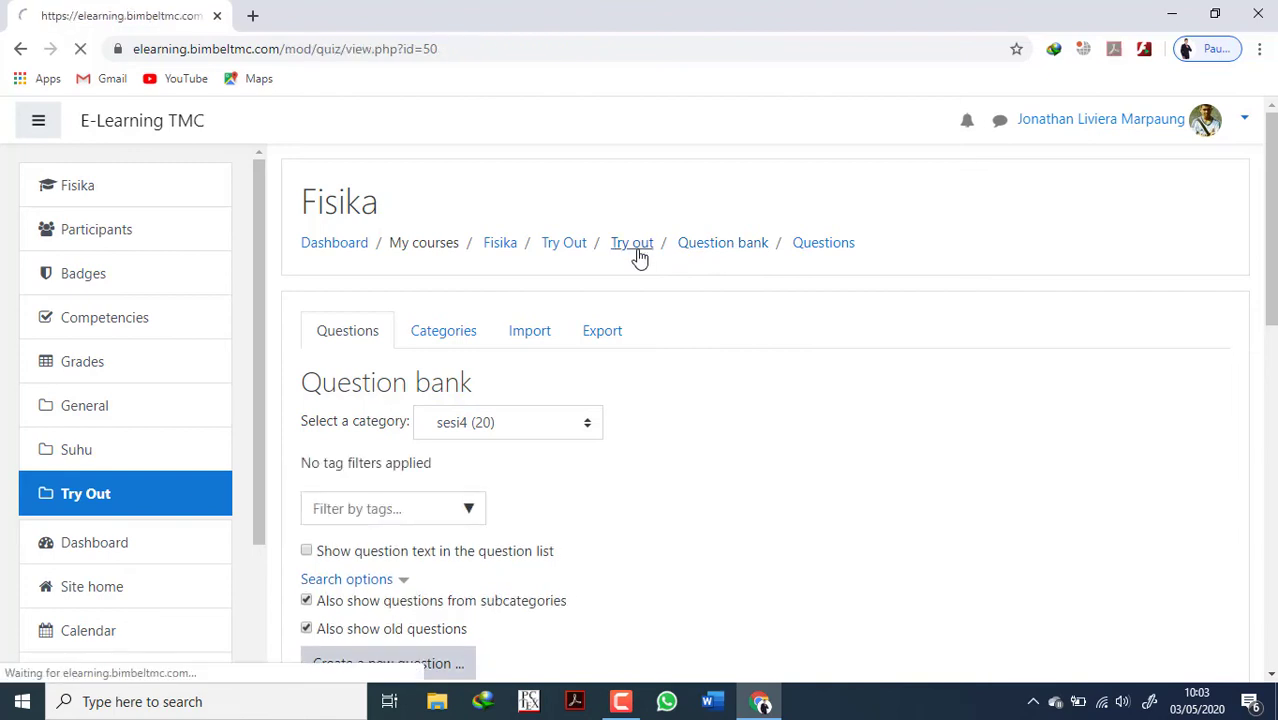
pyautogui.scroll(-2, 698, 470)
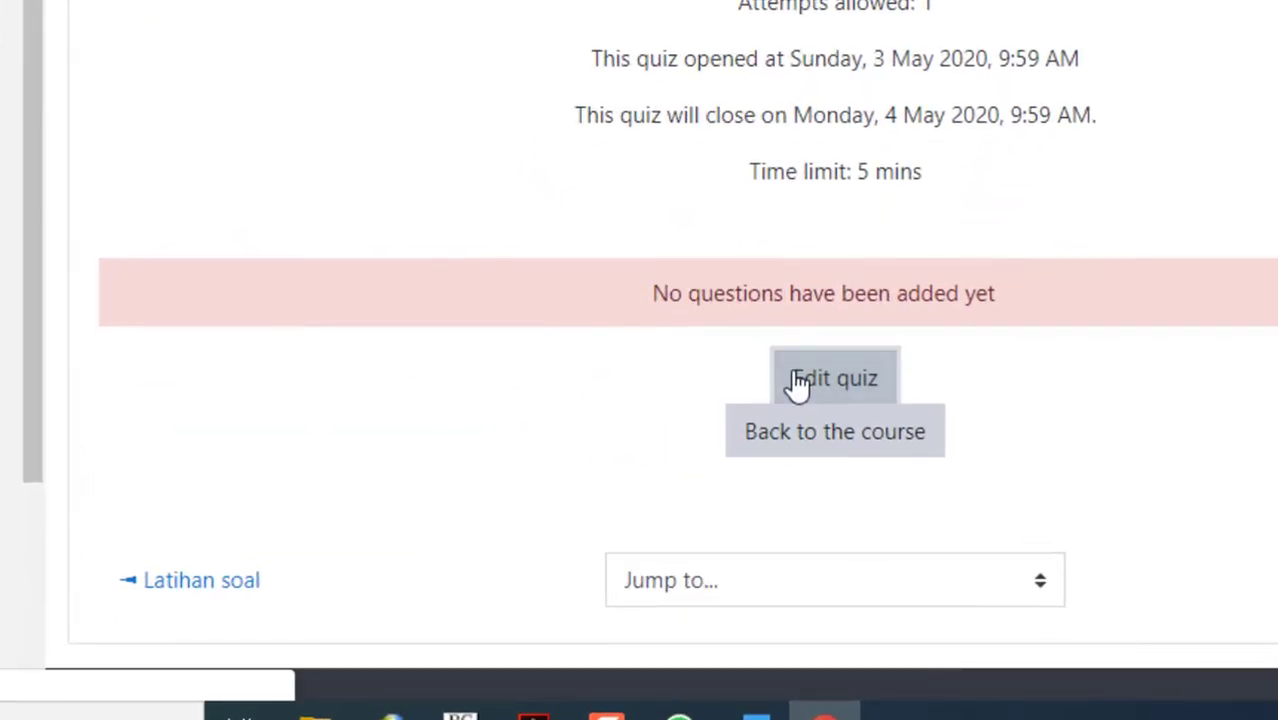
pyautogui.click(797, 385)
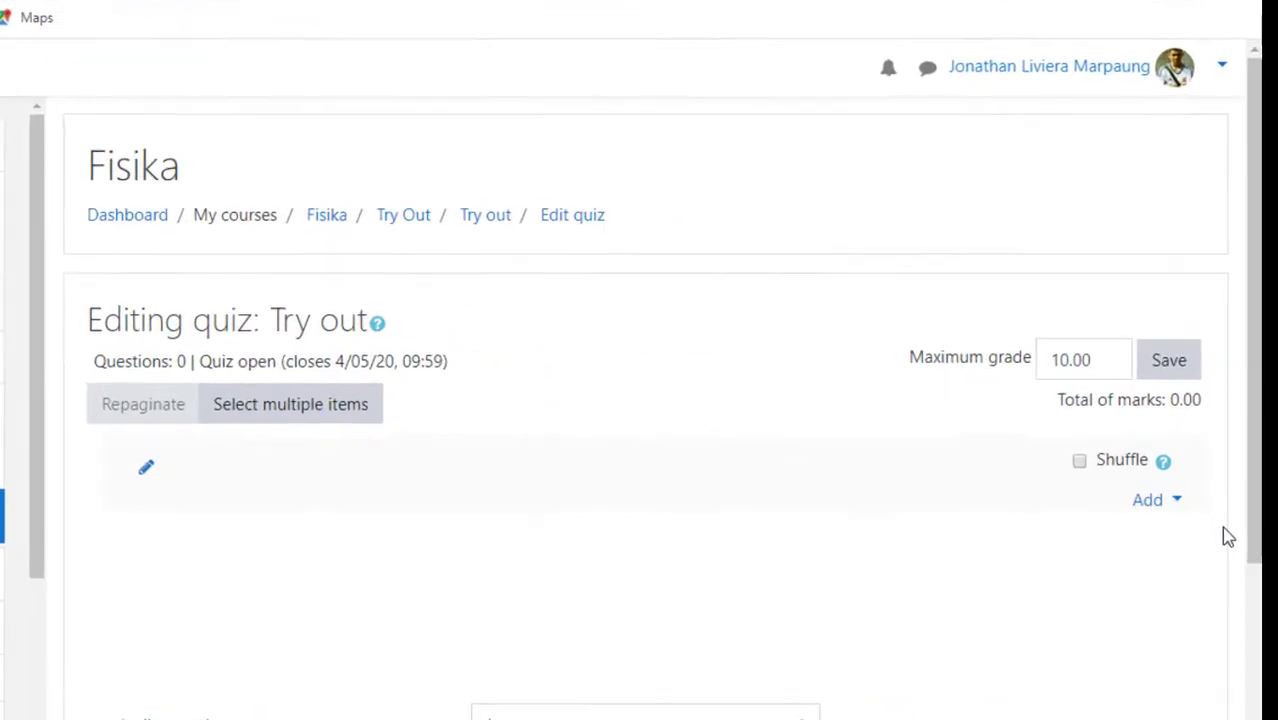
# Open the question bank for adding questions to the quiz and choose the sesi4 category.
pyautogui.click(1175, 500)
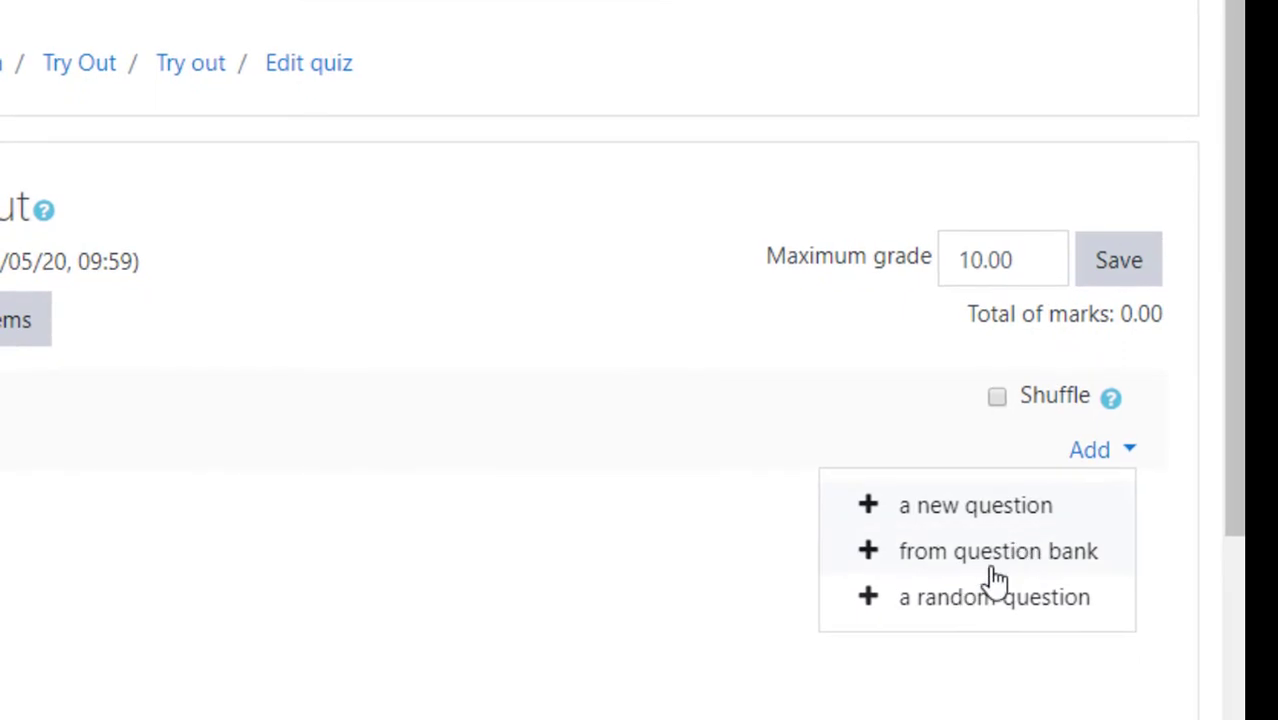
pyautogui.click(990, 575)
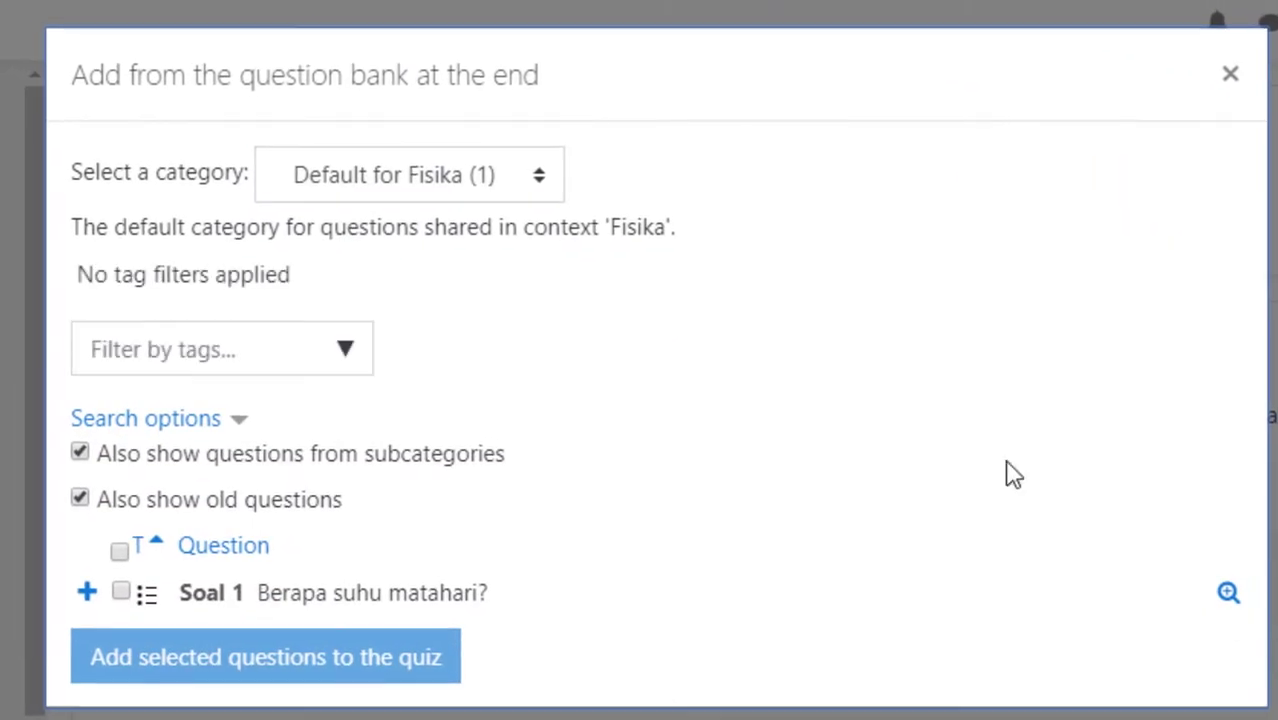
pyautogui.moveTo(84, 172); pyautogui.dragTo(224, 190)
pyautogui.click(440, 195)
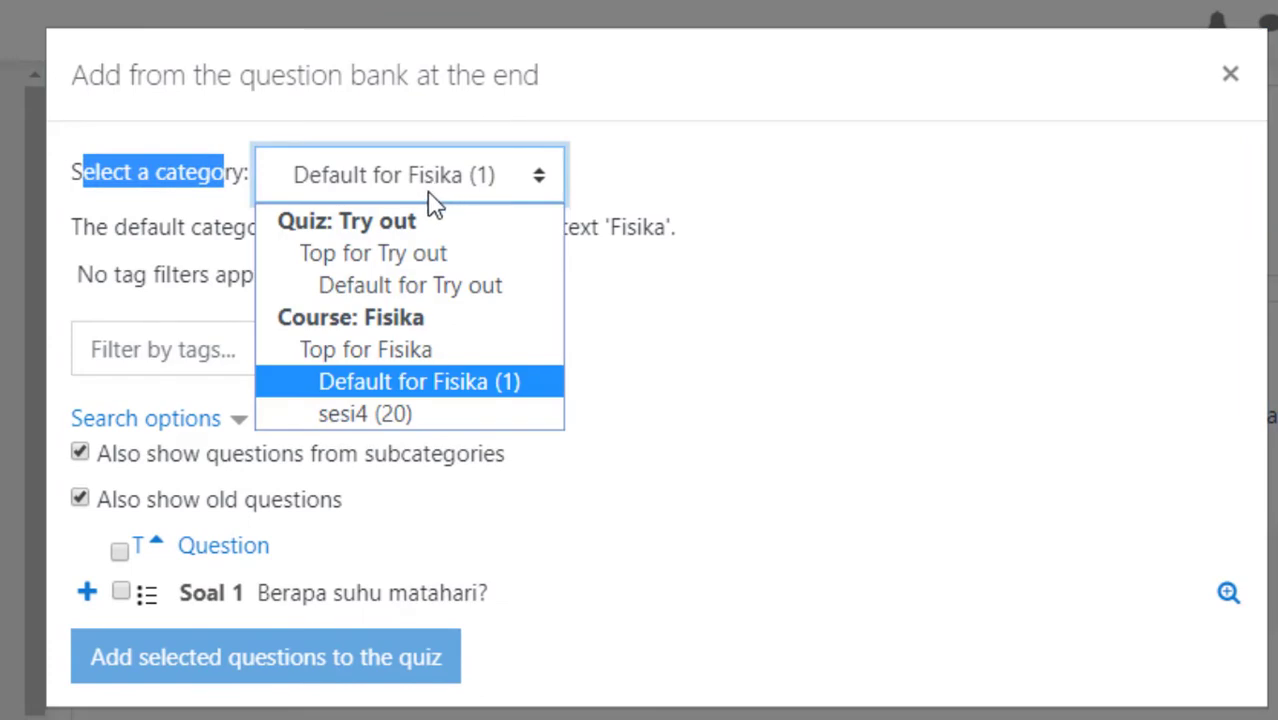
pyautogui.click(383, 428)
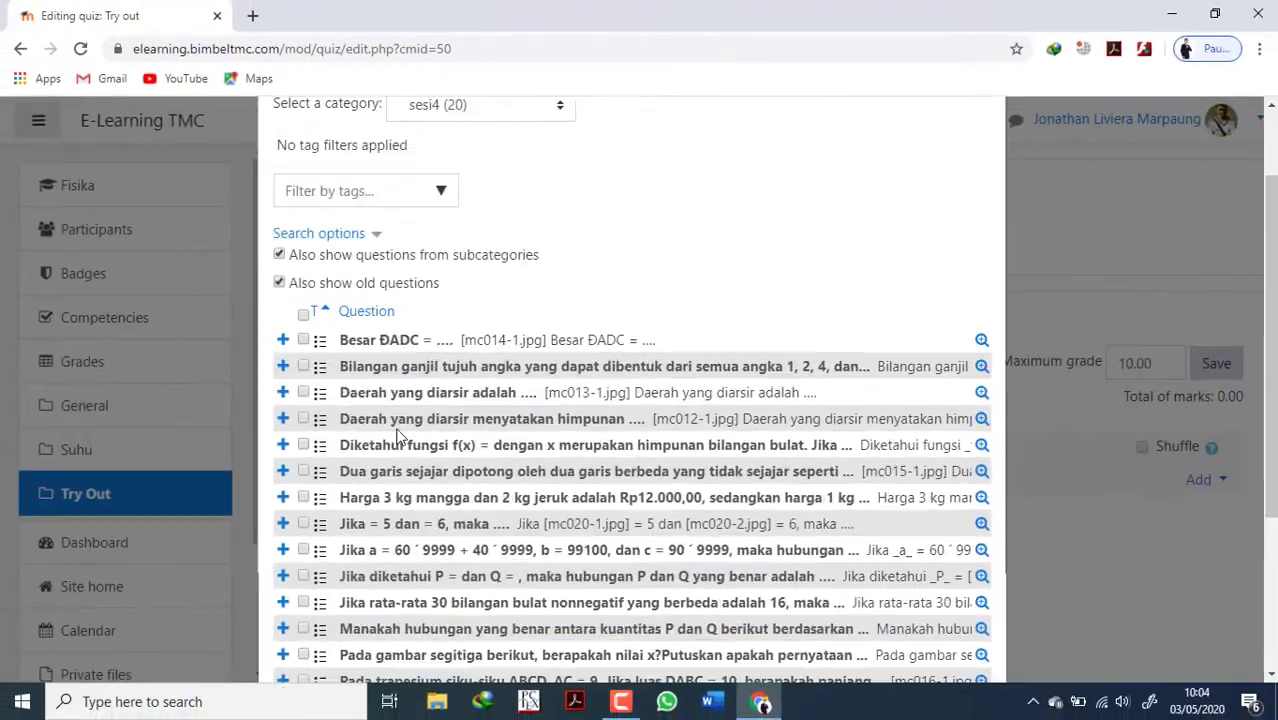
# Look through the sesi4 questions, select all of them and add them to the quiz.
pyautogui.scroll(-3, 397, 435)
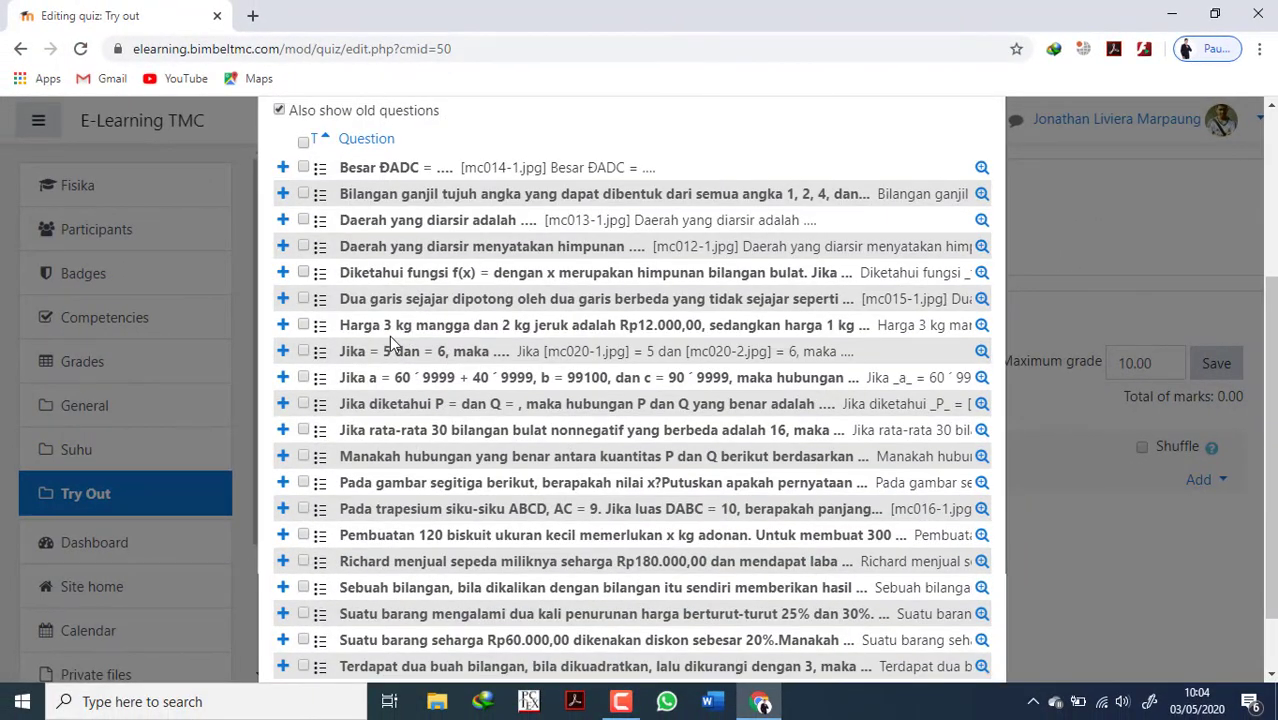
pyautogui.scroll(3, 392, 343)
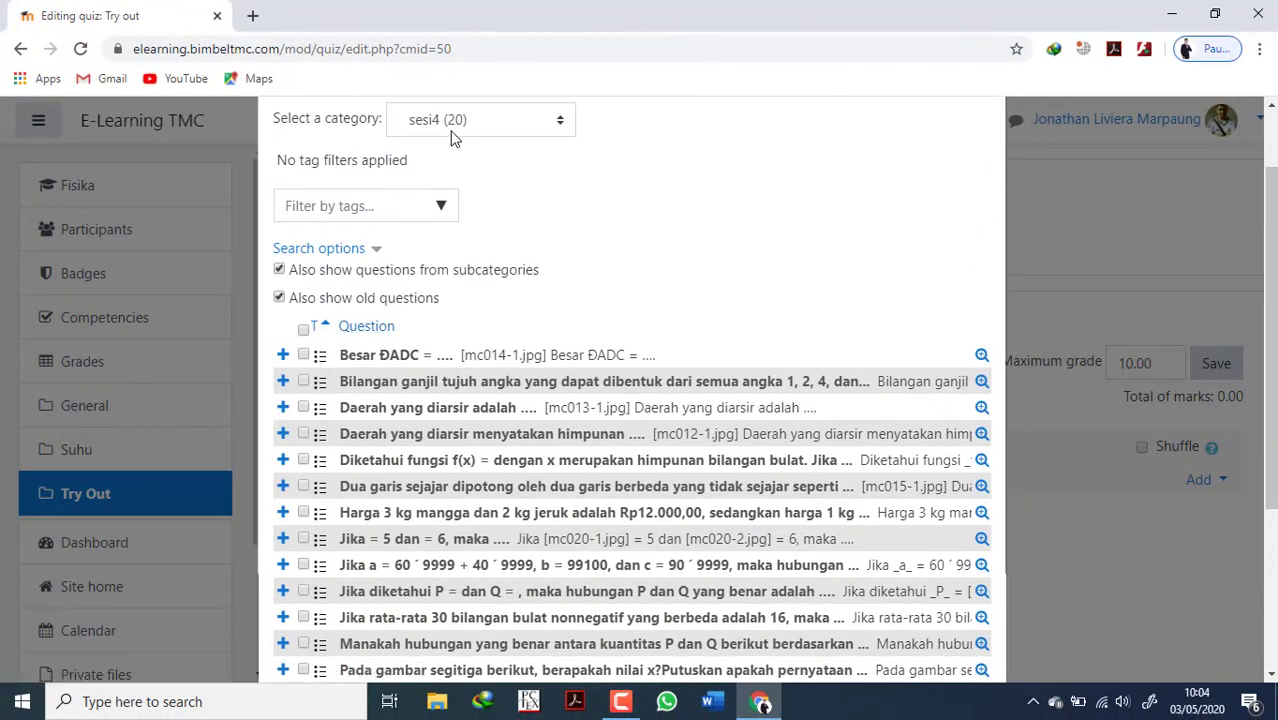
pyautogui.scroll(-5, 484, 377)
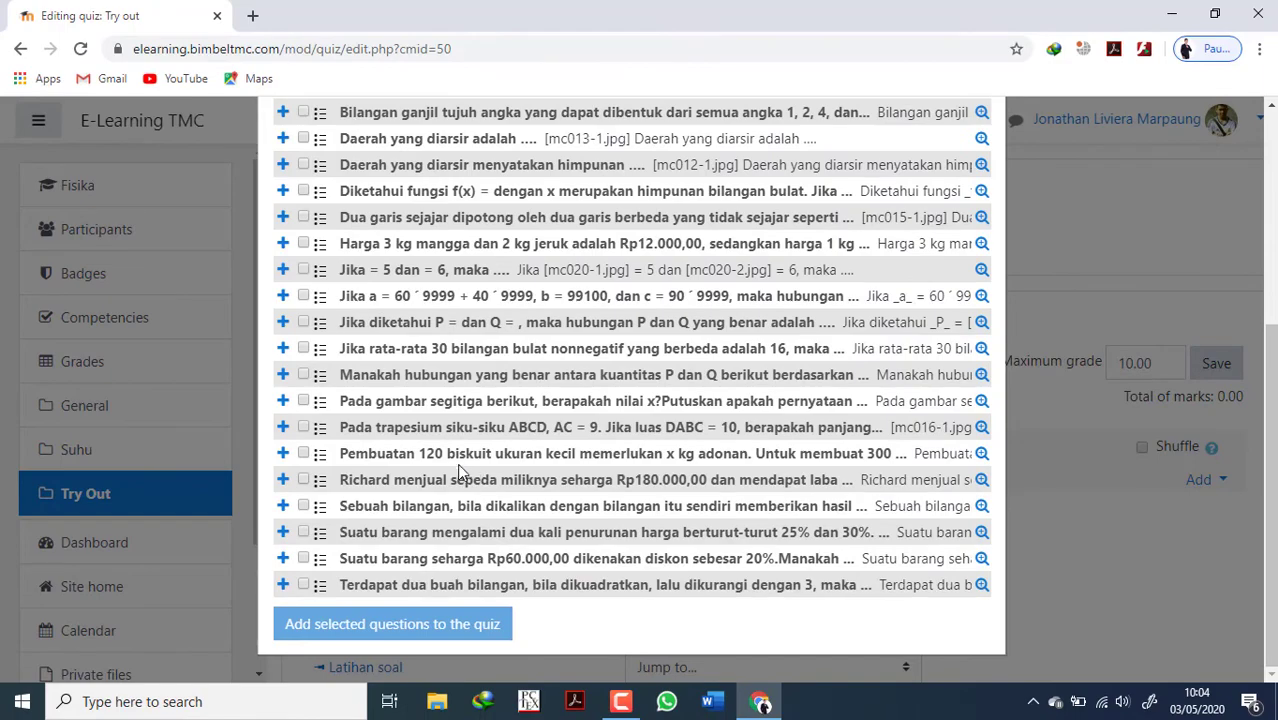
pyautogui.scroll(2, 452, 442)
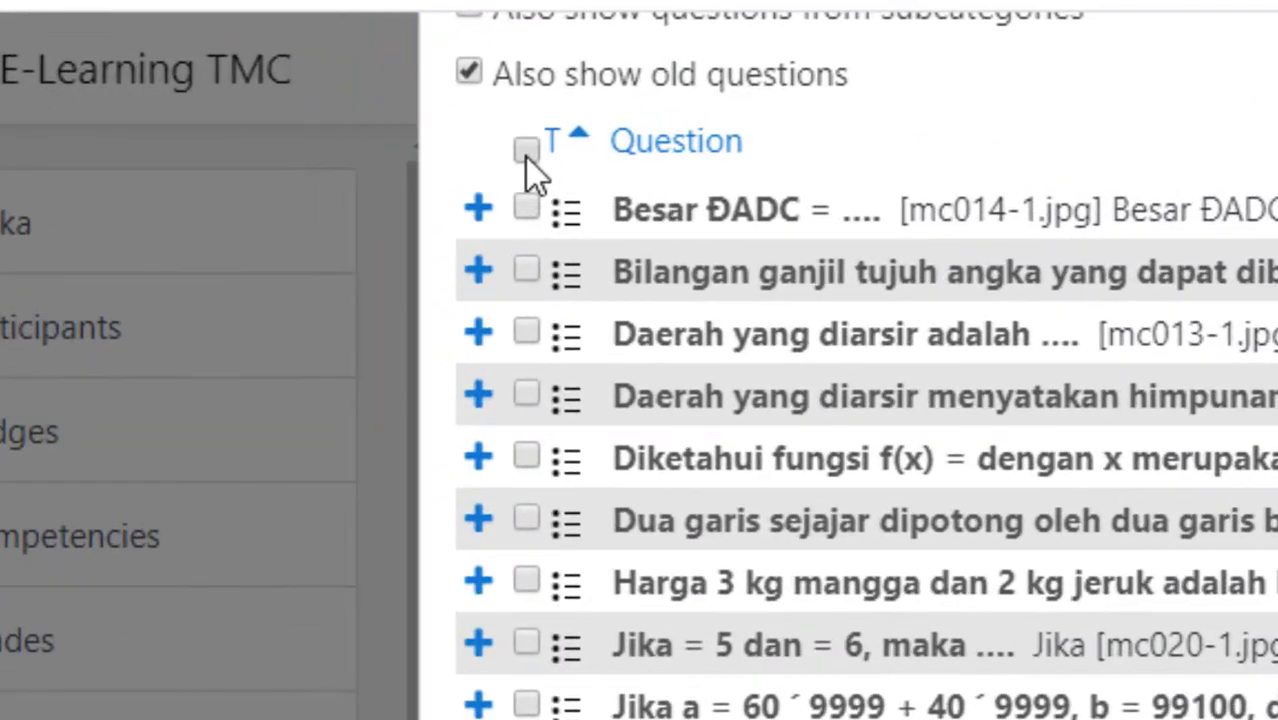
pyautogui.click(526, 150)
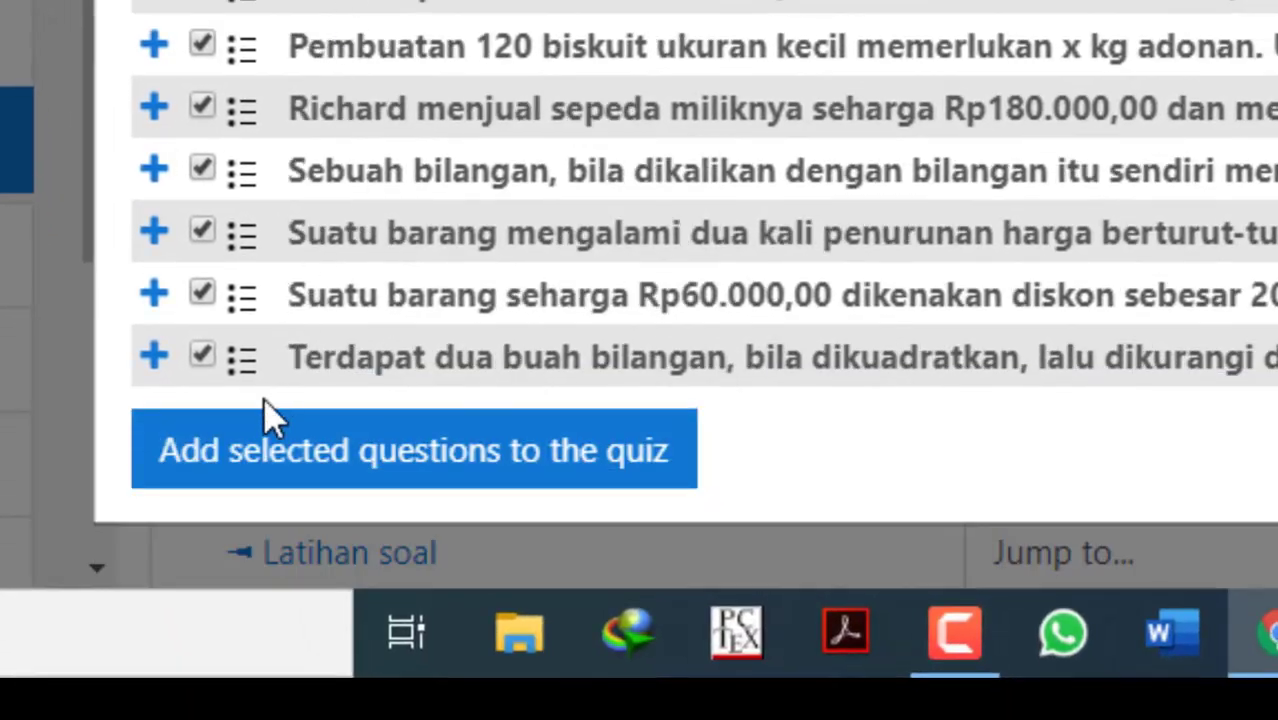
pyautogui.click(258, 470)
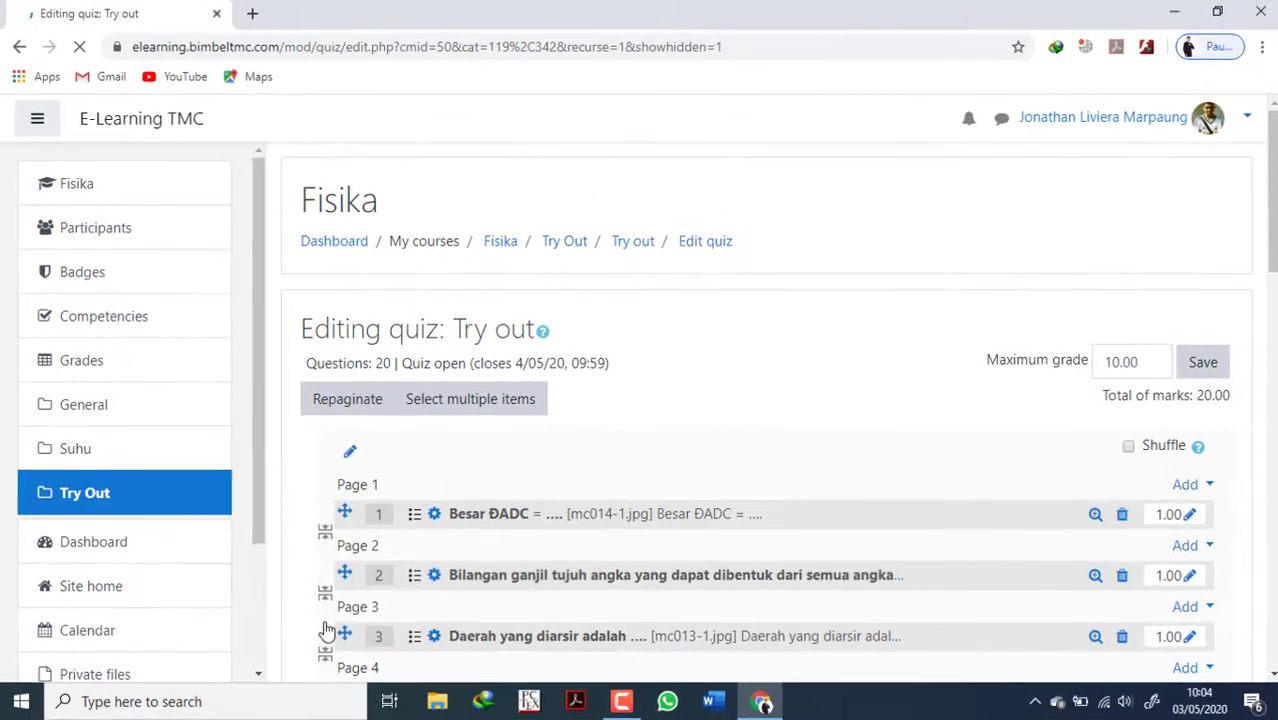
# Save the Try out quiz's maximum grade as 10.00 and review the added questions.
pyautogui.scroll(-10, 431, 539)
pyautogui.scroll(10, 431, 539)
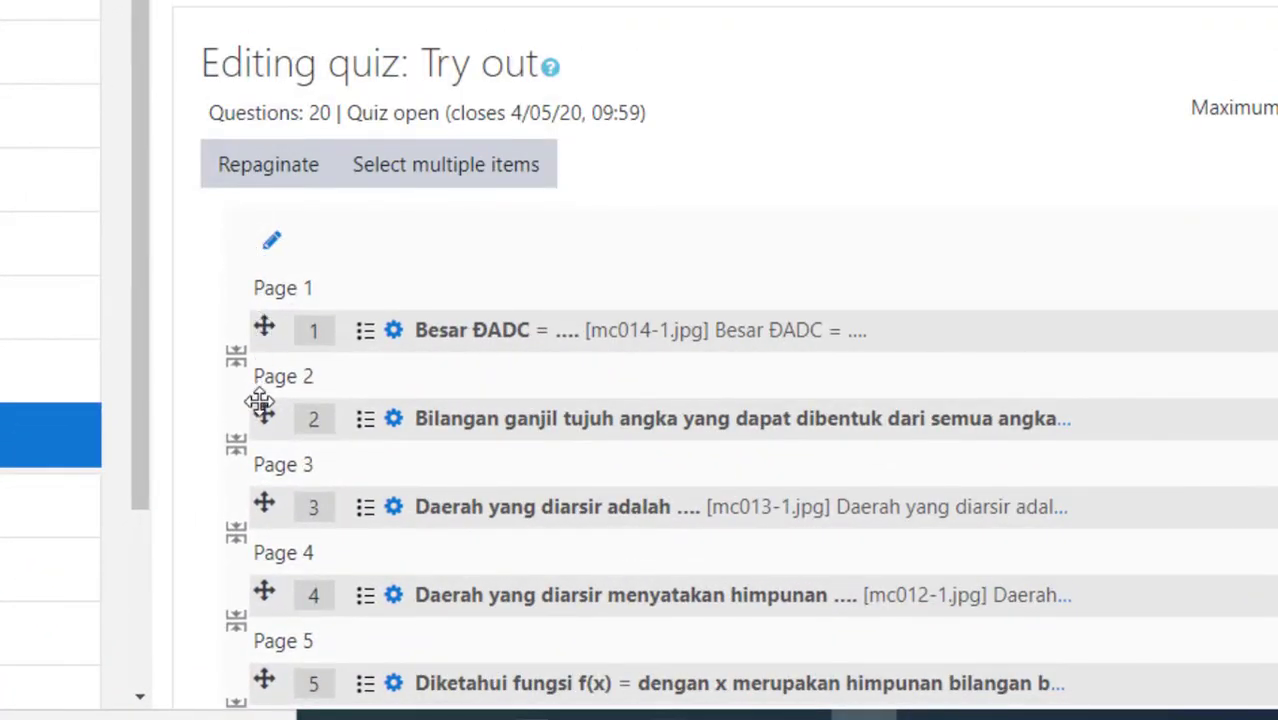
pyautogui.moveTo(263, 327)
pyautogui.mouseDown()
pyautogui.moveTo(257, 348)
pyautogui.moveTo(252, 330)
pyautogui.mouseUp()
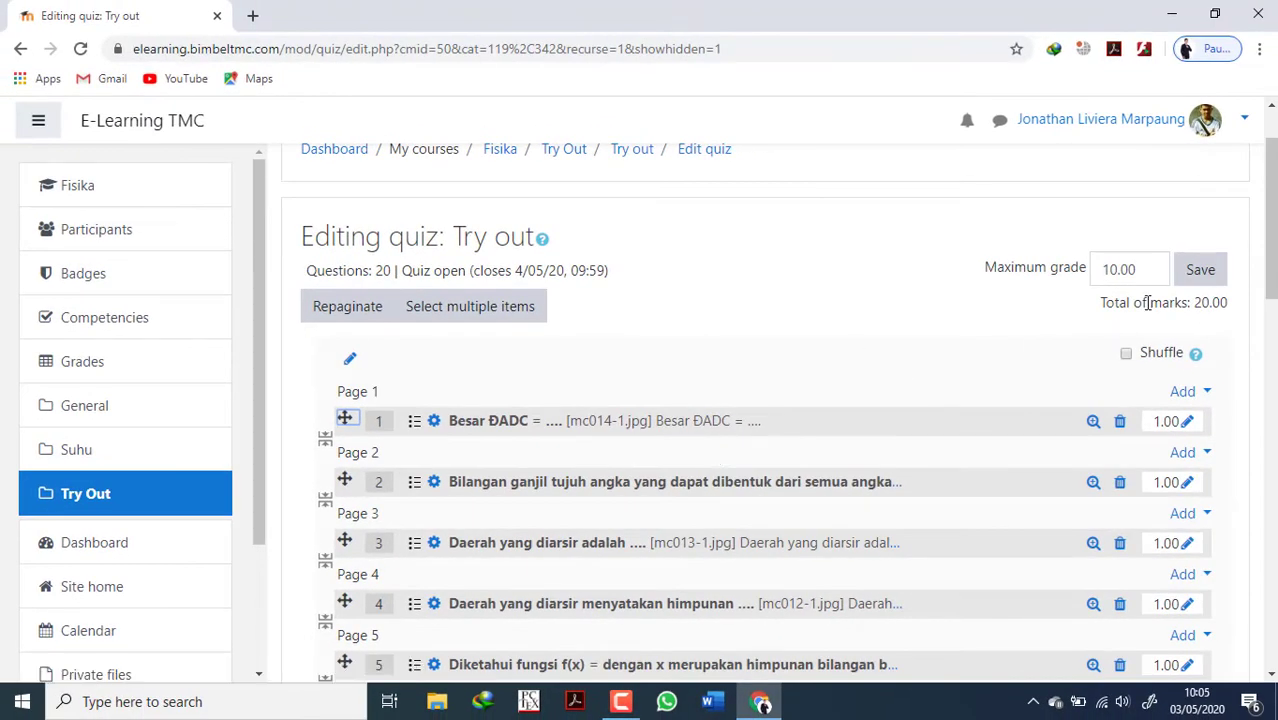
pyautogui.click(1202, 270)
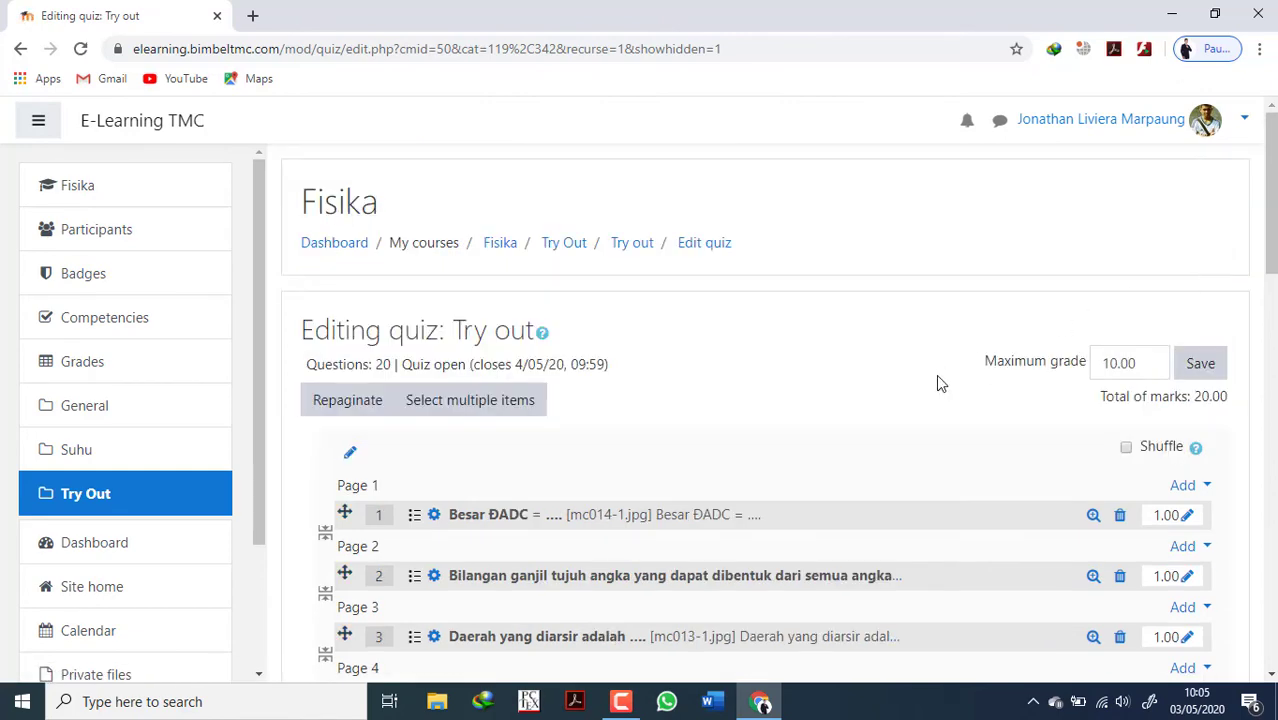
pyautogui.scroll(-10, 812, 477)
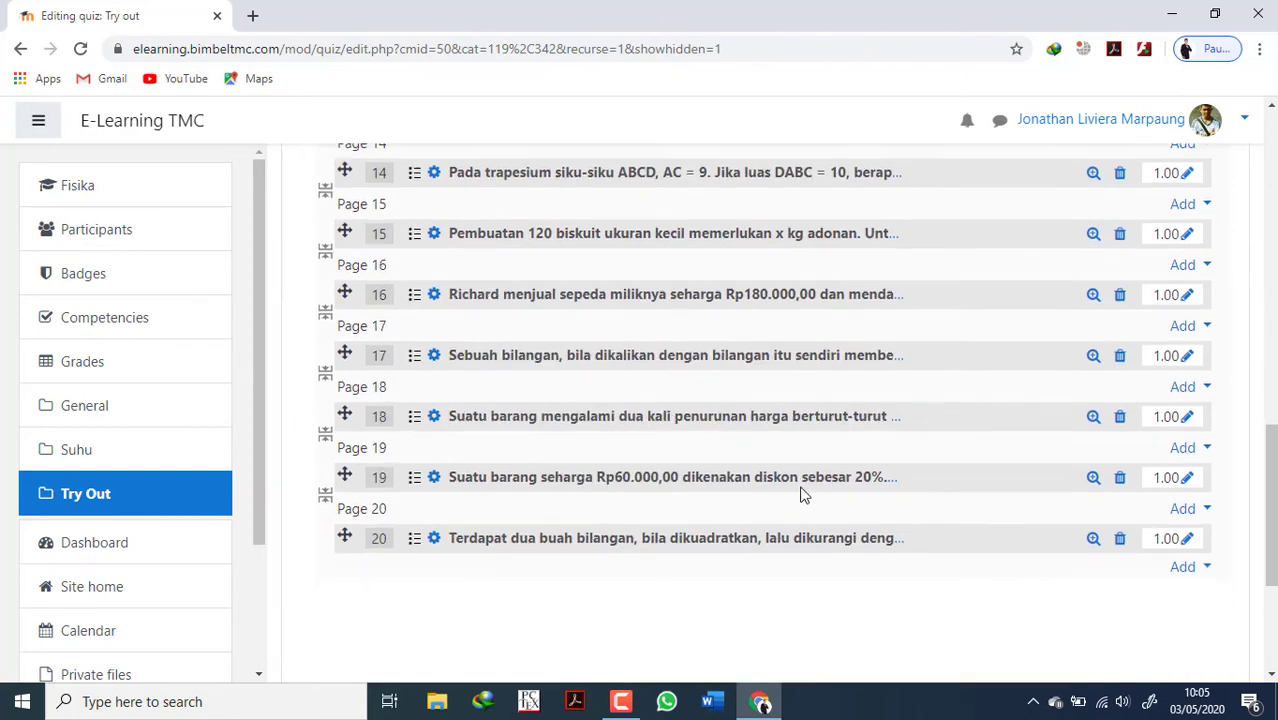
pyautogui.scroll(3, 800, 493)
pyautogui.scroll(8, 800, 493)
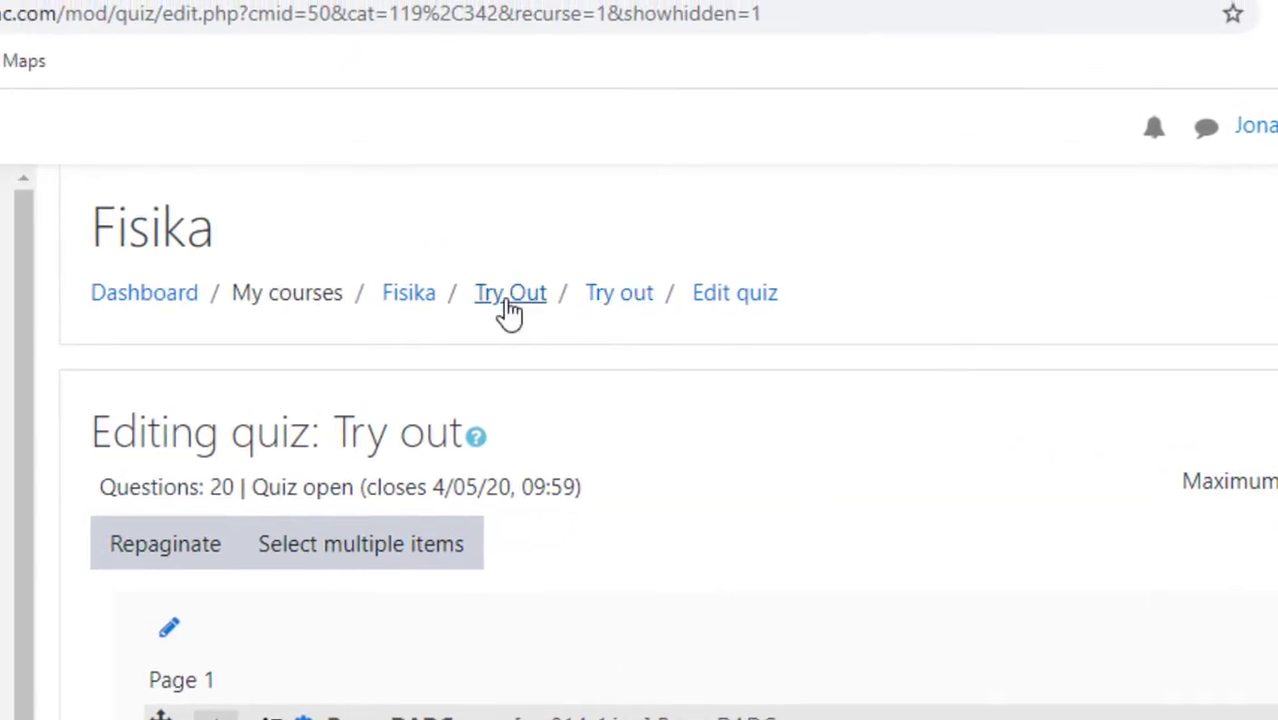
# Open the Try out quiz from the course's Try Out section and start a timed preview attempt.
pyautogui.click(510, 300)
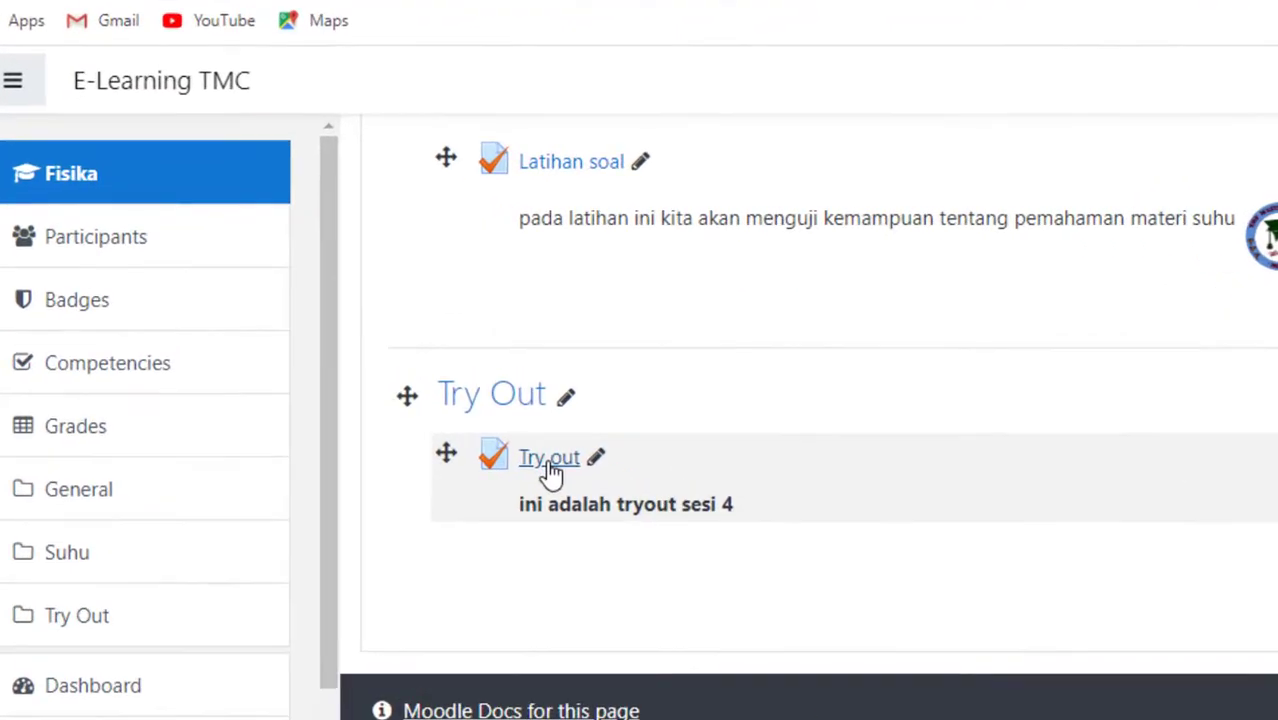
pyautogui.click(413, 385)
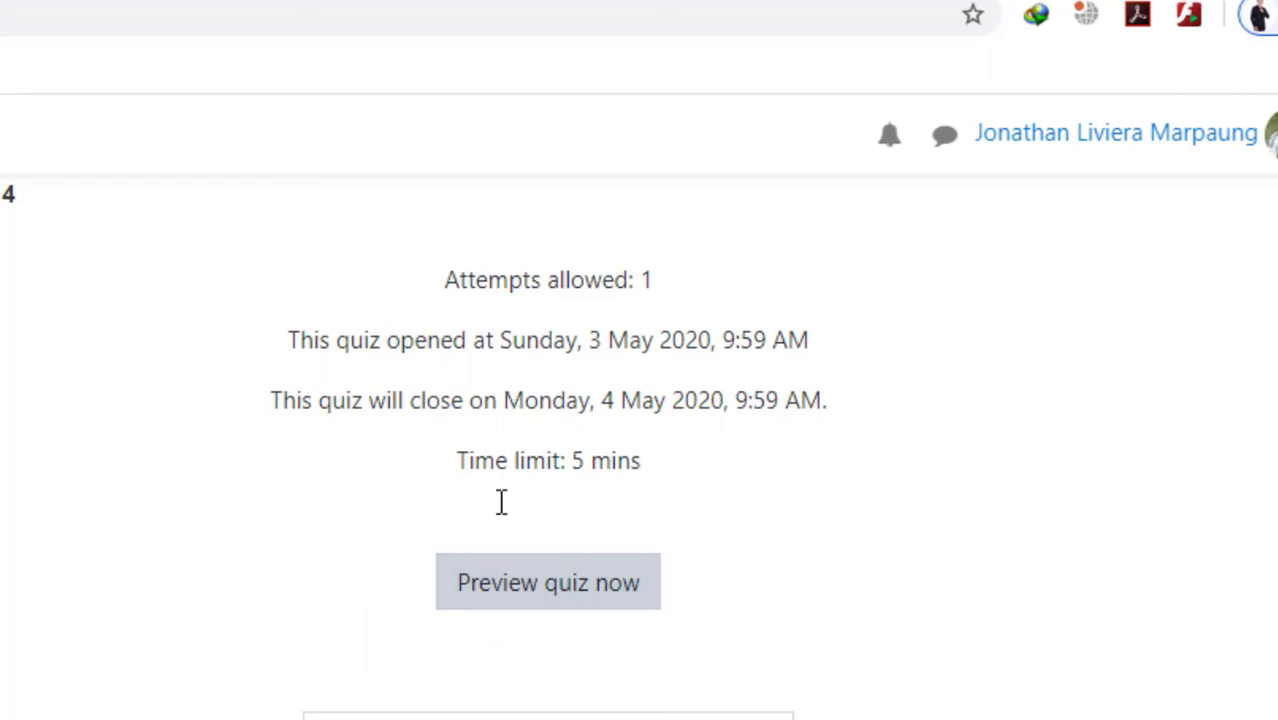
pyautogui.click(515, 612)
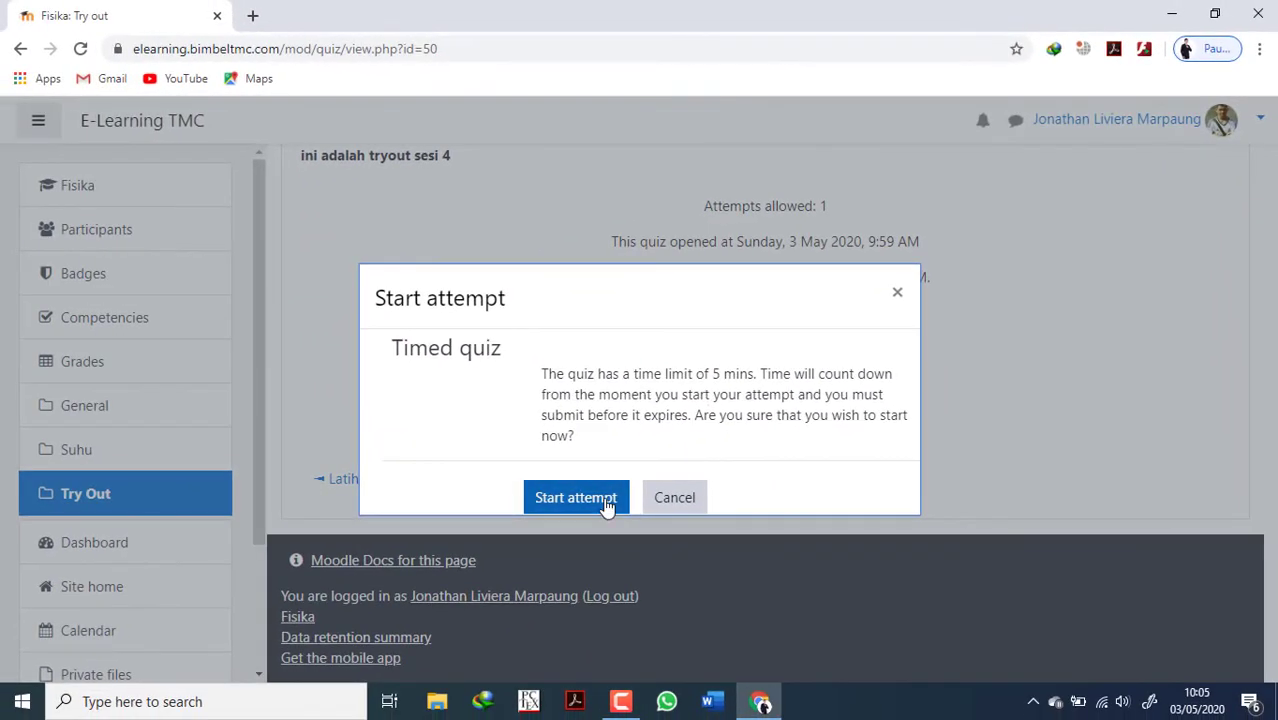
pyautogui.click(572, 498)
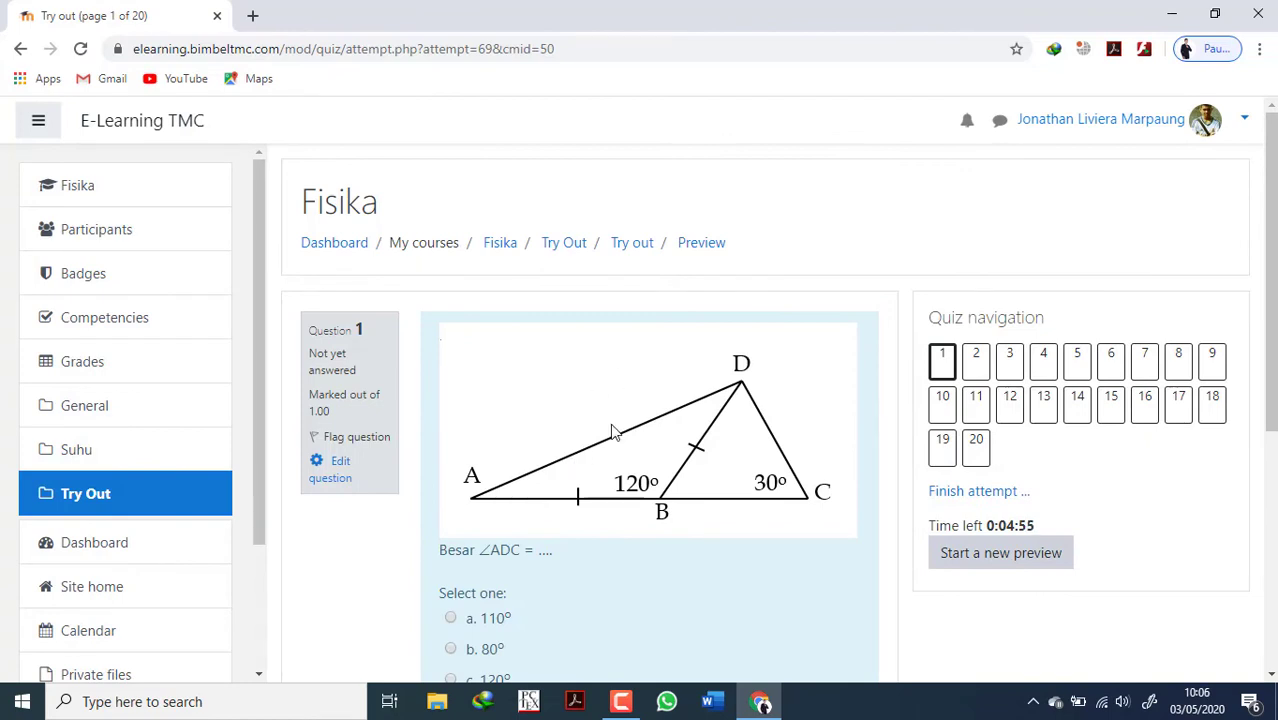
# Answer question 1 with a. 110° and question 2 with c. 90, continuing to question 3.
pyautogui.scroll(-3, 600, 487)
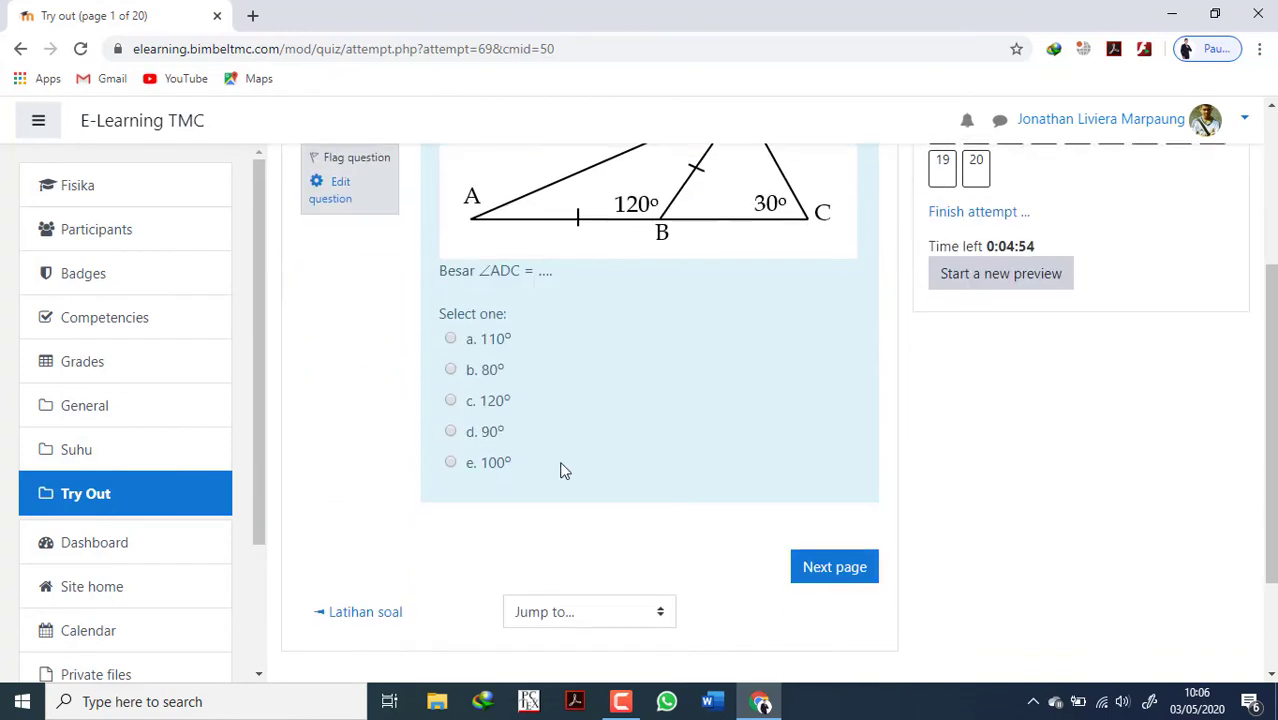
pyautogui.click(451, 337)
pyautogui.click(827, 595)
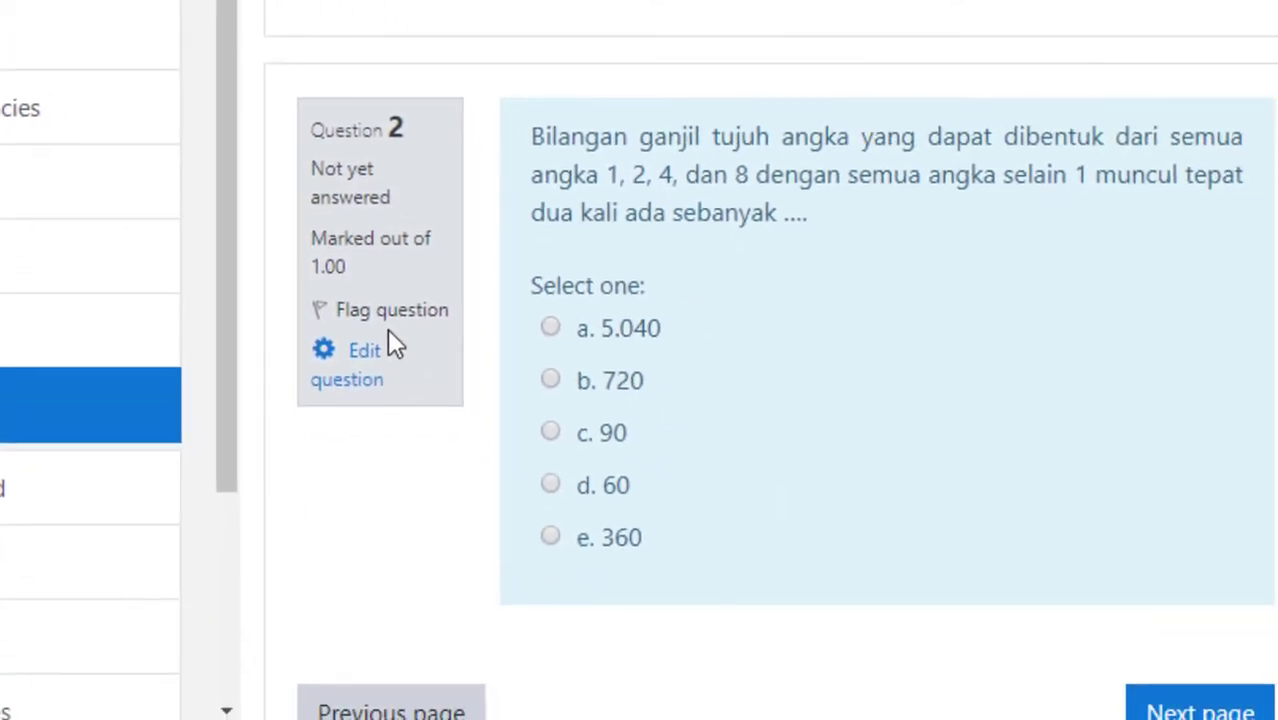
pyautogui.click(318, 318)
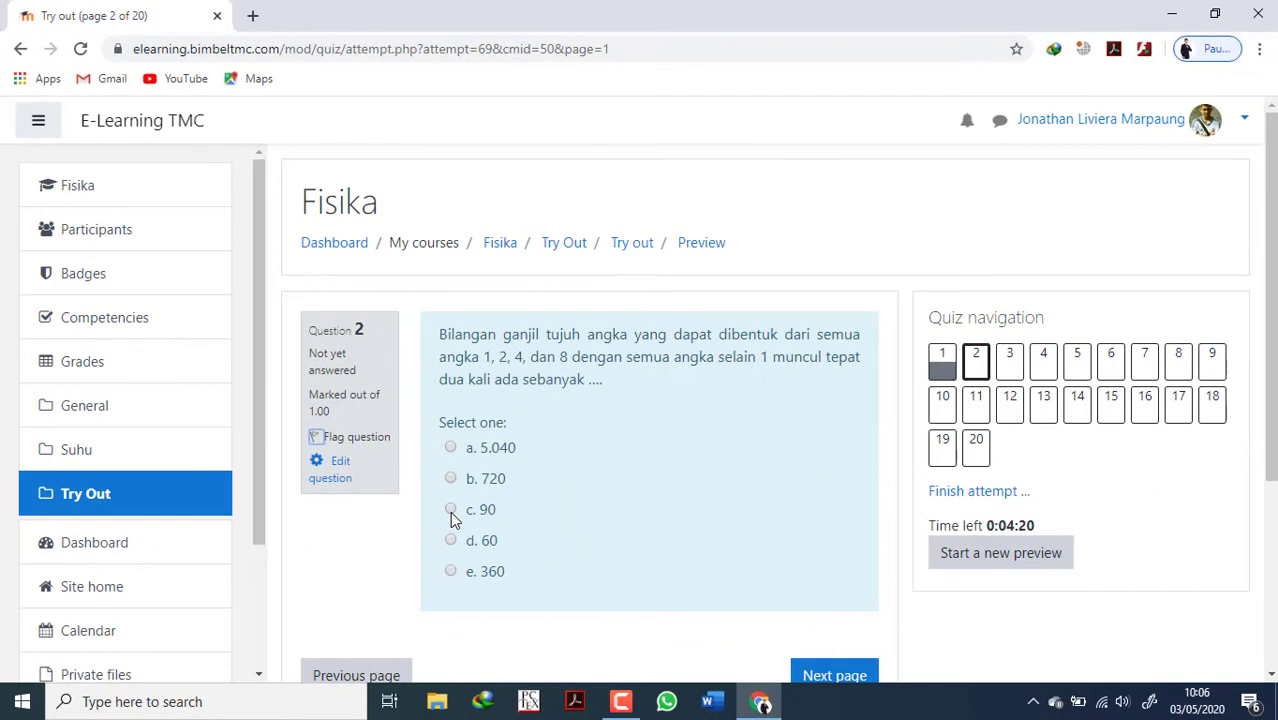
pyautogui.click(450, 509)
pyautogui.scroll(-1, 718, 645)
pyautogui.click(836, 605)
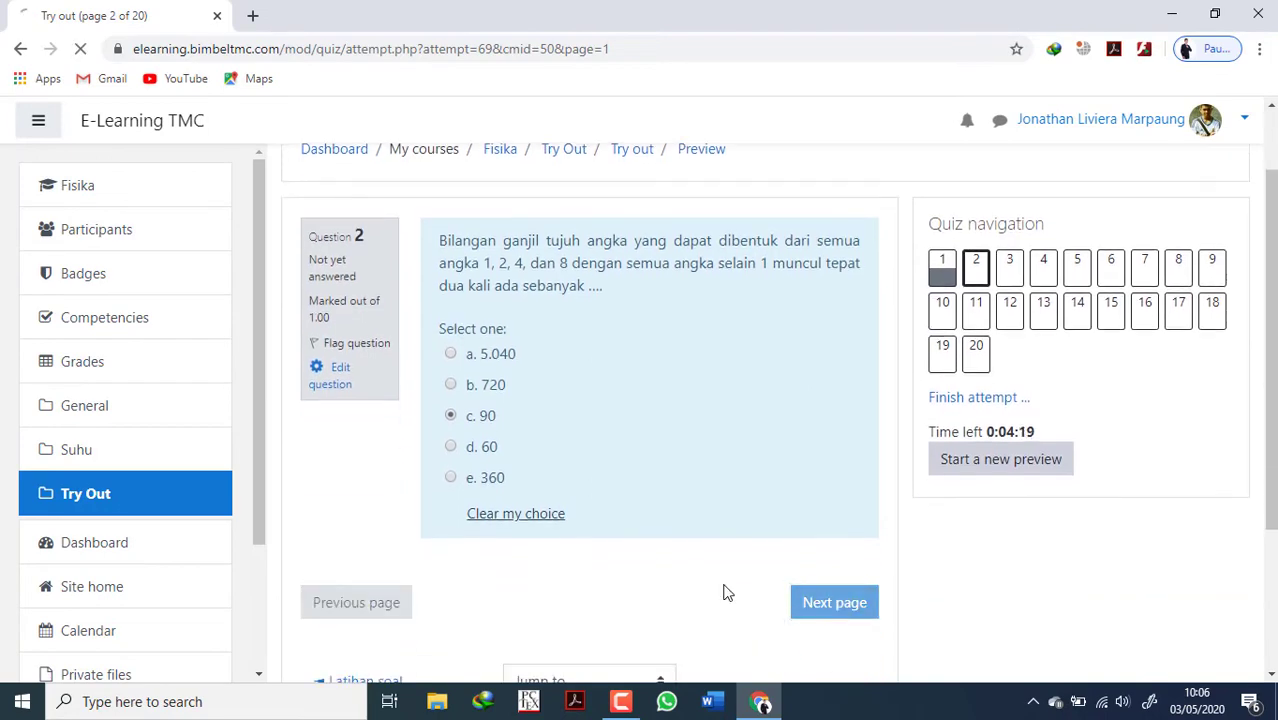
# Answer question 3 with c. C ∩ (A ∩ B) and question 4 with c. (A ∩ B) ∪ (A ∩ C).
pyautogui.scroll(-2, 465, 480)
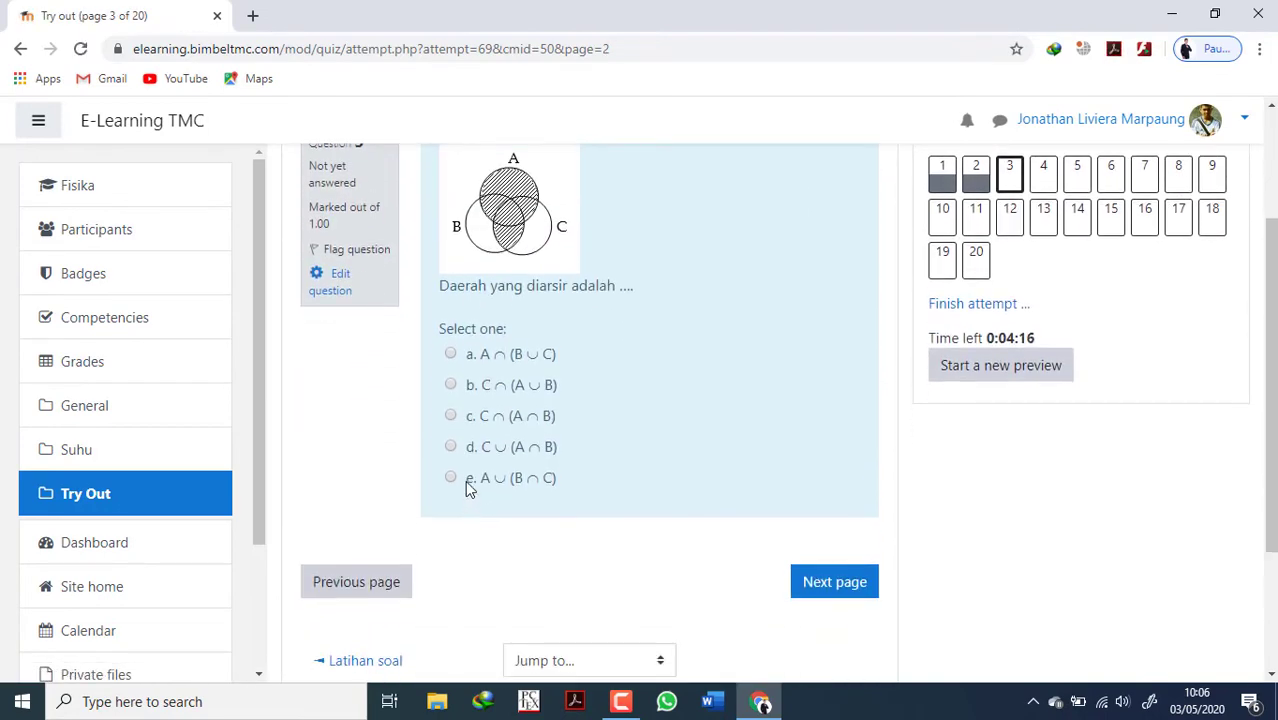
pyautogui.click(450, 416)
pyautogui.click(834, 585)
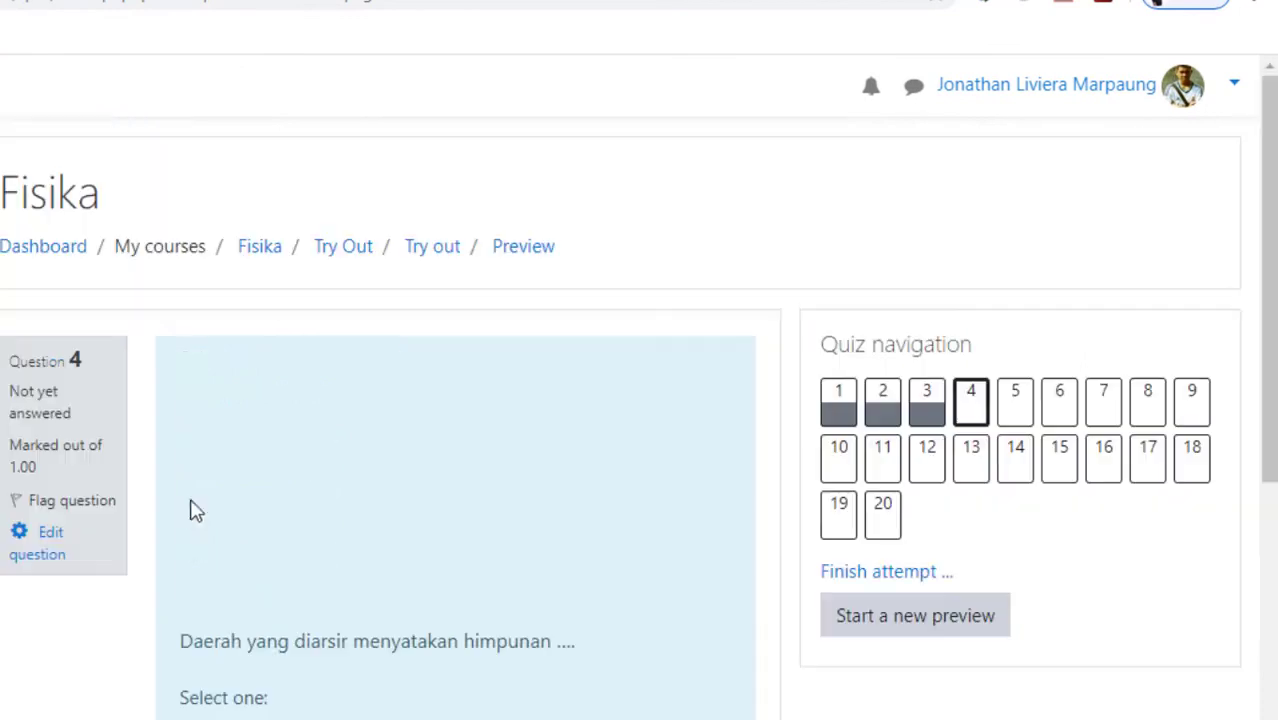
pyautogui.scroll(-1, 200, 600)
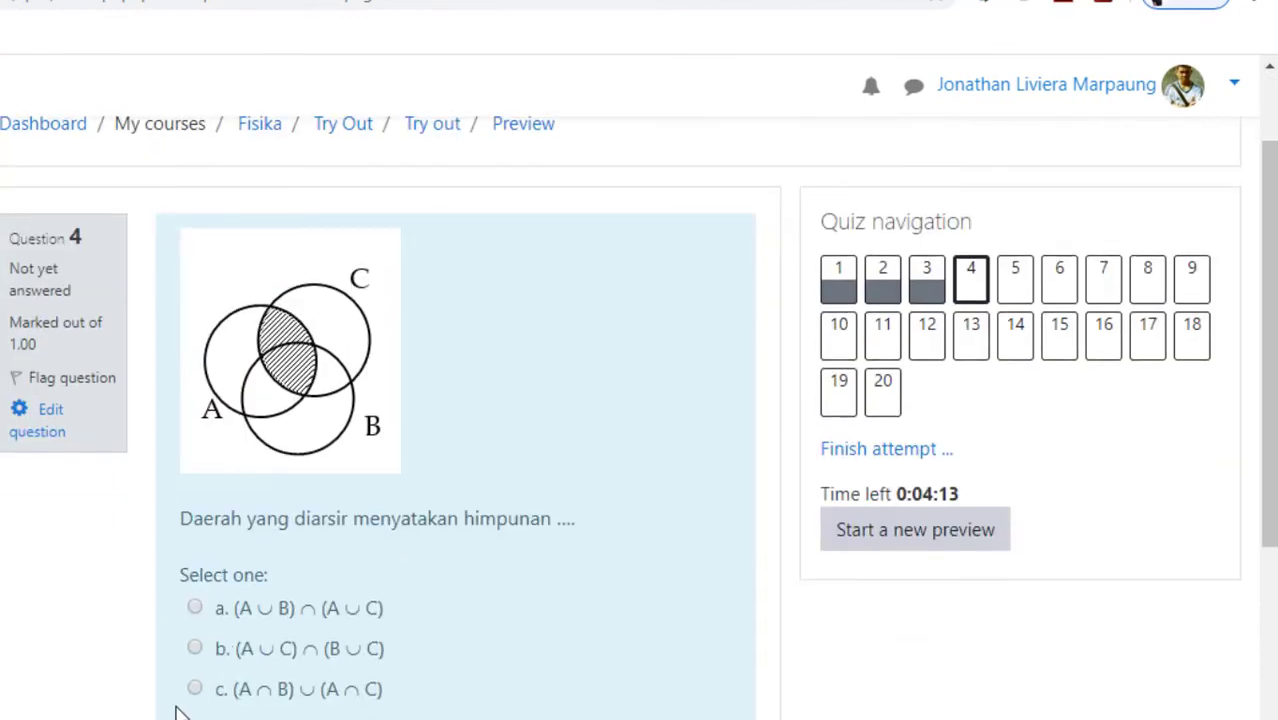
pyautogui.click(196, 690)
pyautogui.scroll(-2, 336, 710)
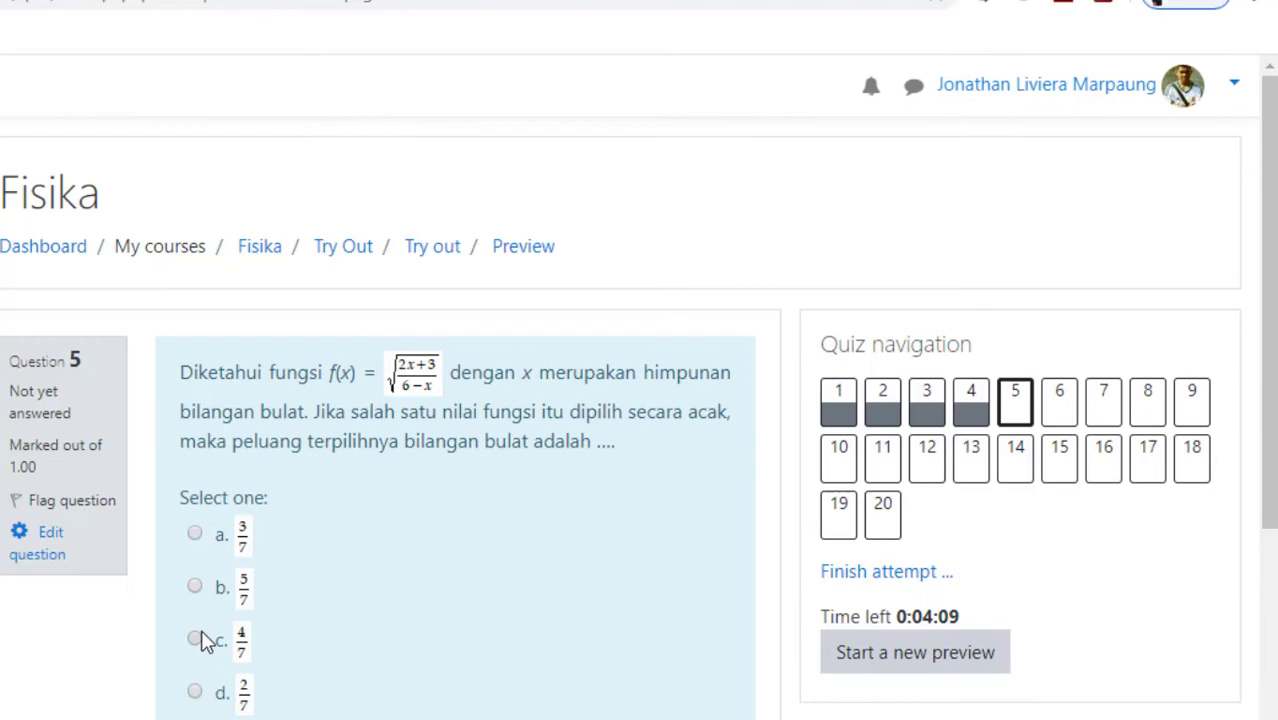
# Answer question 5 with c. 4/7, answer question 6 and continue to question 7.
pyautogui.click(201, 640)
pyautogui.scroll(-2, 479, 704)
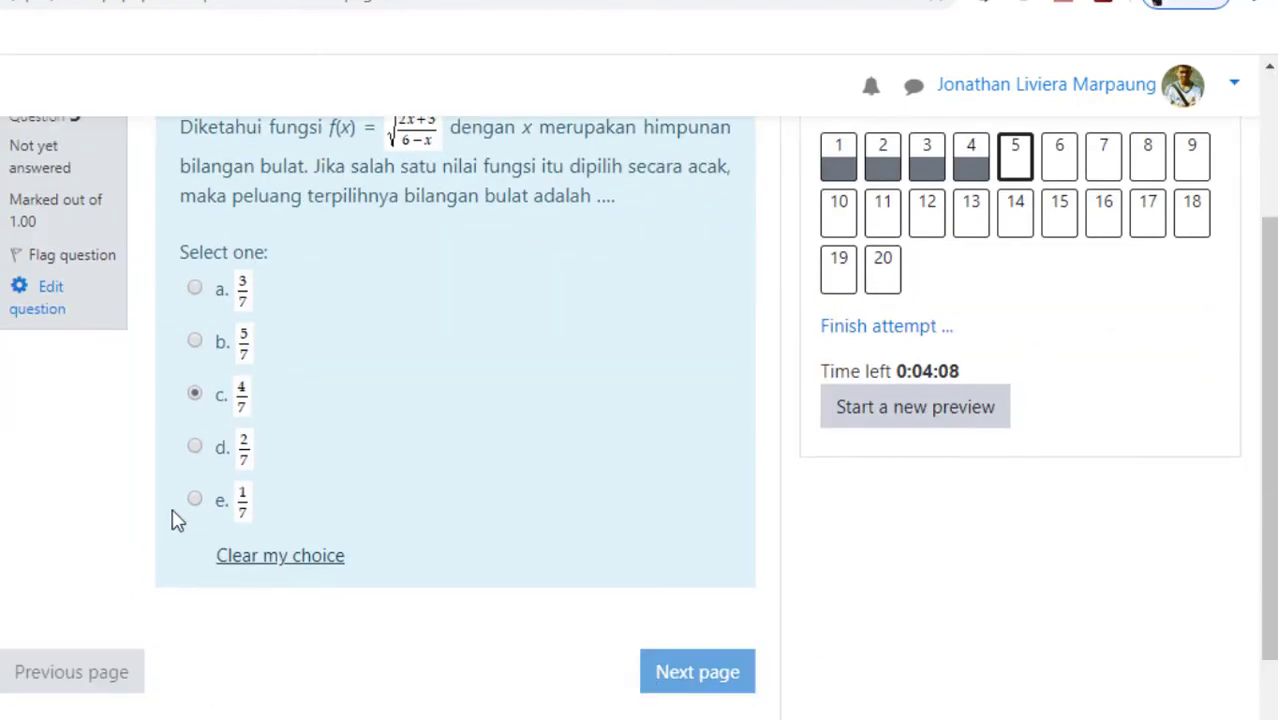
pyautogui.scroll(-3, 208, 625)
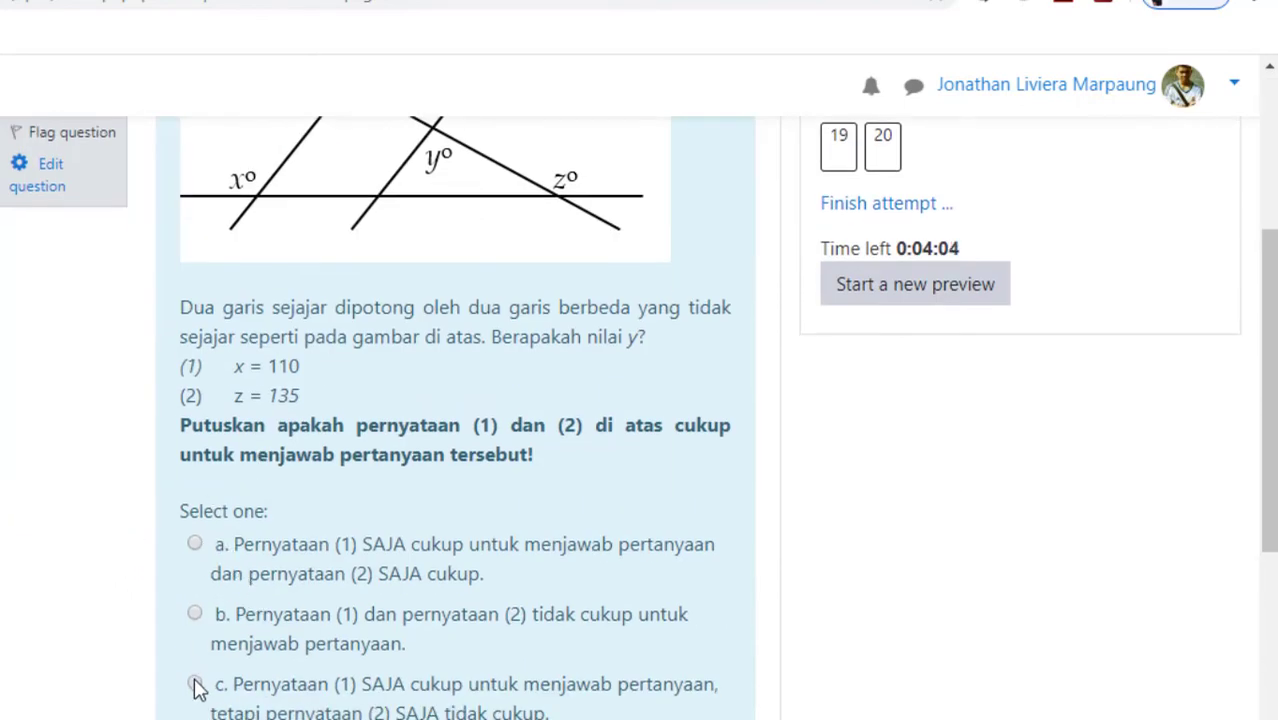
pyautogui.scroll(-2, 697, 702)
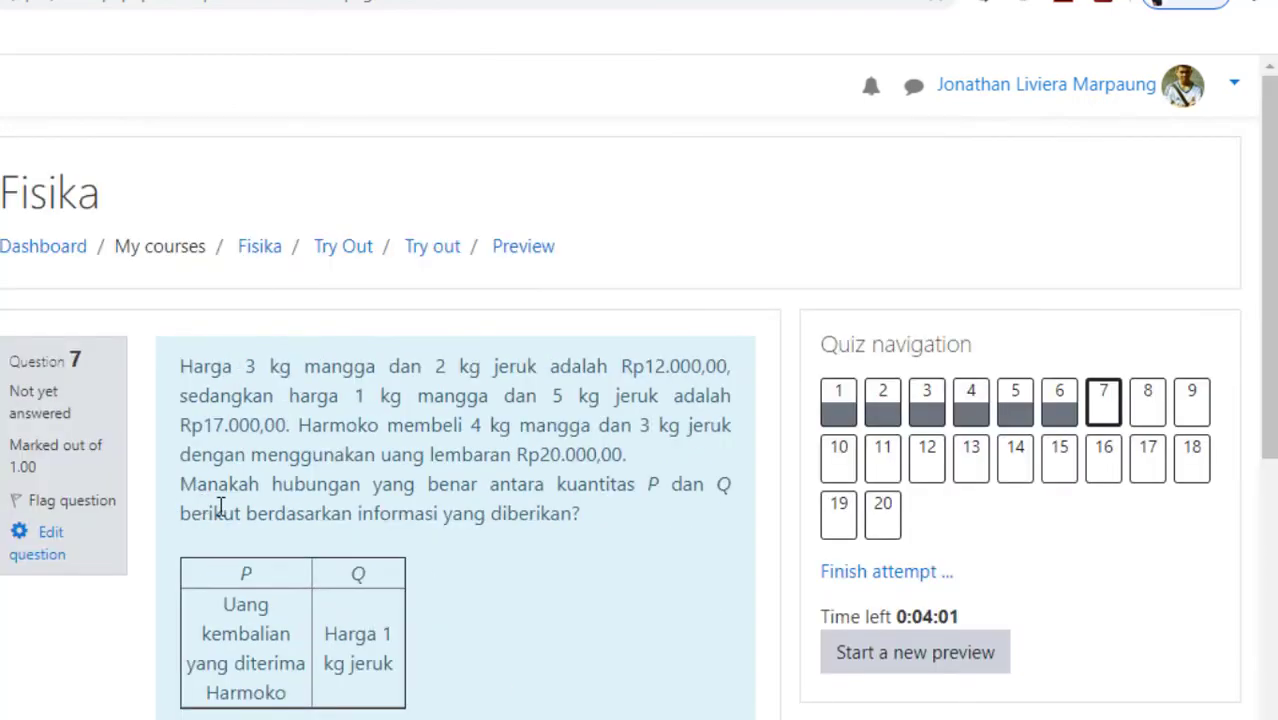
# Answer questions 7 to 9, choosing c. P > Q for question 7 and c. c < b < a for question 9.
pyautogui.scroll(-3, 143, 568)
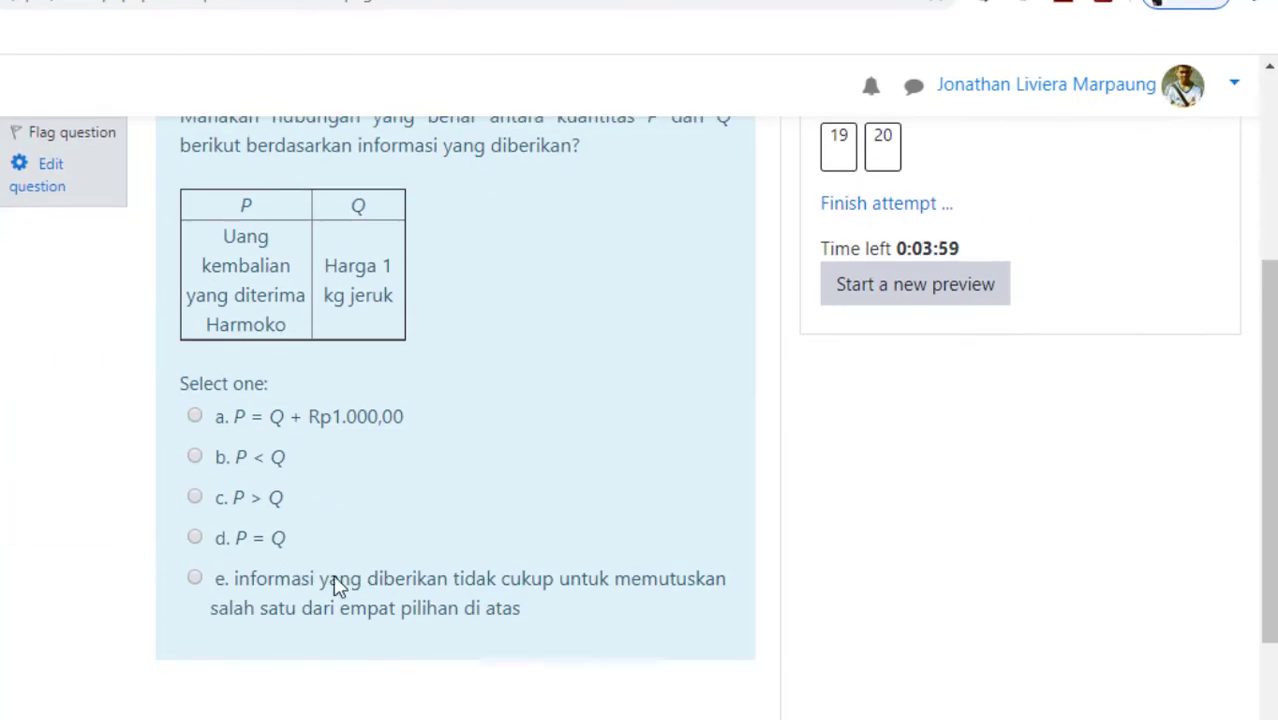
pyautogui.click(196, 498)
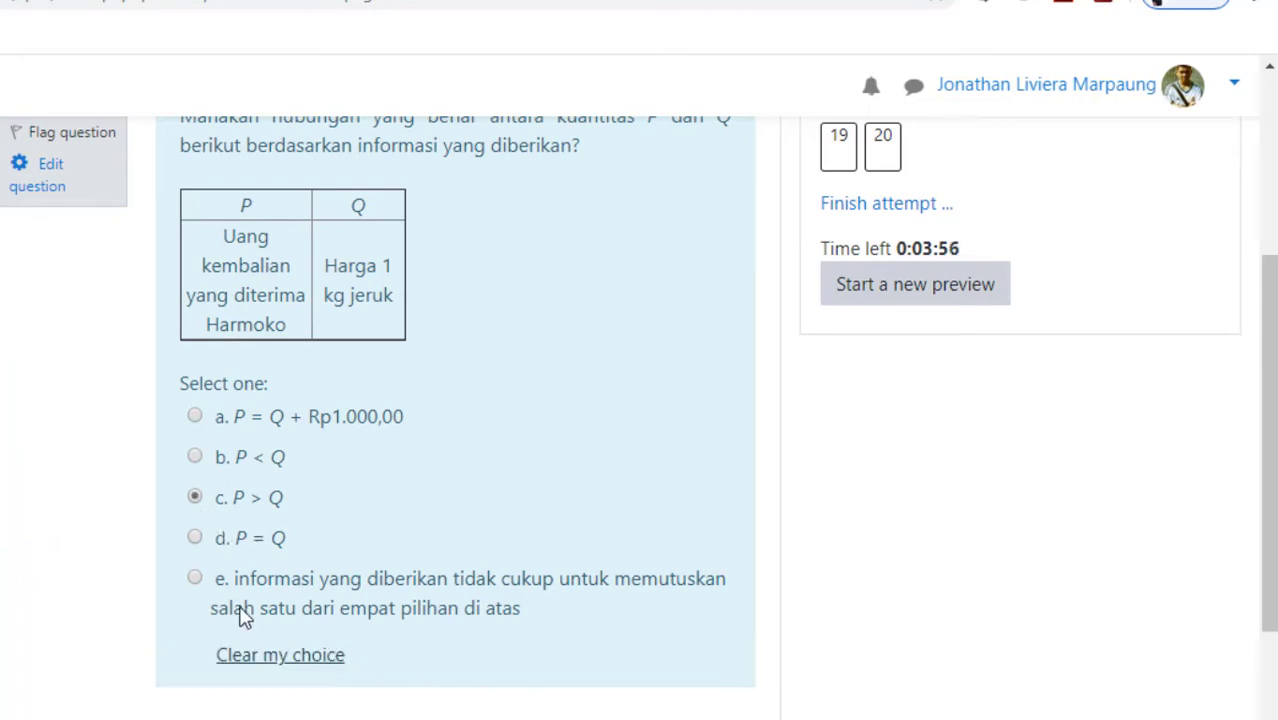
pyautogui.click(195, 548)
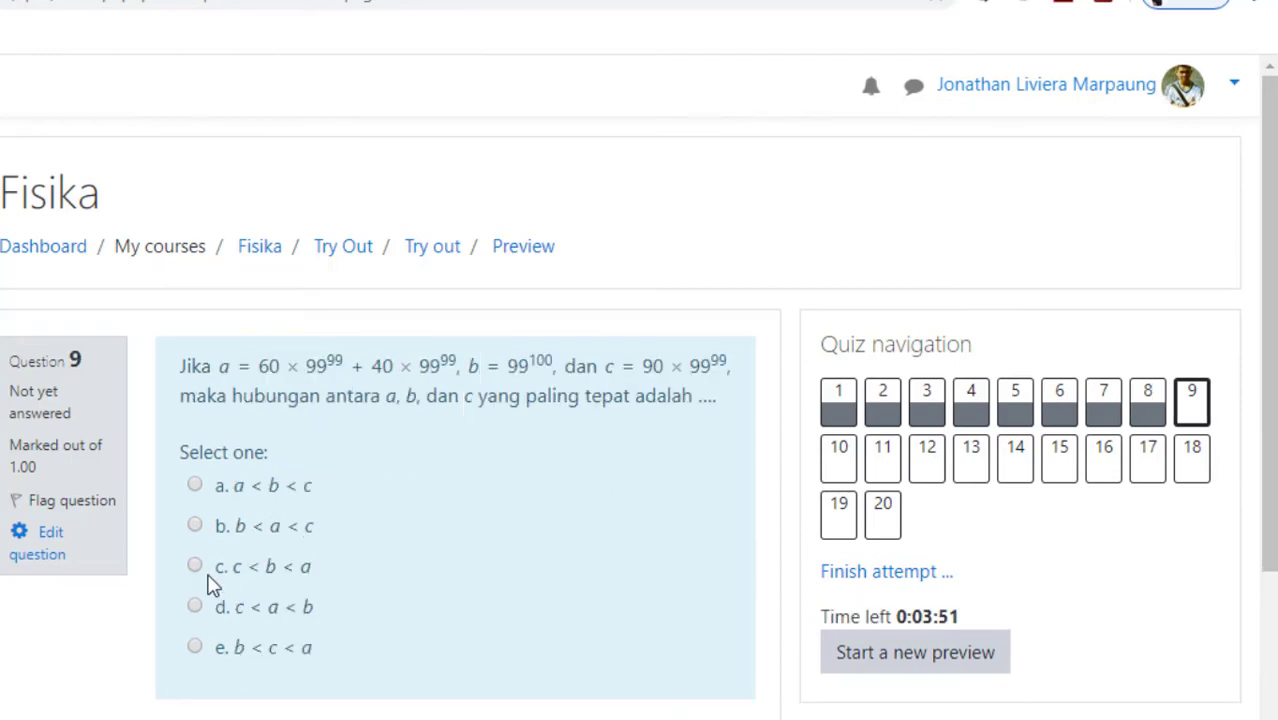
pyautogui.click(196, 566)
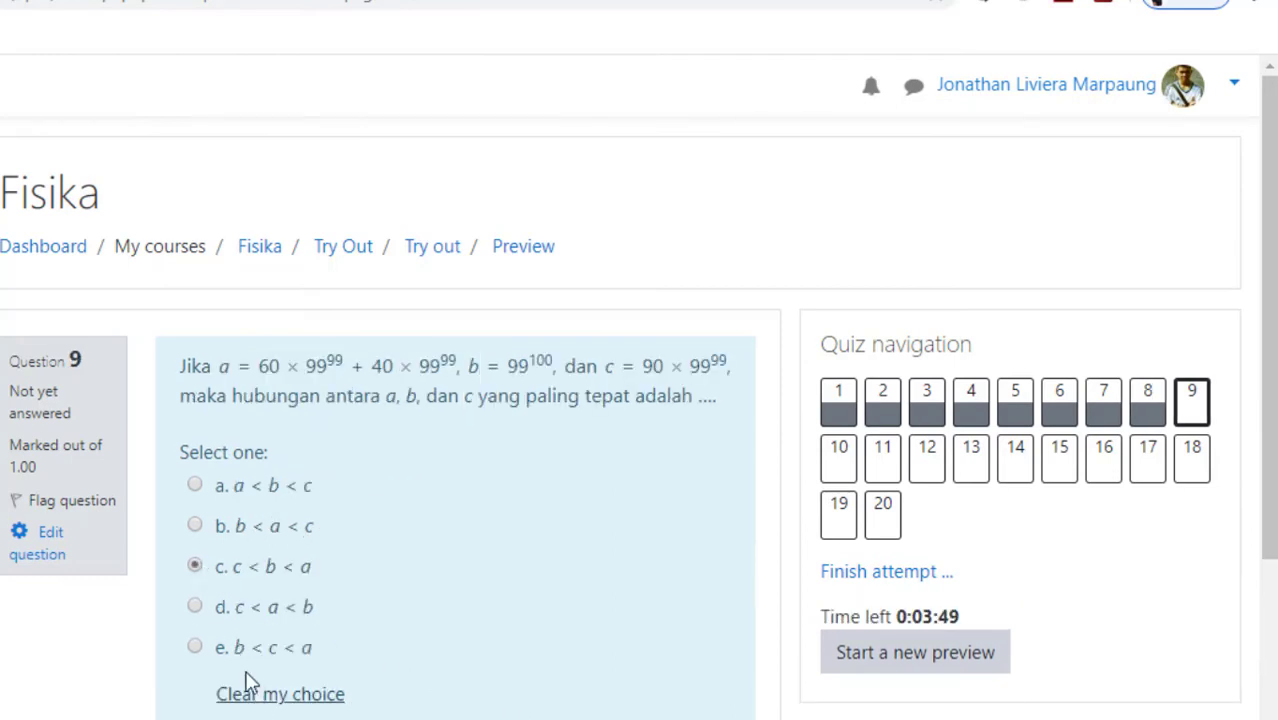
# Answer question 10 with c. P > Q, question 11 with c. 68 and question 12 with c. P = 3Q.
pyautogui.click(196, 582)
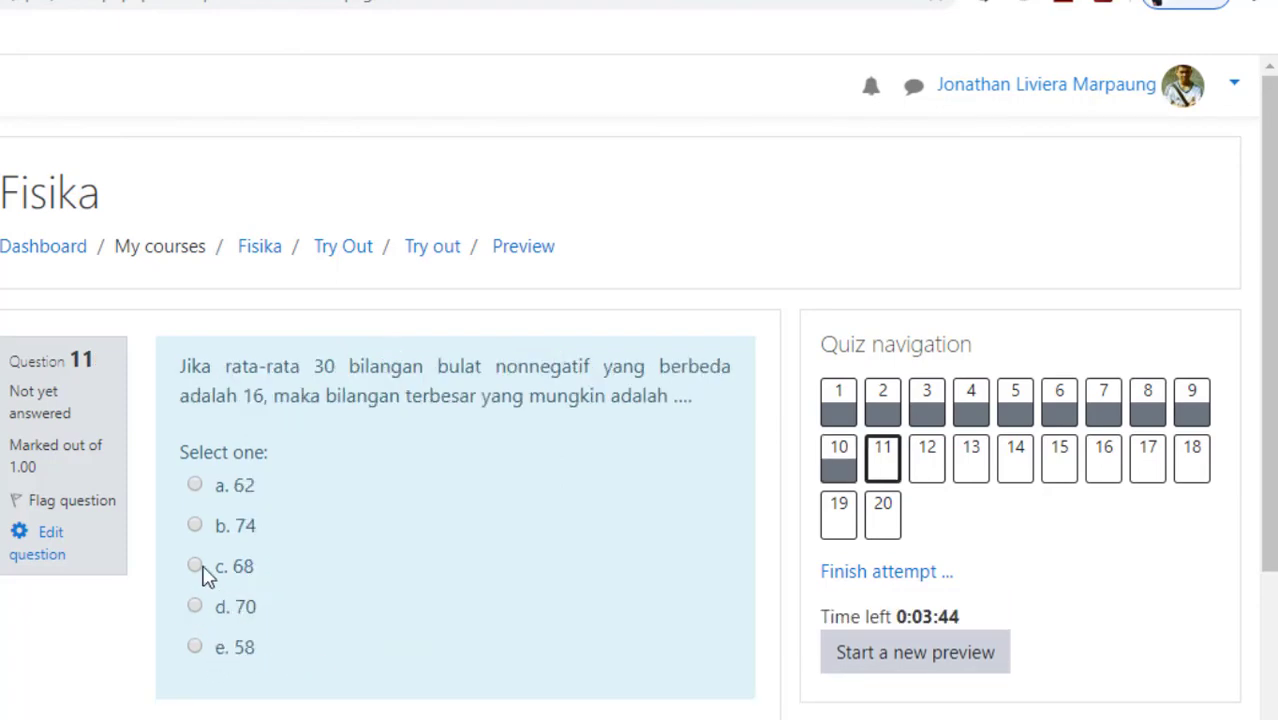
pyautogui.click(197, 566)
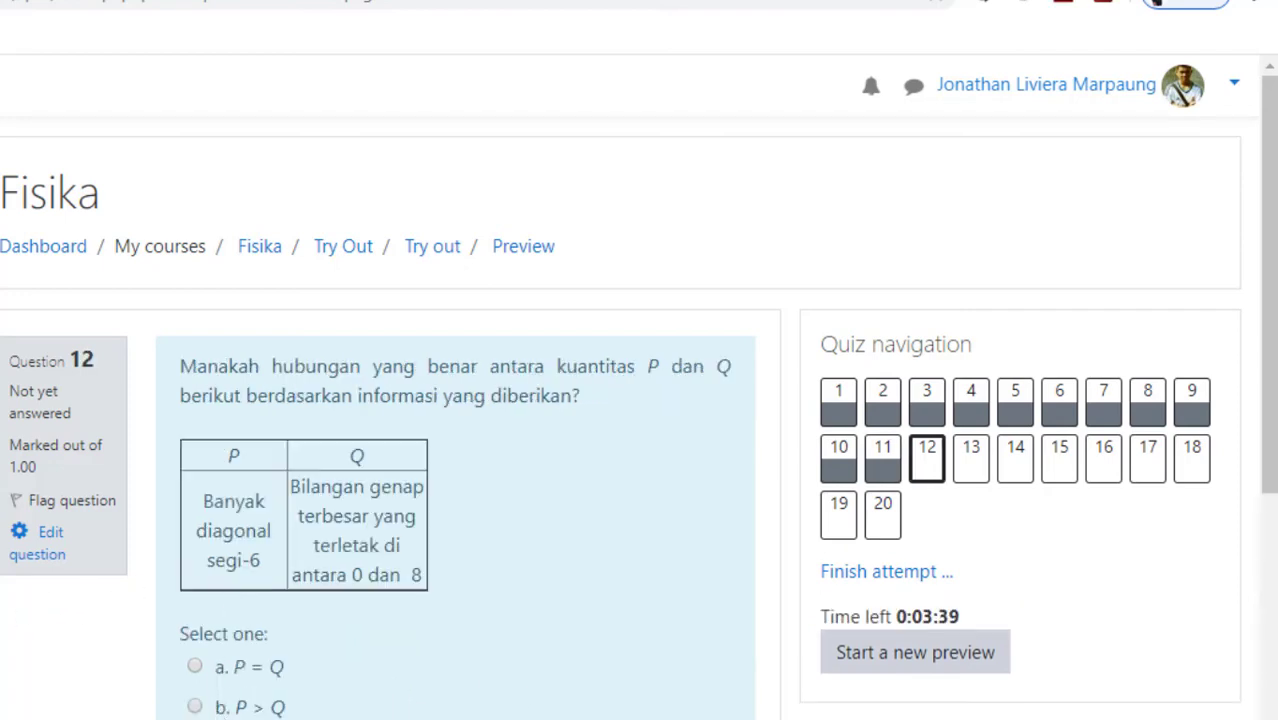
pyautogui.scroll(-1, 400, 550)
pyautogui.click(194, 629)
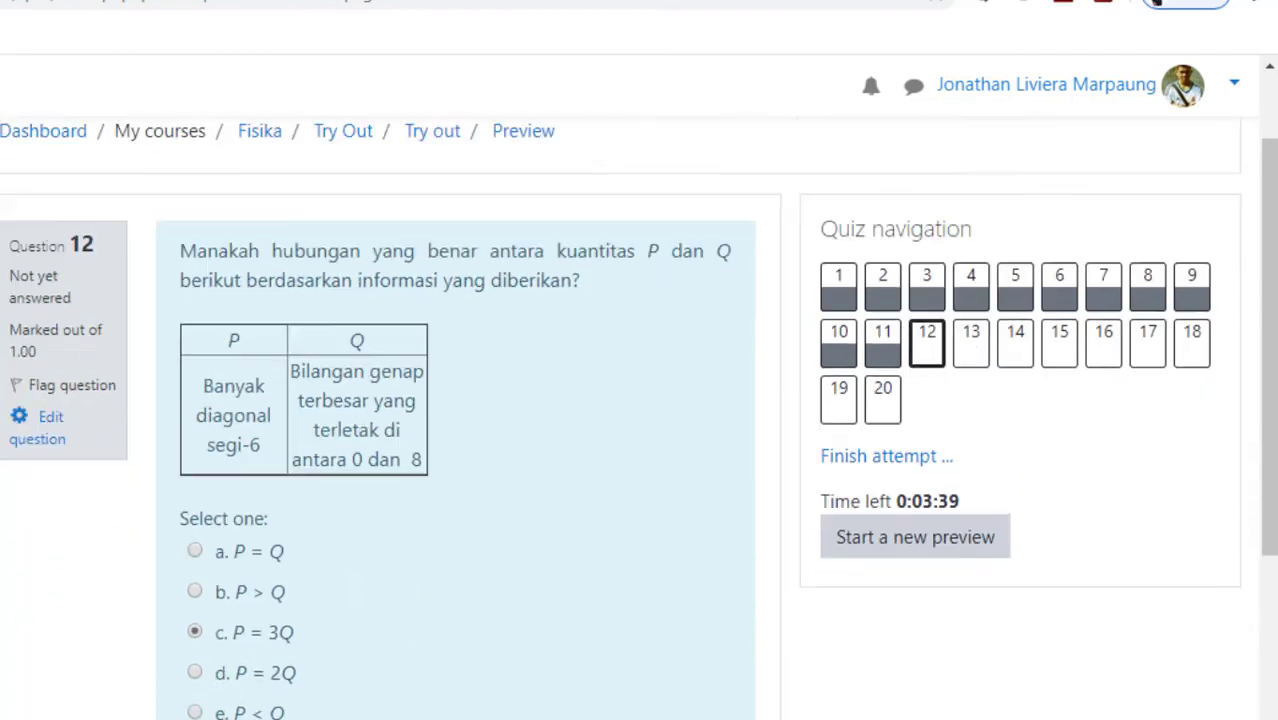
pyautogui.scroll(-3, 400, 600)
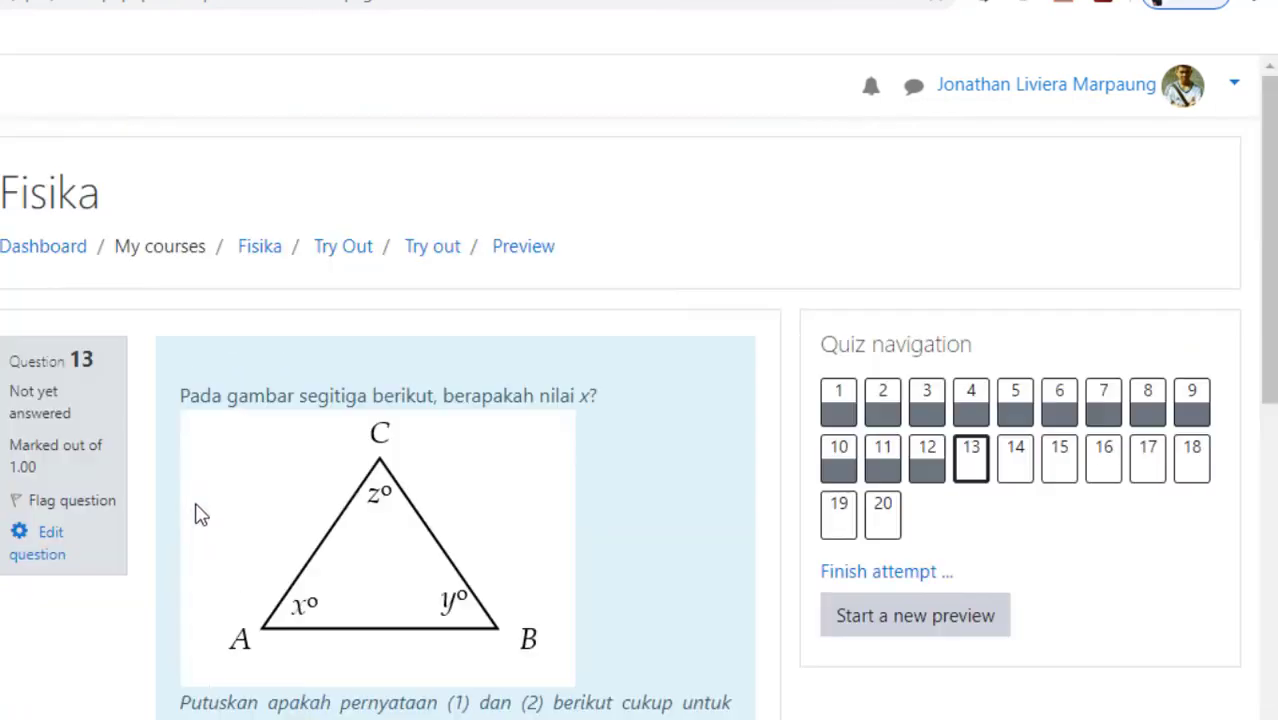
# Answer question 13 with c. DUA pernyataan BERSAMA-SAMA cukup and question 14 with c. Pernyataan (1) dan pernyataan (2) tidak cukup.
pyautogui.scroll(-2, 207, 688)
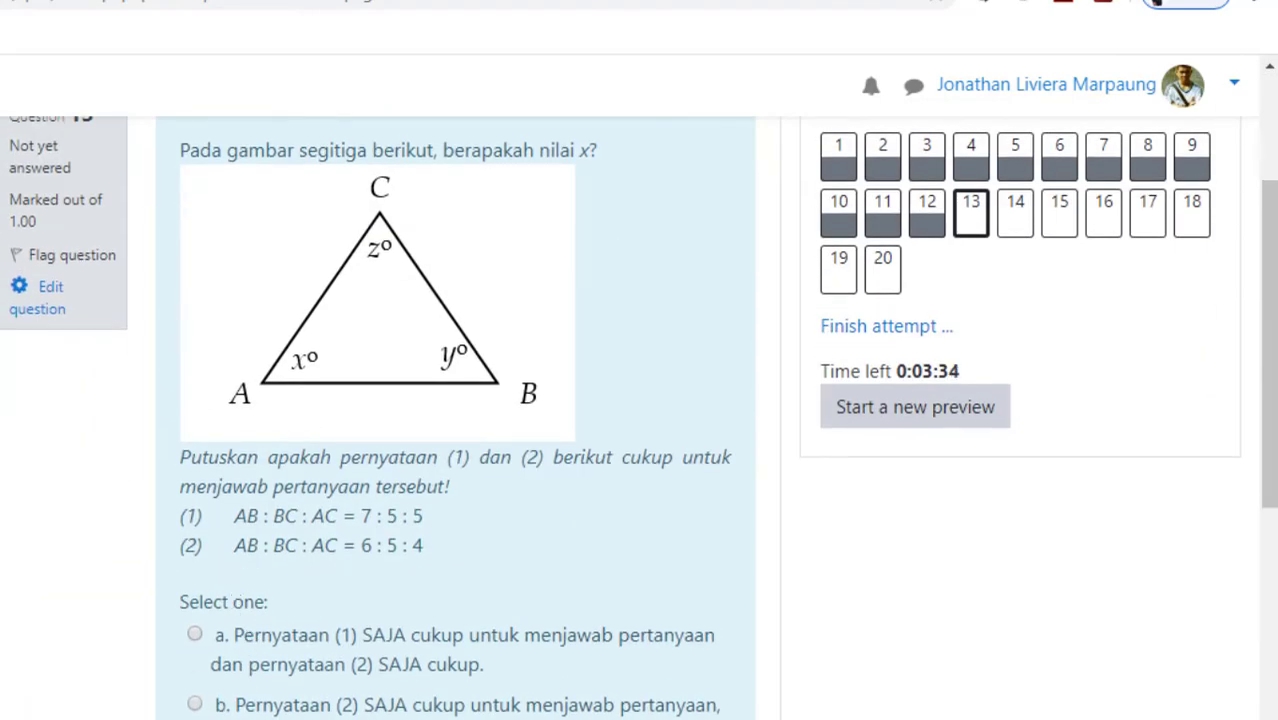
pyautogui.scroll(-4, 573, 707)
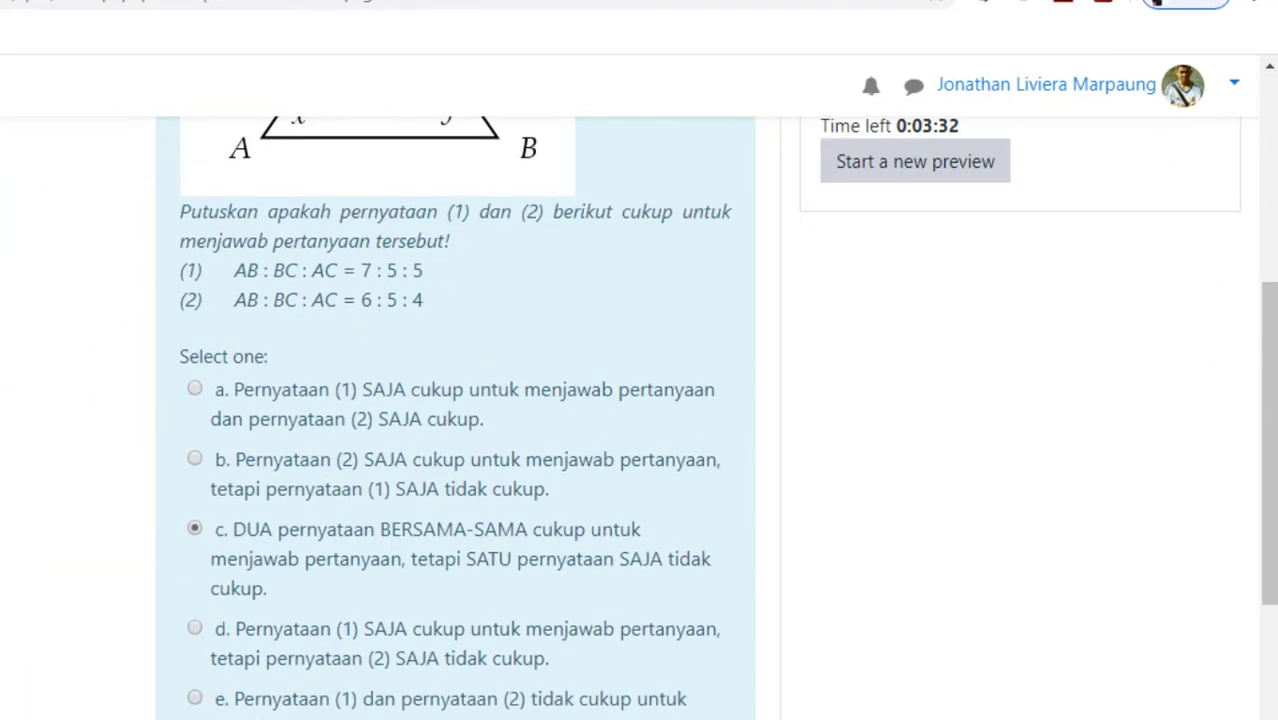
pyautogui.click(684, 665)
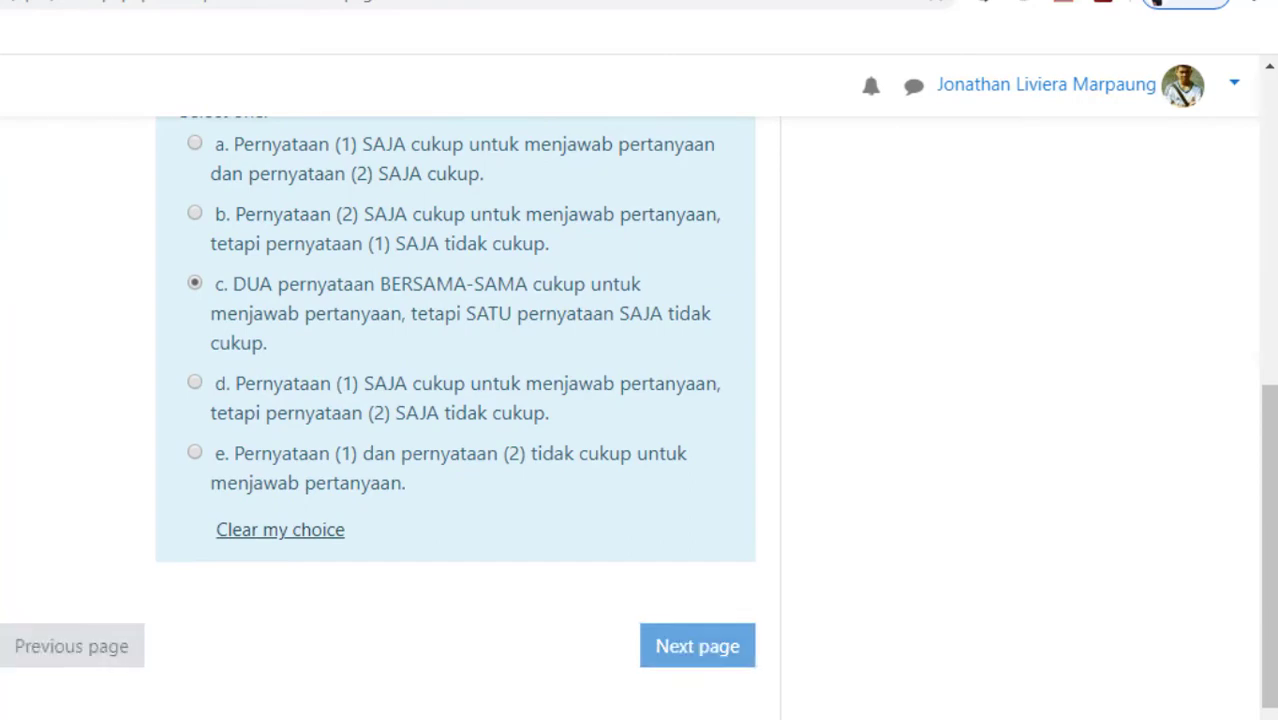
pyautogui.scroll(-3, 125, 686)
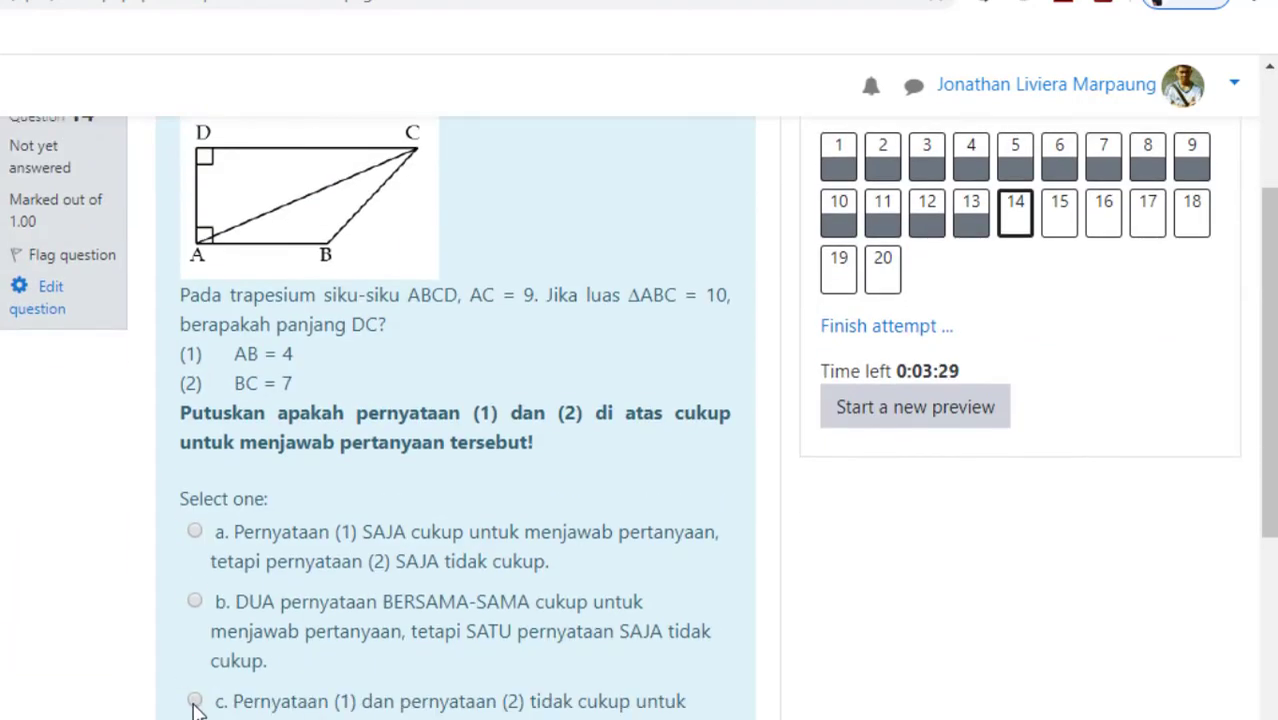
pyautogui.click(195, 701)
pyautogui.scroll(-4, 443, 700)
pyautogui.scroll(3, 620, 650)
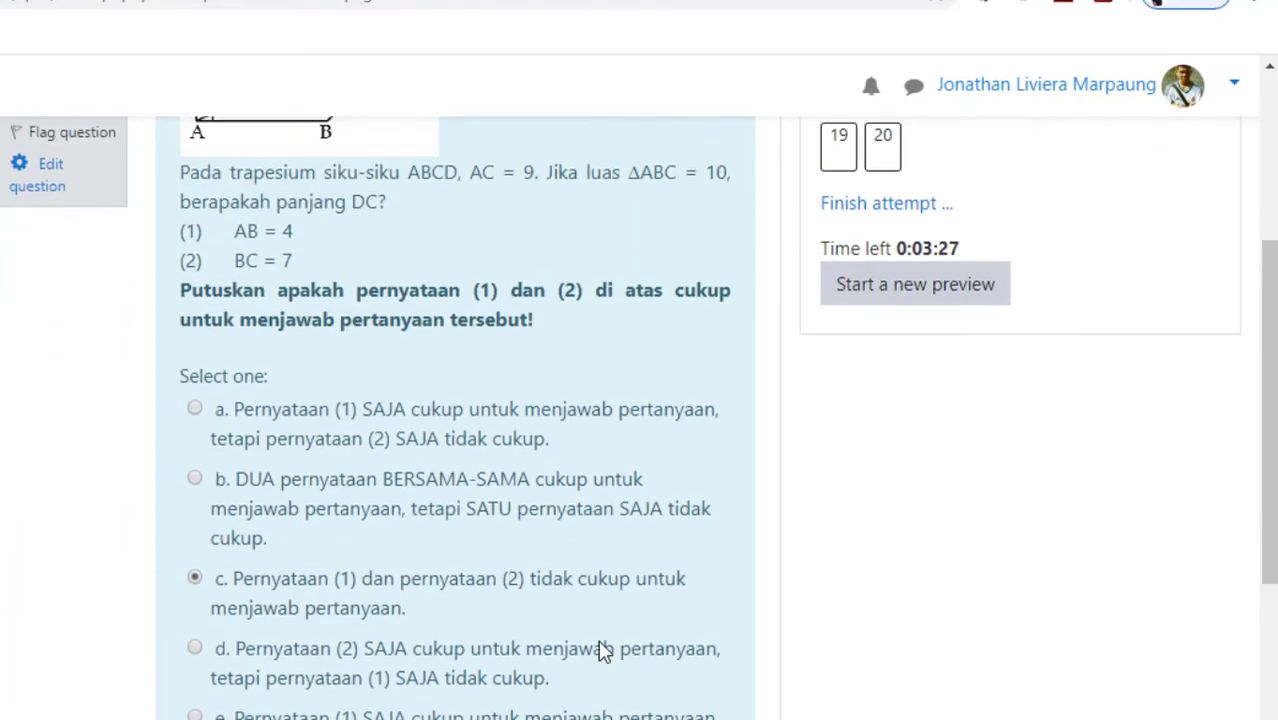
# Answer question 15 with c. 2/5 x and question 16 with c. informasi yang diberikan tidak cukup, continuing to question 17.
pyautogui.scroll(-4, 277, 633)
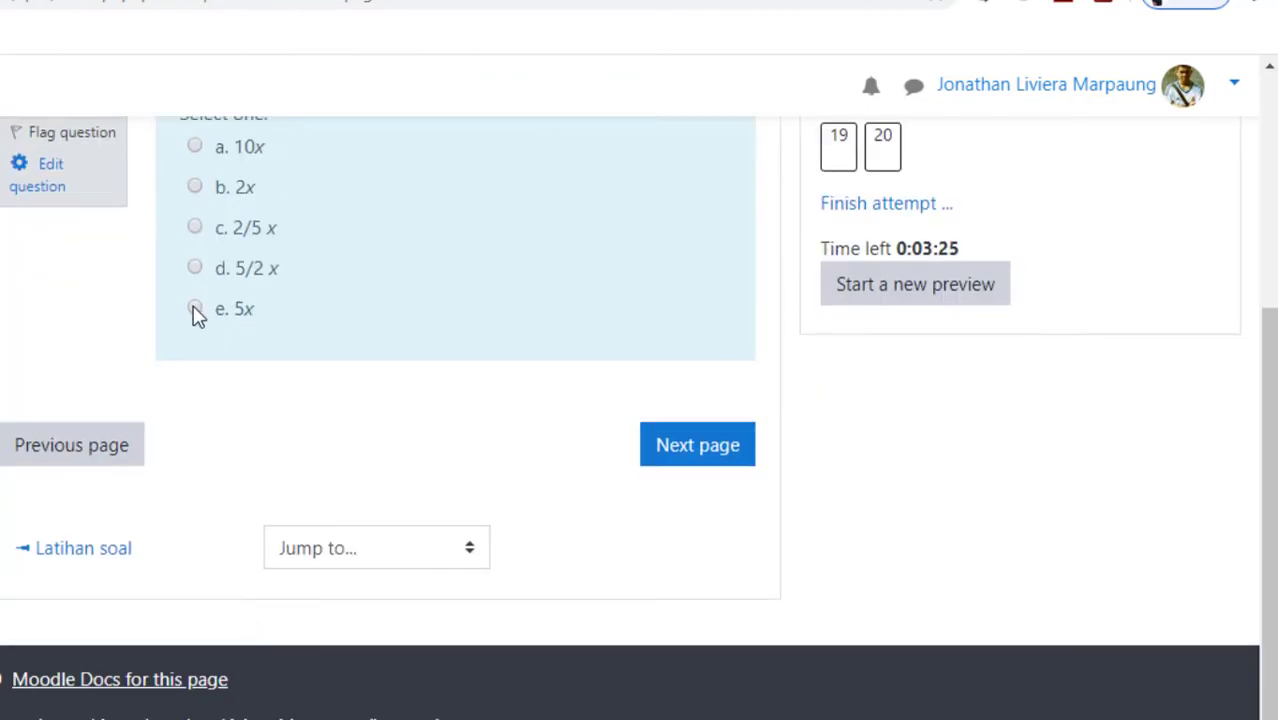
pyautogui.click(197, 228)
pyautogui.click(686, 486)
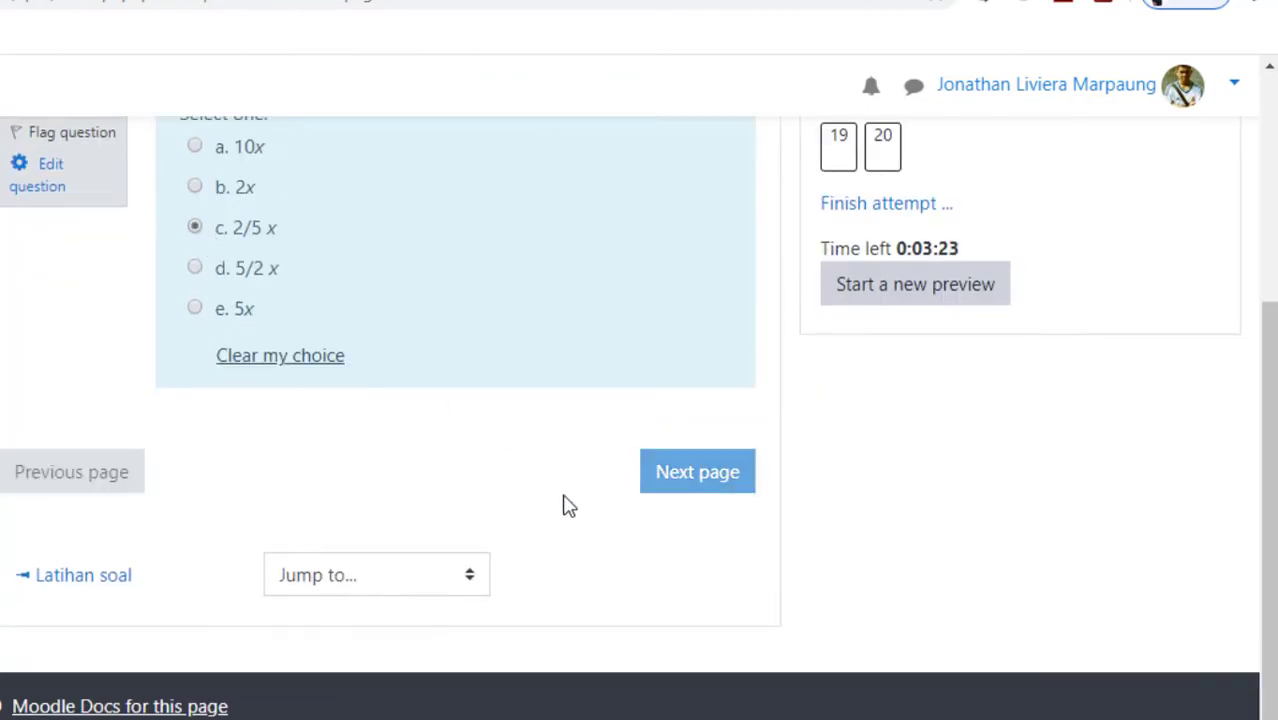
pyautogui.scroll(-4, 196, 520)
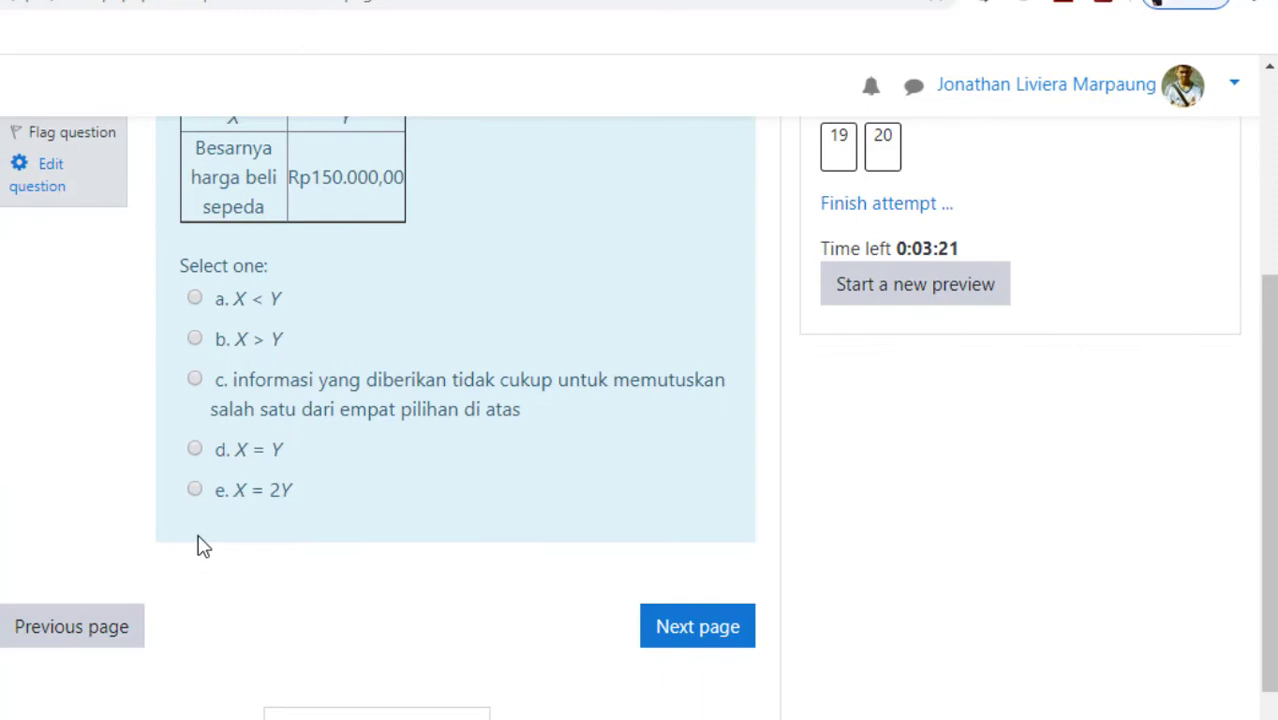
pyautogui.click(194, 384)
pyautogui.click(650, 664)
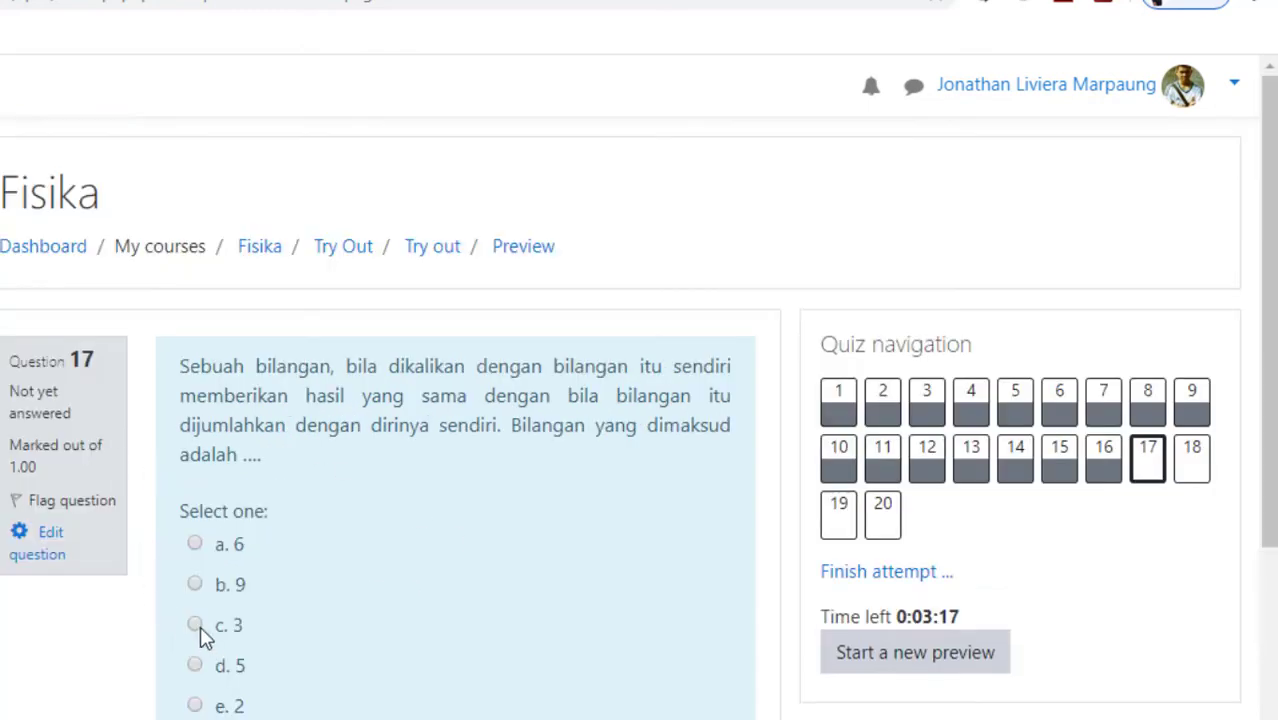
# Answer question 17 with c. 3 and question 18 with c. P = Q, continuing to question 19.
pyautogui.click(198, 626)
pyautogui.scroll(-2, 599, 588)
pyautogui.click(679, 622)
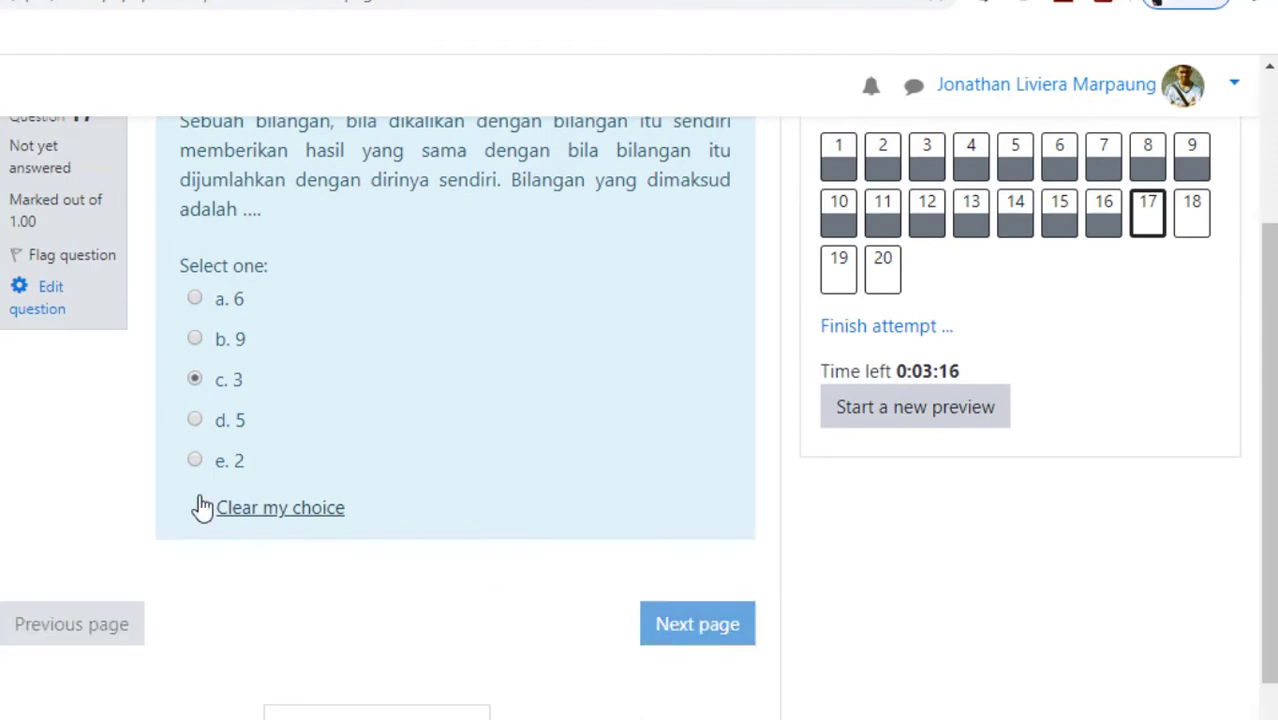
pyautogui.scroll(-3, 220, 490)
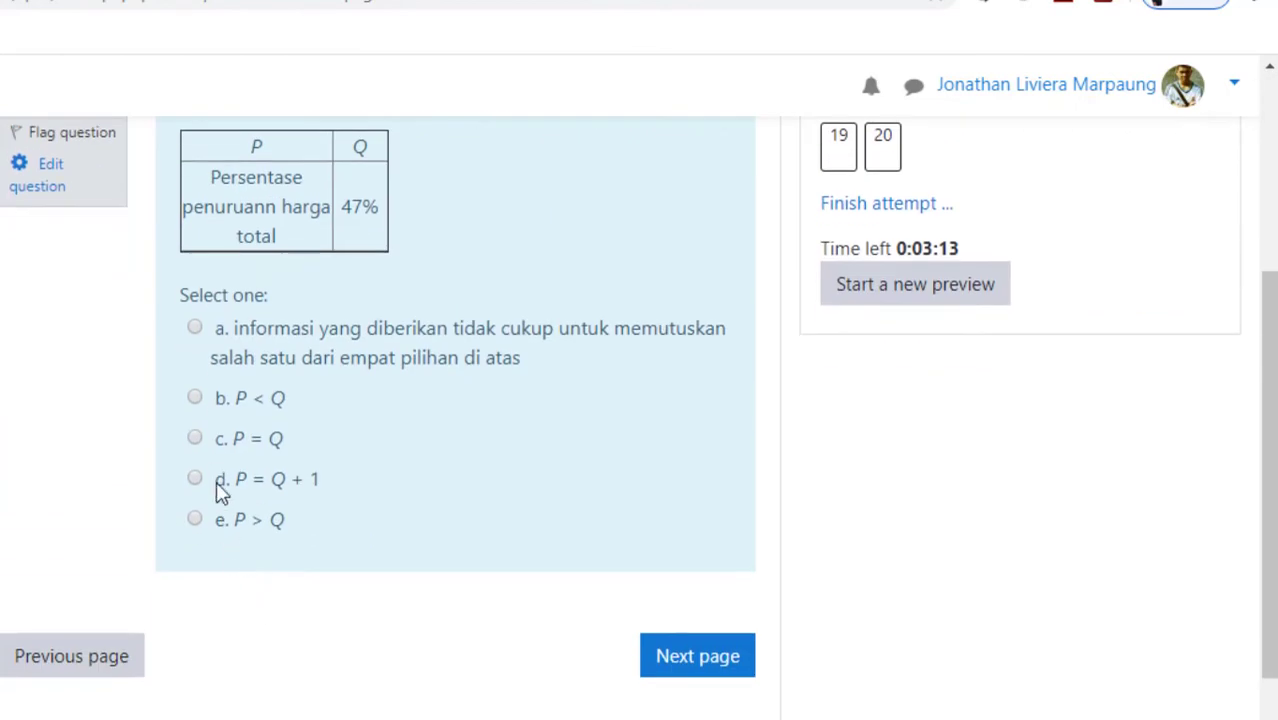
pyautogui.click(195, 438)
pyautogui.click(720, 692)
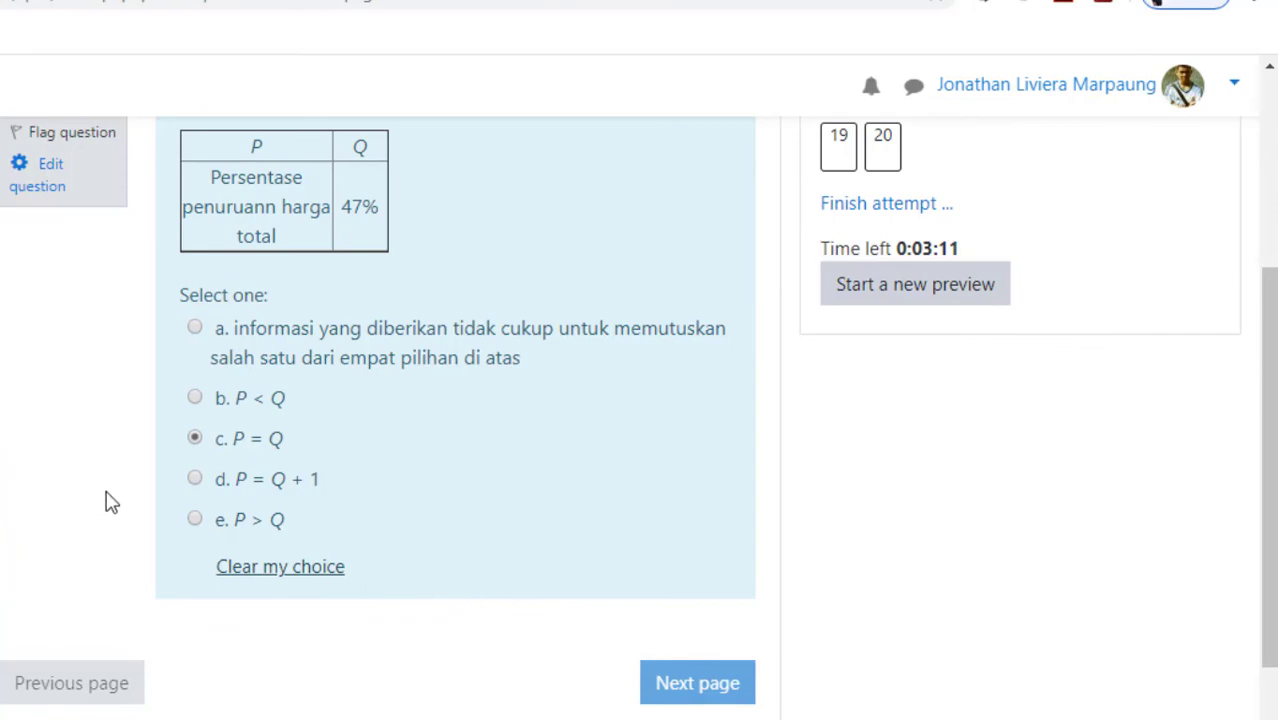
# Answer question 19 with c. A + B = 0 and the last question, 20, with c. 10.
pyautogui.scroll(-4, 163, 550)
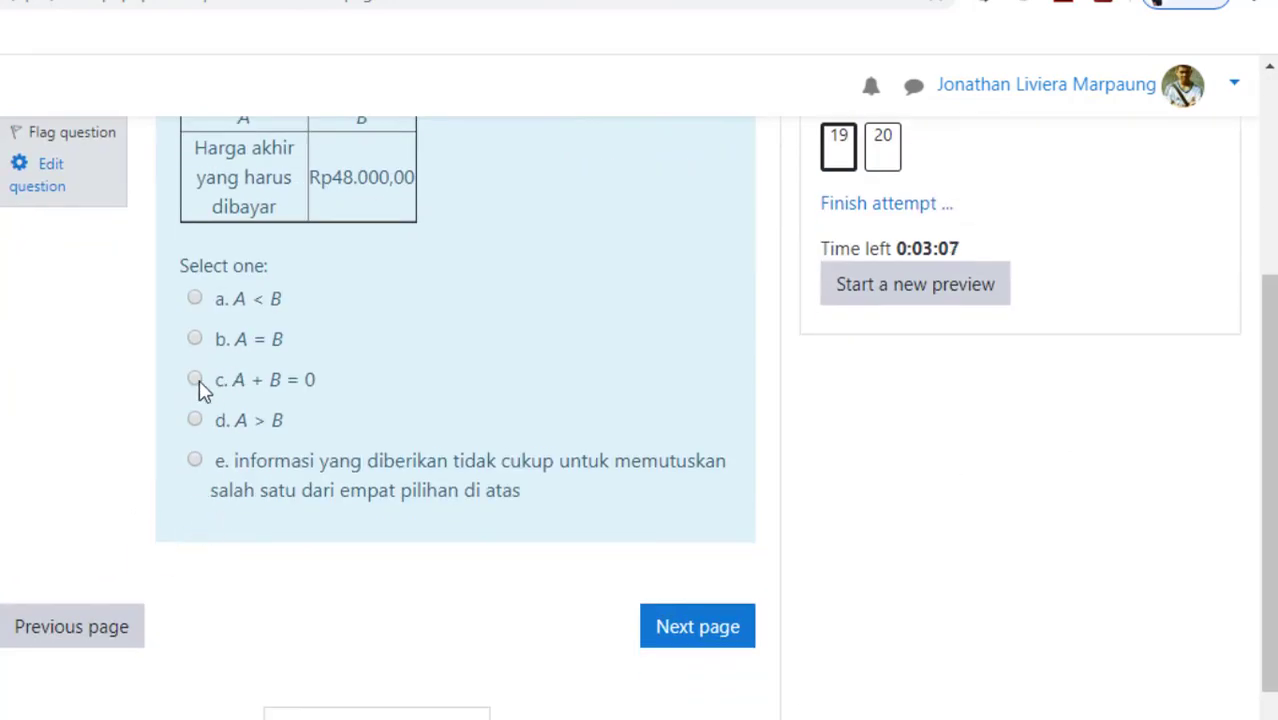
pyautogui.click(197, 381)
pyautogui.click(667, 648)
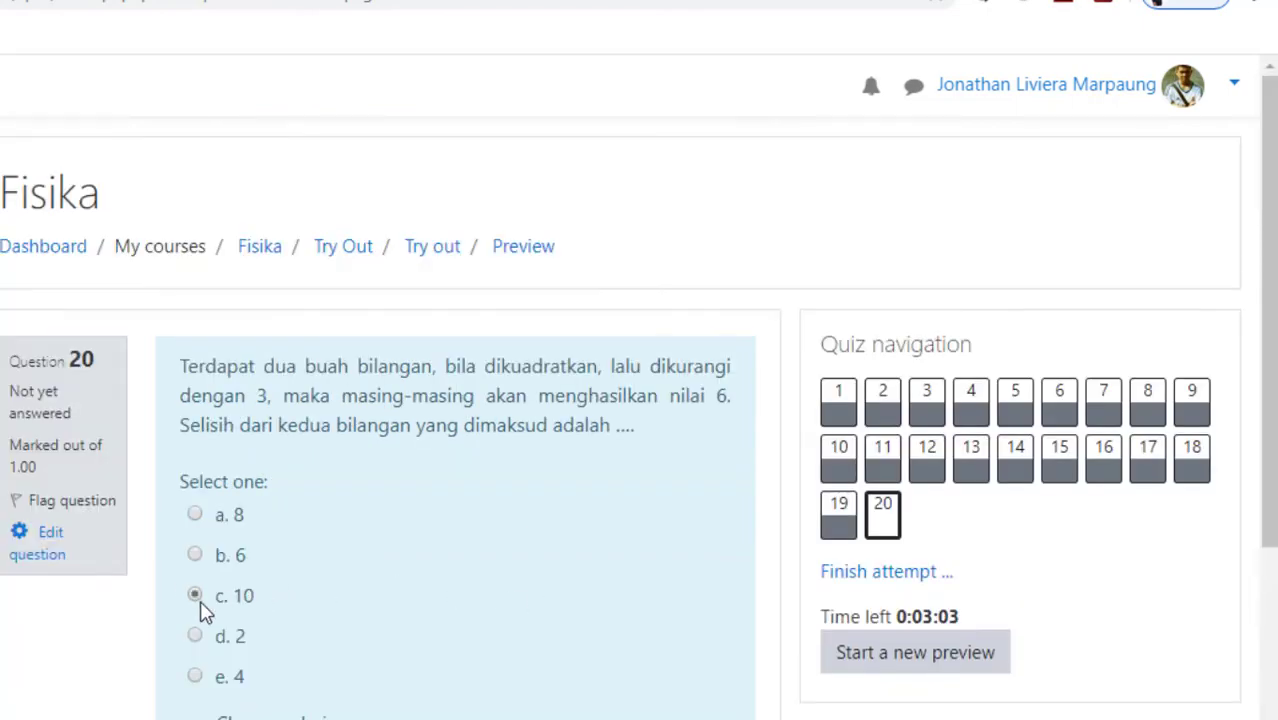
pyautogui.scroll(-3, 705, 635)
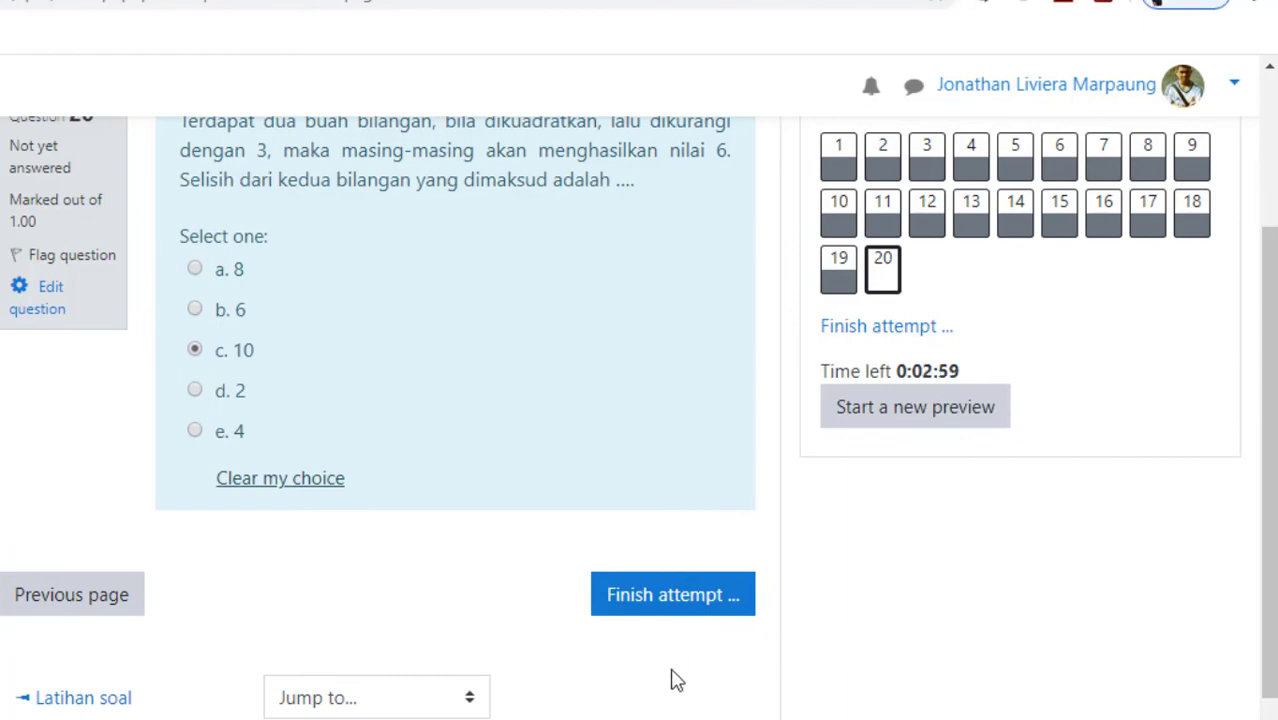
pyautogui.scroll(2, 530, 656)
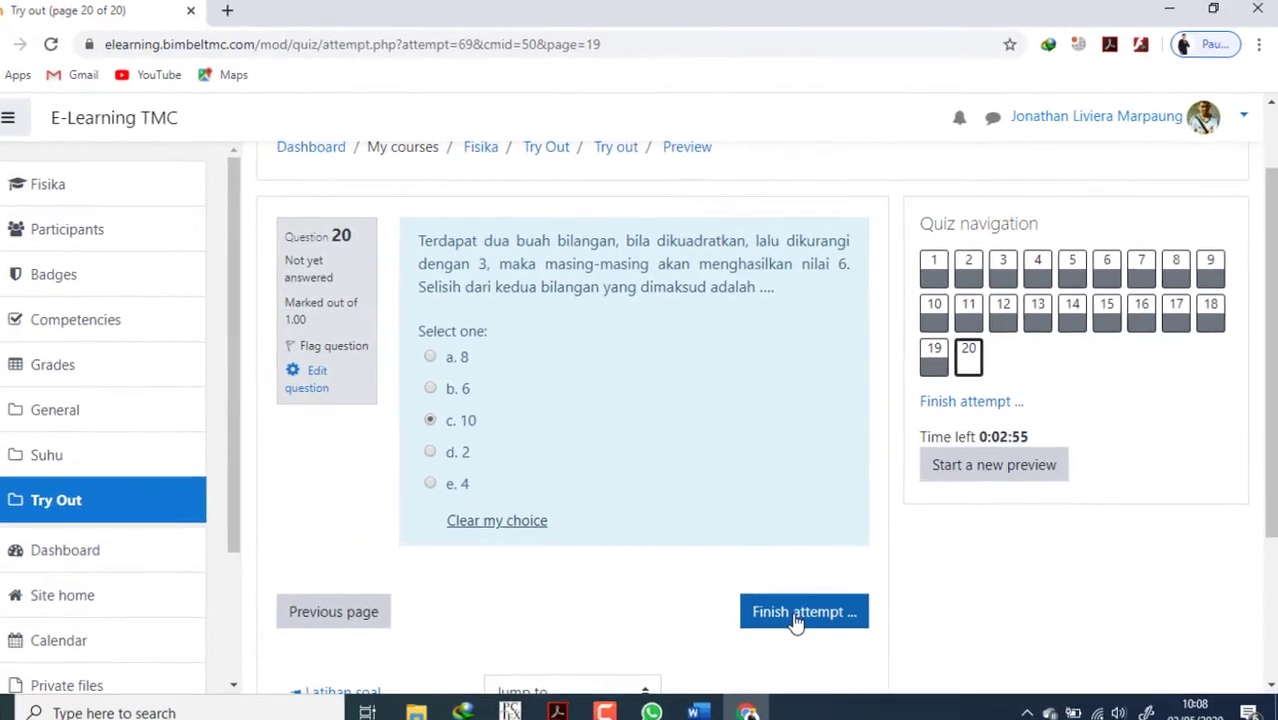
# Finish the quiz attempt, check the saved answers and time left in its summary, and submit all answers.
pyautogui.click(797, 615)
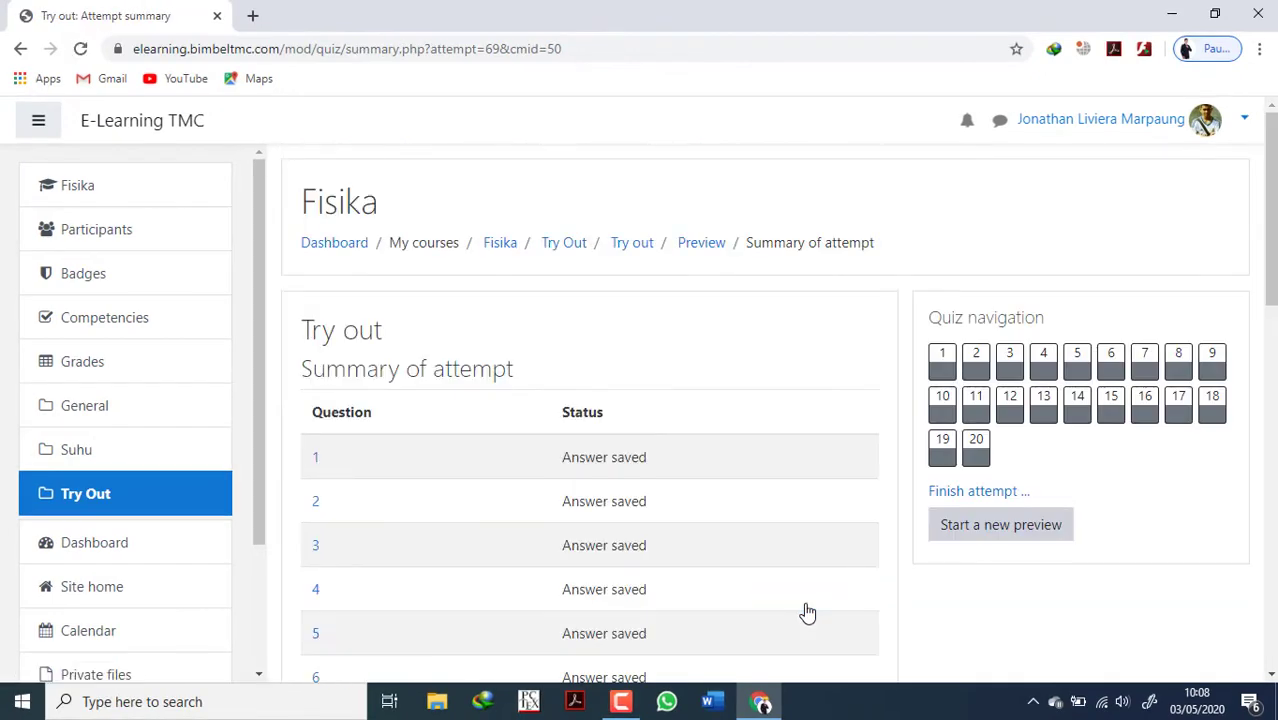
pyautogui.scroll(-10, 804, 602)
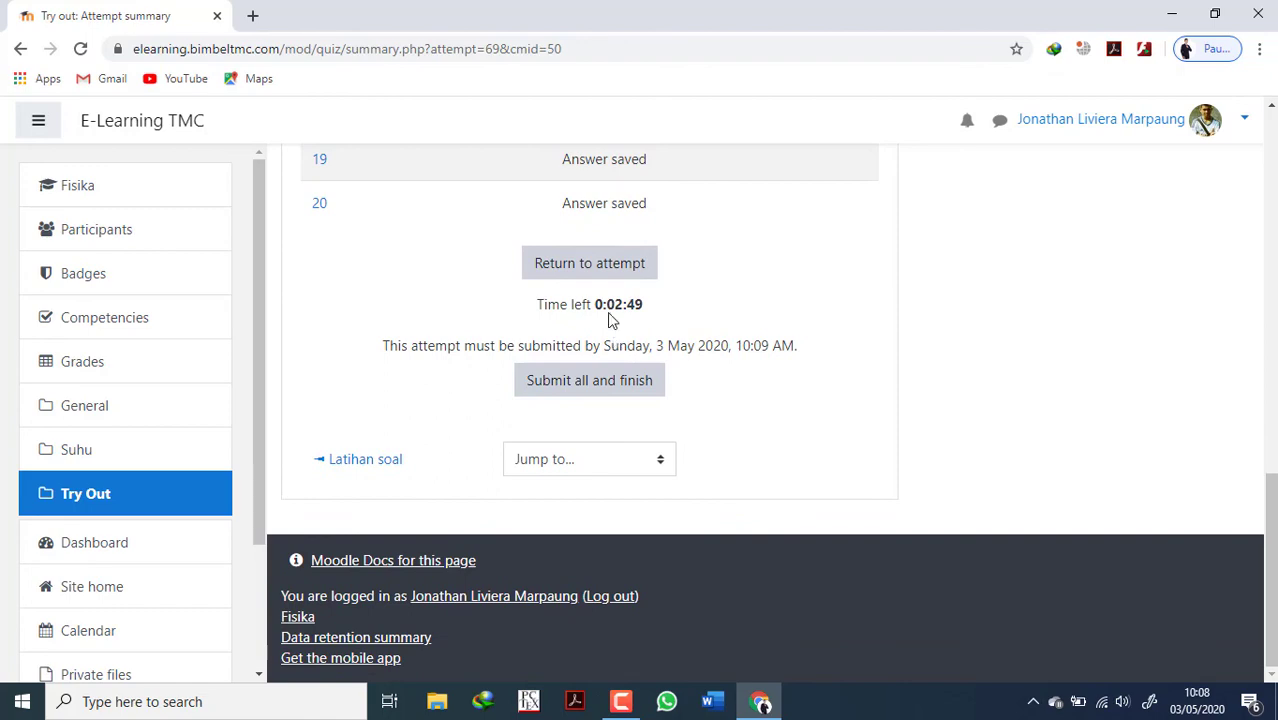
pyautogui.moveTo(607, 307); pyautogui.dragTo(652, 306)
pyautogui.scroll(4, 715, 405)
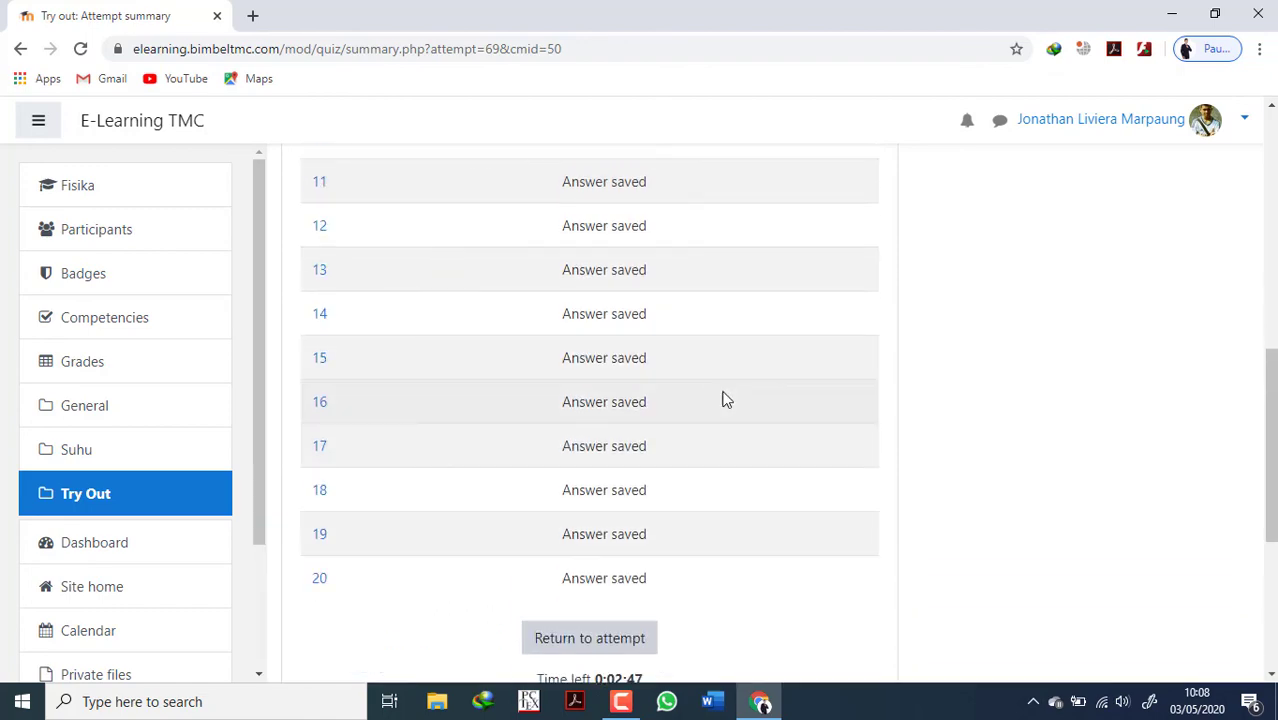
pyautogui.scroll(-4, 722, 399)
pyautogui.scroll(4, 696, 418)
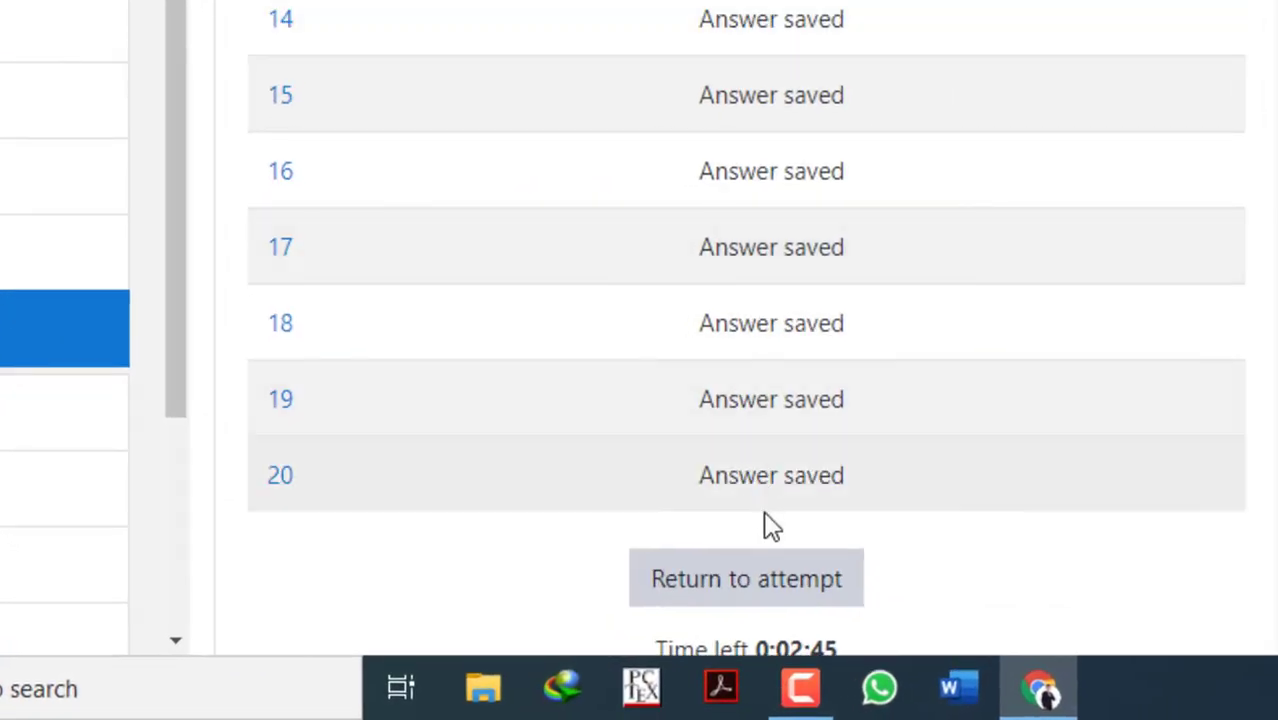
pyautogui.scroll(-4, 786, 543)
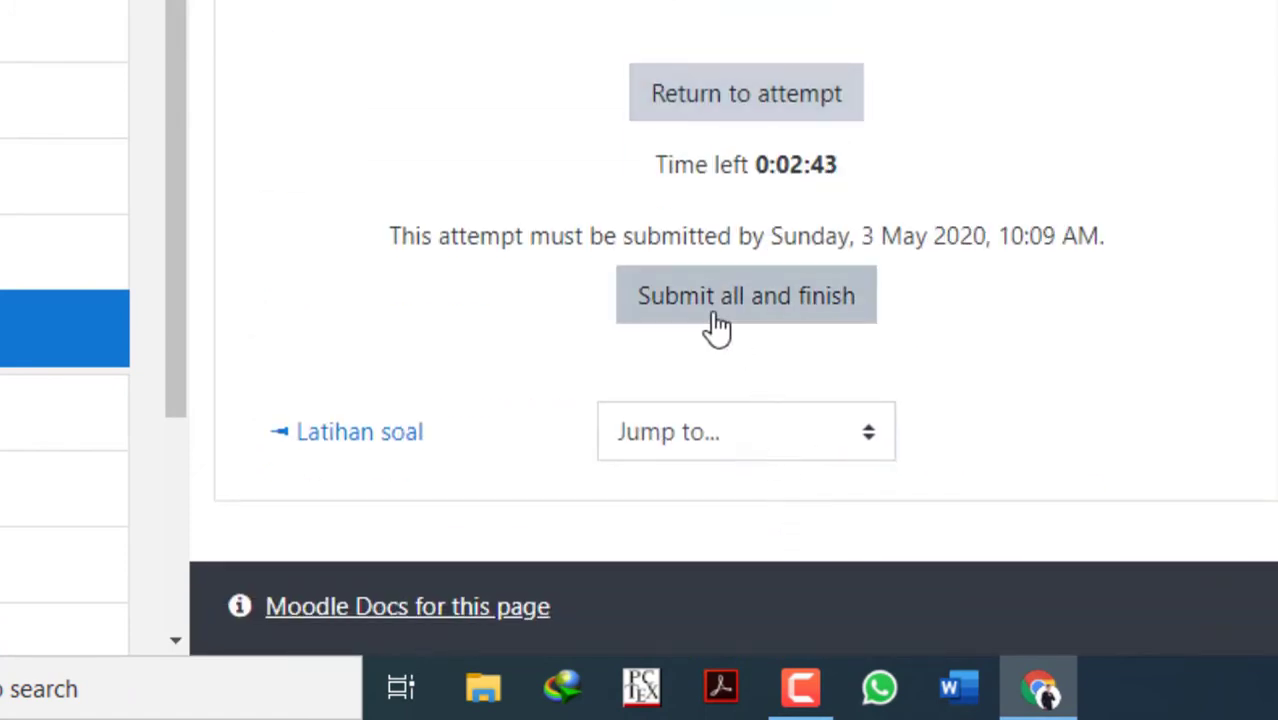
pyautogui.click(718, 326)
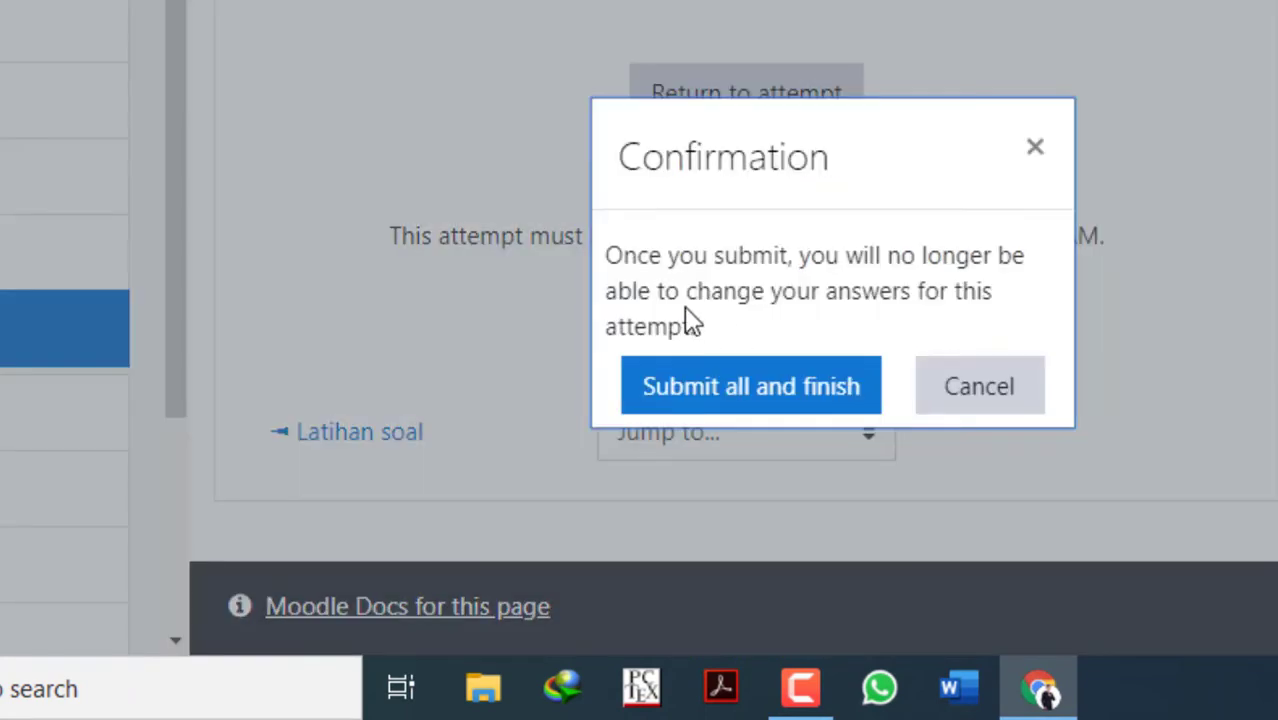
pyautogui.click(713, 399)
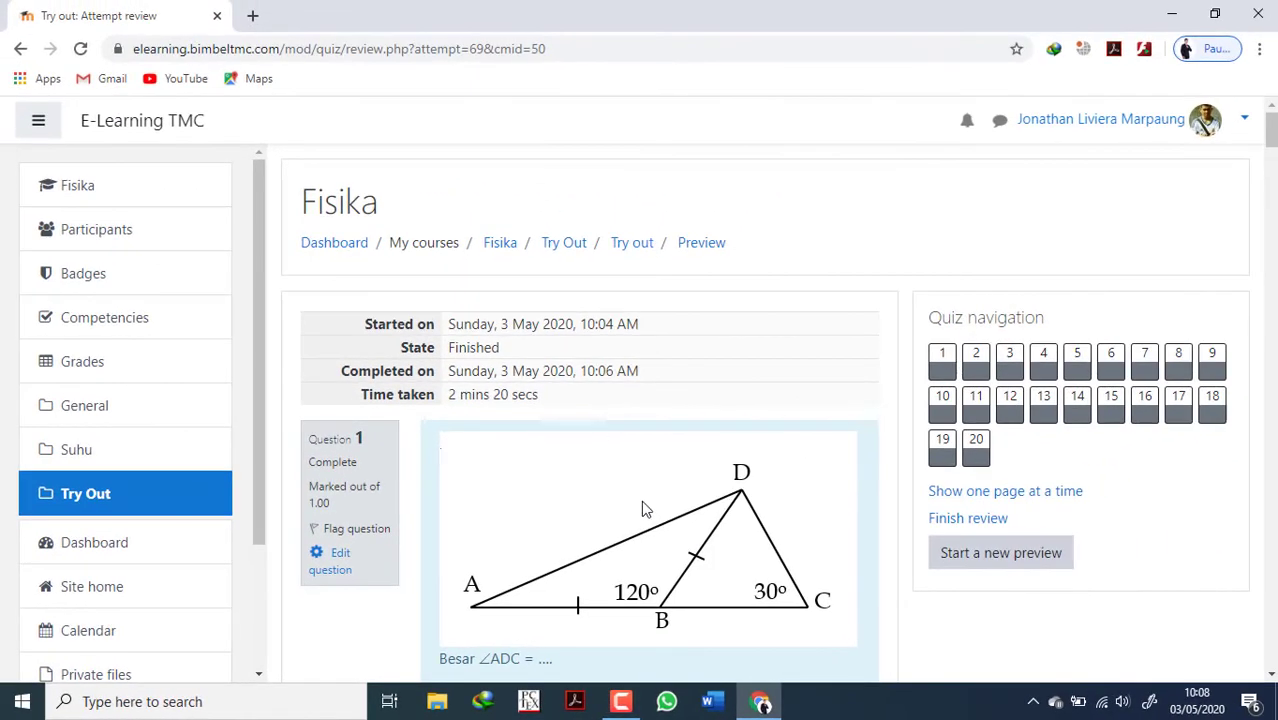
# Look through the submitted answers to all 20 questions in the attempt review and finish the review.
pyautogui.scroll(-6, 645, 509)
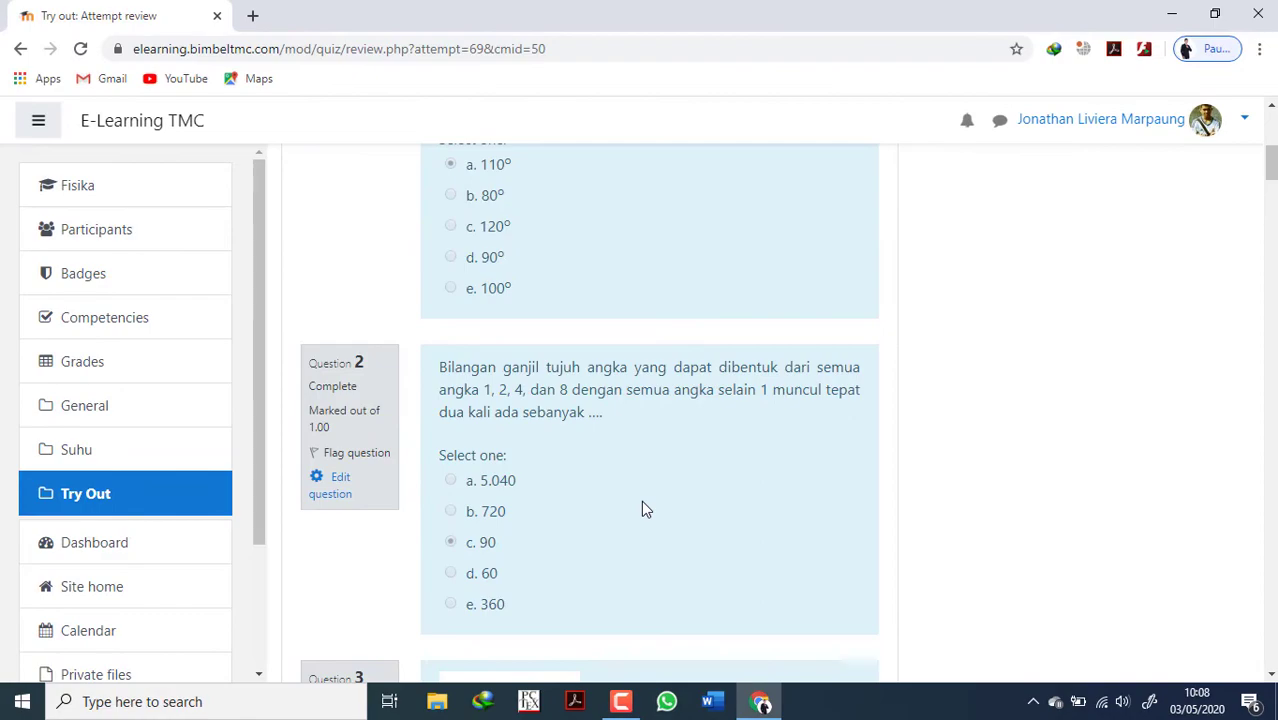
pyautogui.scroll(-20, 645, 509)
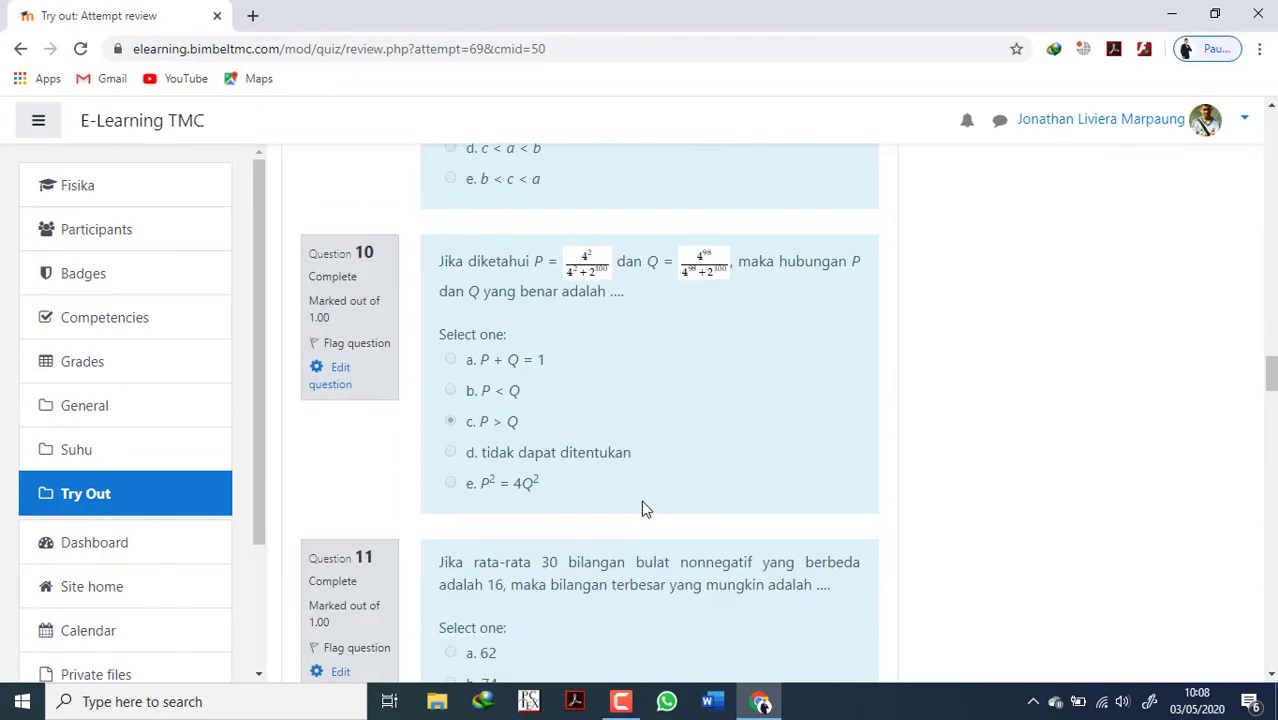
pyautogui.scroll(-20, 643, 508)
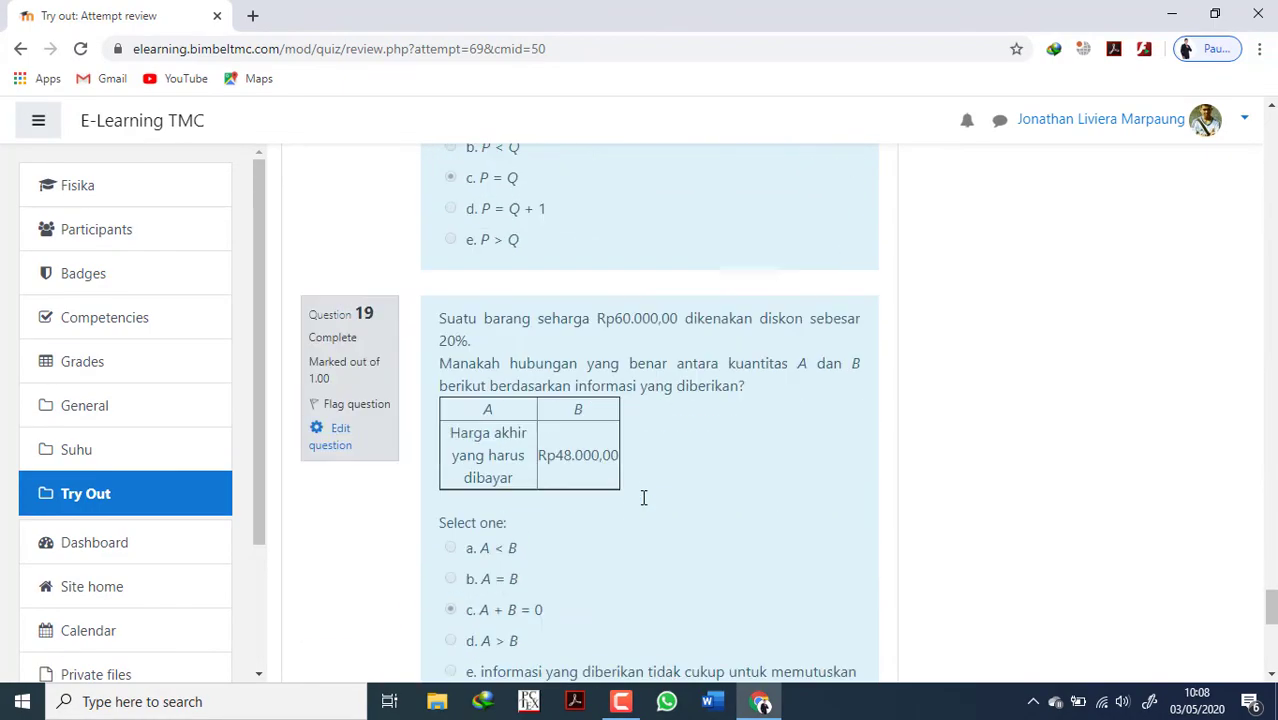
pyautogui.scroll(-10, 643, 497)
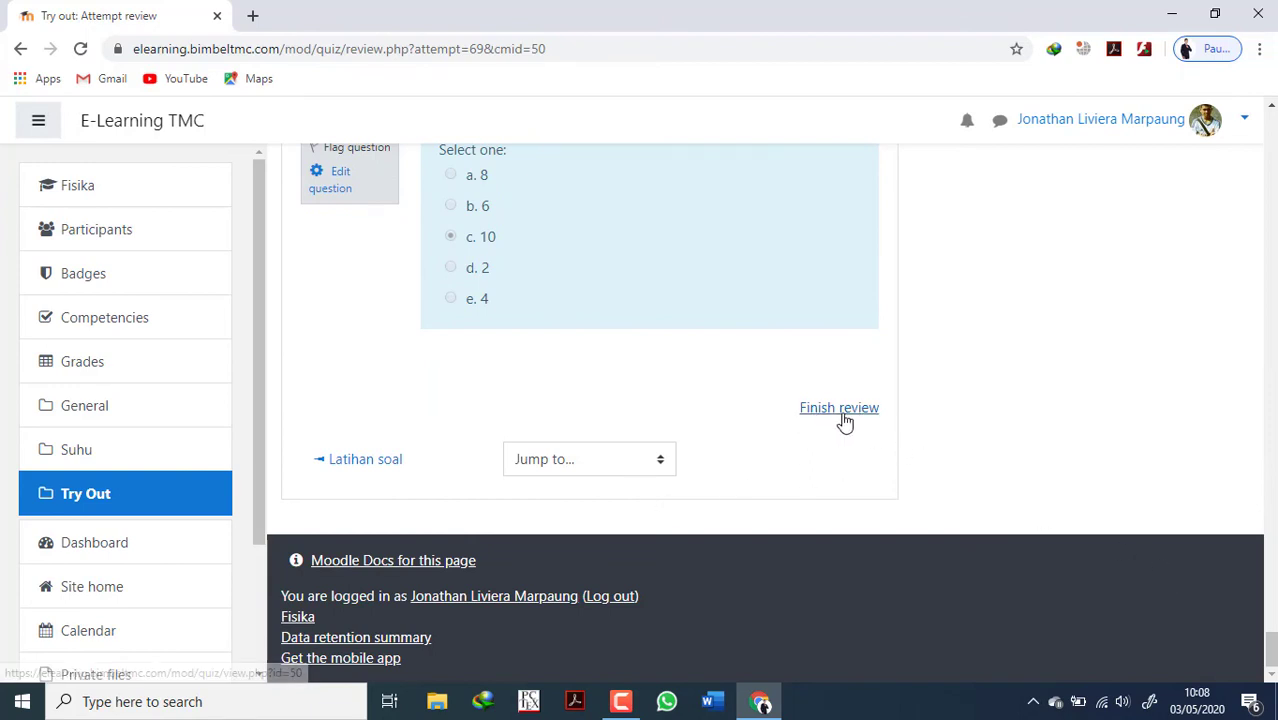
pyautogui.click(841, 419)
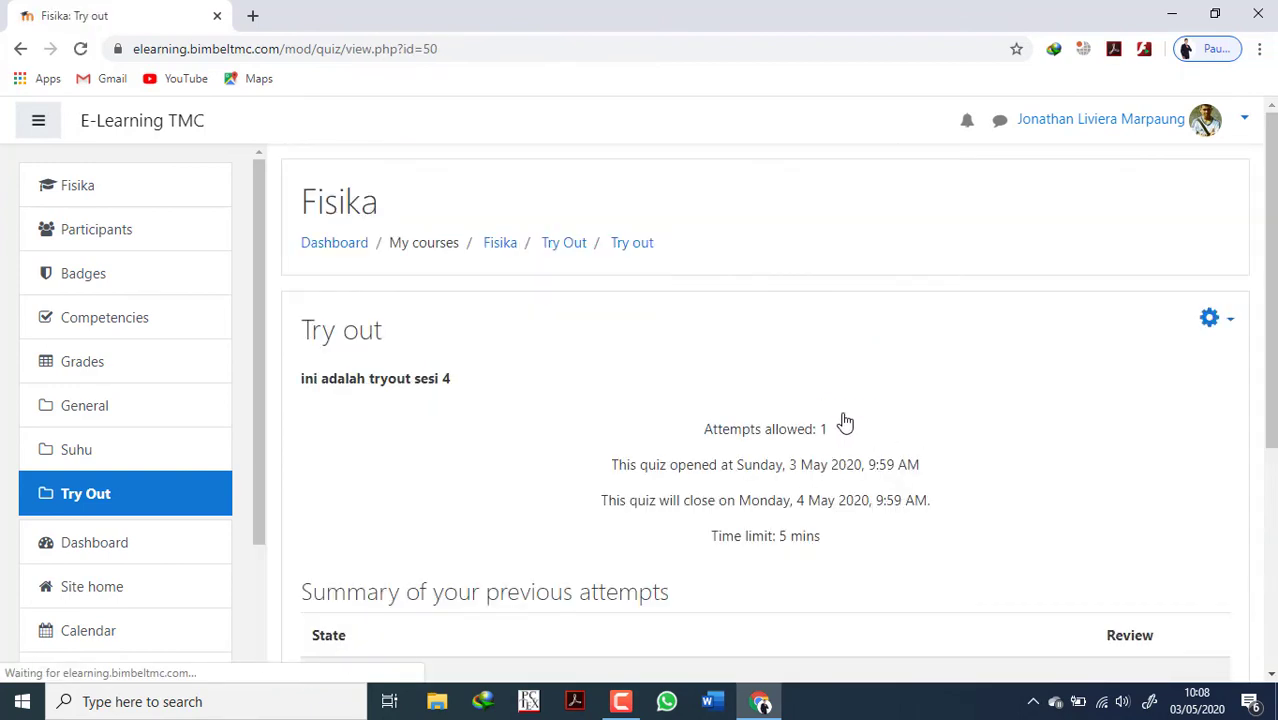
# Examine the Try out quiz's attempt limit, opening times, time limit and summary of previous attempts.
pyautogui.scroll(-4, 810, 470)
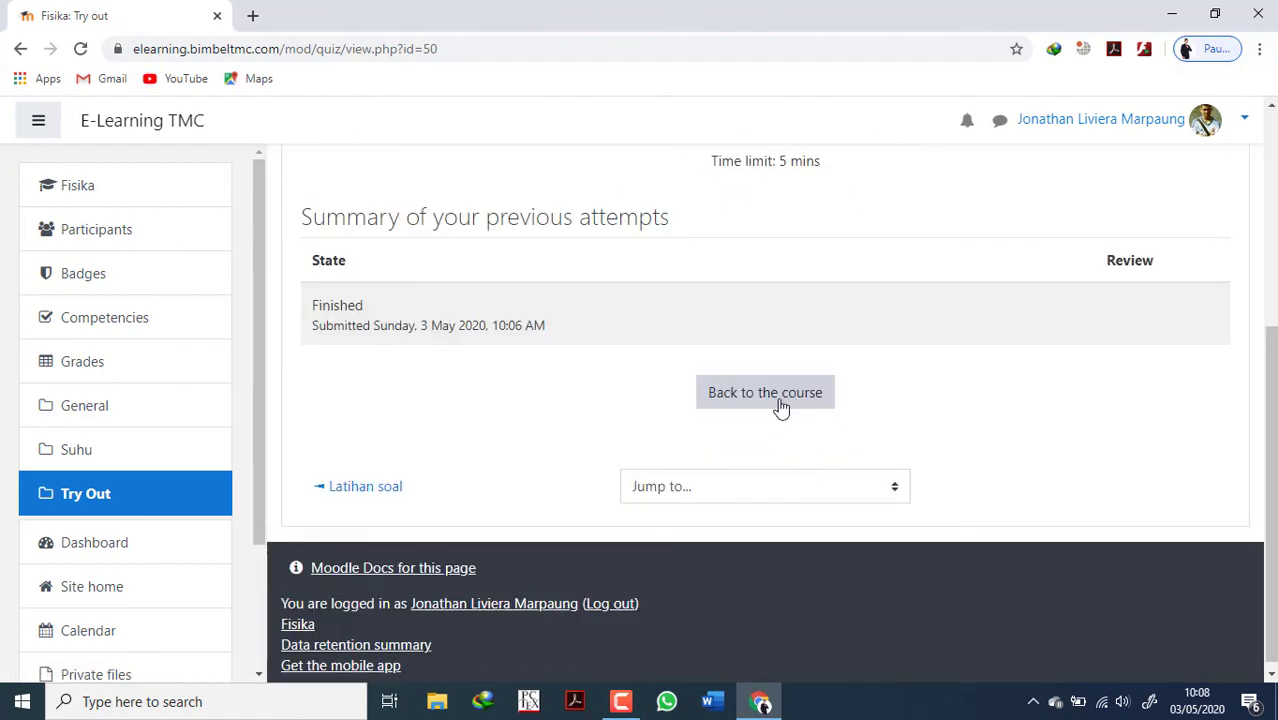
pyautogui.scroll(4, 658, 482)
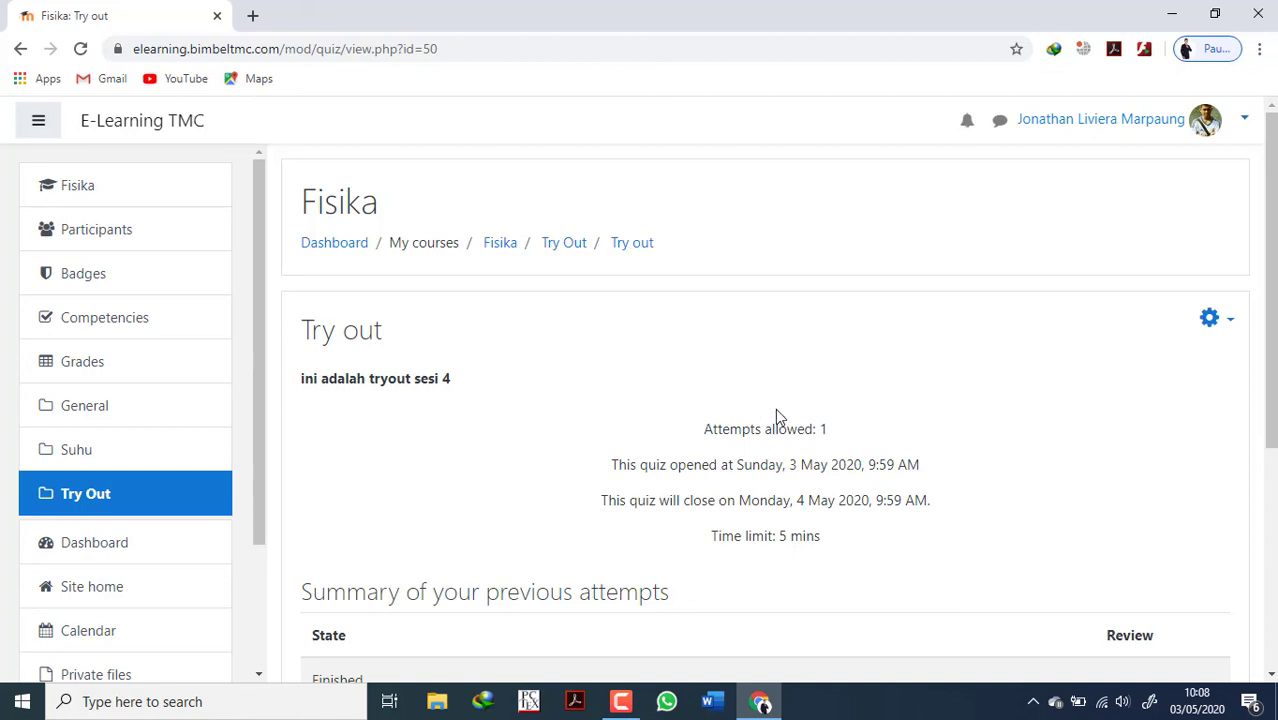
pyautogui.scroll(-3, 778, 446)
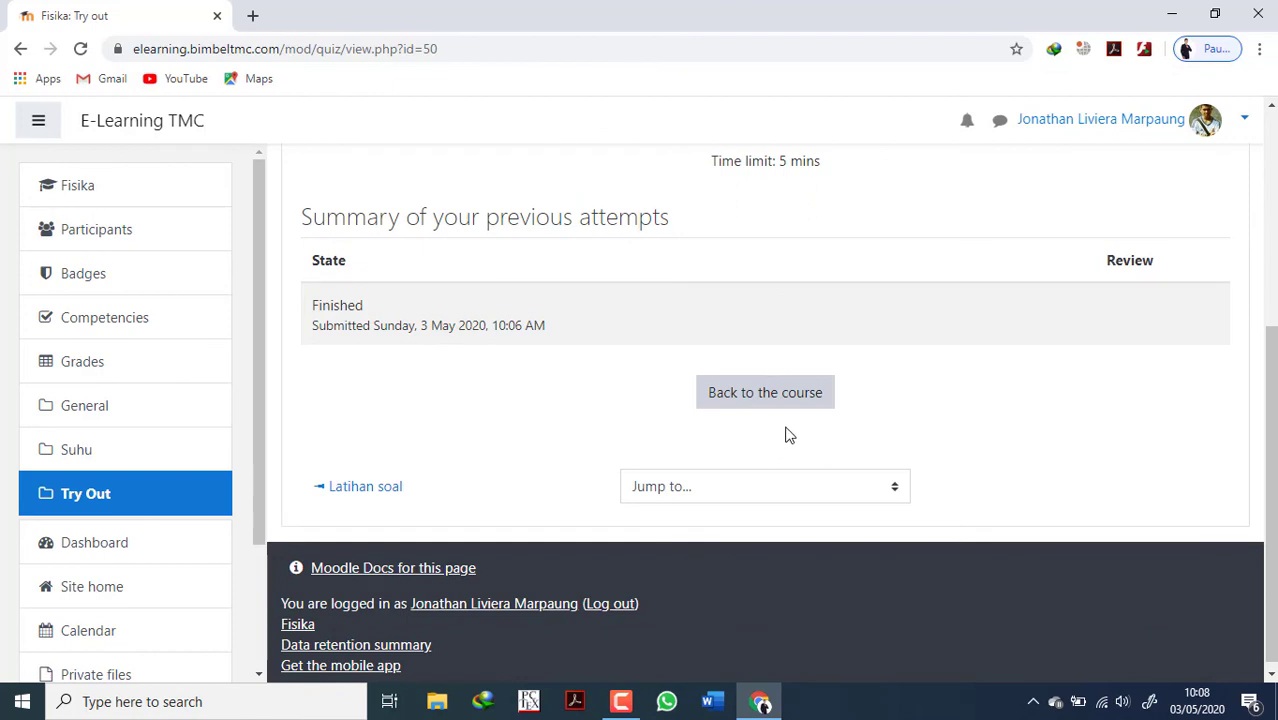
pyautogui.scroll(2, 789, 435)
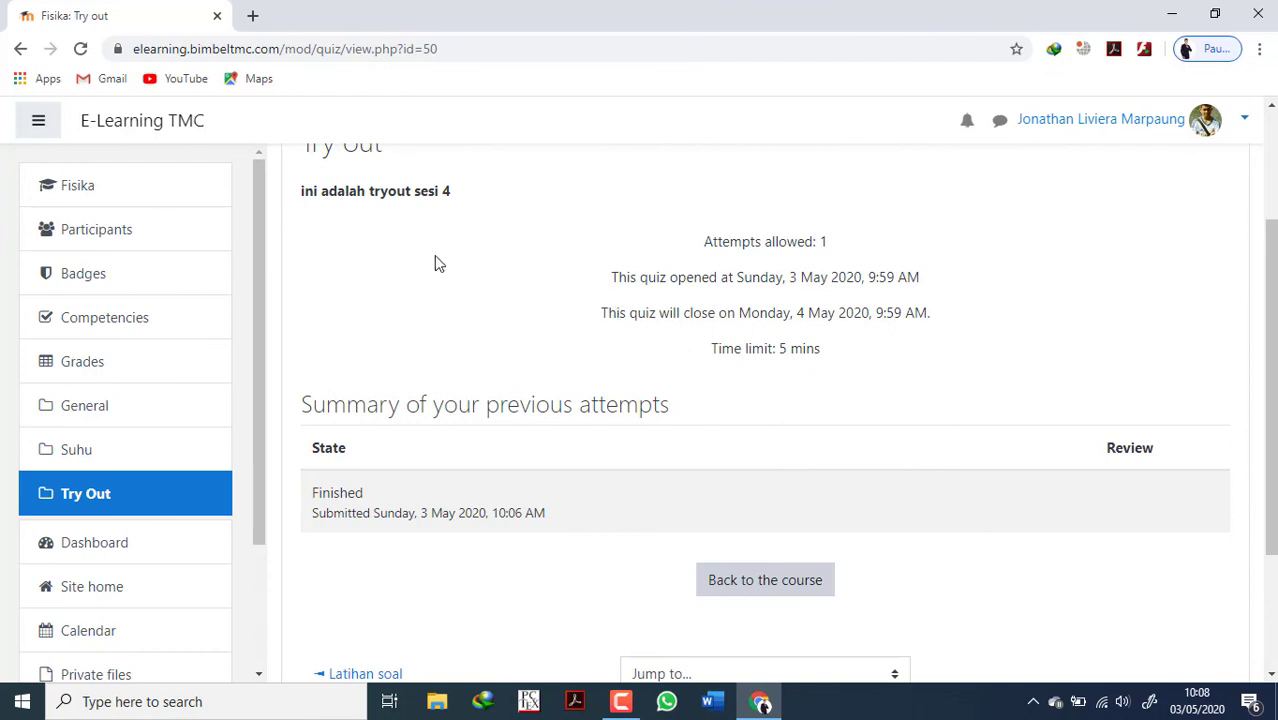